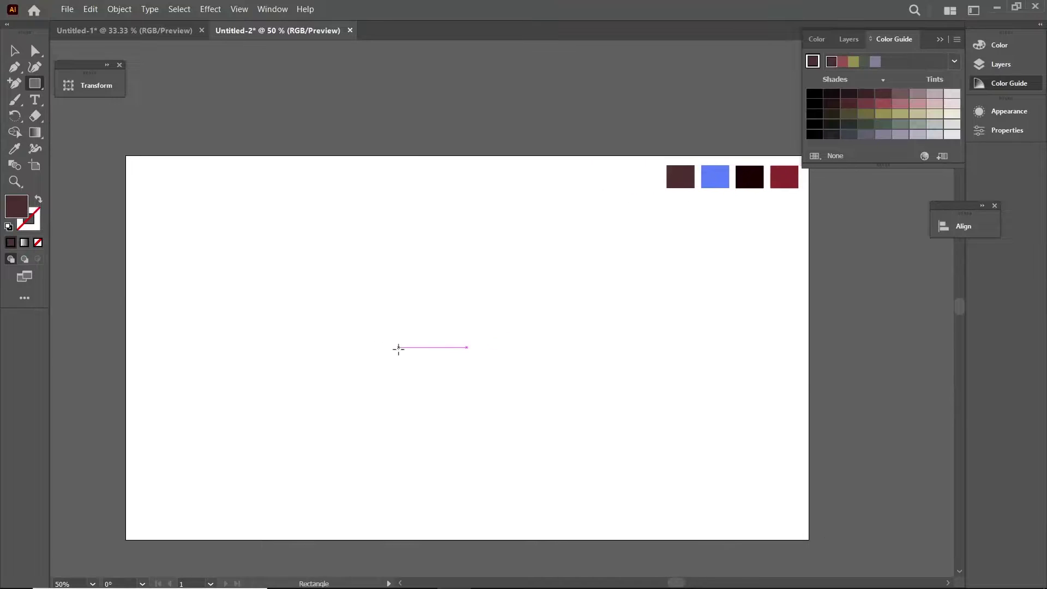
Step: Draw a tall rectangle mid-artboard, nudge it up, and fill it with the sampled blue swatch
mouse_move(375, 208)
mouse_down()
mouse_move(549, 408)
mouse_move(573, 482)
mouse_up()
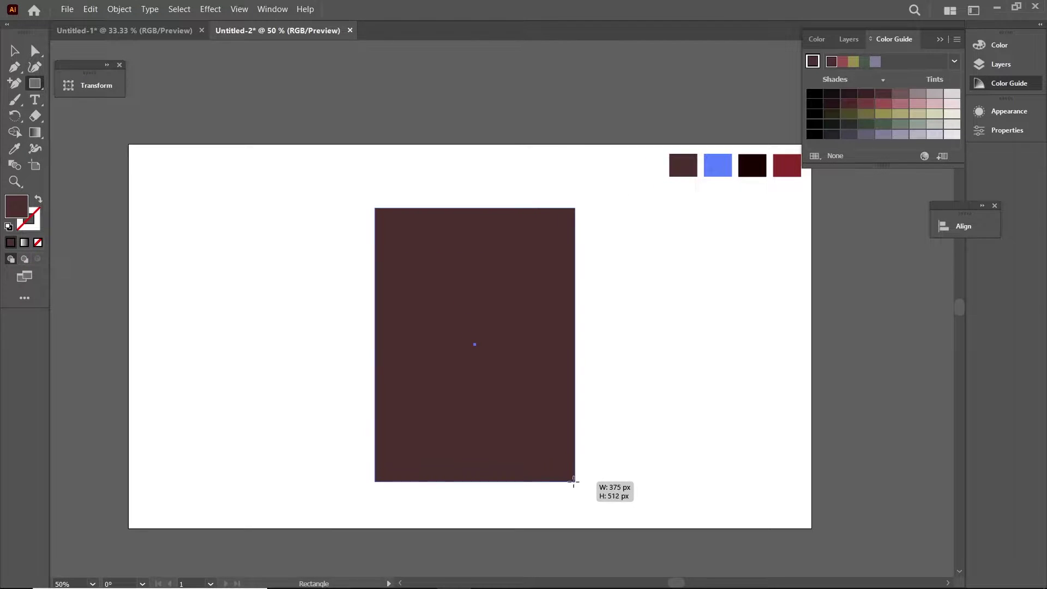
key(v)
drag(477, 293, 476, 281)
key(i)
click(721, 164)
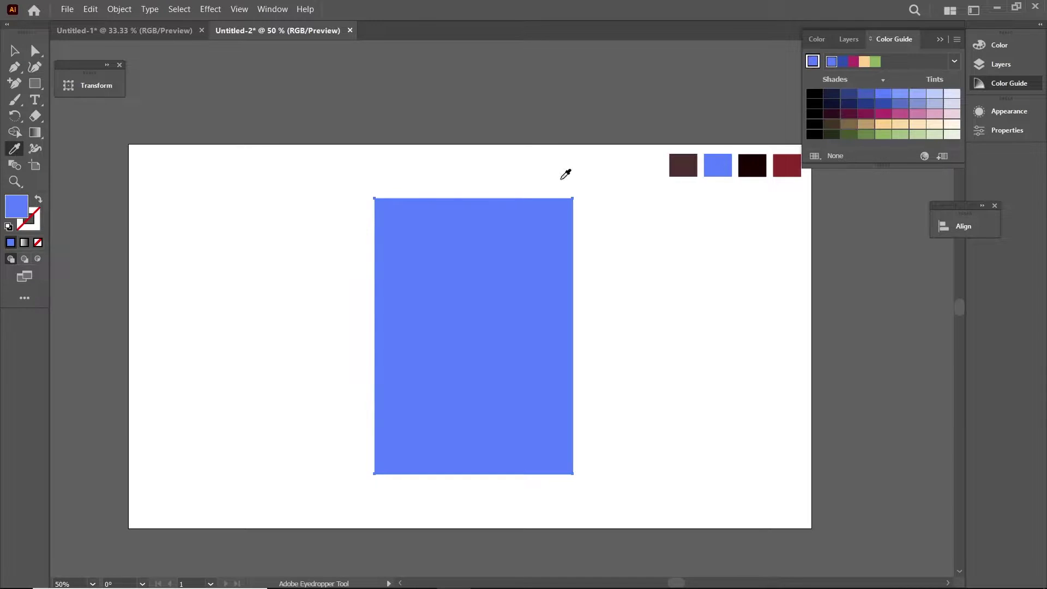
Step: Select the near-black sample swatch and open its colour values
click(15, 50)
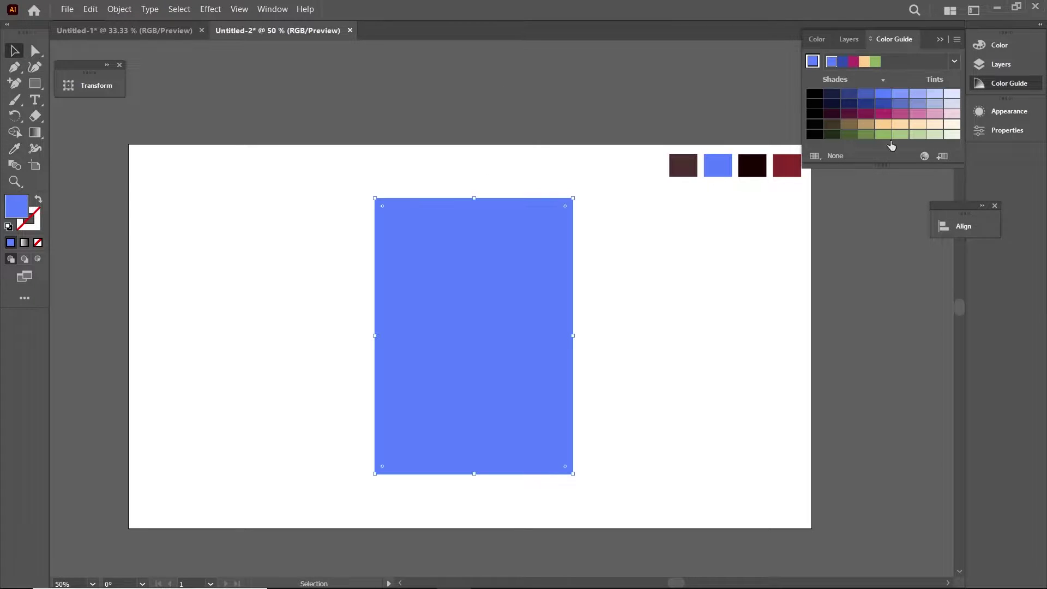
click(752, 166)
double_click(16, 207)
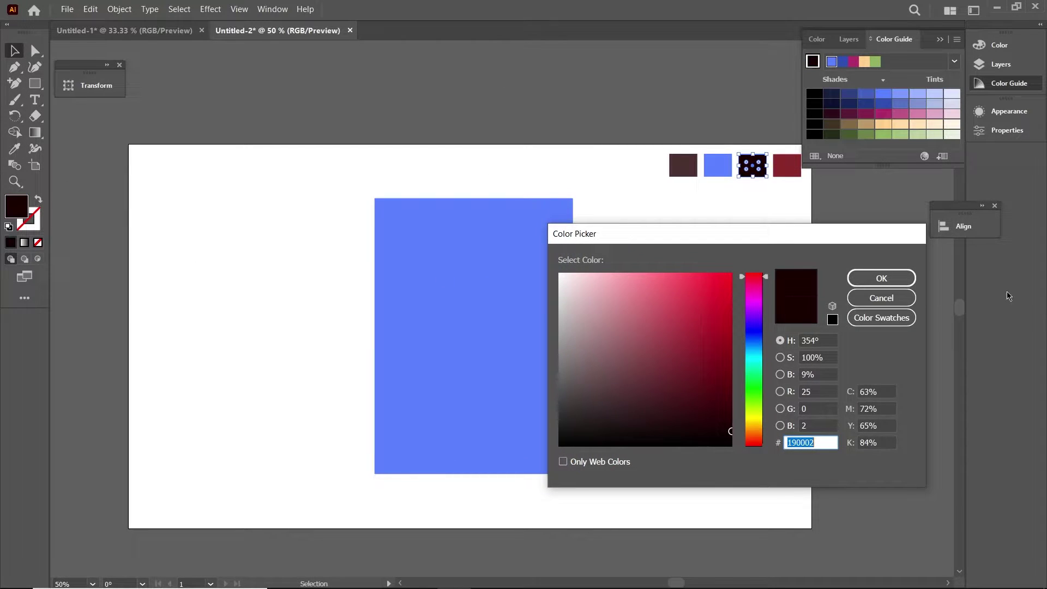
Step: Give the near-black sample swatch a black stroke with a raised weight
click(881, 298)
click(1009, 111)
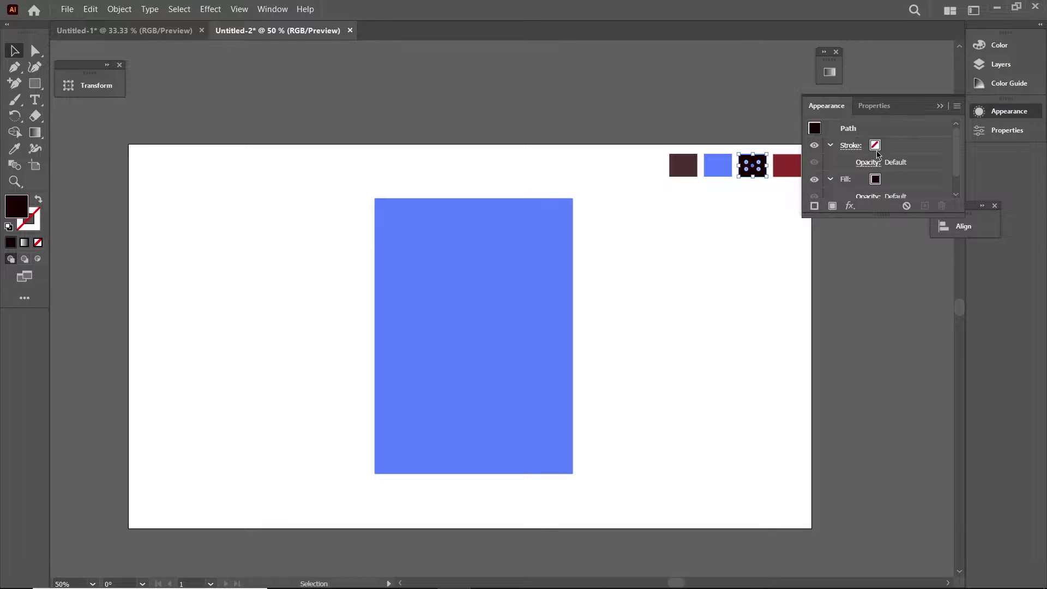
click(875, 145)
click(763, 167)
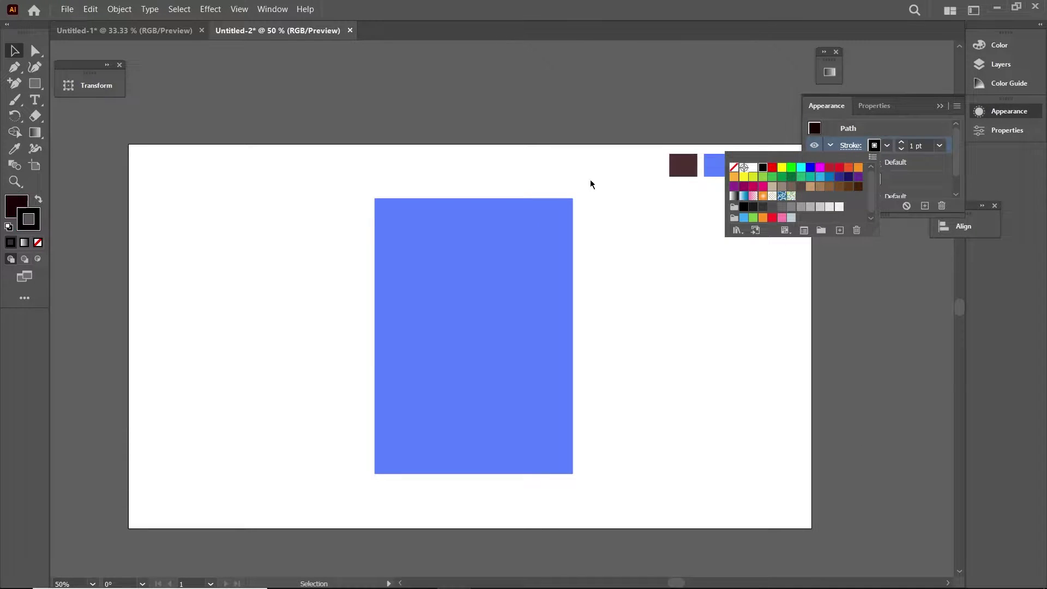
click(900, 144)
Step: Give the blue rectangle a 5 pt outline in hex colour 190002
click(562, 256)
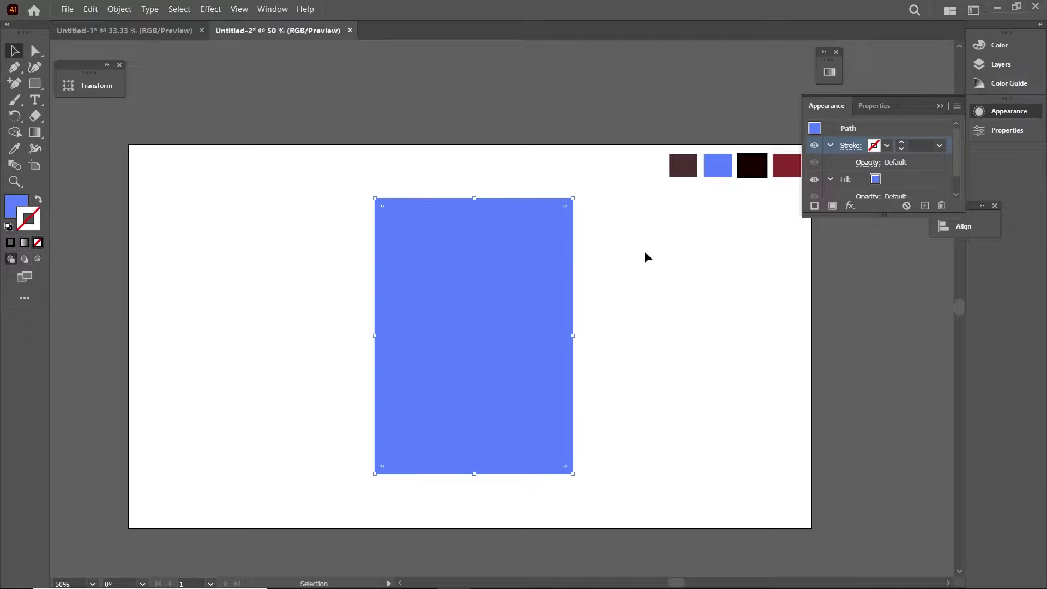
click(879, 147)
click(900, 143)
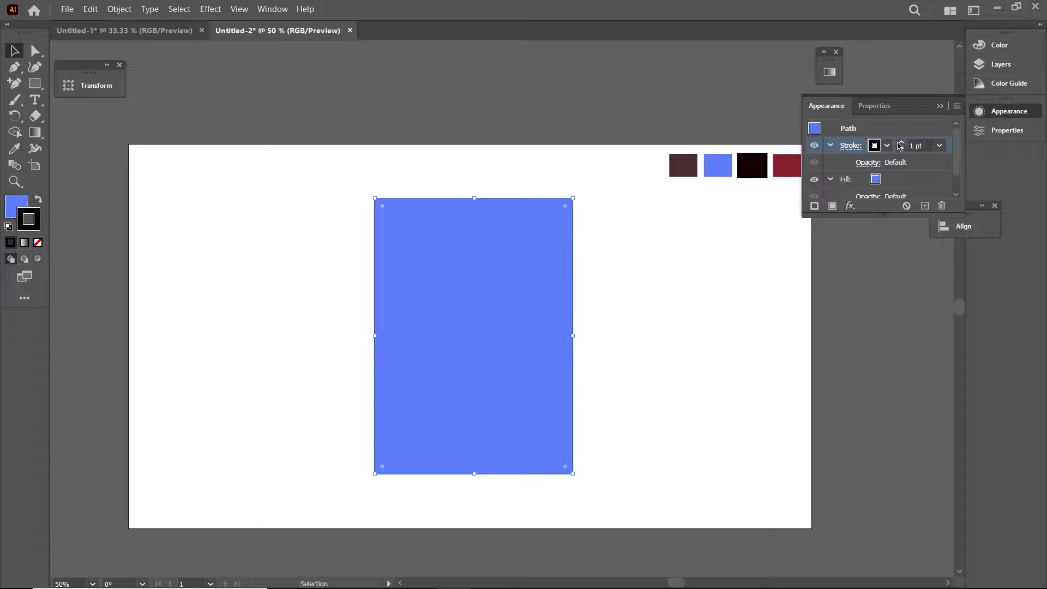
click(899, 143)
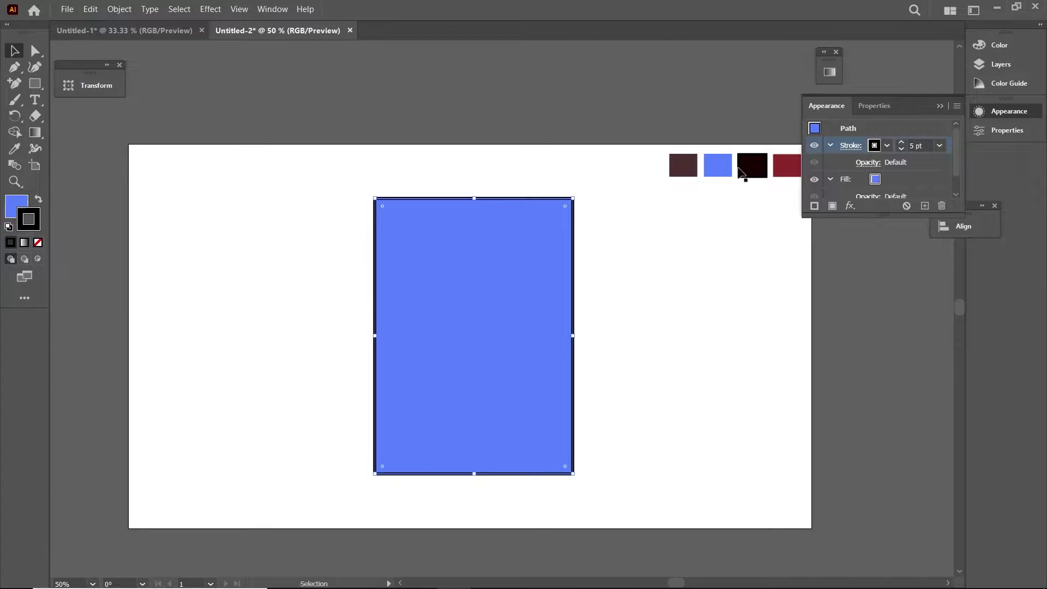
double_click(29, 217)
click(822, 440)
text(190002)
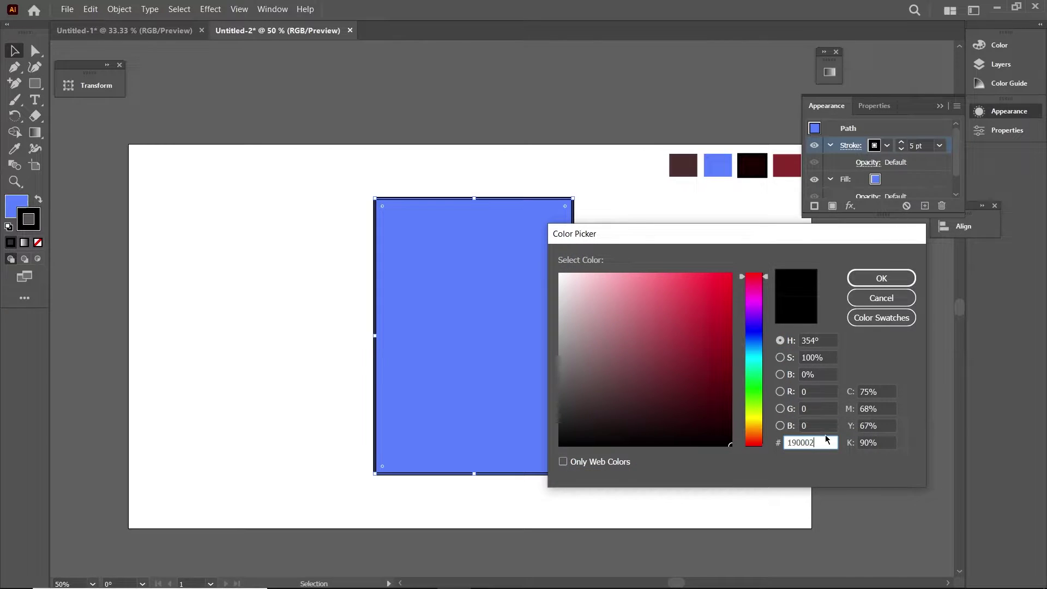
click(882, 279)
click(408, 189)
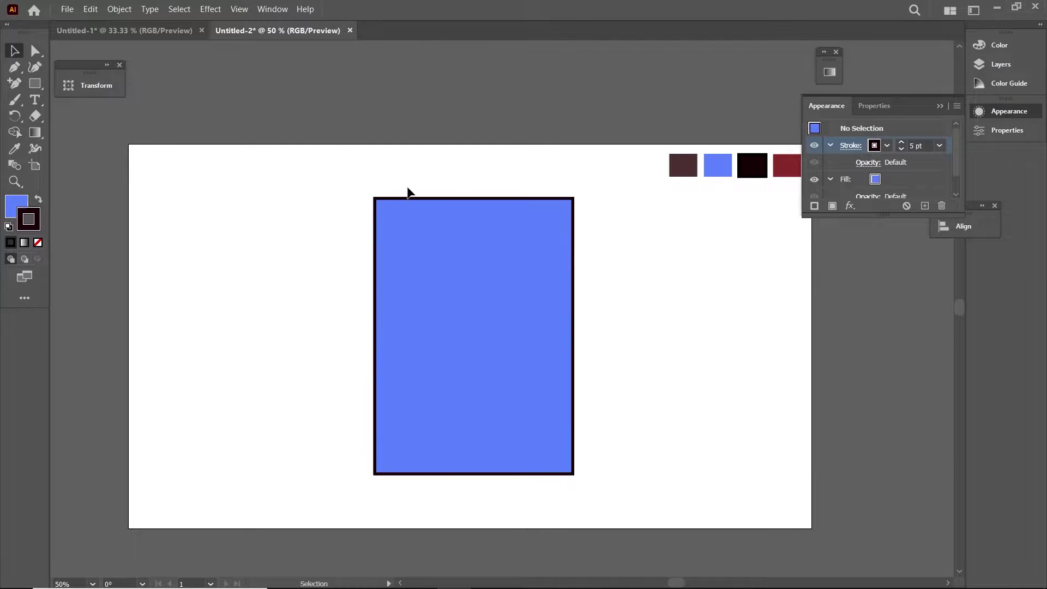
click(418, 241)
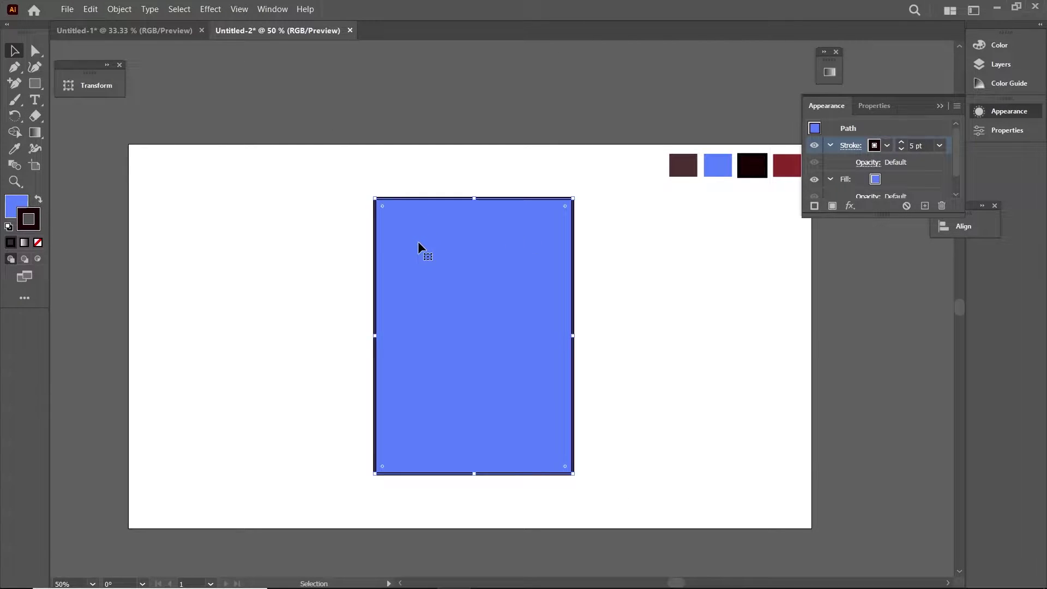
Step: Round all corners slightly and give the bottom-right corner a large curve
drag(567, 209, 554, 218)
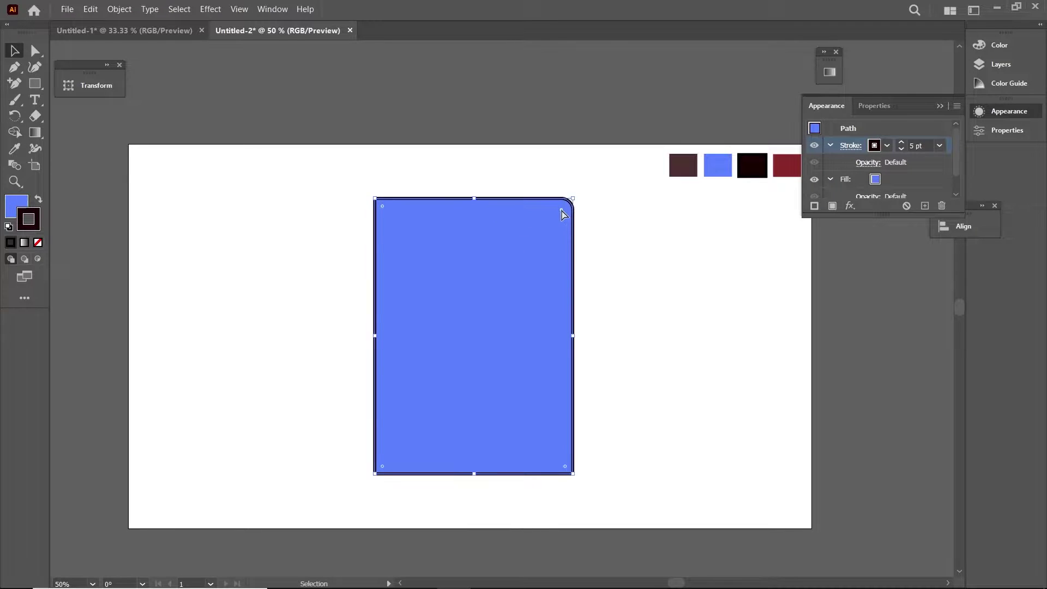
key(ctrl+z)
click(384, 208)
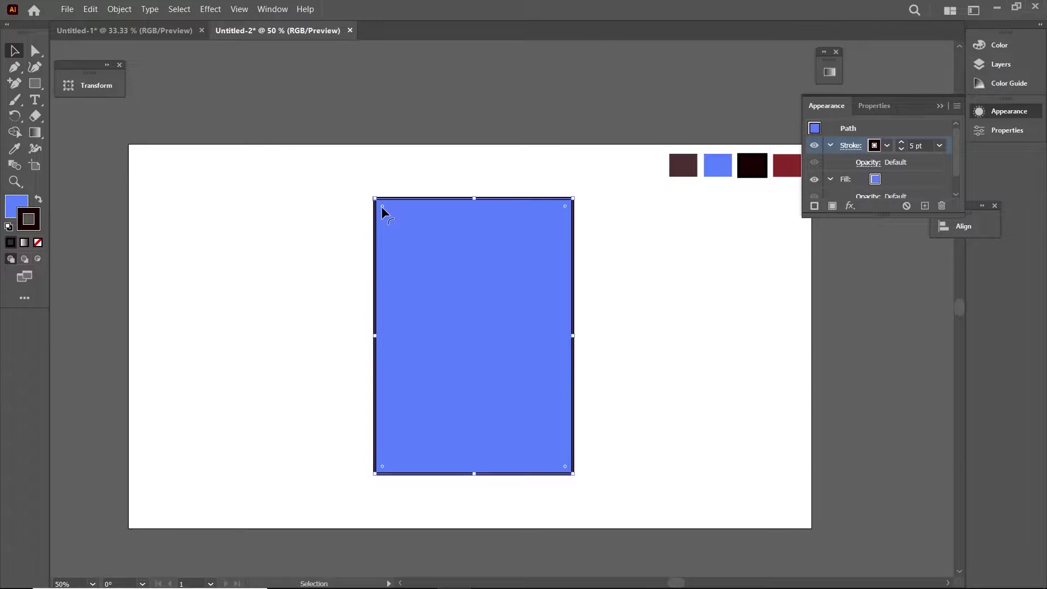
drag(381, 206, 382, 207)
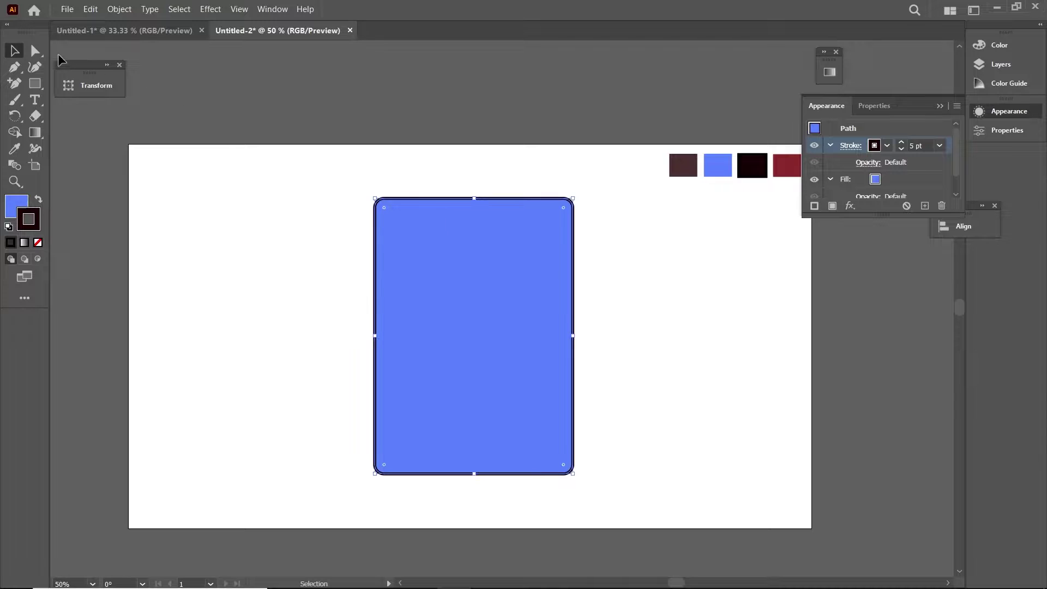
key(a)
drag(531, 454, 503, 444)
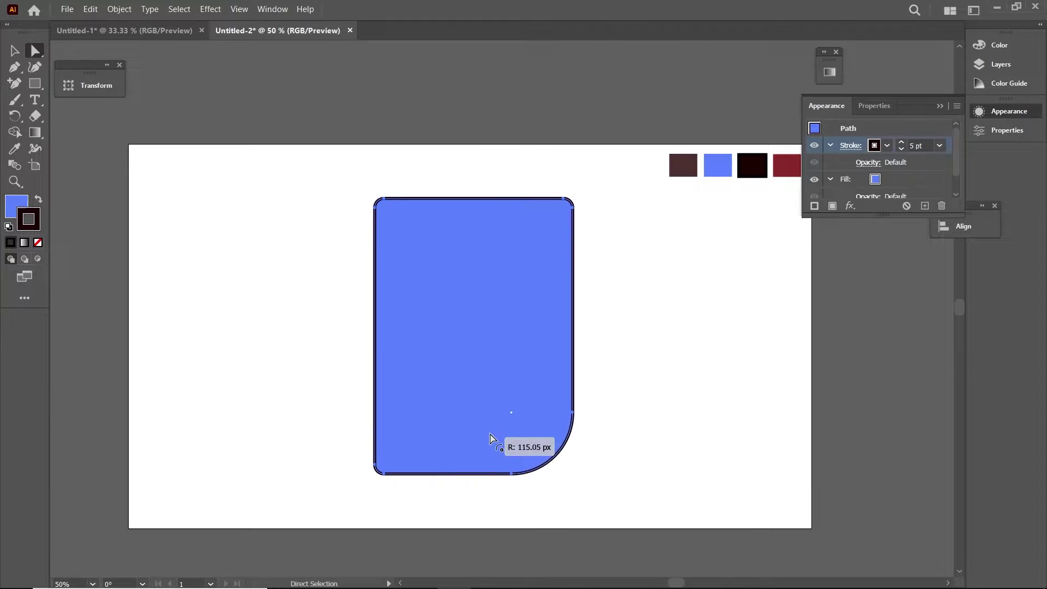
click(15, 50)
click(236, 76)
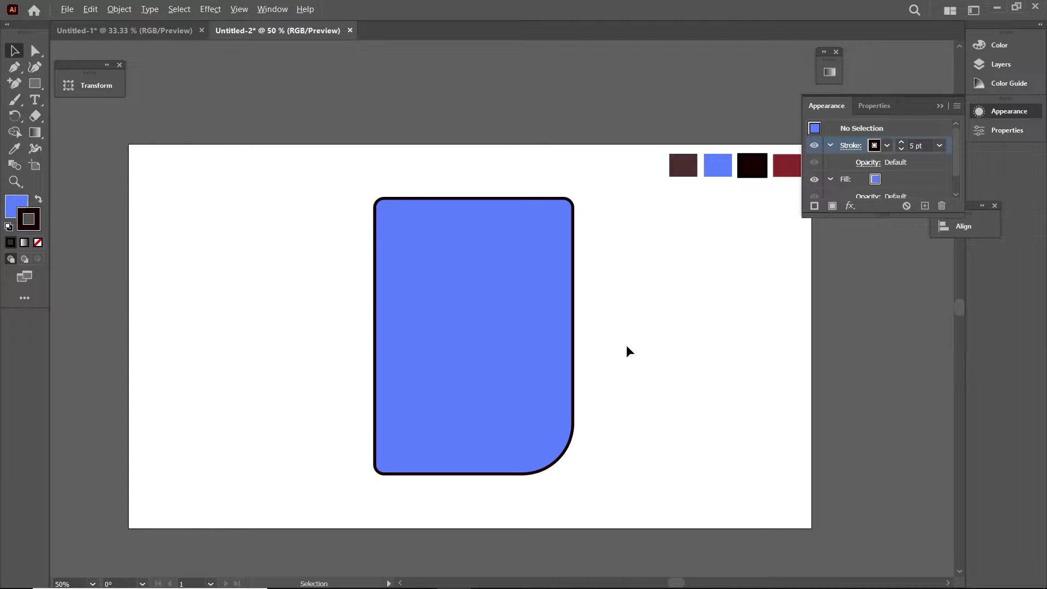
Step: Thicken the blue body's outline to 7 pt
click(452, 233)
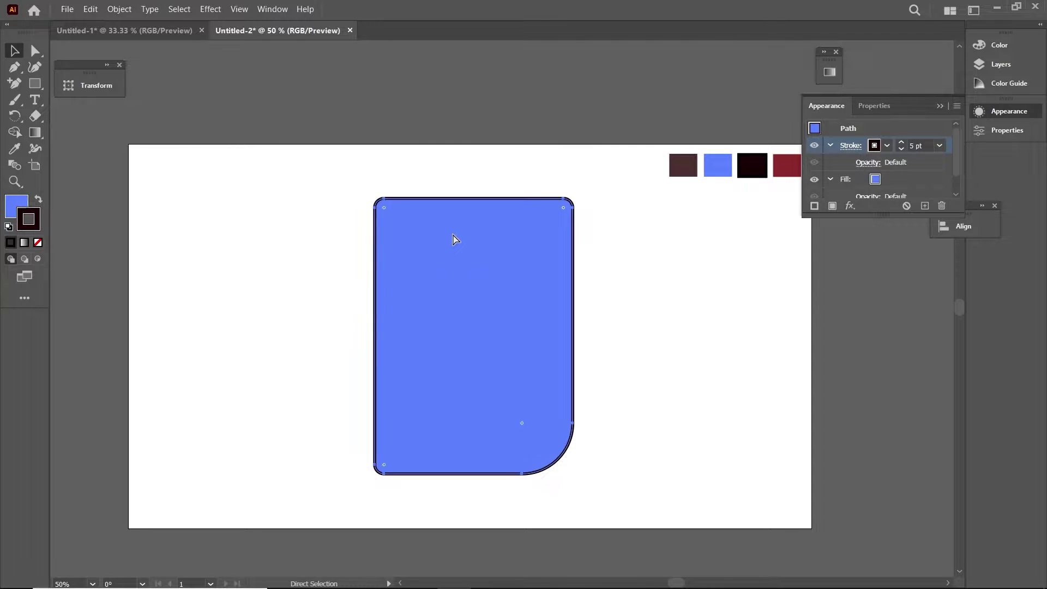
click(902, 143)
click(902, 143)
click(716, 276)
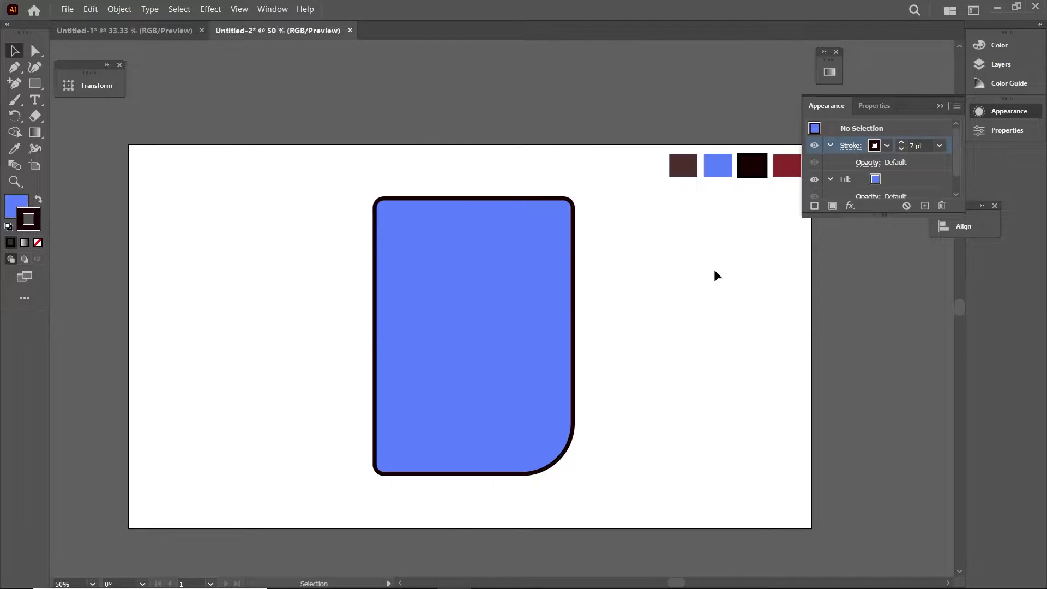
click(572, 321)
Step: Set the fill to none in the appearance settings
key(a)
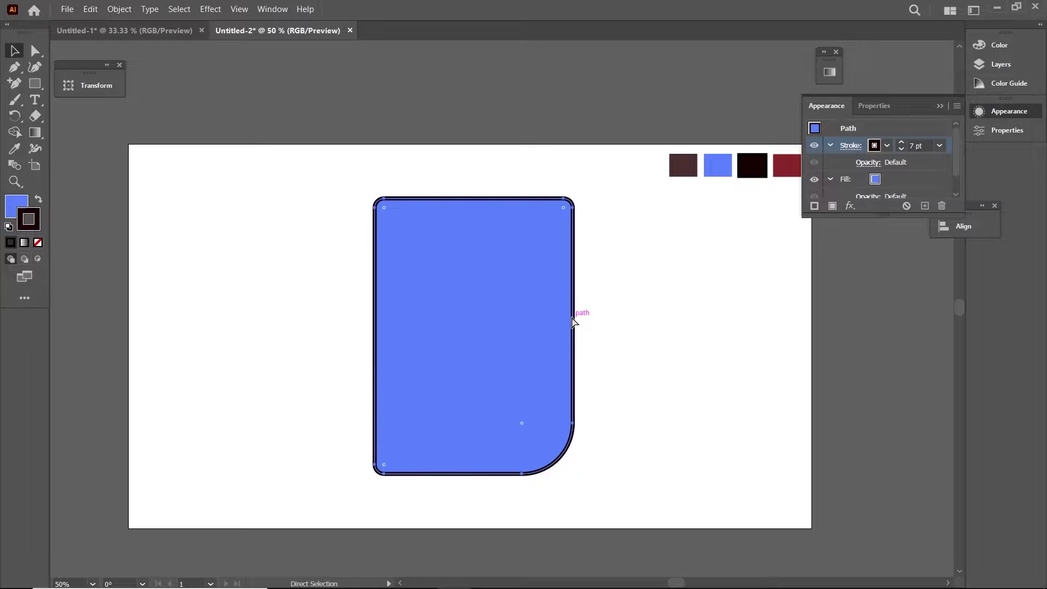
key(v)
double_click(16, 206)
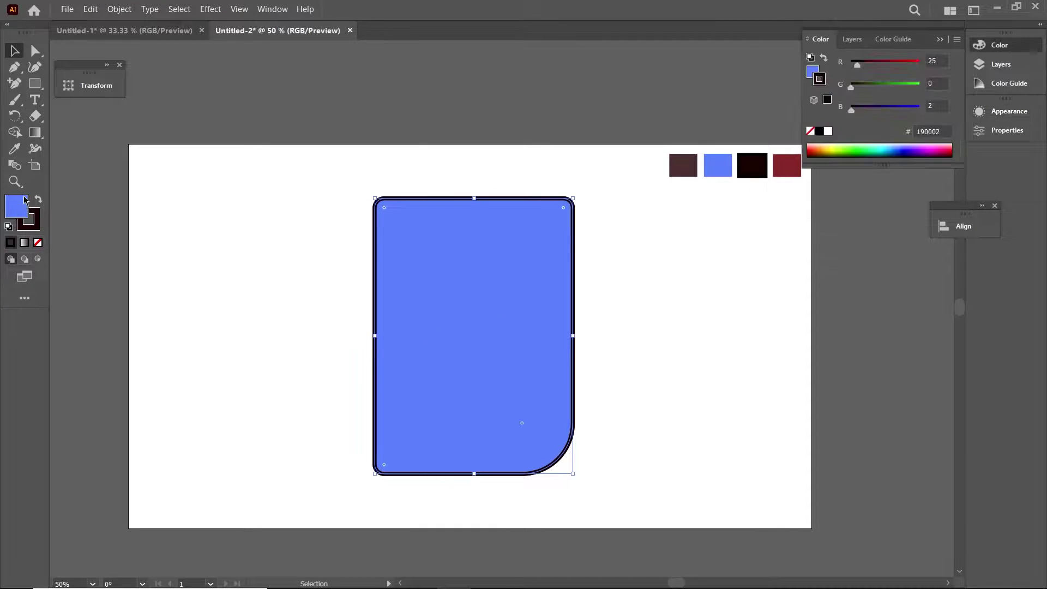
click(881, 298)
click(1009, 111)
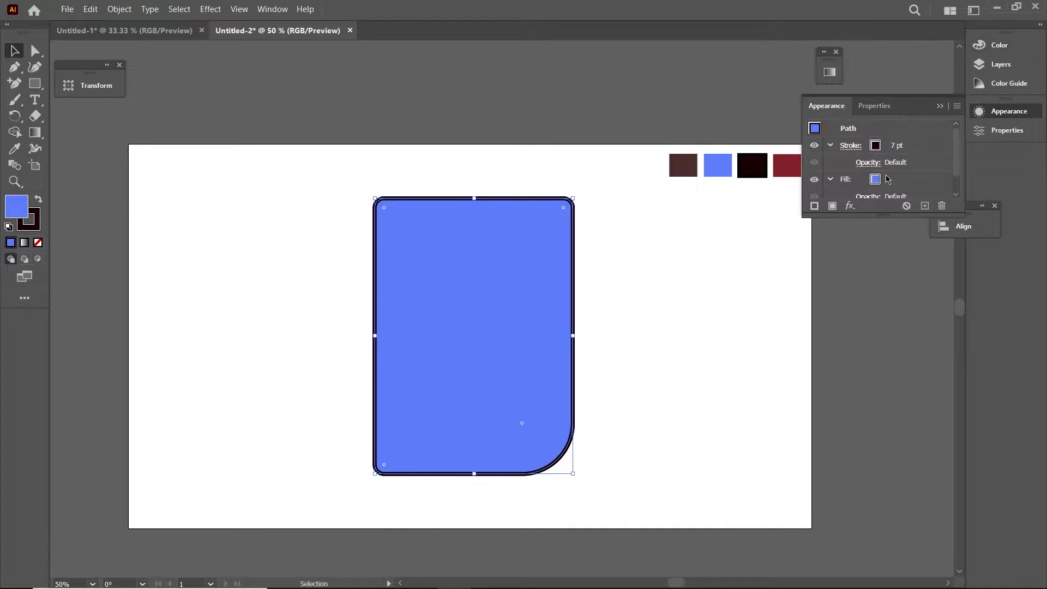
click(876, 185)
click(732, 197)
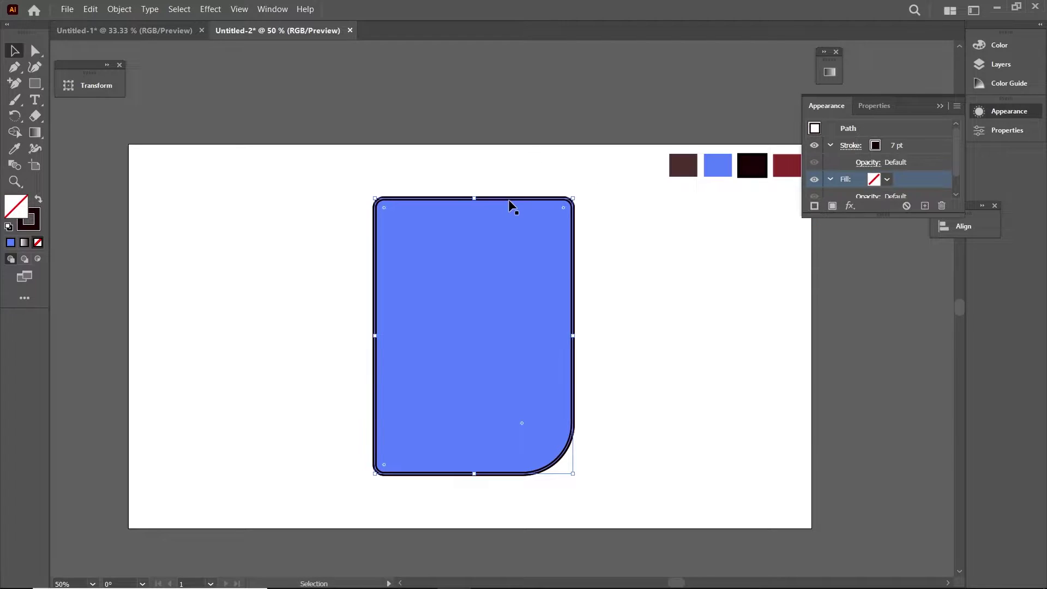
Step: Draw a white line down the blue body's left edge
click(12, 68)
scroll(368, 265, up, 2)
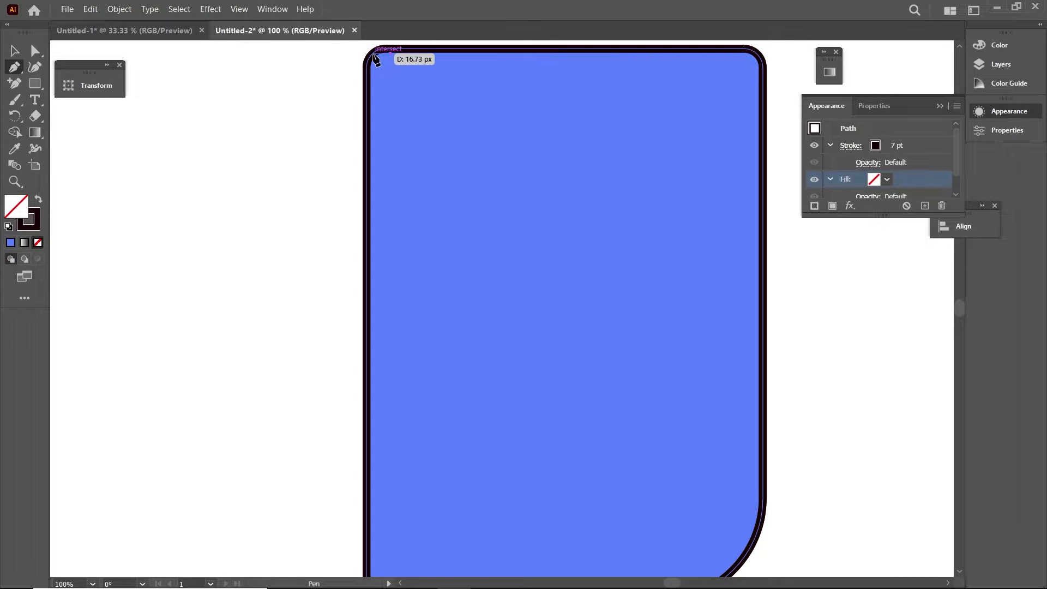
drag(374, 210, 388, 105)
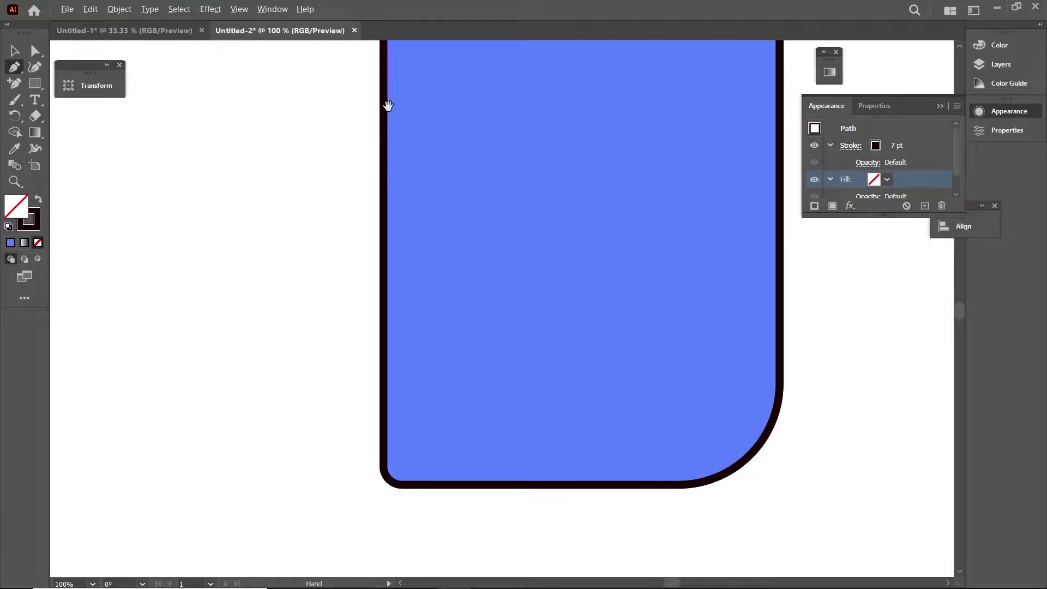
click(390, 479)
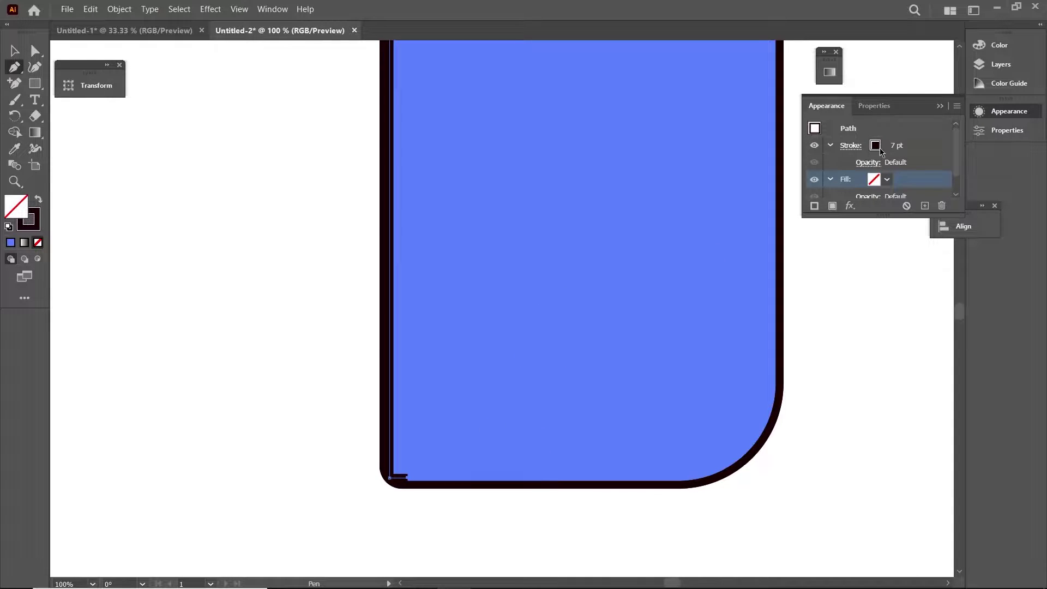
click(877, 147)
click(754, 168)
Step: Zoom out to view the whole shape and check the line's stroke options
key(Escape)
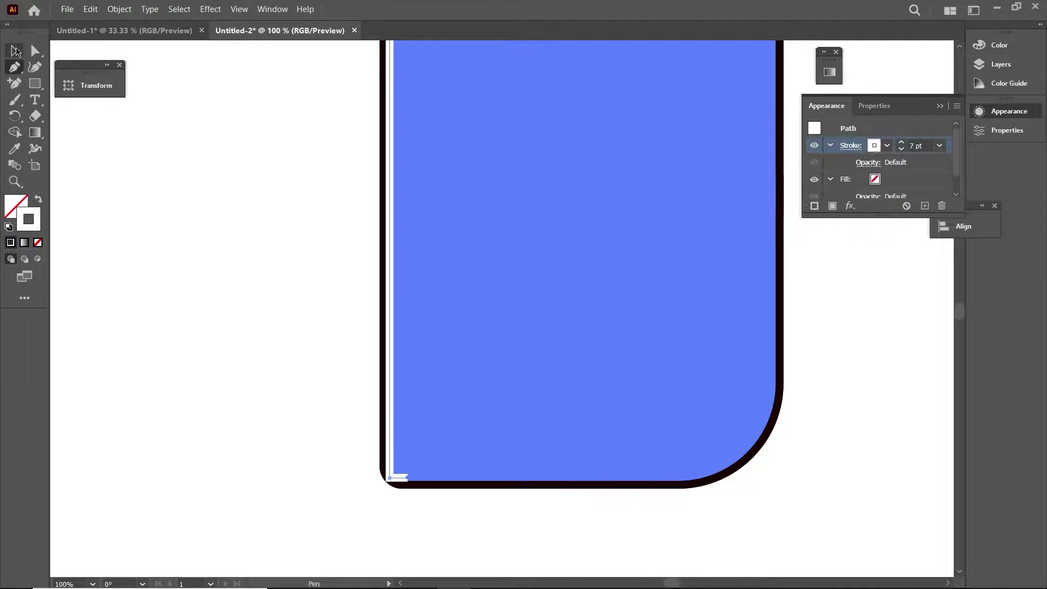
key(ctrl+minus)
key(ctrl+minus)
drag(445, 250, 467, 305)
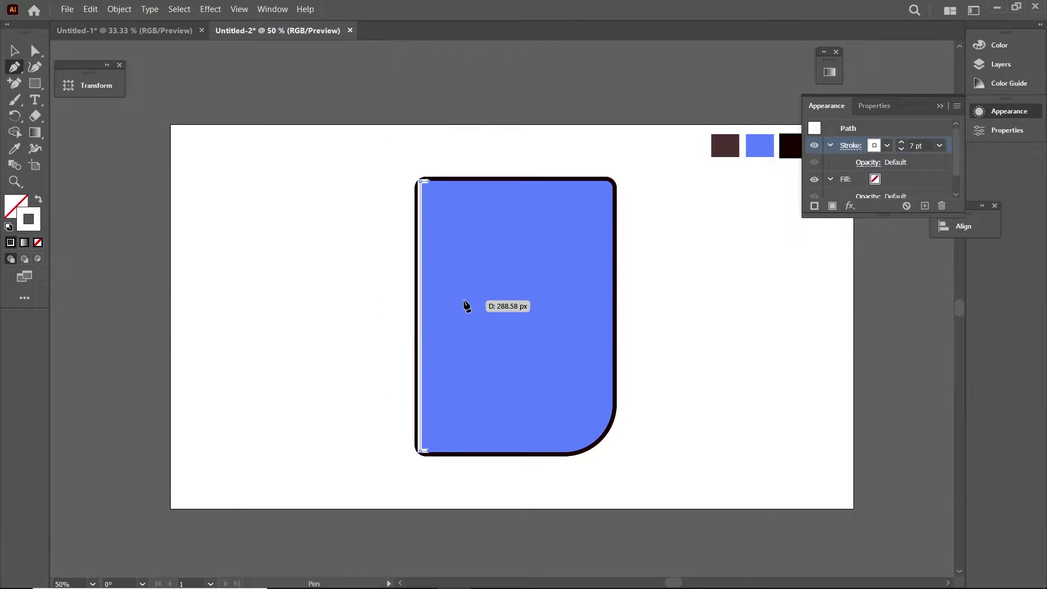
scroll(377, 265, up, 1)
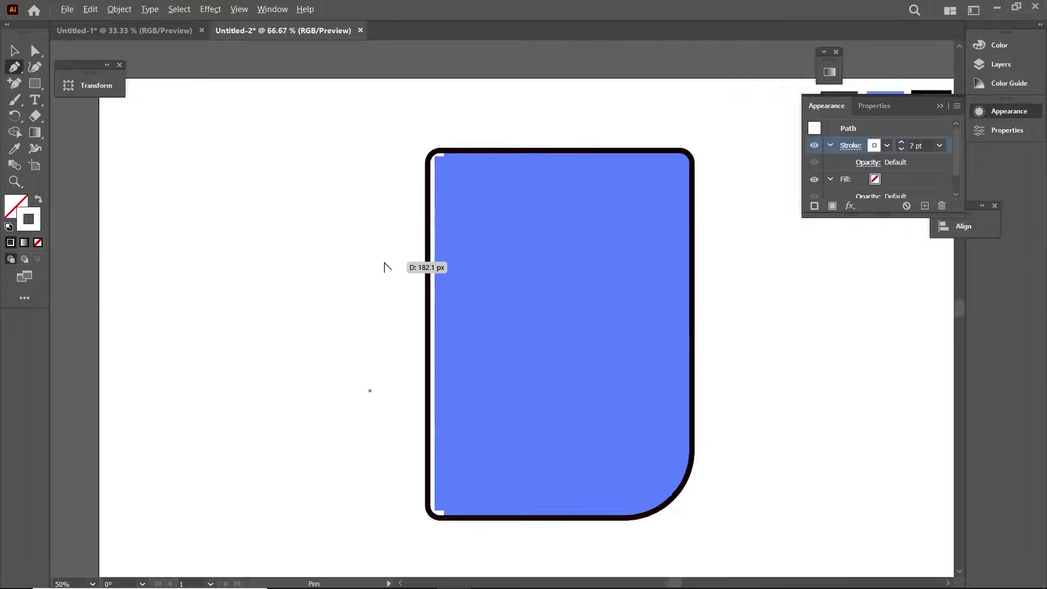
scroll(385, 267, up, 1)
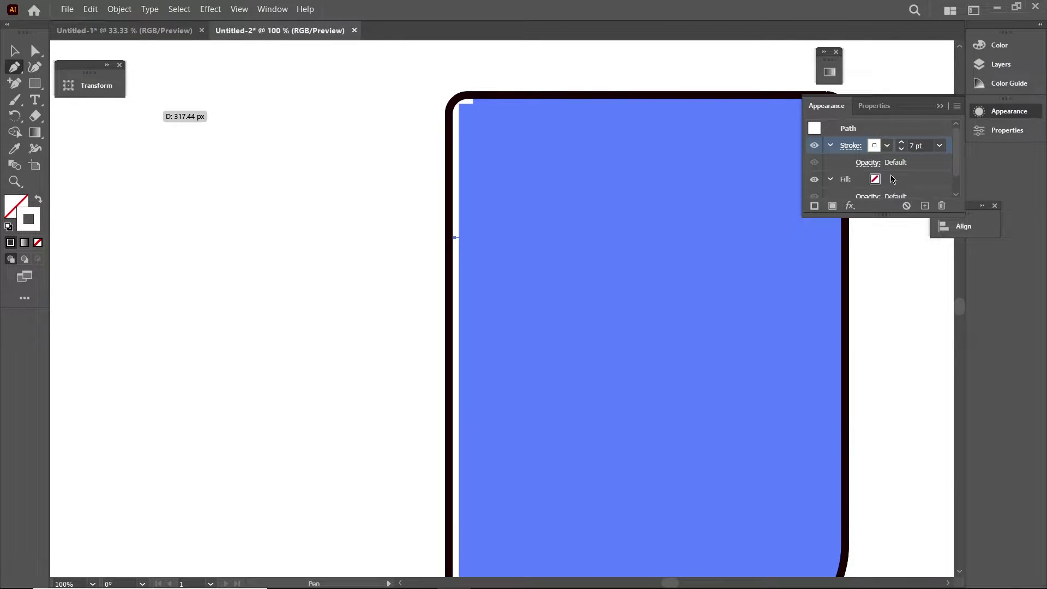
click(850, 145)
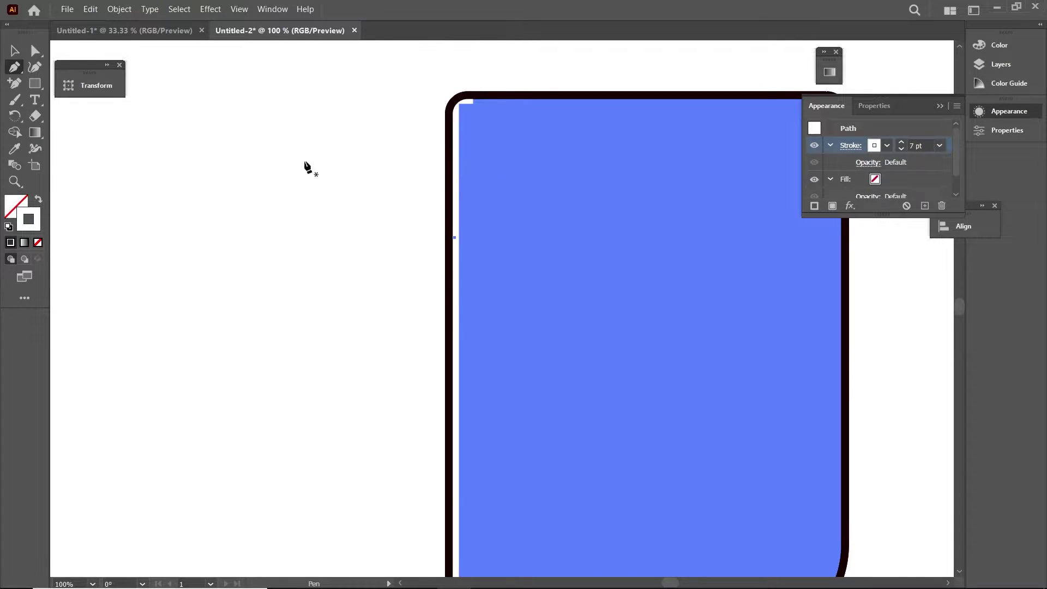
Step: Nudge the thin white line slightly right, inside the dark outline
ctrl+click(362, 199)
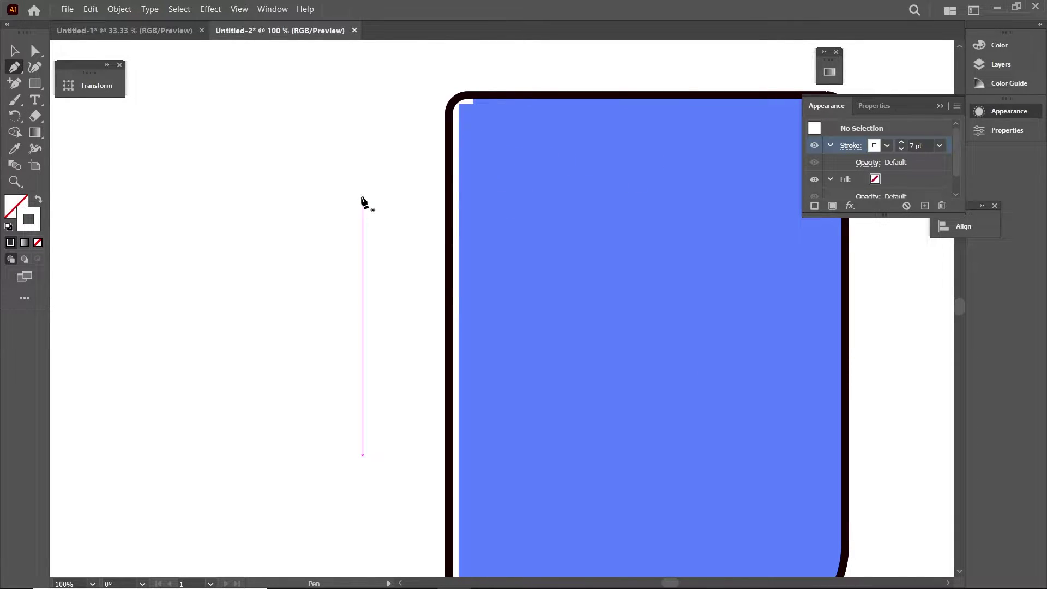
click(457, 268)
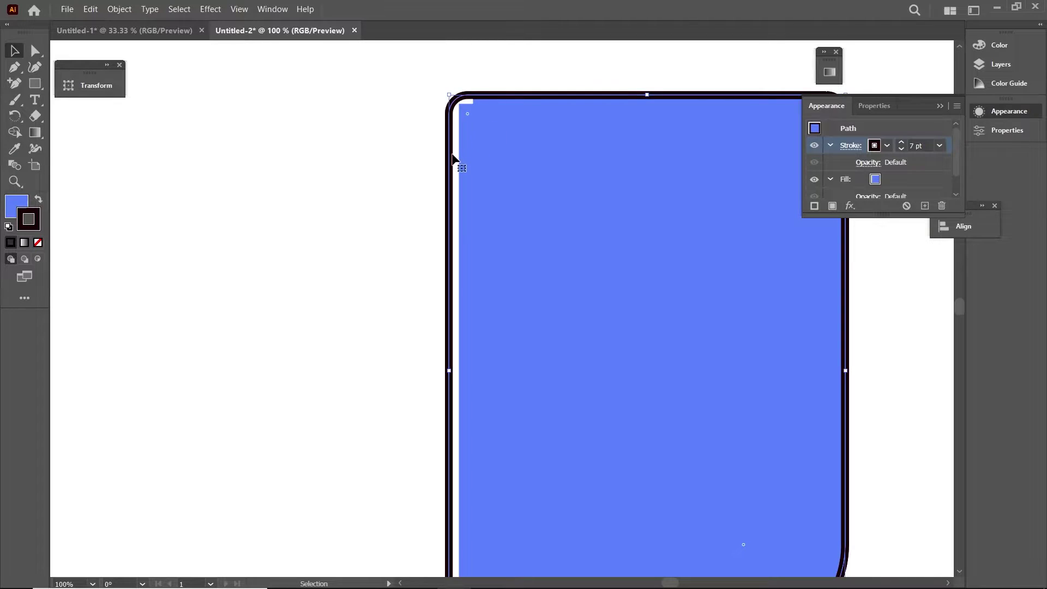
click(865, 150)
click(548, 194)
scroll(547, 194, down, 1)
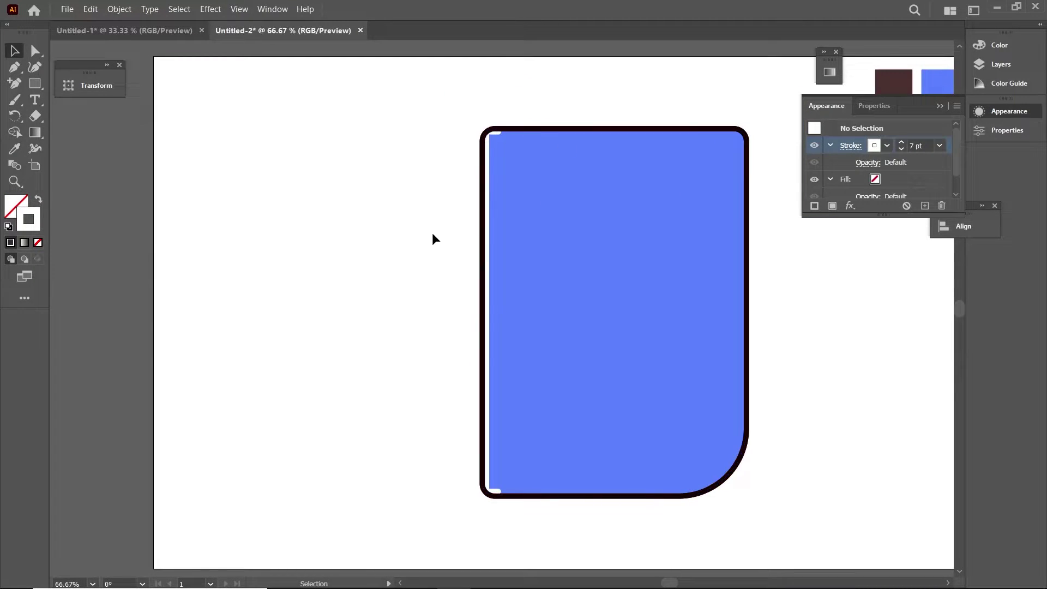
click(486, 229)
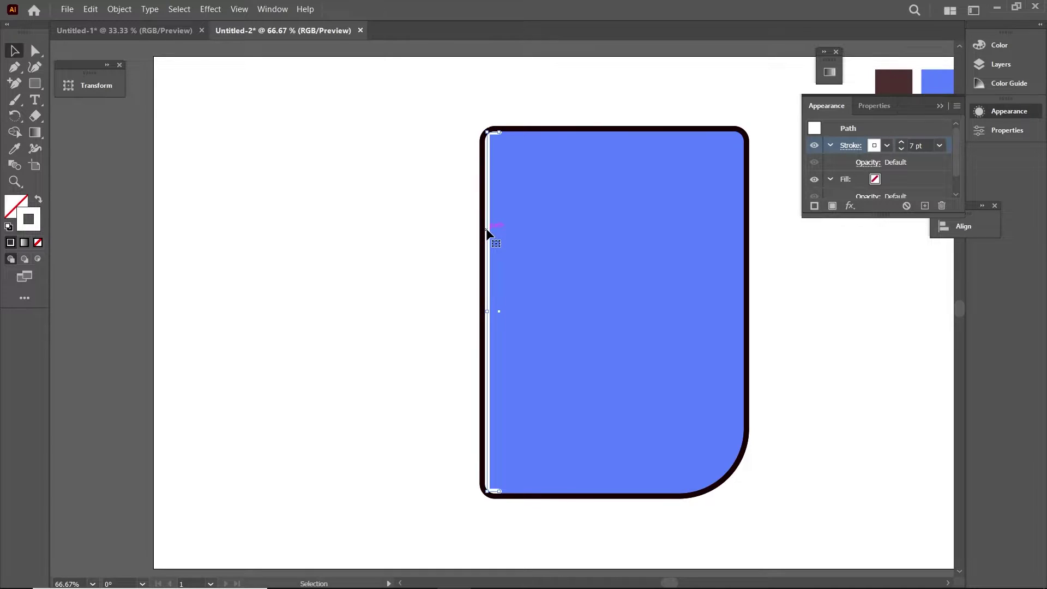
drag(486, 229, 486, 229)
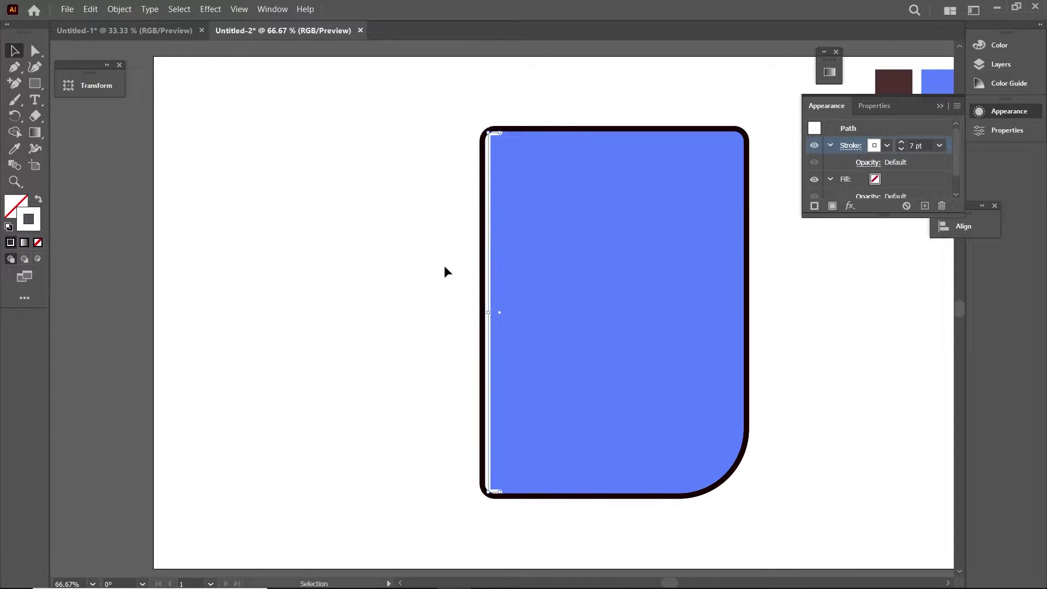
click(400, 298)
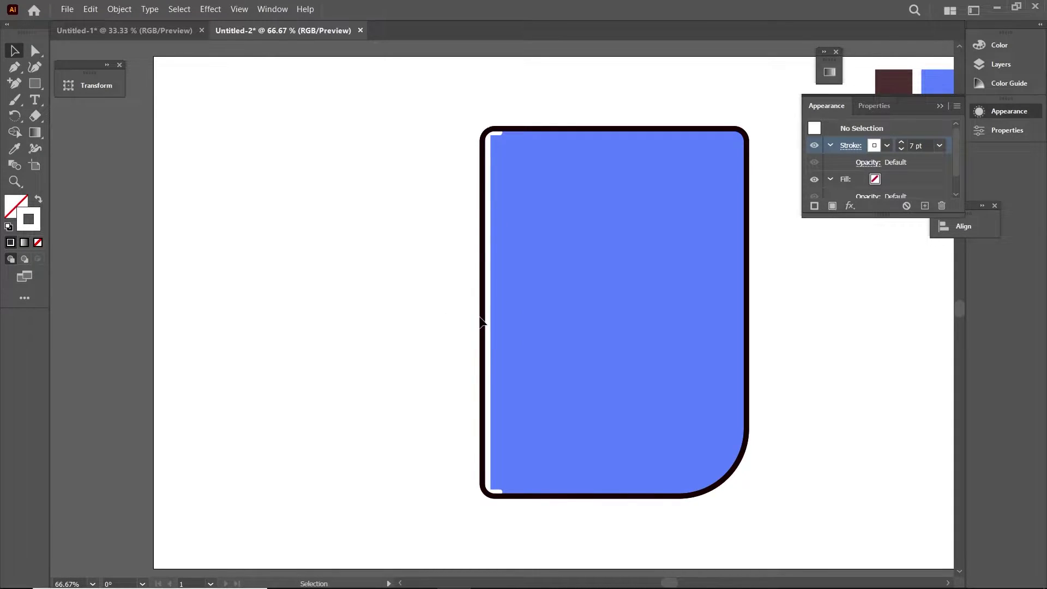
Step: Draw a horizontal line from left of the body's top to past its right side
click(15, 67)
key(ctrl+plus)
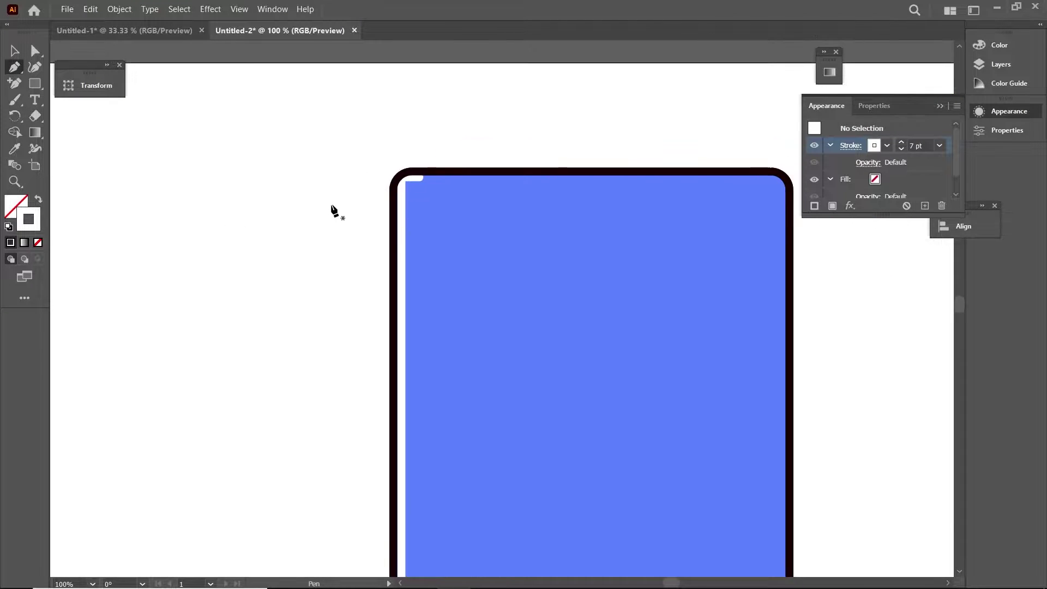
click(356, 199)
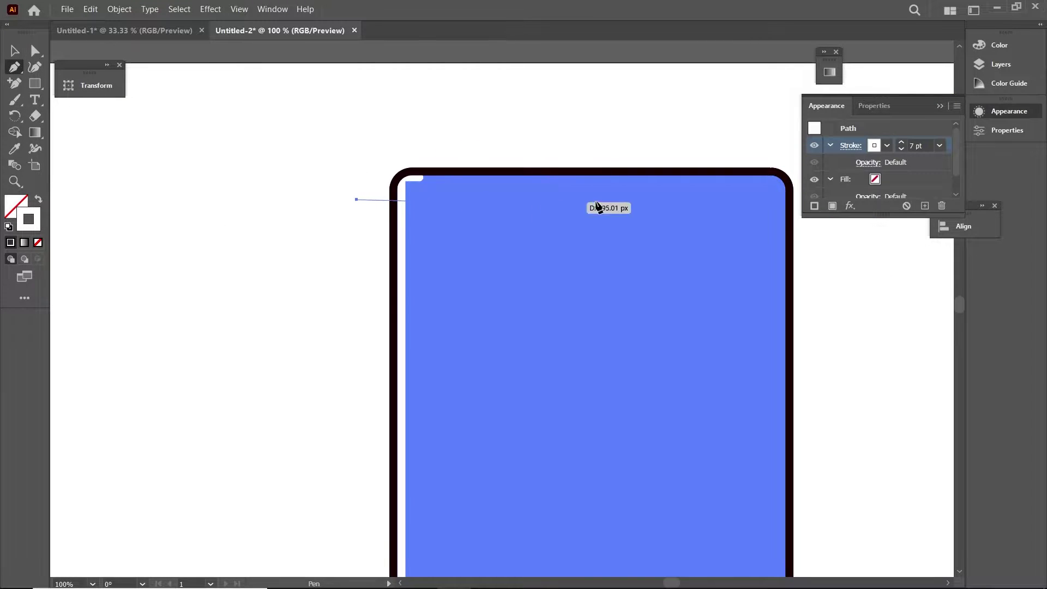
click(942, 107)
click(813, 200)
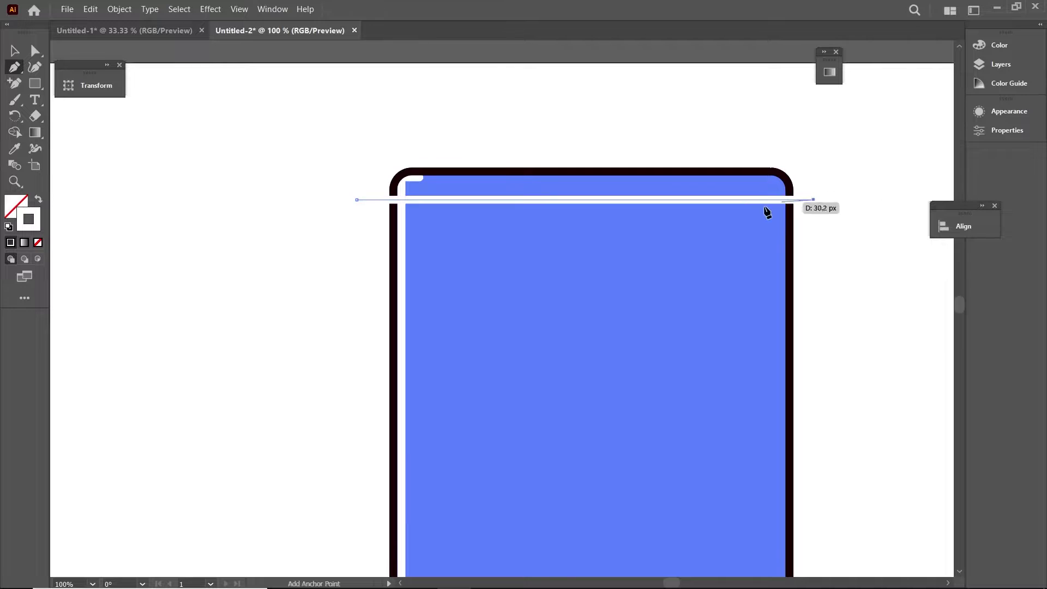
key(ctrl+minus)
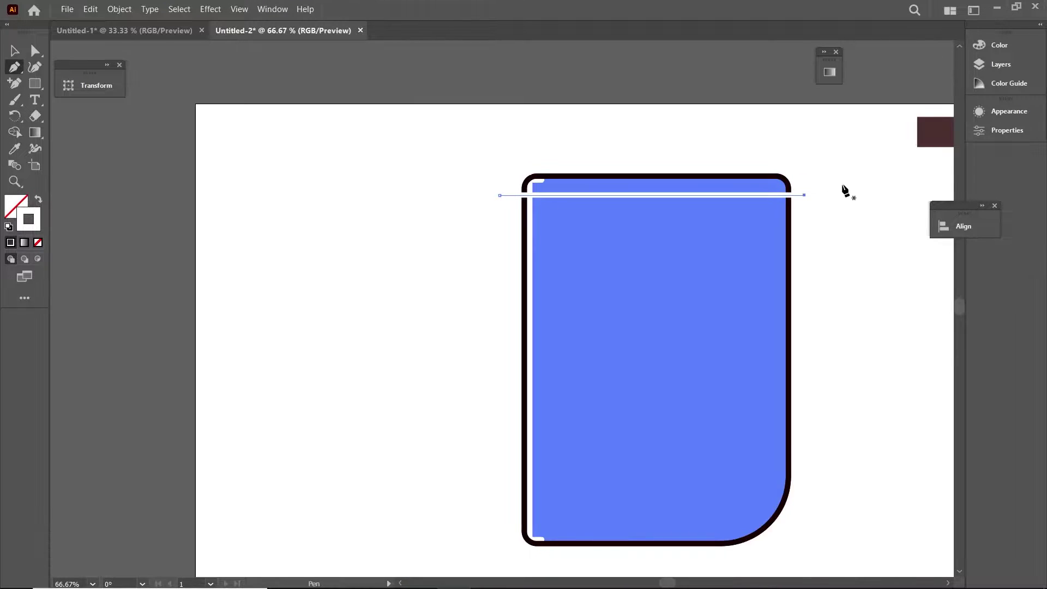
drag(847, 192, 730, 210)
Step: Colour the new line from the dark sample, then make that sample square pure black
key(i)
click(871, 163)
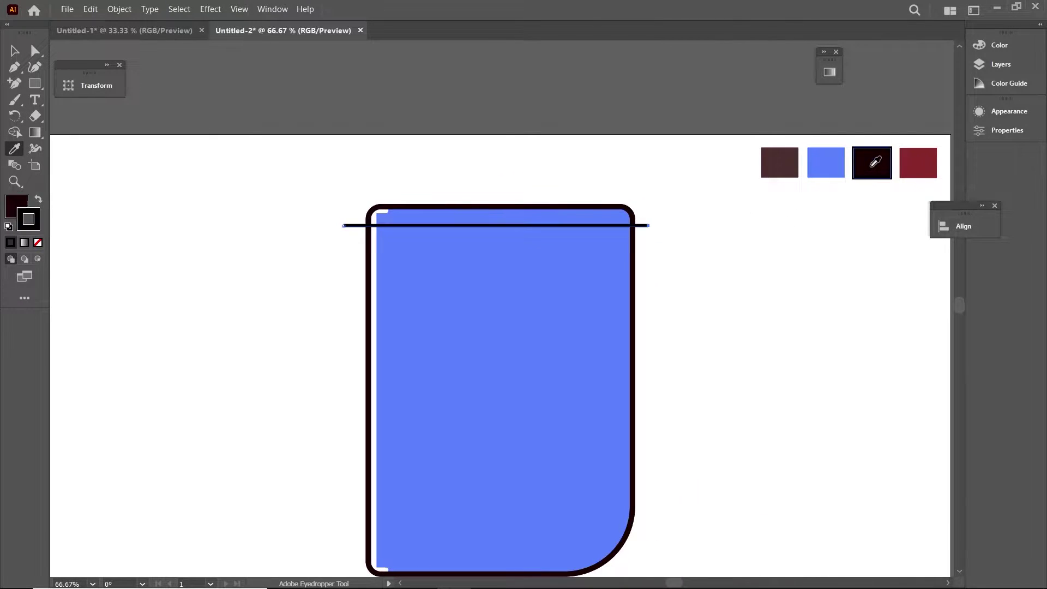
click(15, 52)
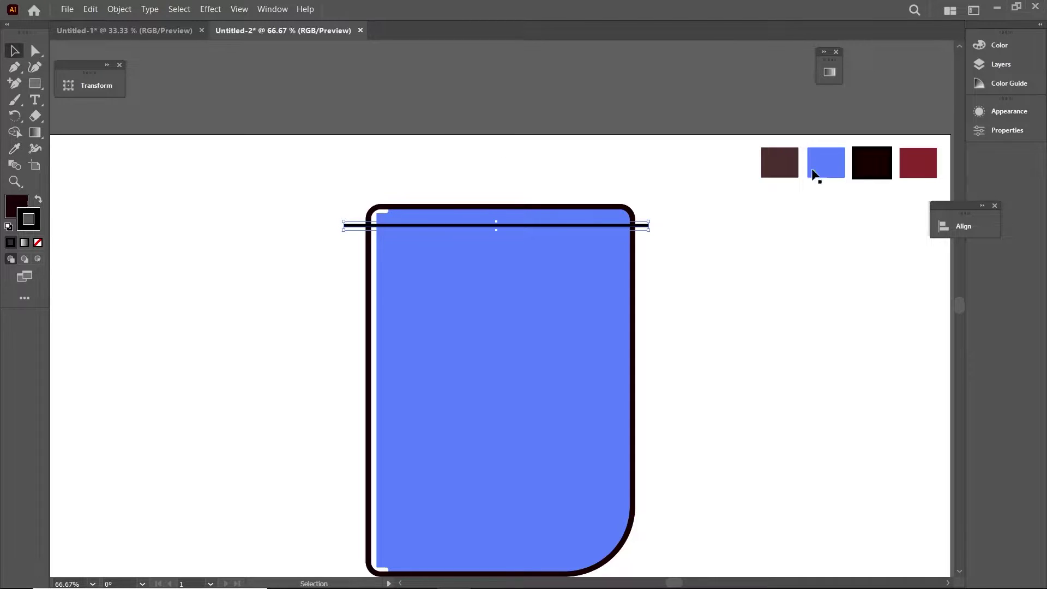
click(872, 163)
double_click(872, 163)
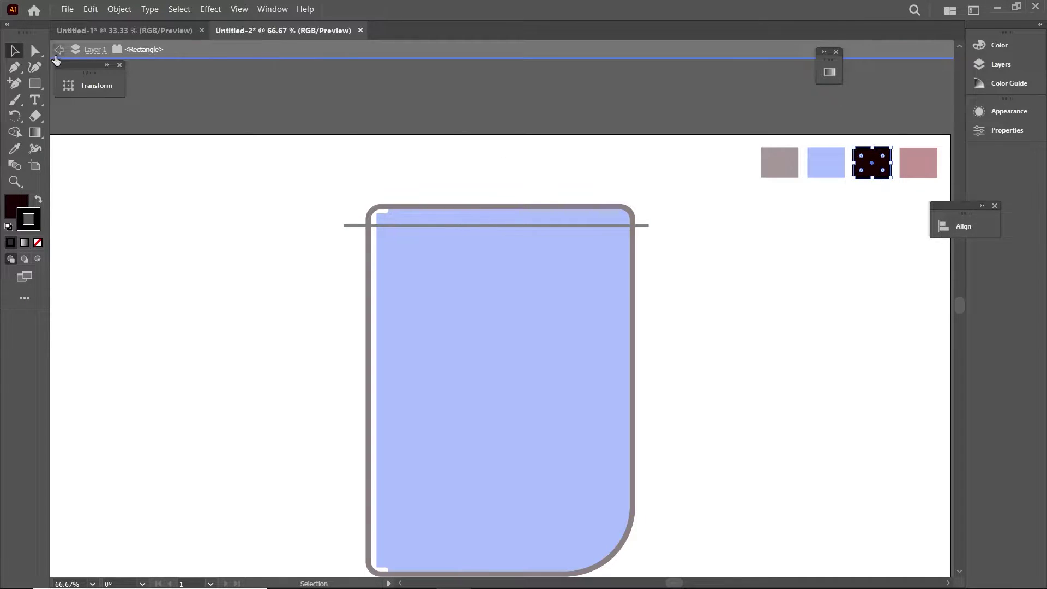
click(58, 50)
click(872, 162)
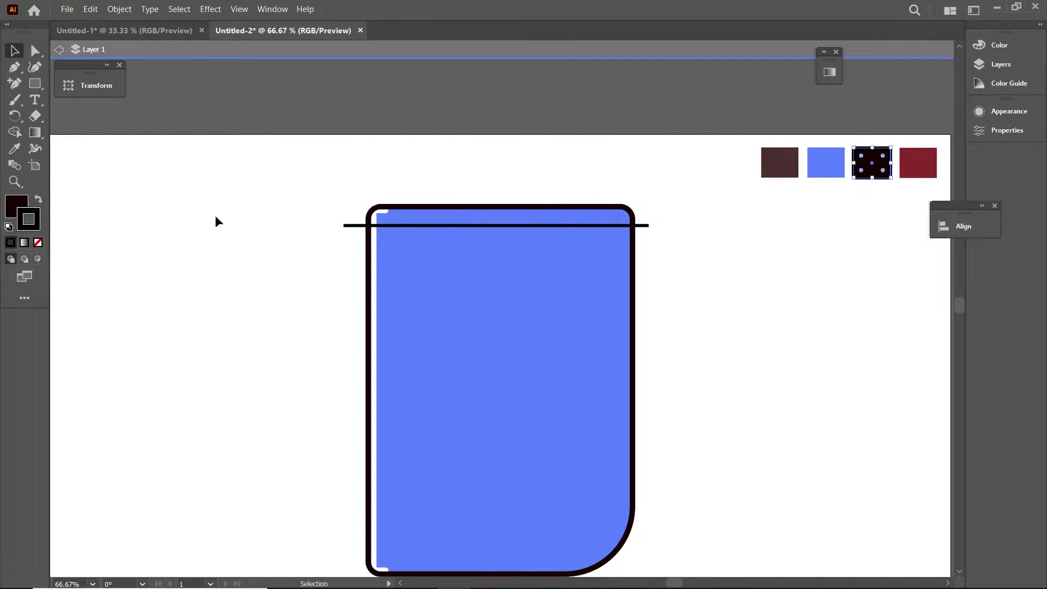
click(39, 200)
click(412, 134)
Step: Apply the pure black colour to the horizontal line
click(15, 148)
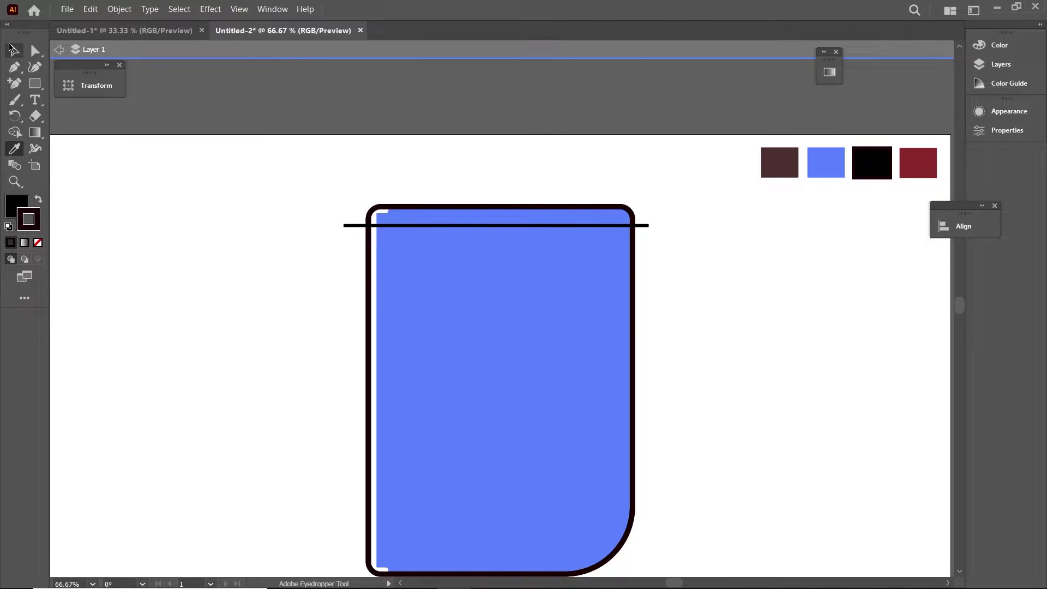
click(10, 48)
click(66, 54)
click(444, 226)
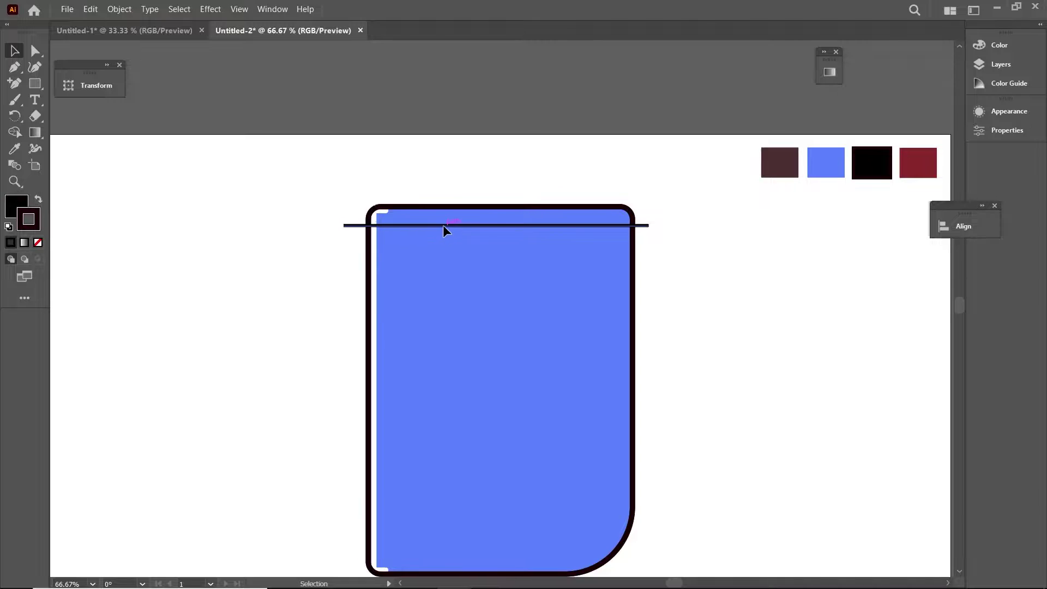
key(i)
key(v)
click(358, 179)
Step: Draw short vertical lines from the top edge to the horizontal line near both corners
click(14, 67)
scroll(478, 241, up, 1)
drag(317, 218, 421, 199)
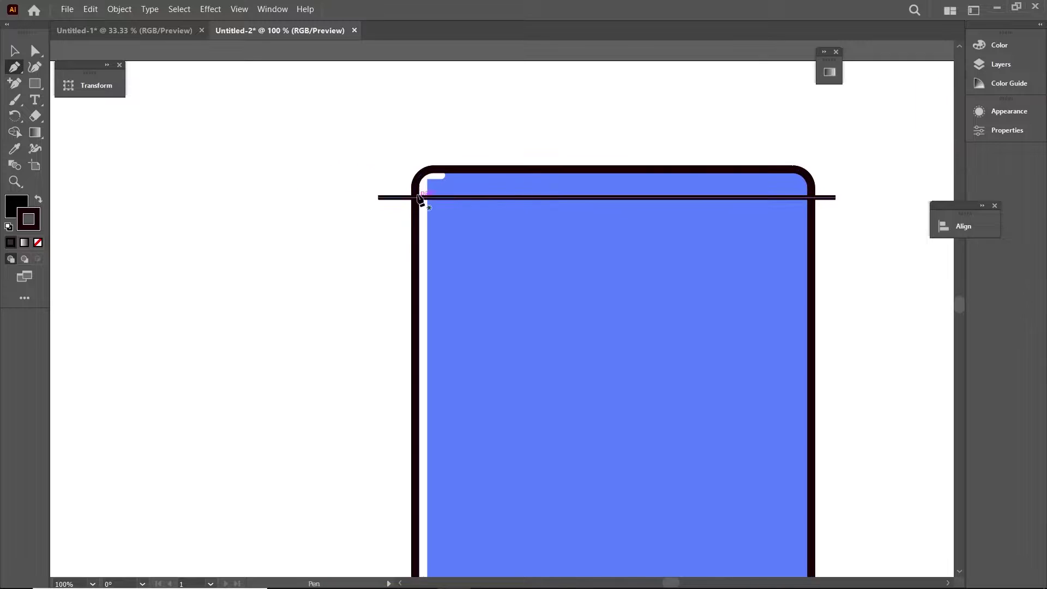
click(448, 170)
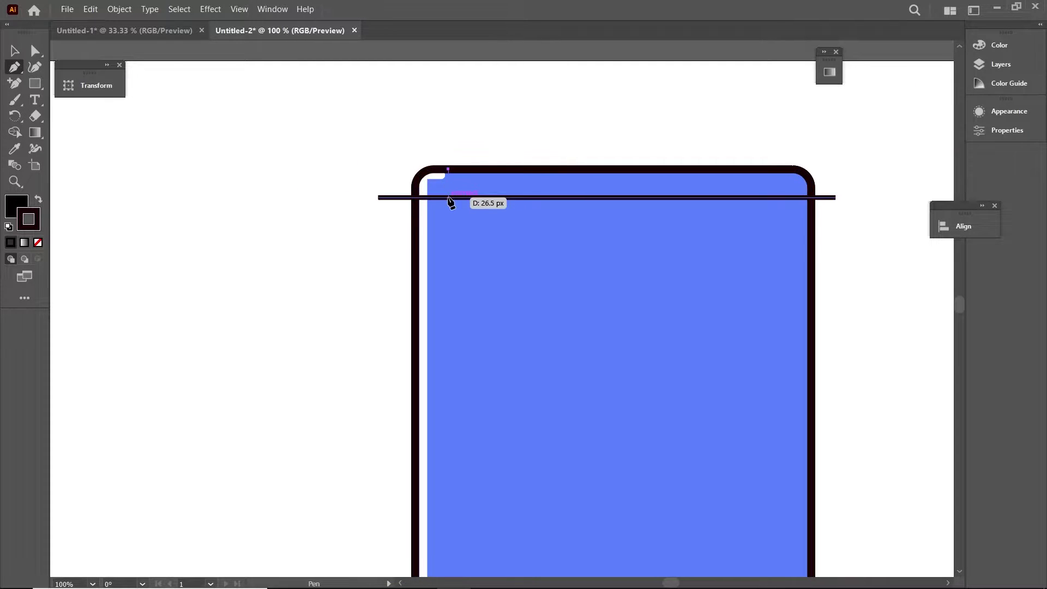
click(448, 198)
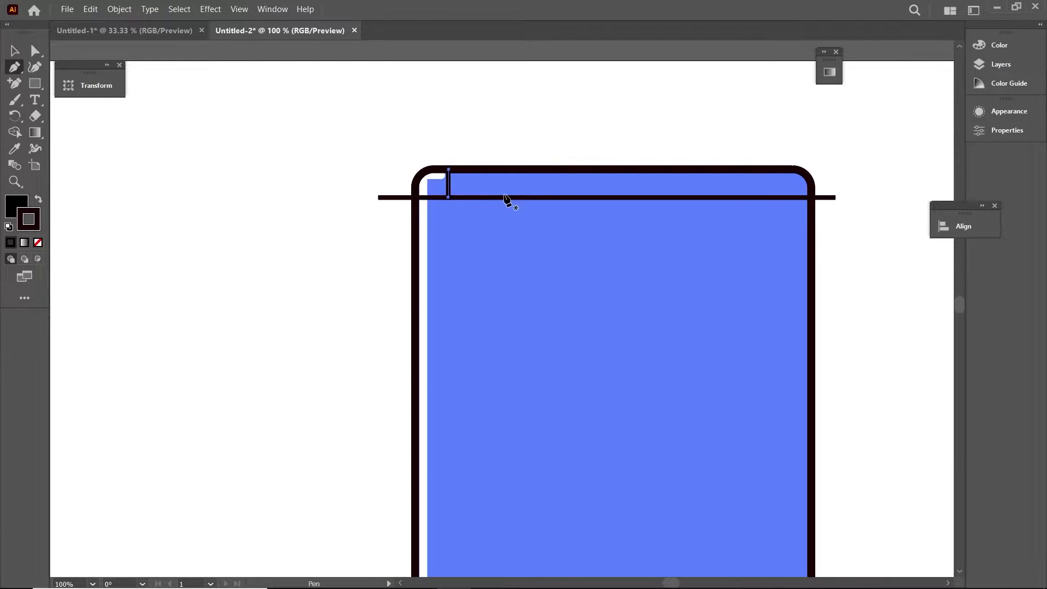
click(782, 170)
click(784, 198)
scroll(502, 200, up, 1)
drag(508, 199, 566, 211)
Step: Draw a thin rounded bar in the top strip and make it slightly taller
key(m)
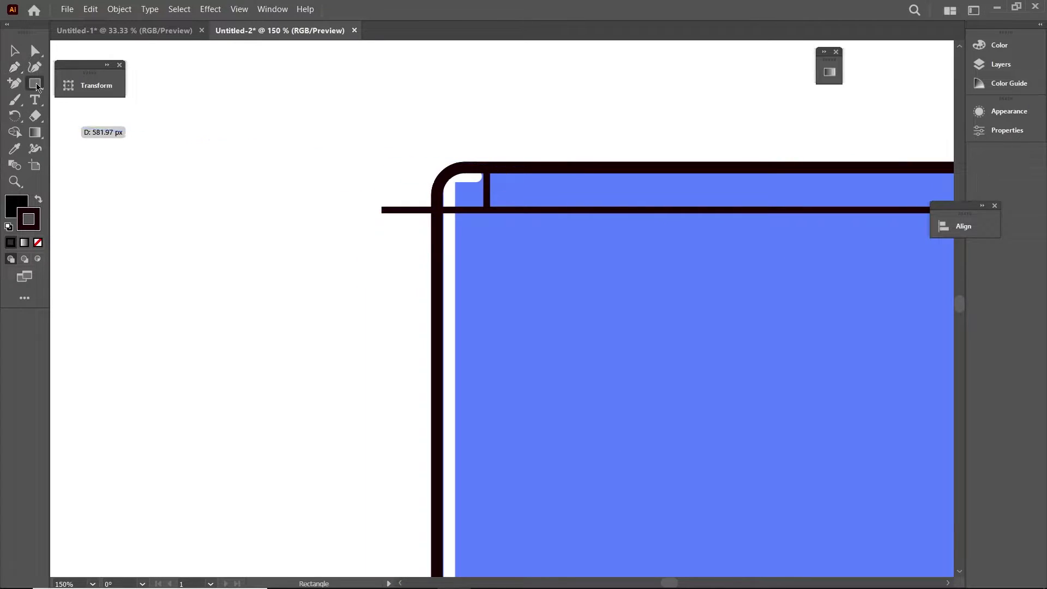
alt+scroll(428, 140, up, 1)
alt+scroll(387, 210, up, 1)
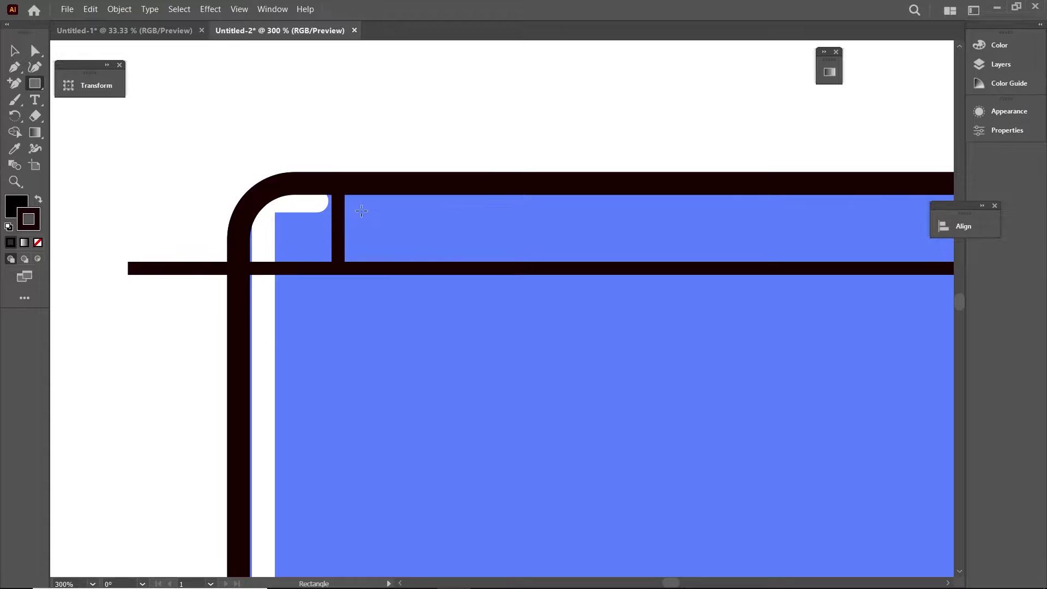
mouse_move(361, 211)
mouse_down()
mouse_move(626, 237)
mouse_move(613, 228)
mouse_up()
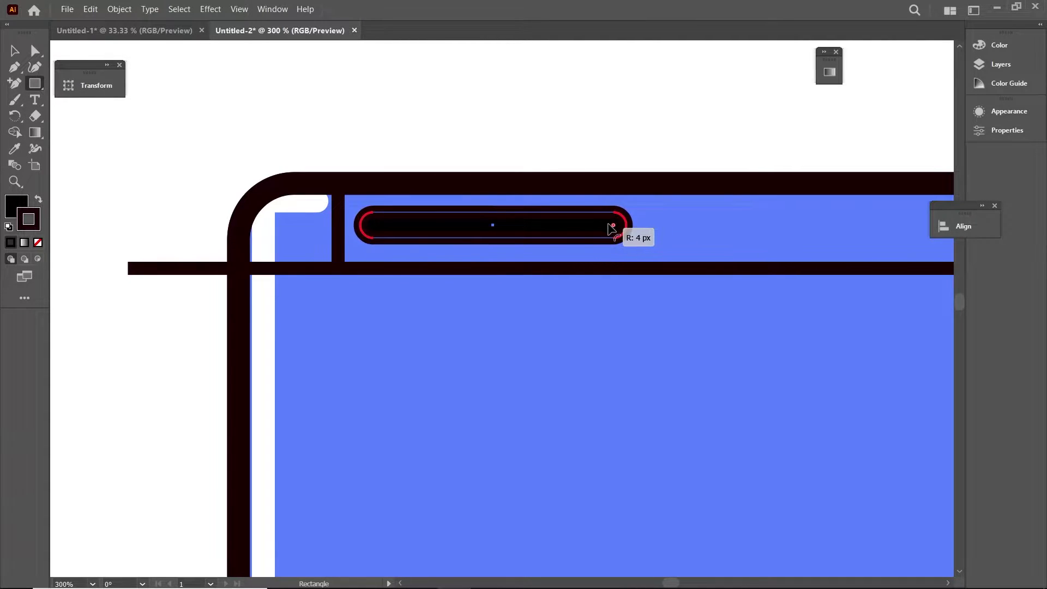
drag(492, 238, 493, 245)
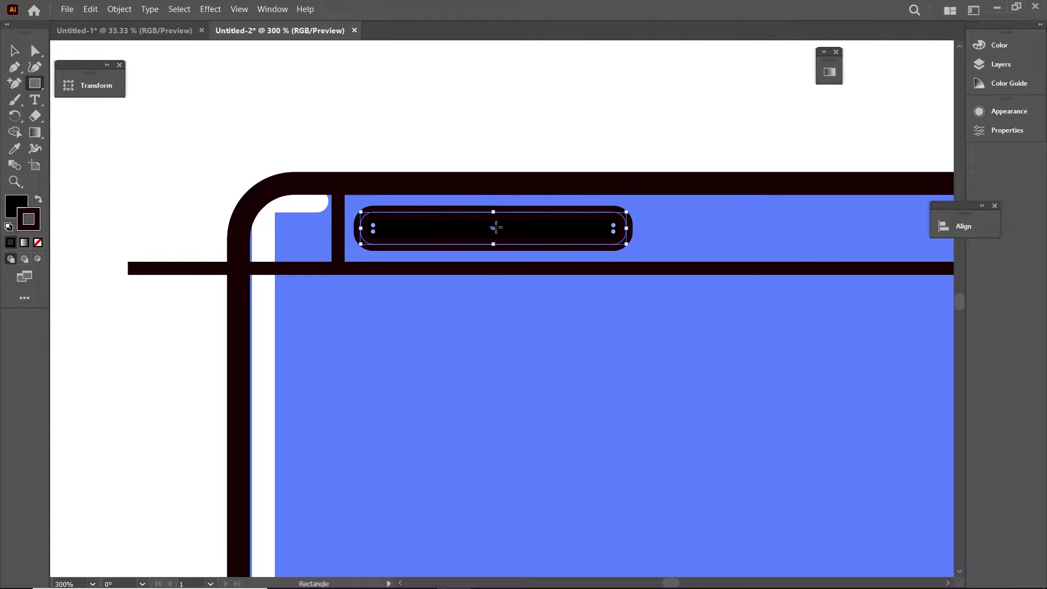
Step: Sample the body's colours onto the bar and give it a darker blue fill 3a569b
key(i)
click(698, 355)
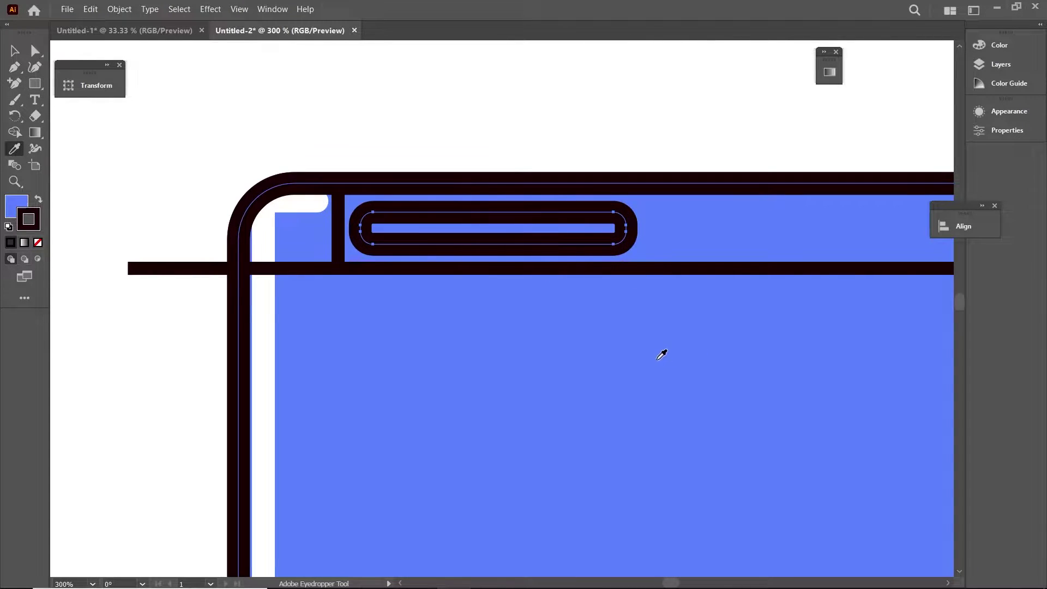
double_click(16, 205)
text(3a569b)
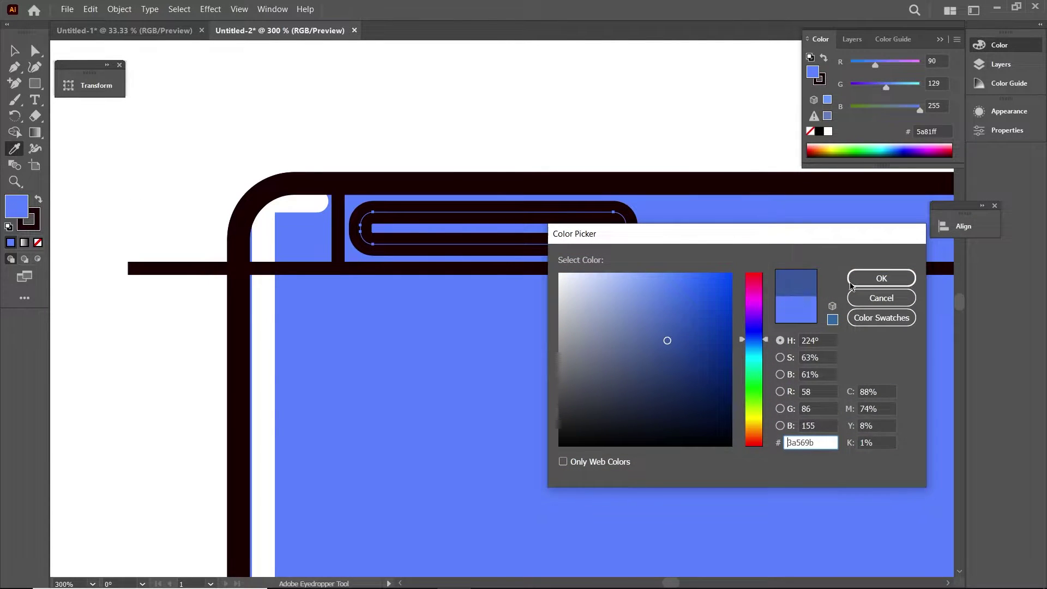
click(880, 276)
click(621, 142)
click(600, 183)
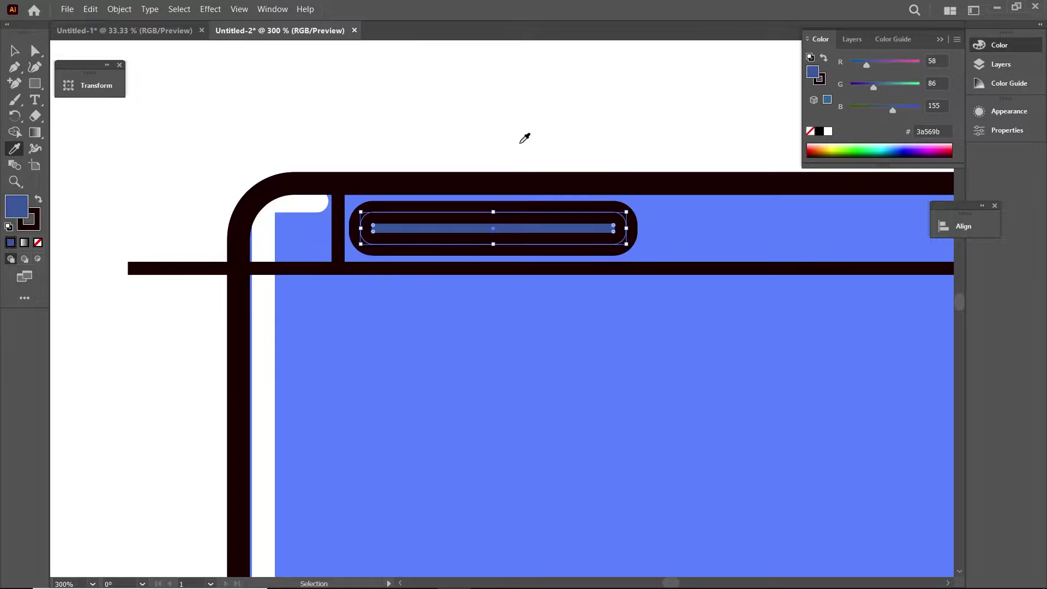
Step: Set the bar's outline weight to 3 pt and clear the selection
click(1009, 112)
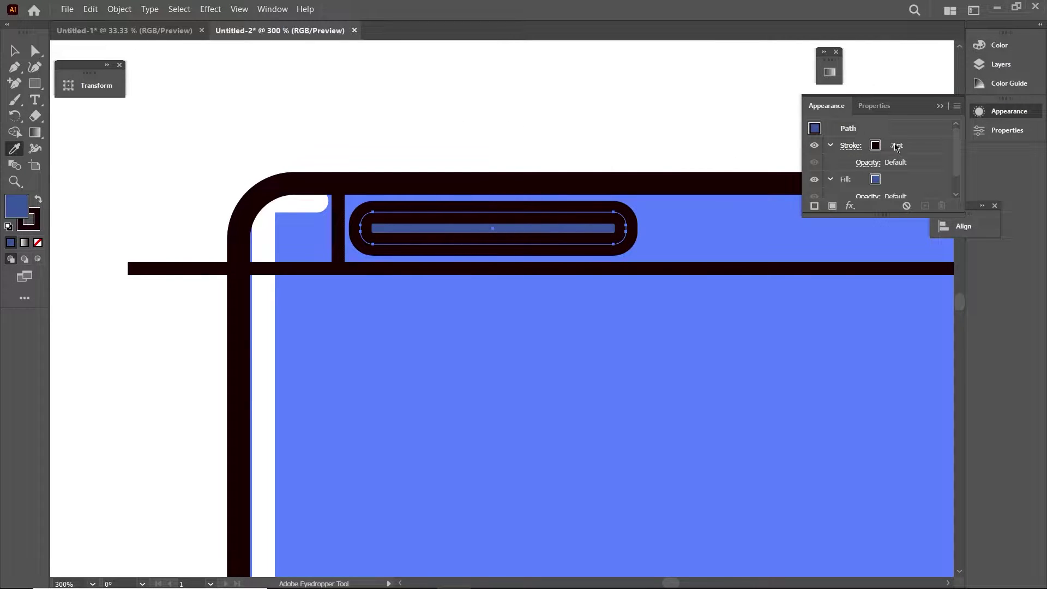
click(896, 146)
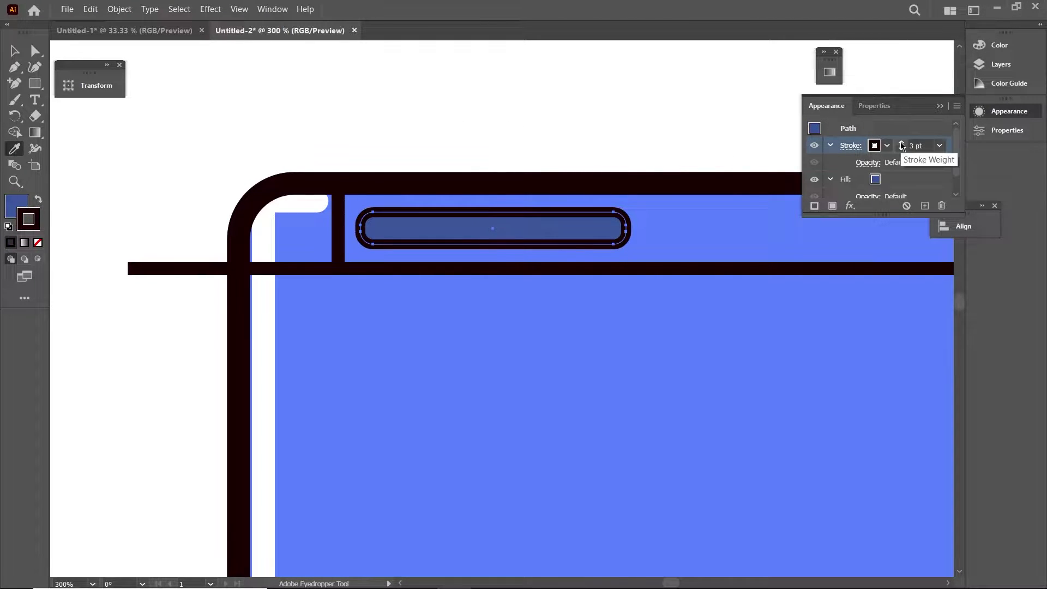
click(633, 104)
key(ctrl+z)
click(14, 49)
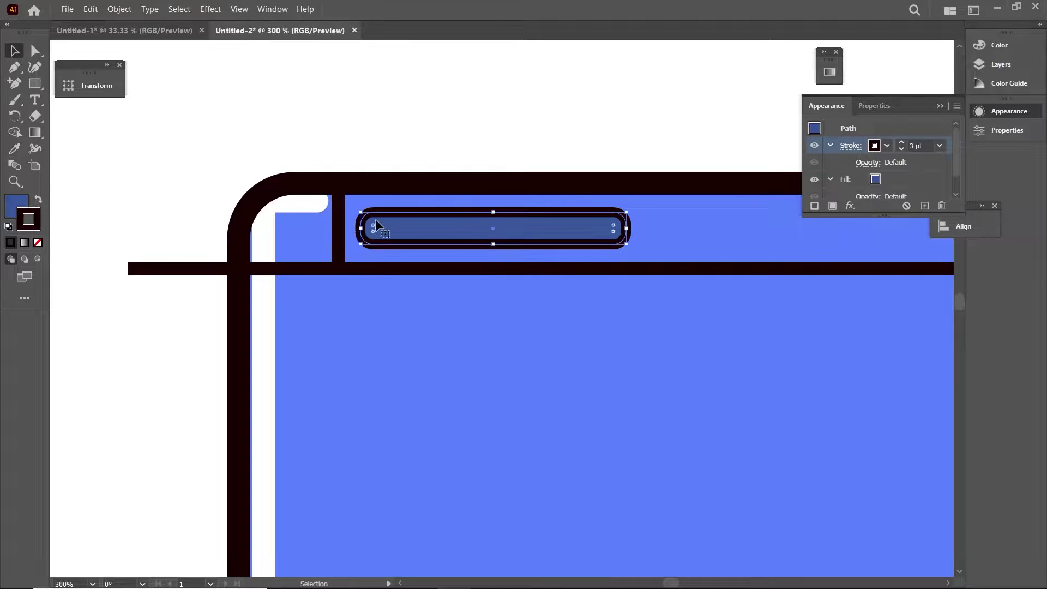
click(434, 129)
key(ctrl+1)
Step: Trim the divider line's left and right overhangs flush with the device body using Shape Builder
scroll(598, 185, down, 1)
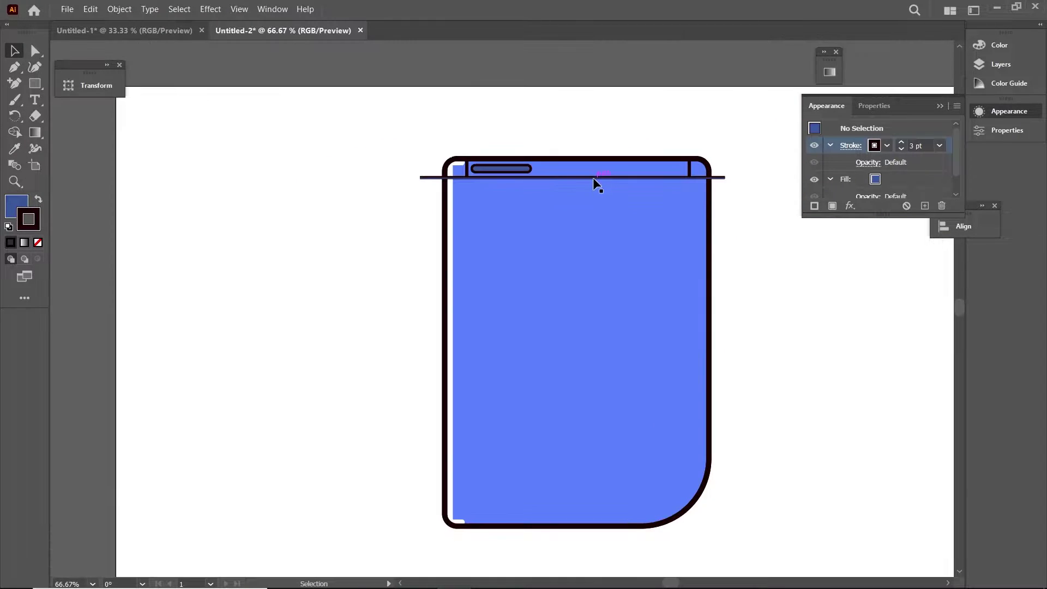
click(710, 178)
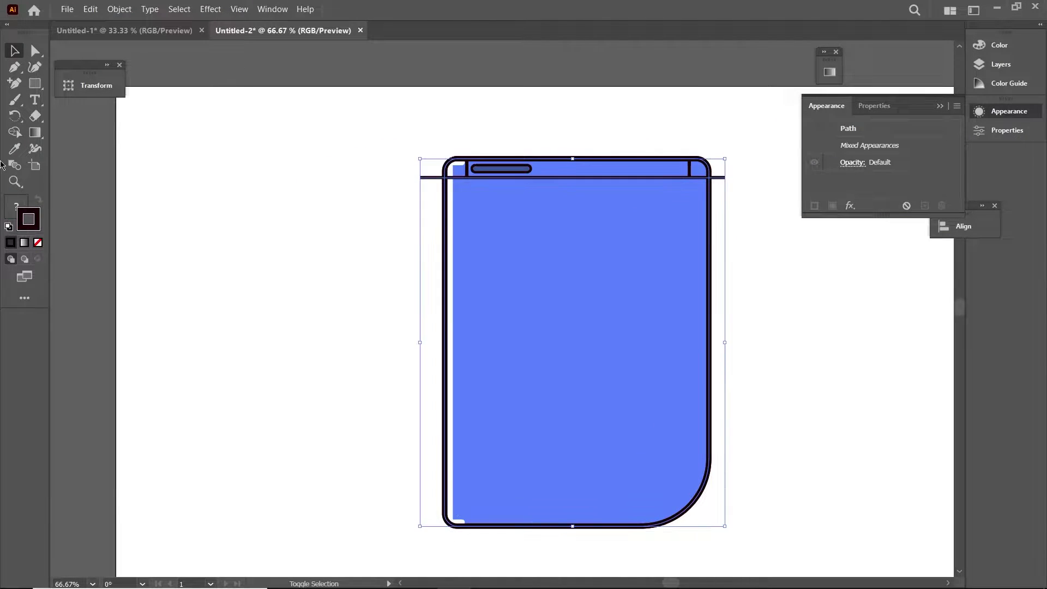
key(shift+m)
alt+click(429, 178)
alt+click(719, 176)
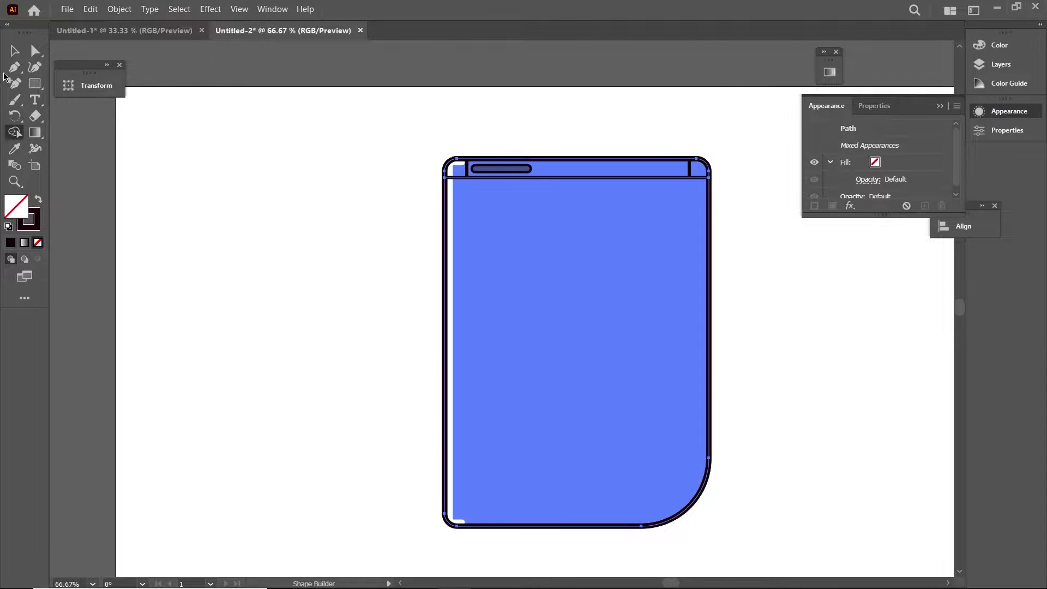
key(v)
click(519, 266)
Step: Select the small slot shape, then the large blue body instead
scroll(519, 265, up, 2)
scroll(472, 243, up, 3)
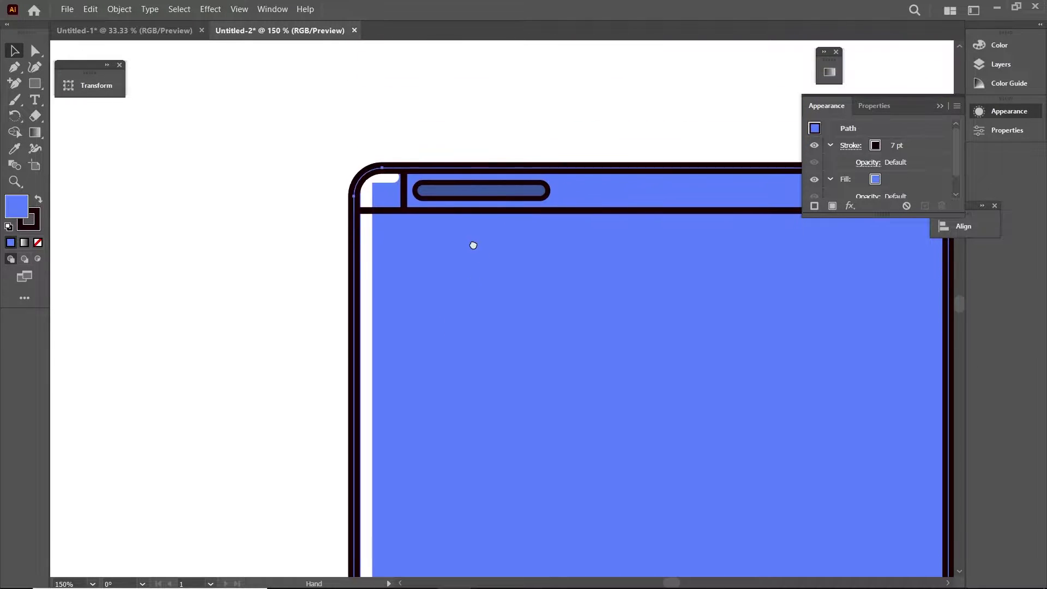
scroll(489, 269, up, 1)
click(488, 249)
click(487, 330)
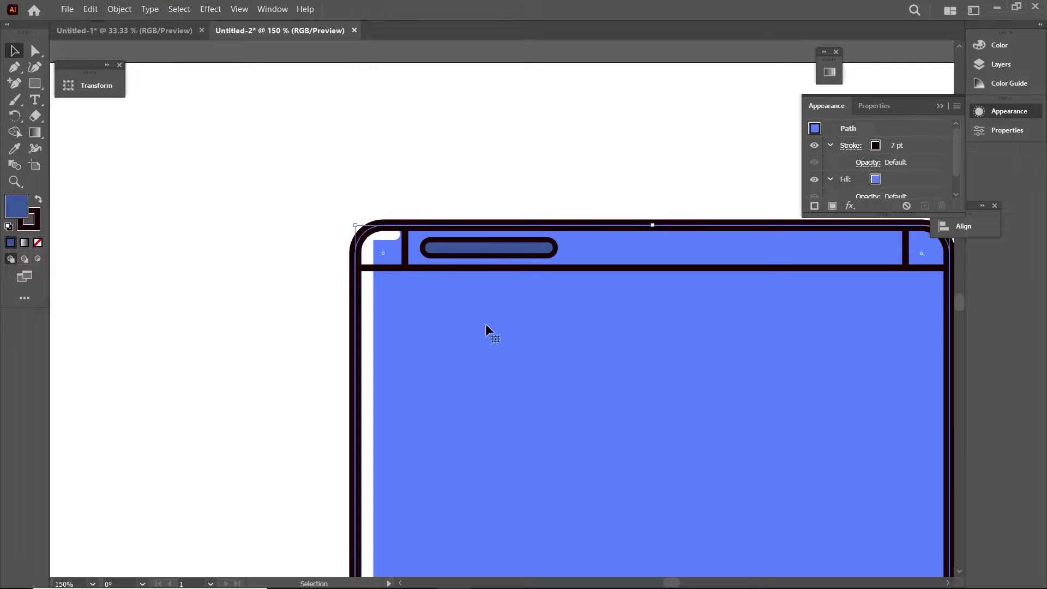
scroll(437, 305, up, 2)
Step: Draw three short vertical notch strokes above the slot with the Pen tool
click(14, 67)
scroll(297, 246, up, 1)
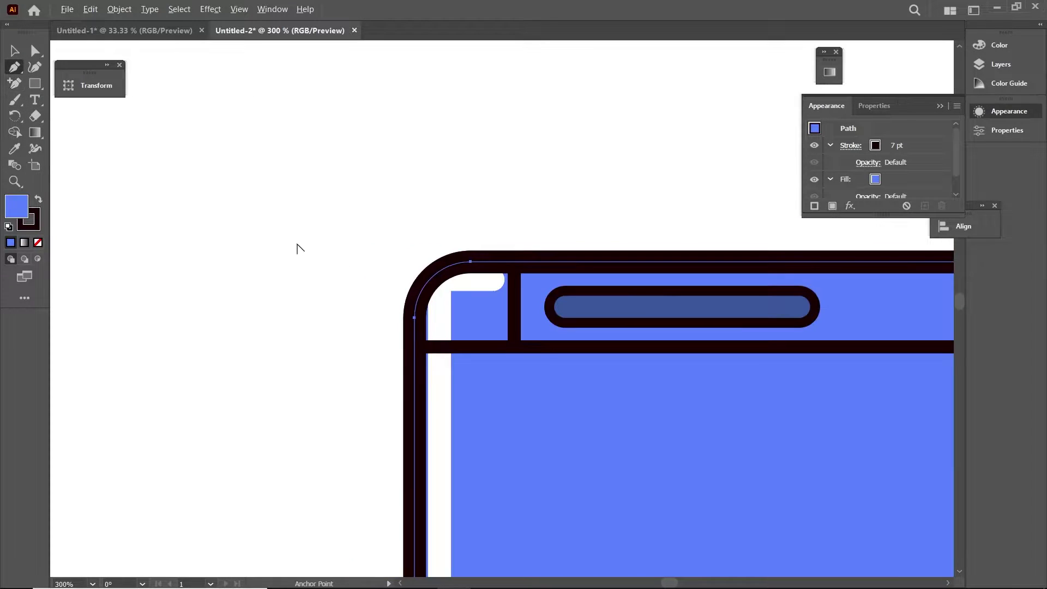
scroll(384, 264, up, 1)
click(460, 272)
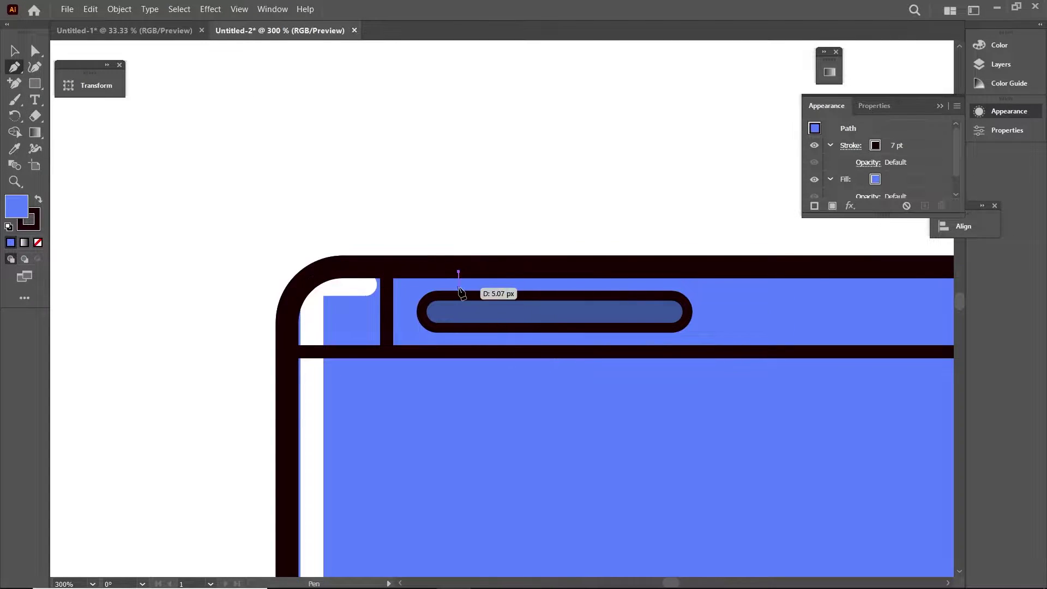
click(458, 292)
click(495, 293)
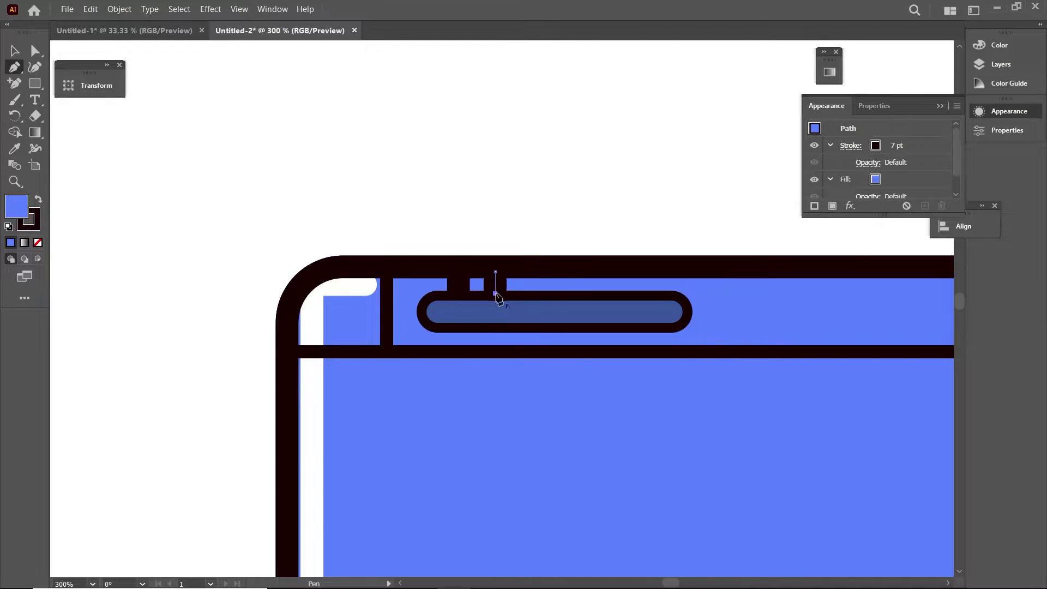
click(533, 271)
click(532, 294)
key(ctrl+minus)
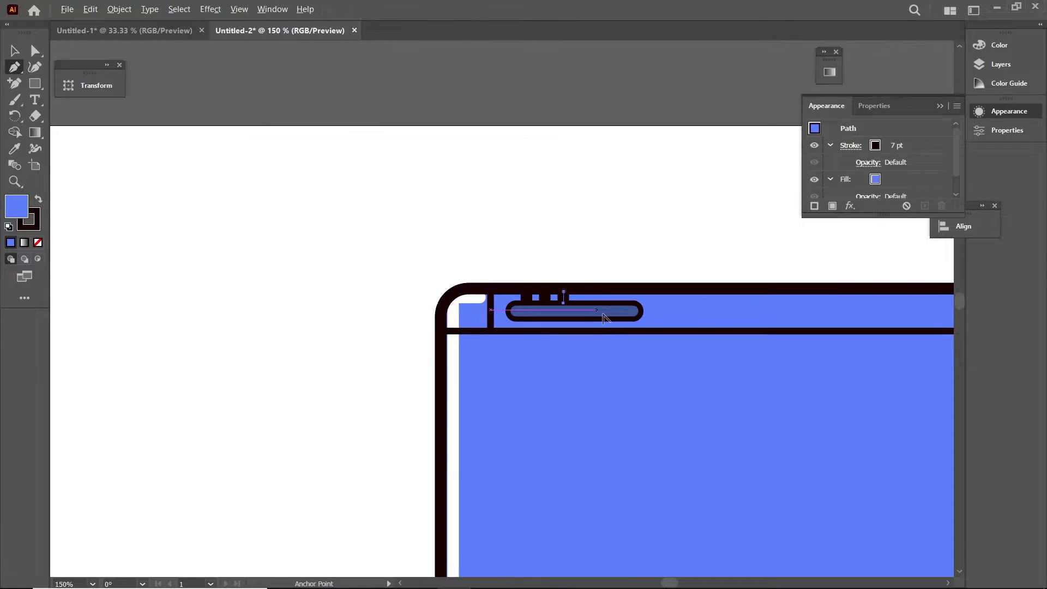
Step: Nudge the third notch into line and bring the device top back into view
key(v)
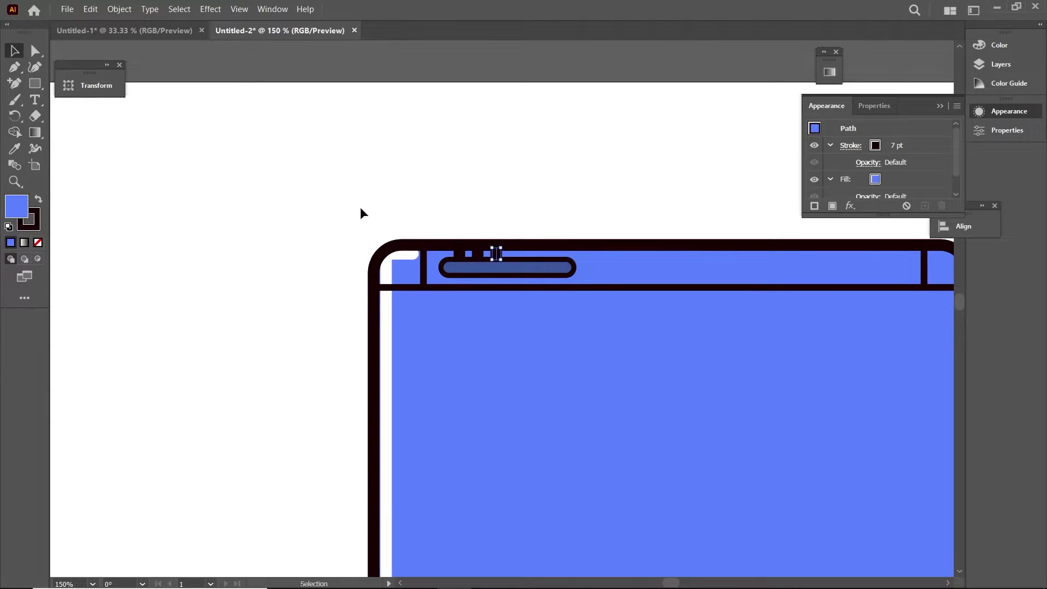
key(ctrl+plus)
scroll(431, 227, up, 2)
scroll(430, 227, up, 1)
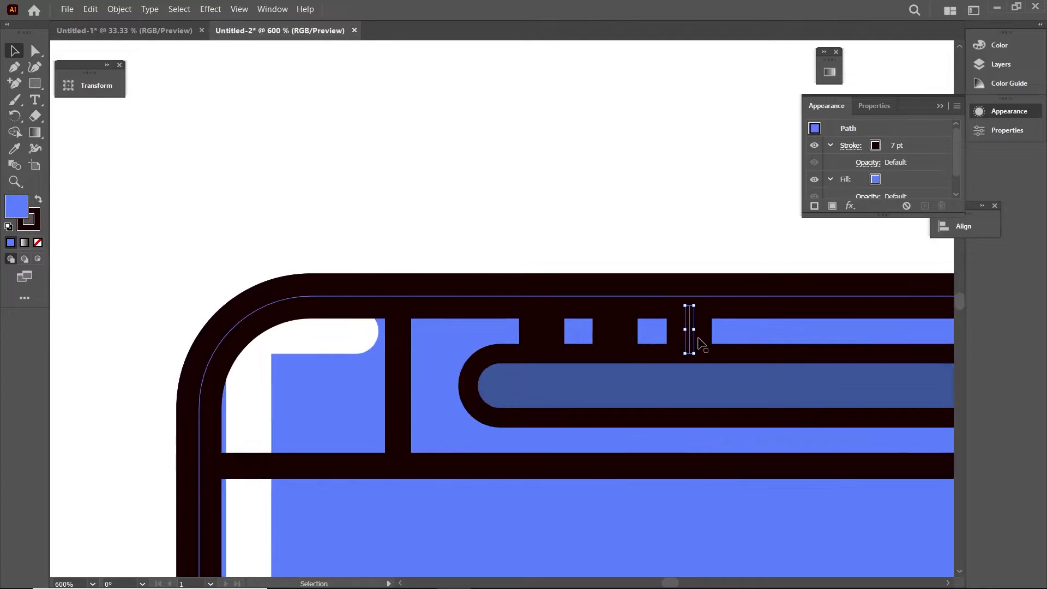
drag(689, 328, 685, 327)
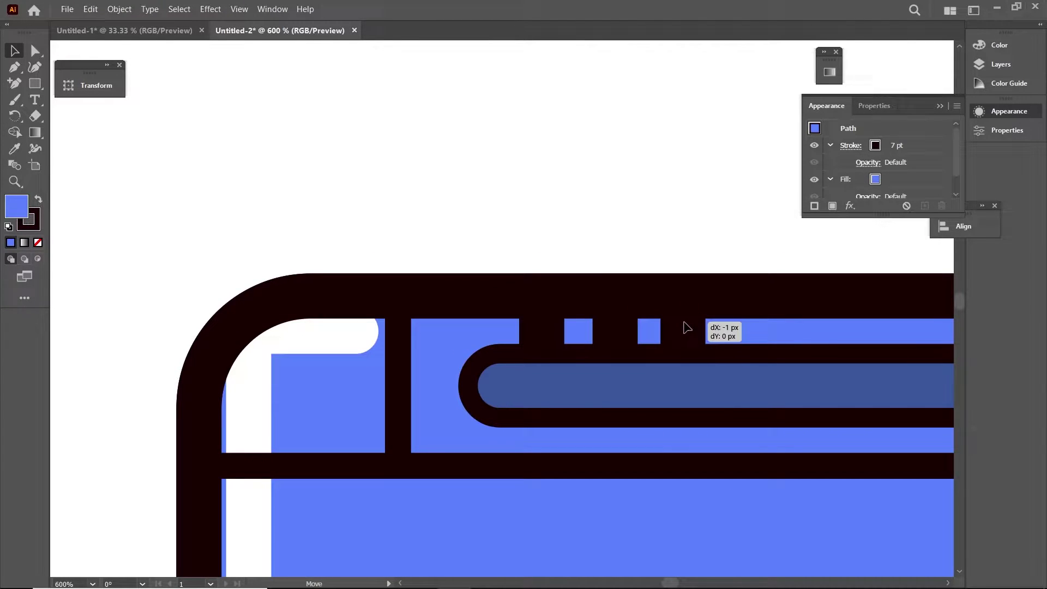
click(693, 249)
scroll(693, 249, down, 3)
drag(692, 249, 342, 188)
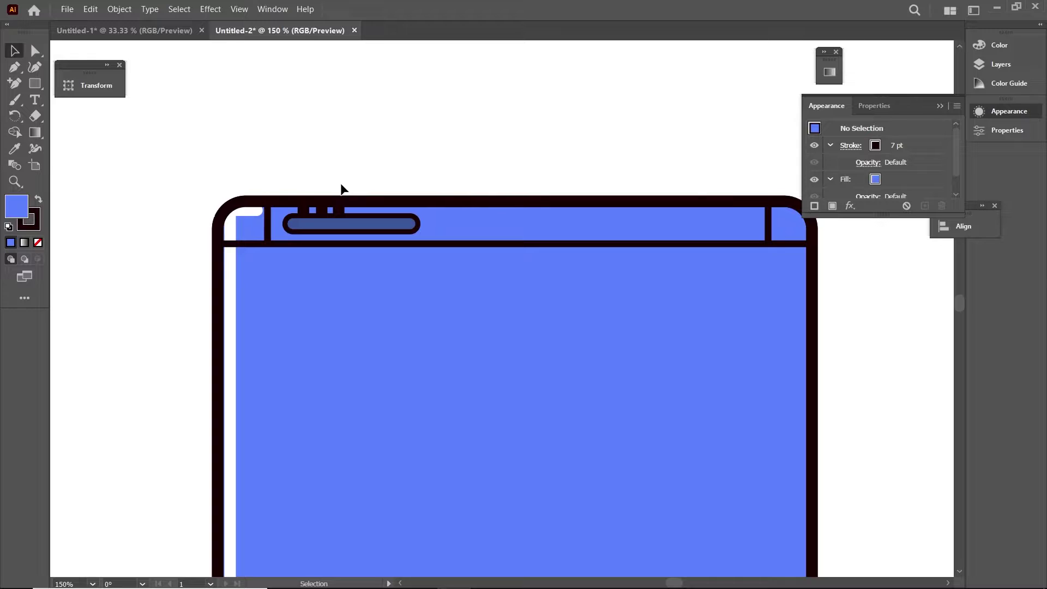
Step: Duplicate the divider line slightly lower and give the copy a white stroke
click(491, 245)
drag(491, 244, 492, 252)
click(874, 145)
click(748, 166)
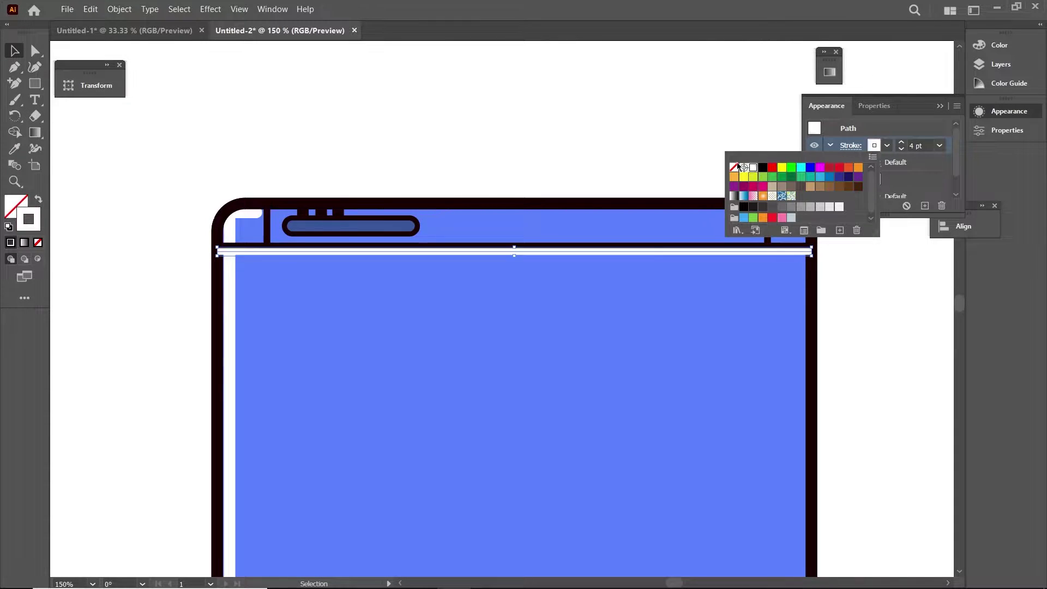
key(ctrl+shift+a)
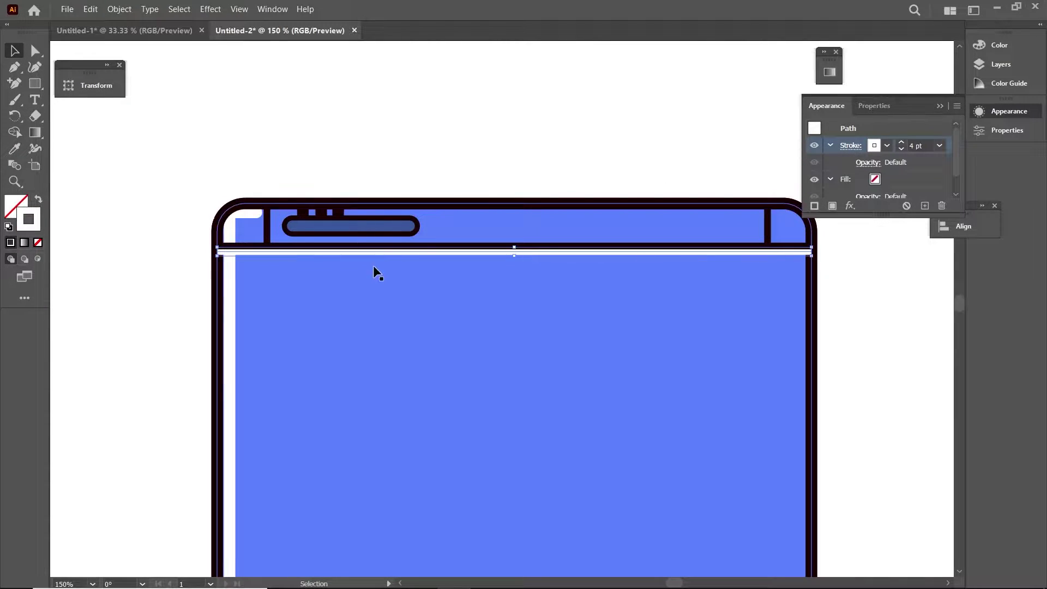
click(355, 252)
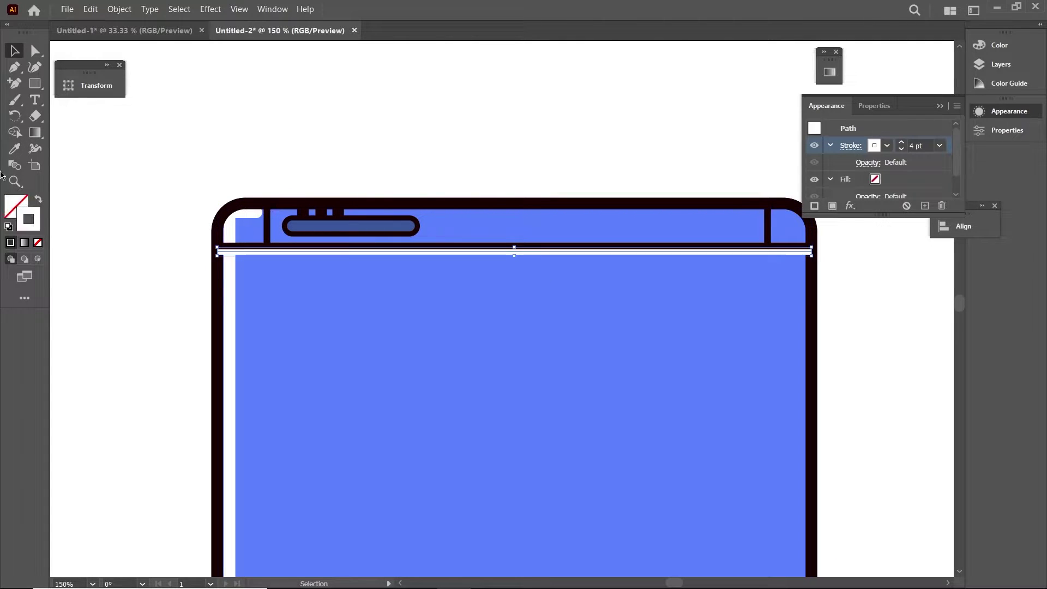
click(851, 146)
click(428, 99)
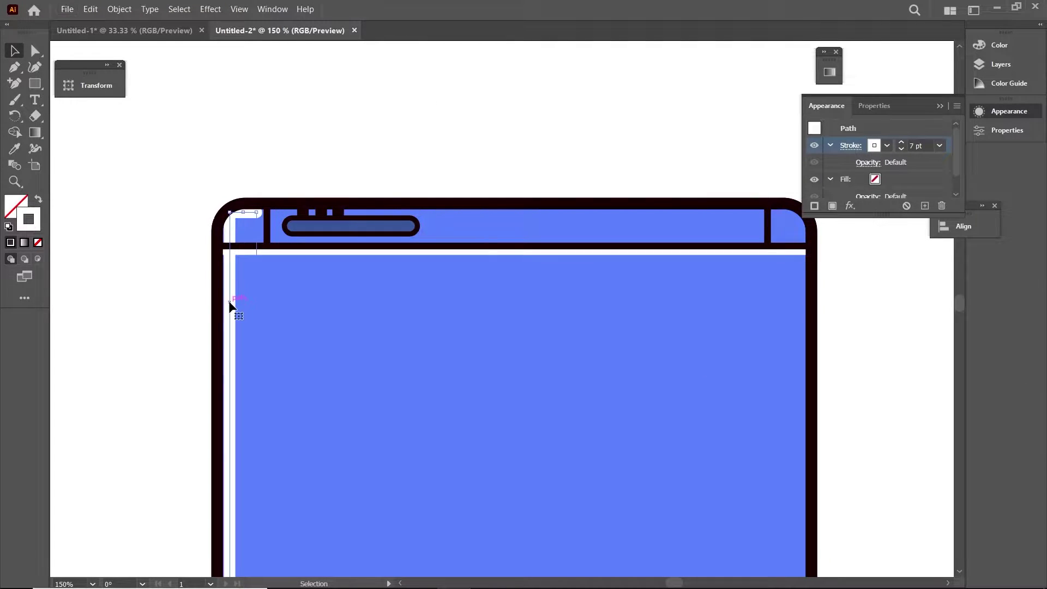
Step: Draw the screen rectangle across the upper body of the device
alt+scroll(456, 174, down, 2)
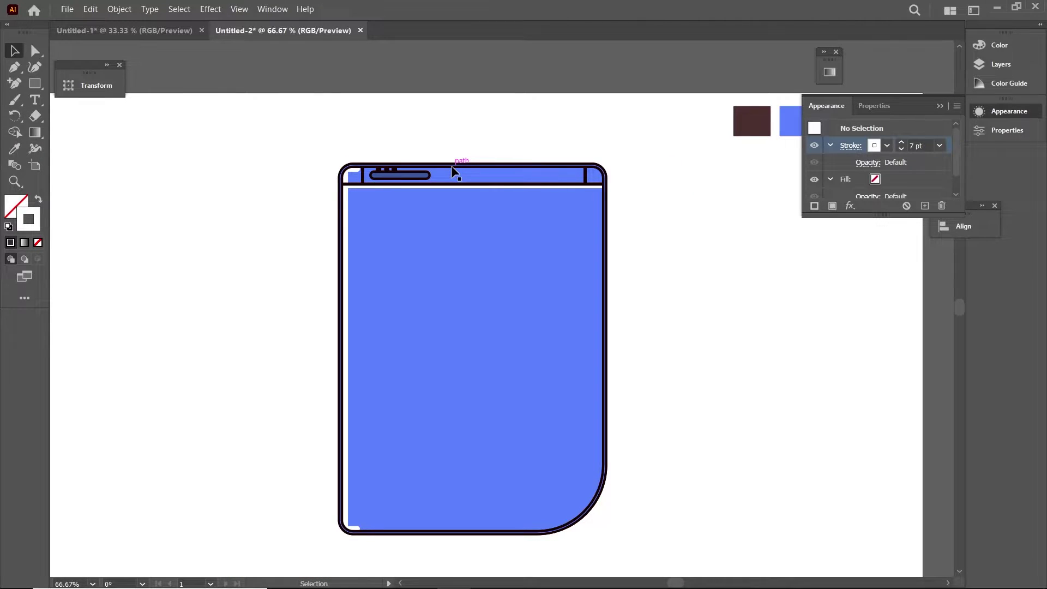
key(m)
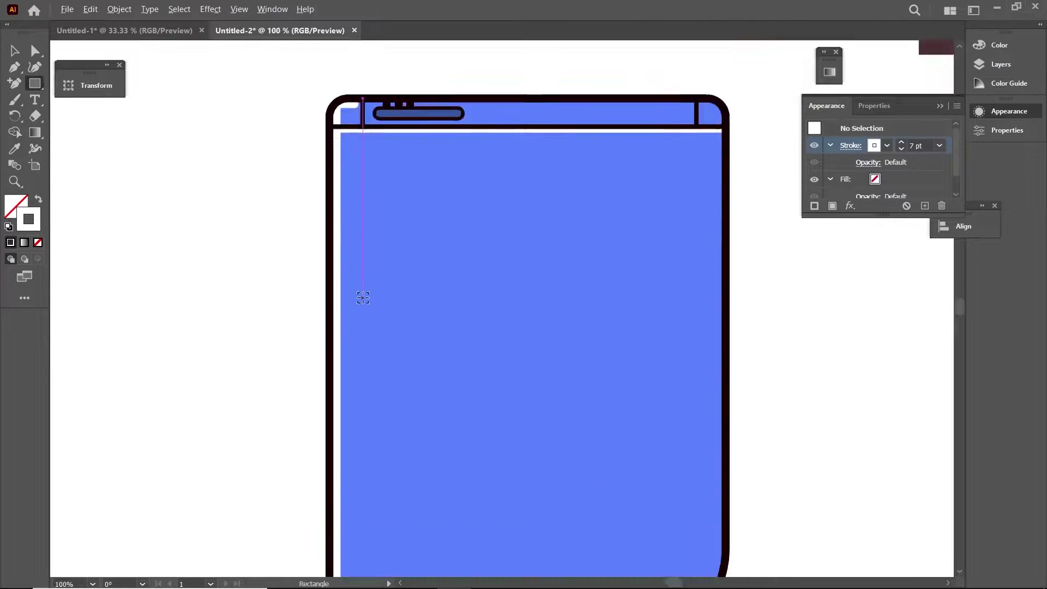
drag(363, 300, 329, 311)
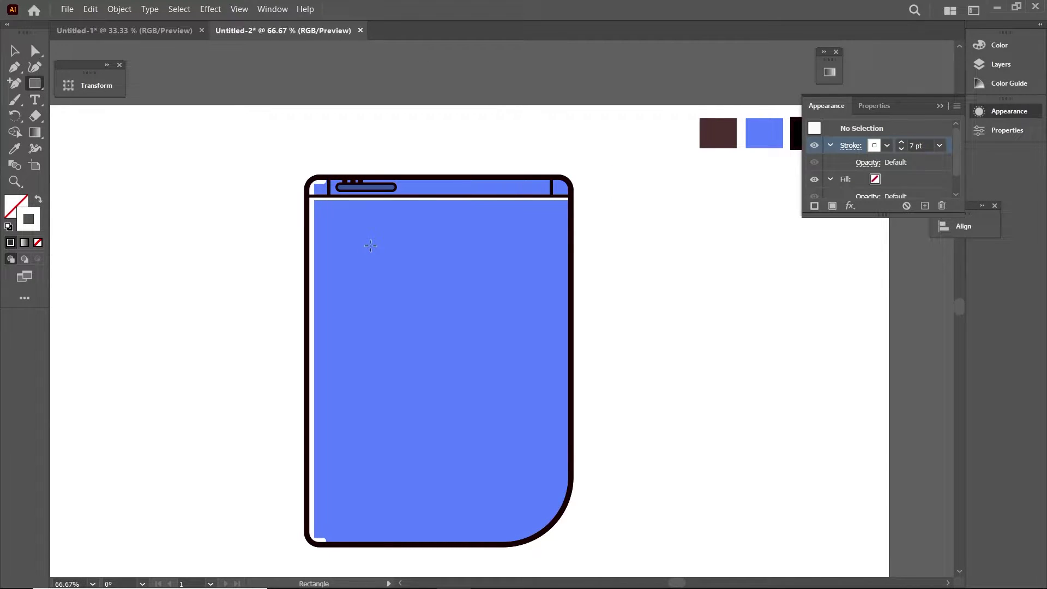
drag(340, 229, 554, 368)
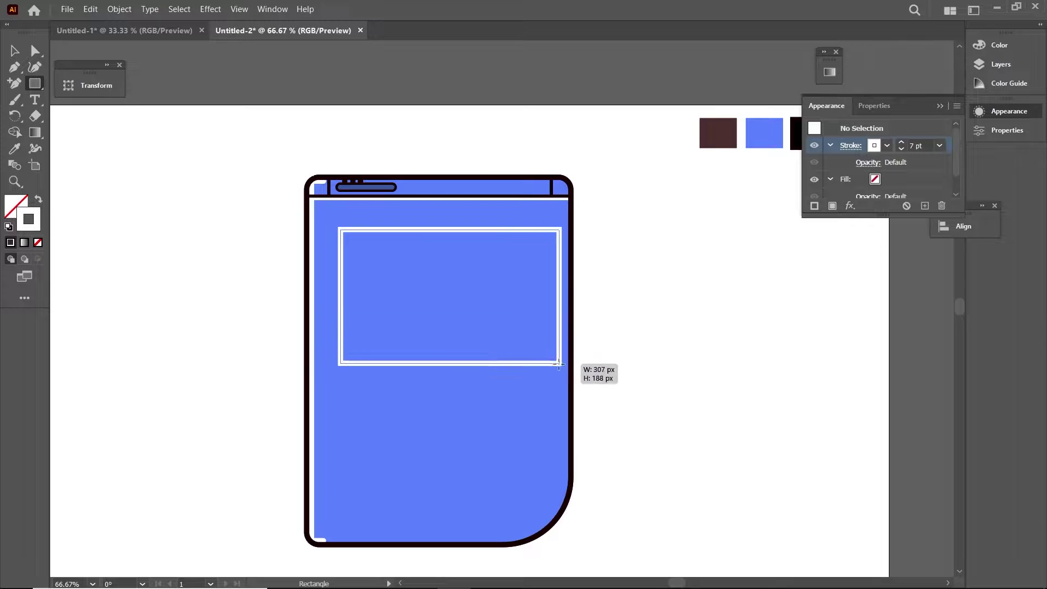
Step: Move the screen up-left, strongly round its bottom-right corner and slightly round the others
key(v)
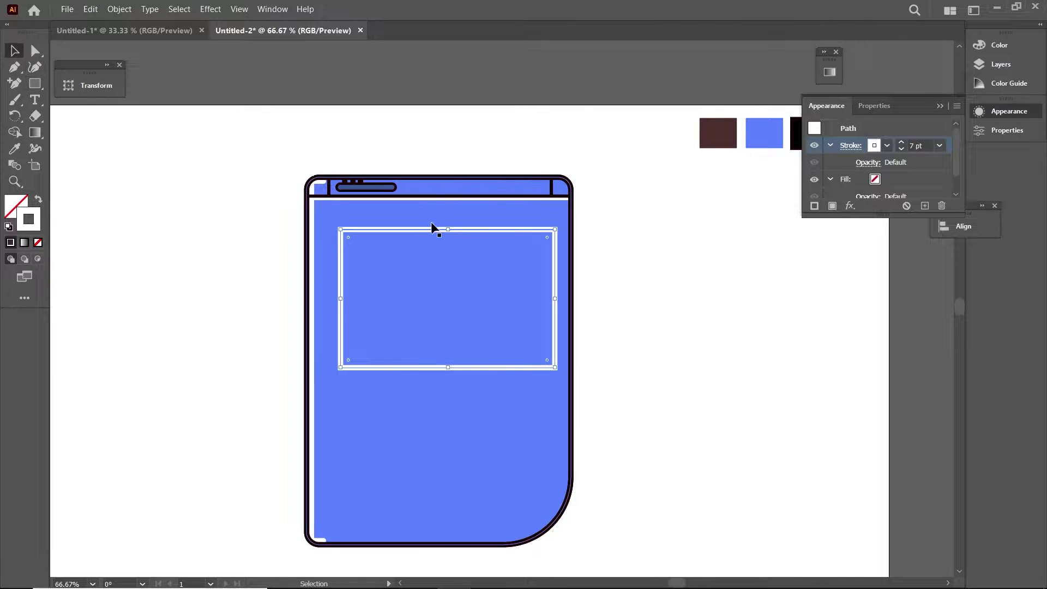
drag(487, 231, 480, 216)
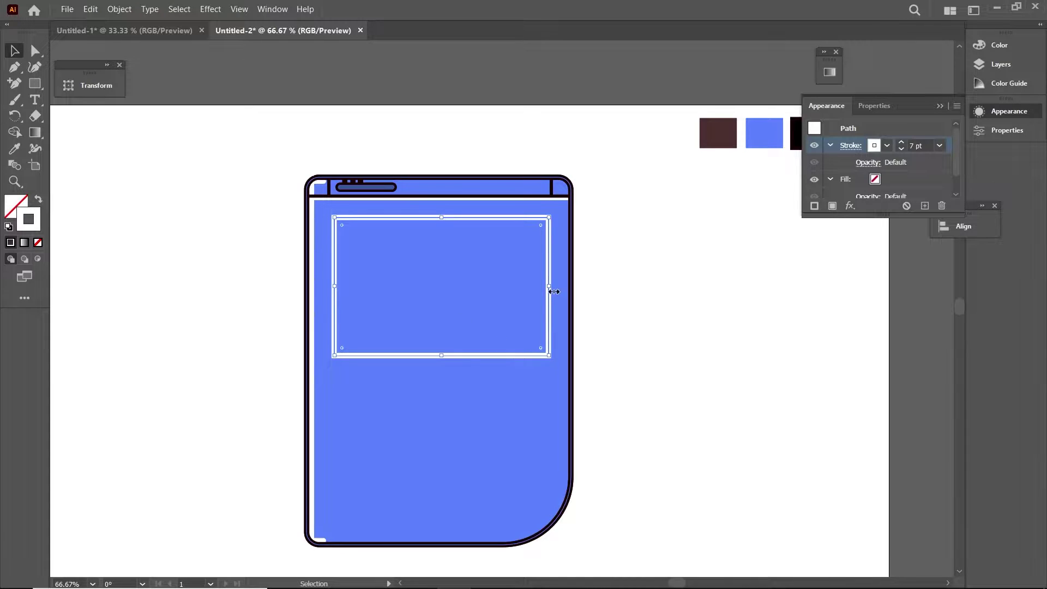
key(a)
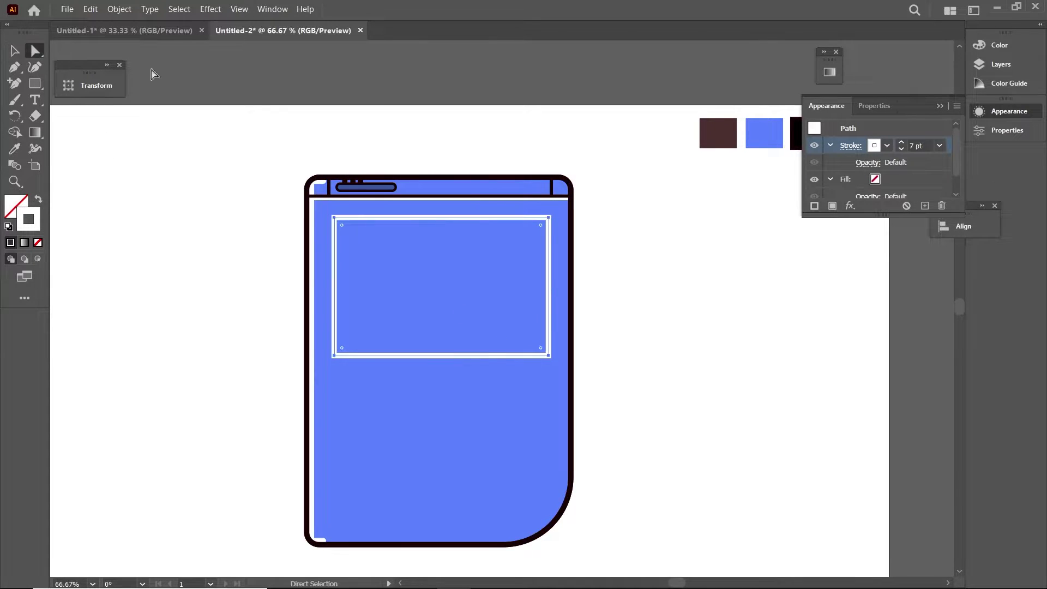
drag(540, 348, 508, 304)
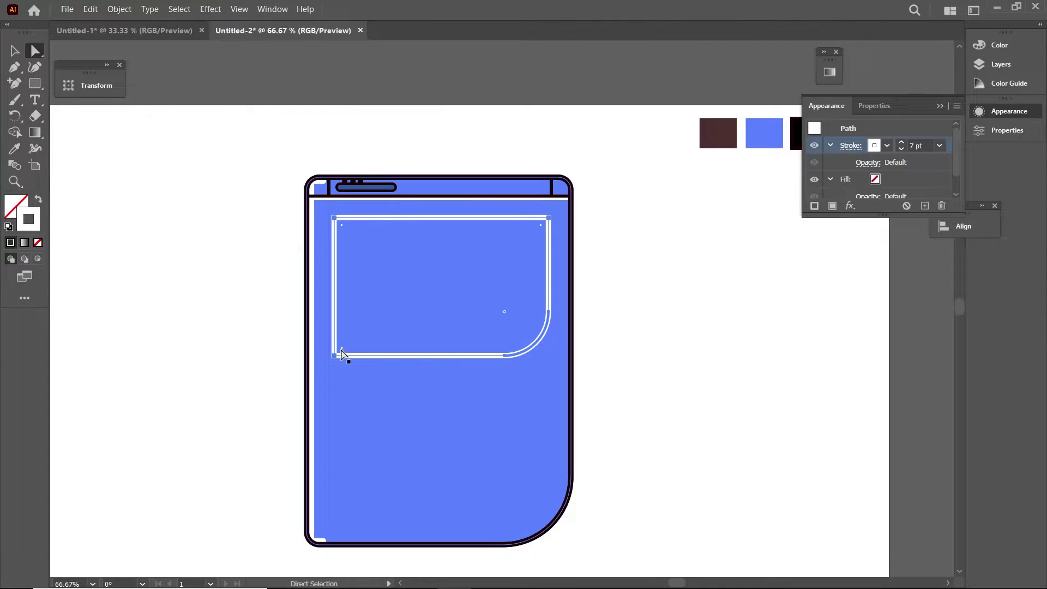
drag(341, 350, 346, 354)
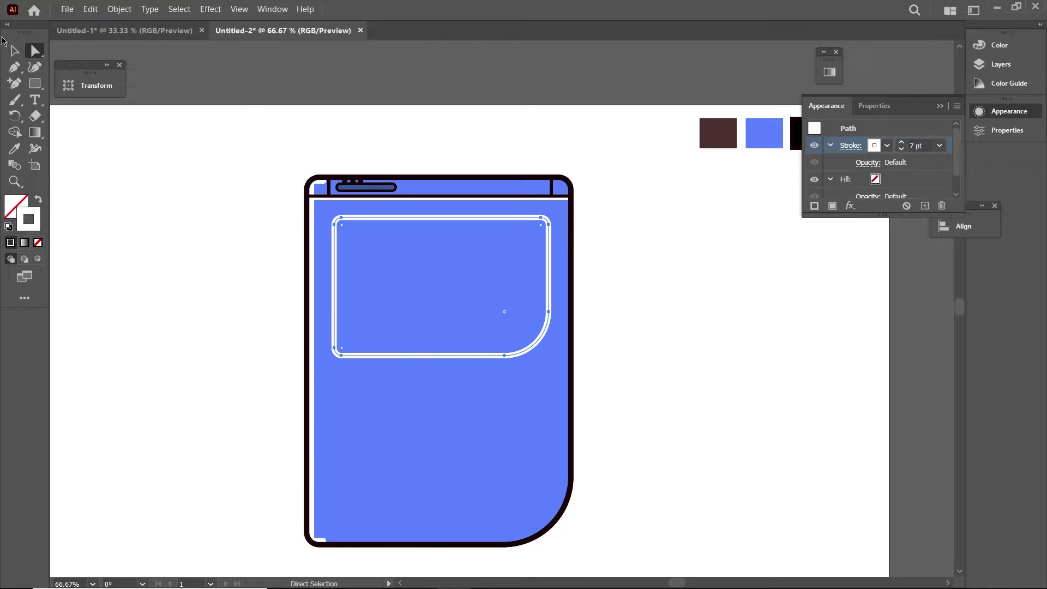
Step: Stretch the screen's top edge upward and sample the black swatch's fill onto it
click(14, 50)
drag(442, 217, 442, 209)
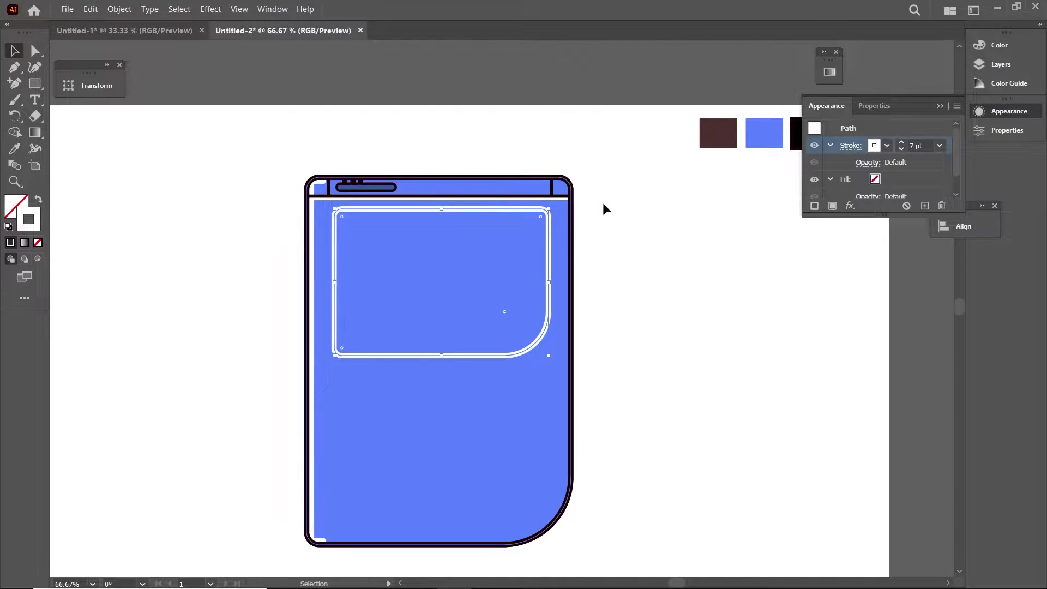
scroll(603, 208, right, 2)
key(i)
click(781, 133)
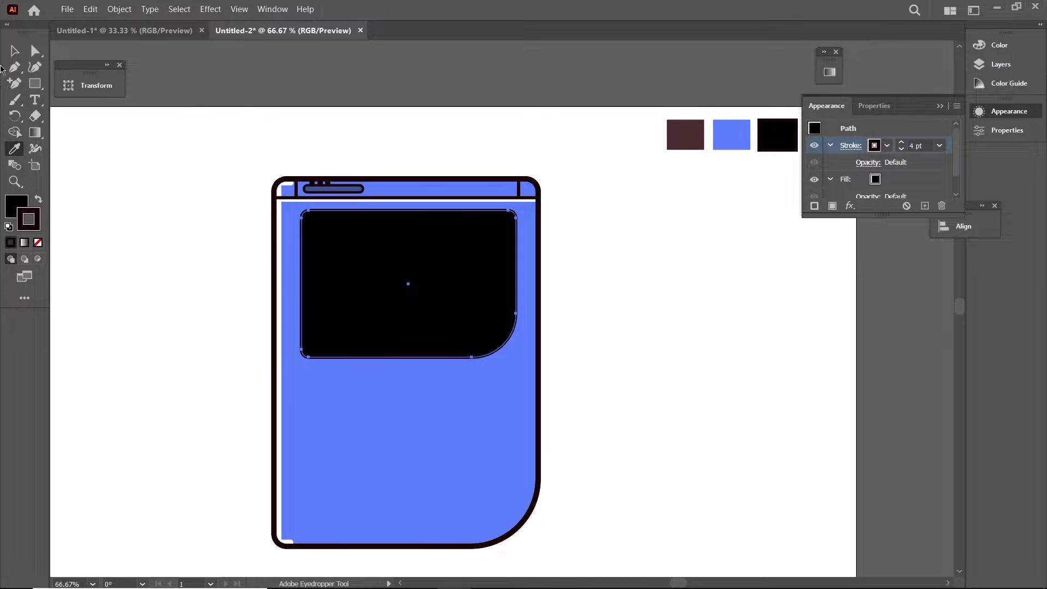
Step: Sample the brown swatch, then the black swatch, onto the screen with the Eyedropper
key(v)
mouse_move(703, 188)
mouse_down()
mouse_move(616, 194)
mouse_move(680, 177)
mouse_up()
key(i)
click(661, 129)
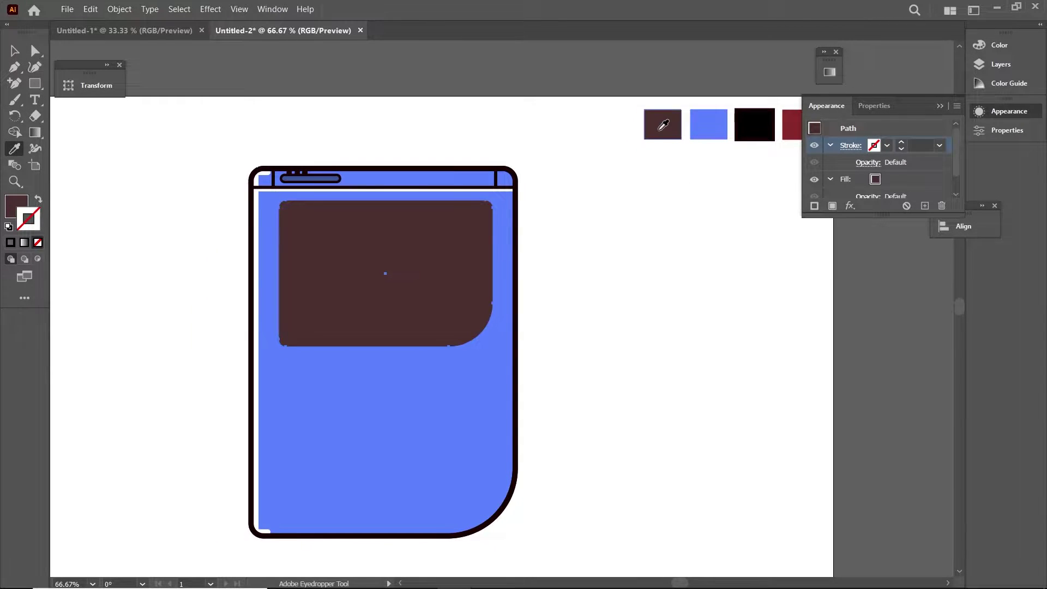
click(13, 51)
key(i)
click(754, 125)
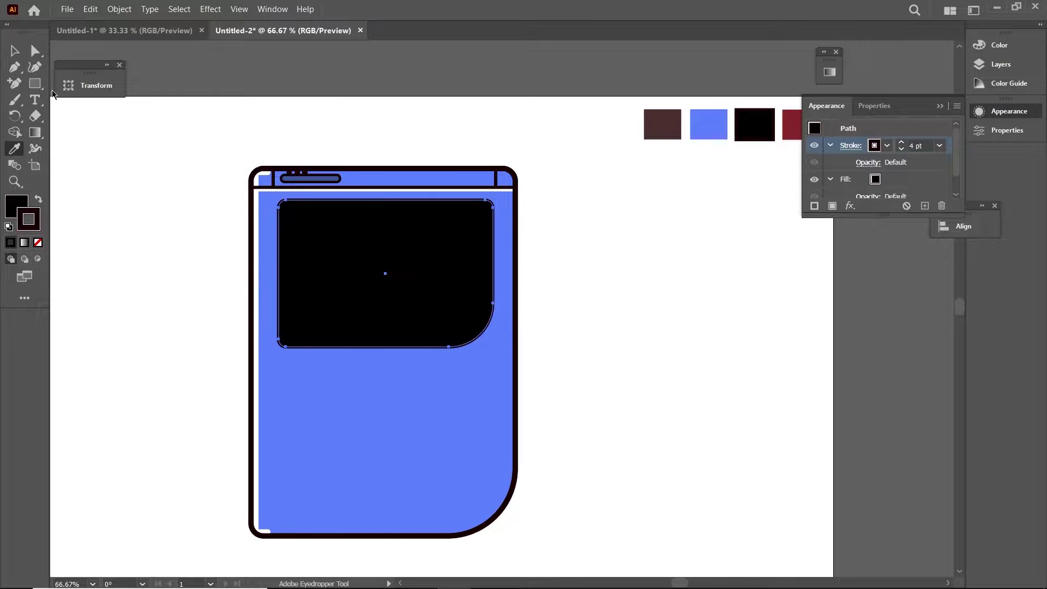
key(v)
Step: Try a medium grey fill for the screen in the Color Picker
double_click(16, 206)
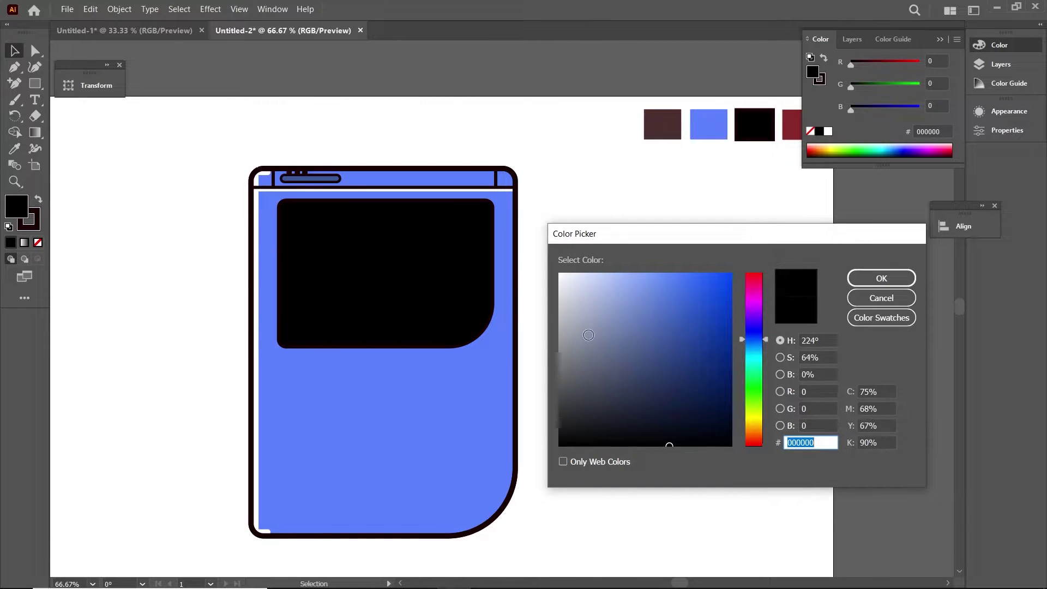
mouse_move(588, 335)
mouse_down()
mouse_move(561, 377)
mouse_move(559, 362)
mouse_up()
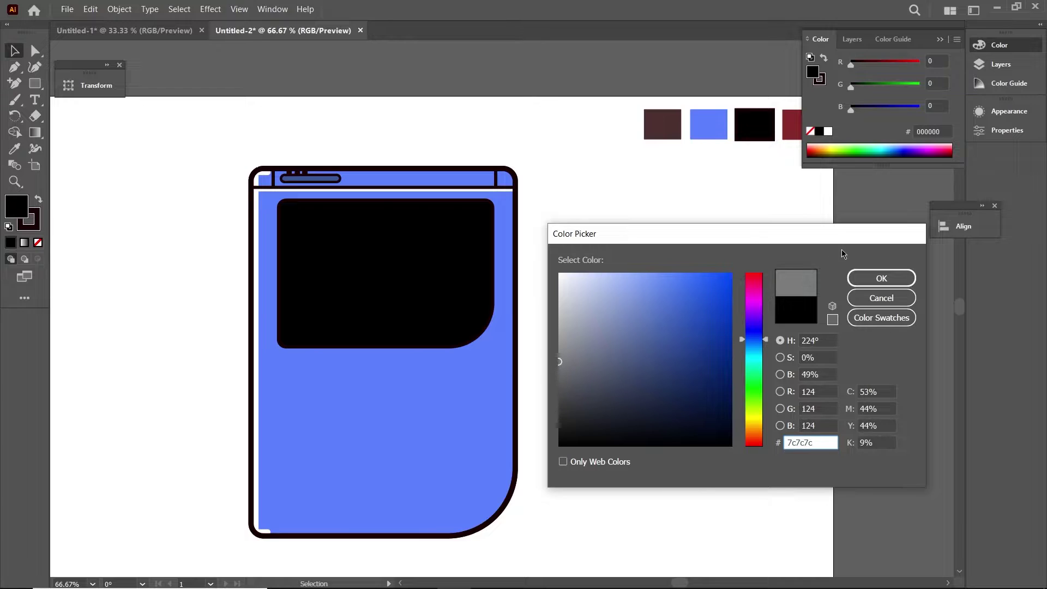
click(882, 279)
click(341, 253)
double_click(15, 206)
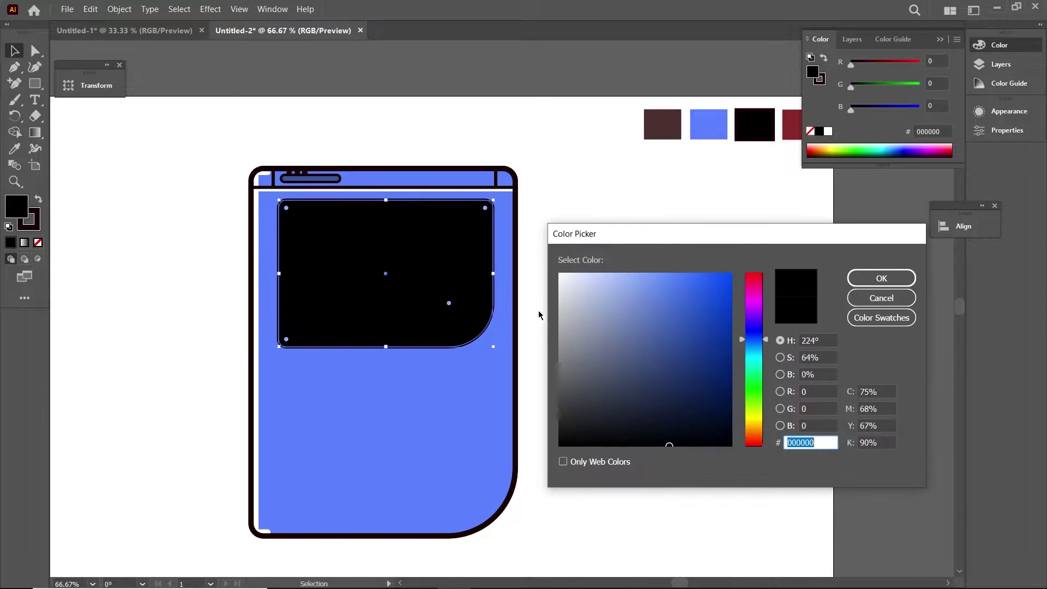
click(563, 365)
click(881, 278)
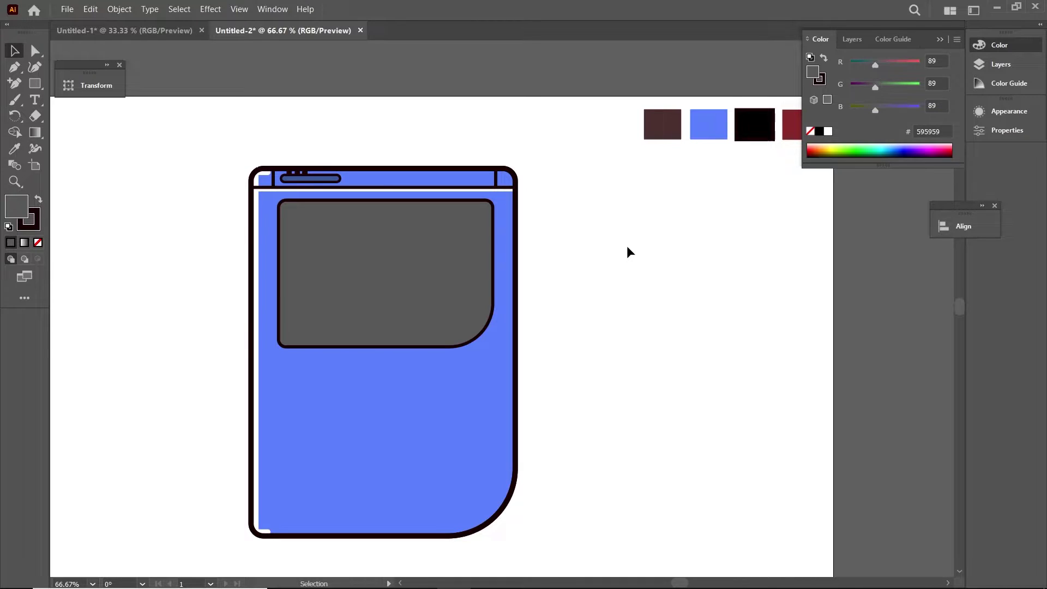
Step: Read the brown swatch's hex 4c3030 and apply it as the screen's fill
click(427, 344)
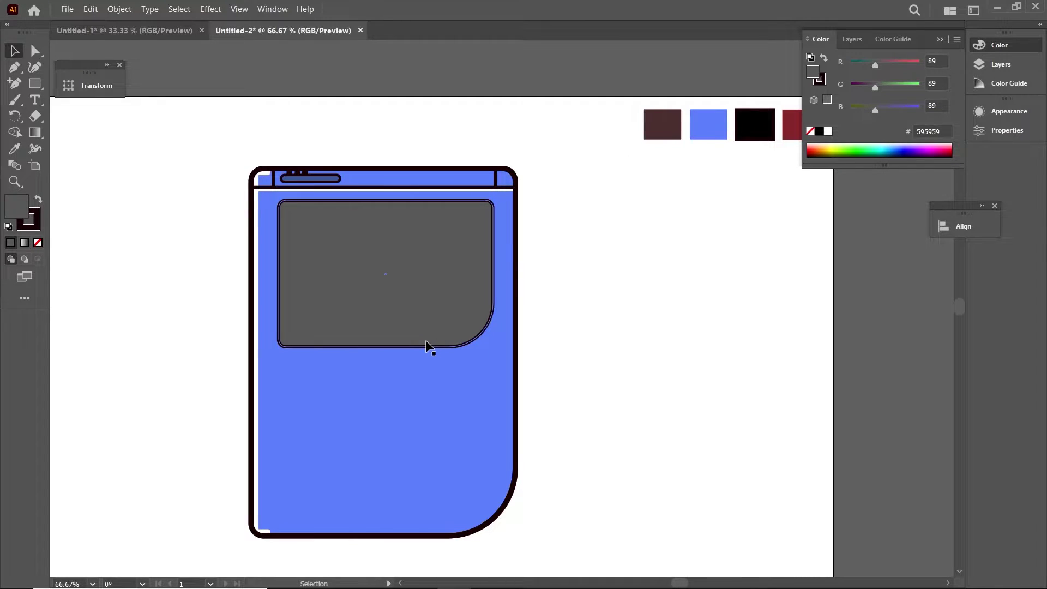
click(634, 137)
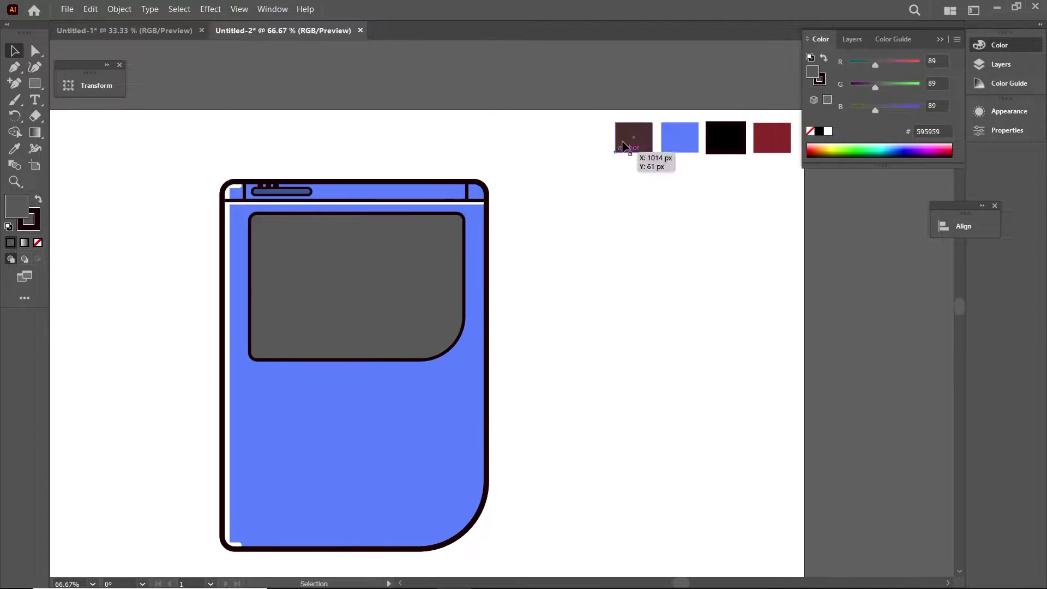
double_click(15, 213)
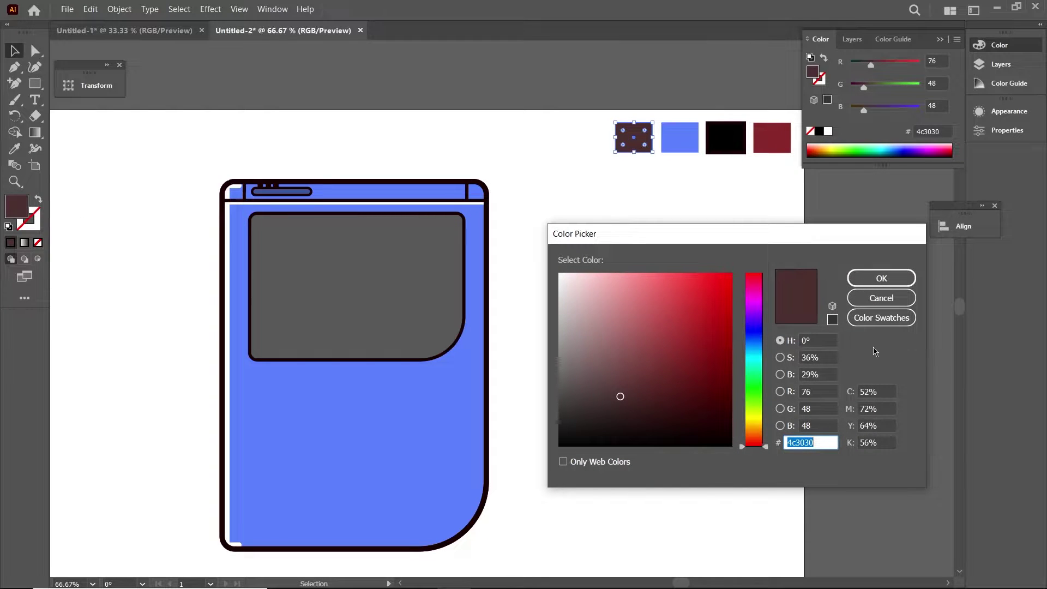
click(882, 298)
click(347, 311)
double_click(19, 213)
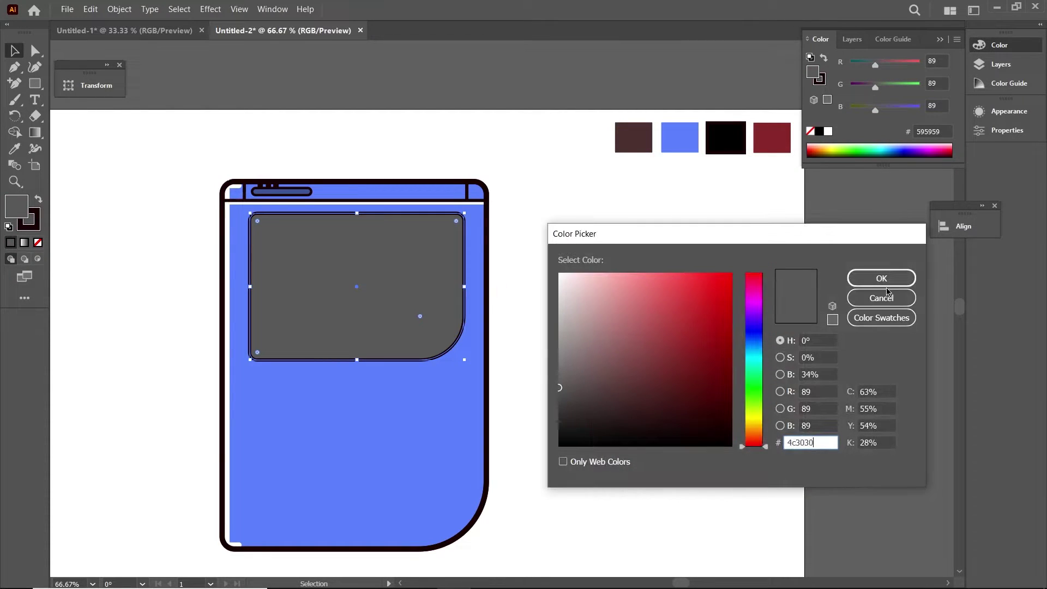
click(885, 282)
click(559, 278)
scroll(561, 280, down, 1)
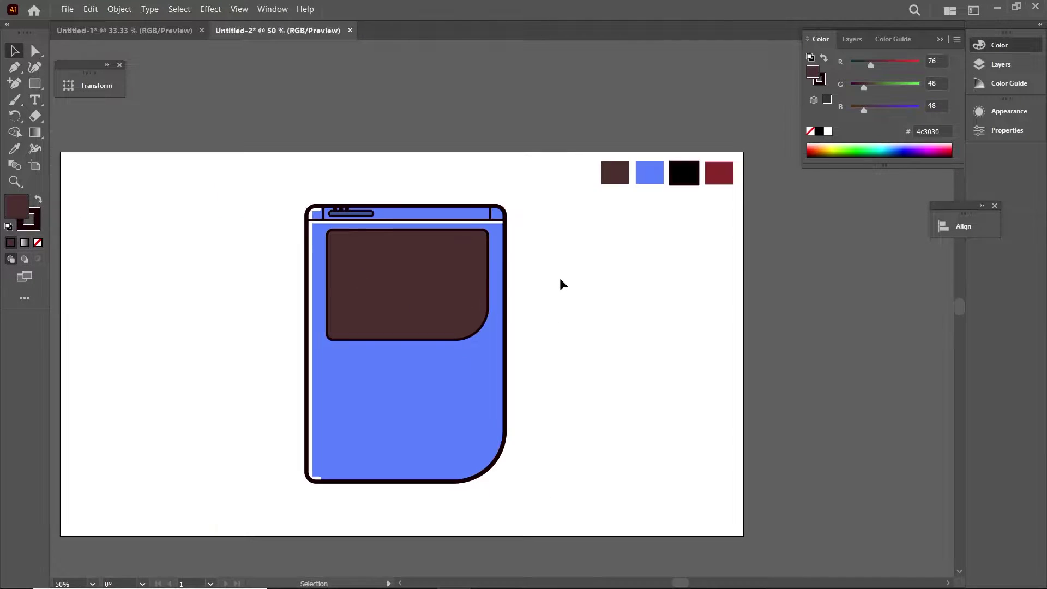
Step: Draw a short horizontal line below the screen and open its stroke options in Appearance
click(450, 316)
scroll(434, 381, up, 2)
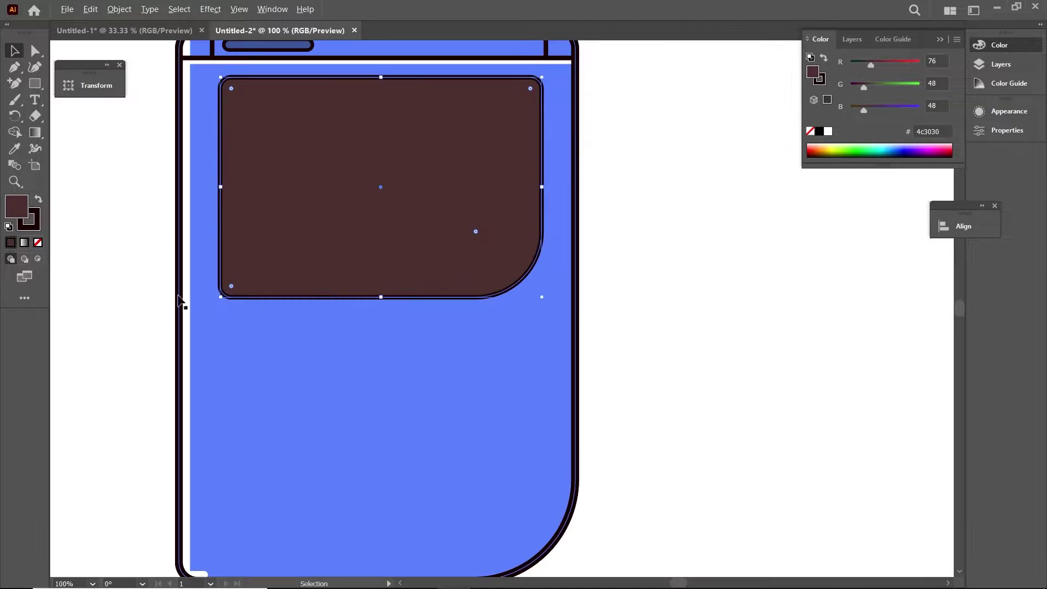
click(14, 70)
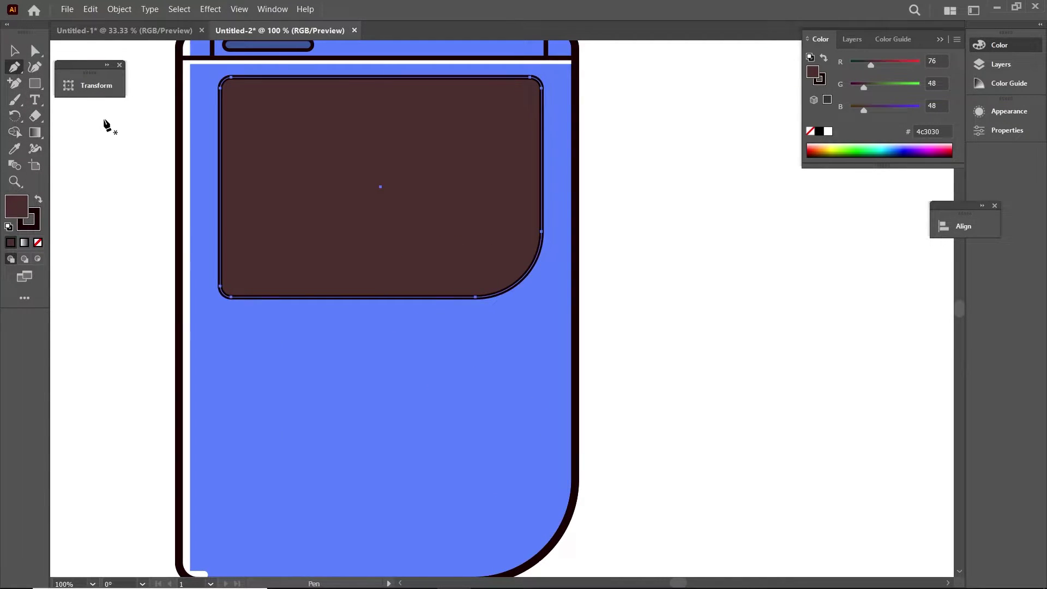
click(222, 347)
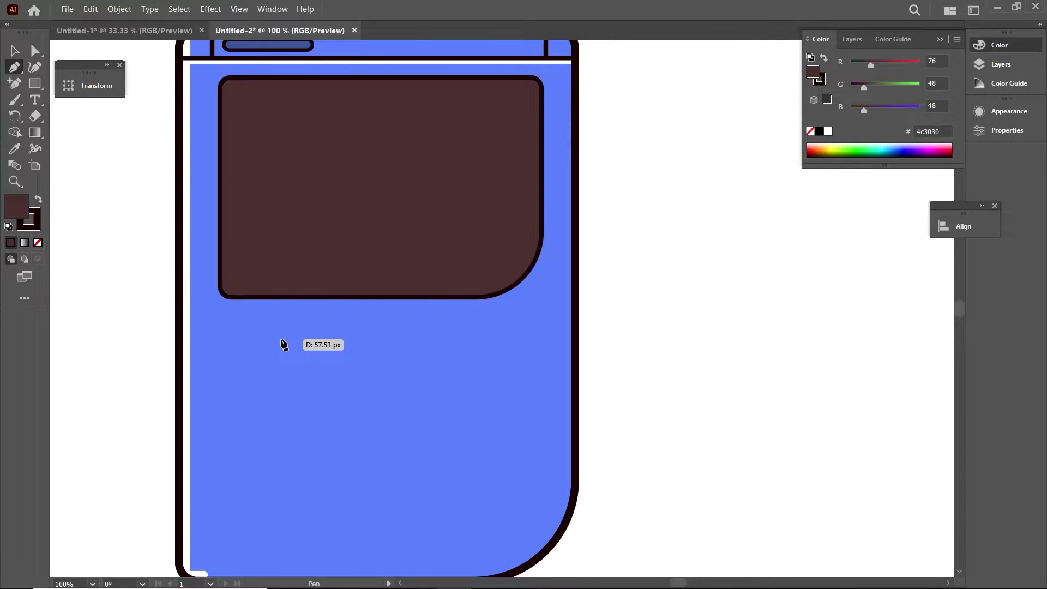
click(281, 341)
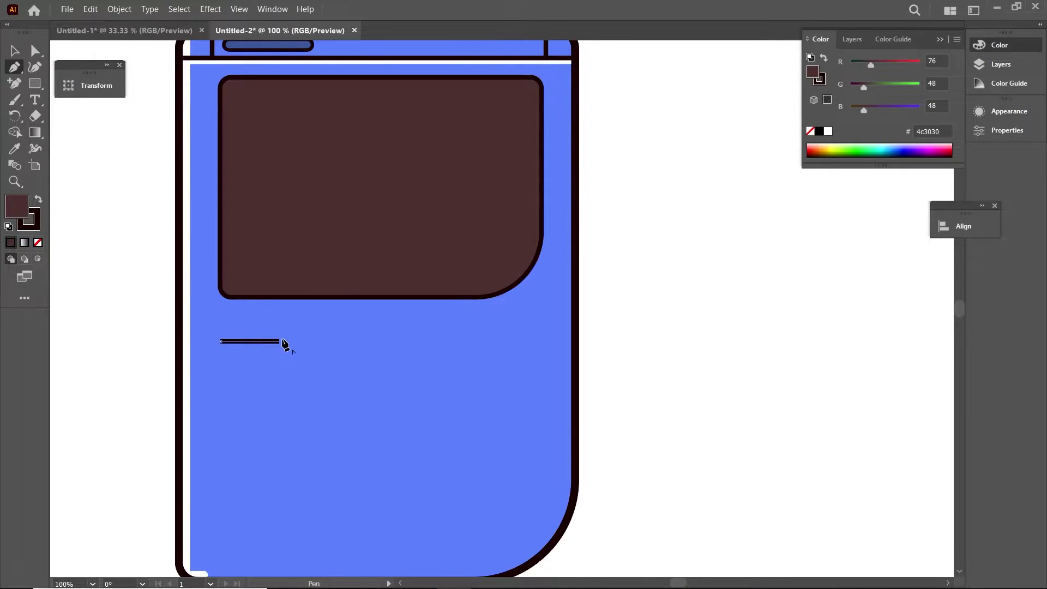
click(1025, 67)
click(1020, 111)
click(859, 149)
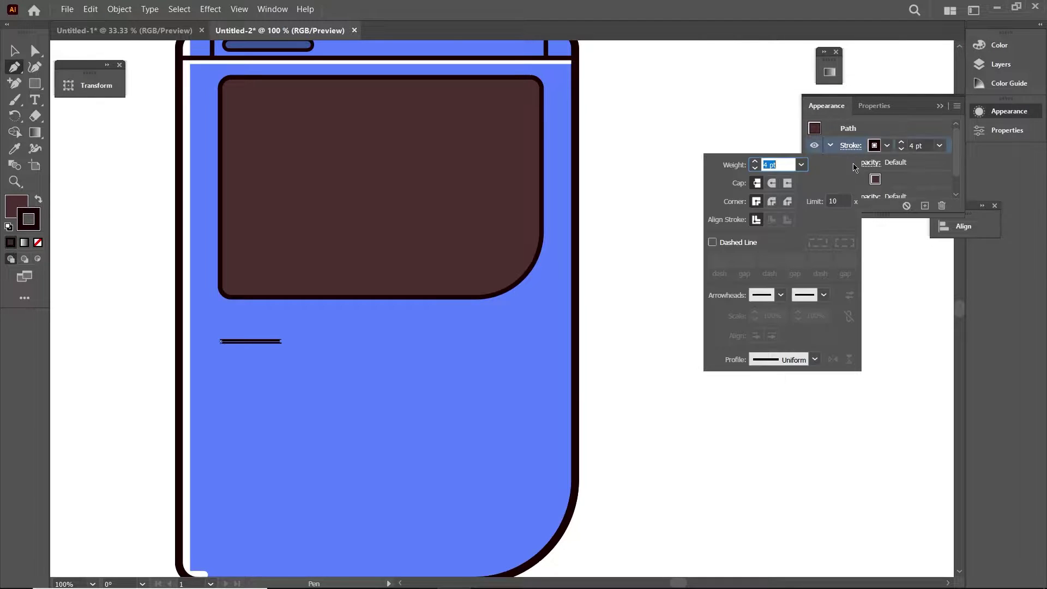
Step: Alt-drag a copy of the short line further right on the same level
click(15, 52)
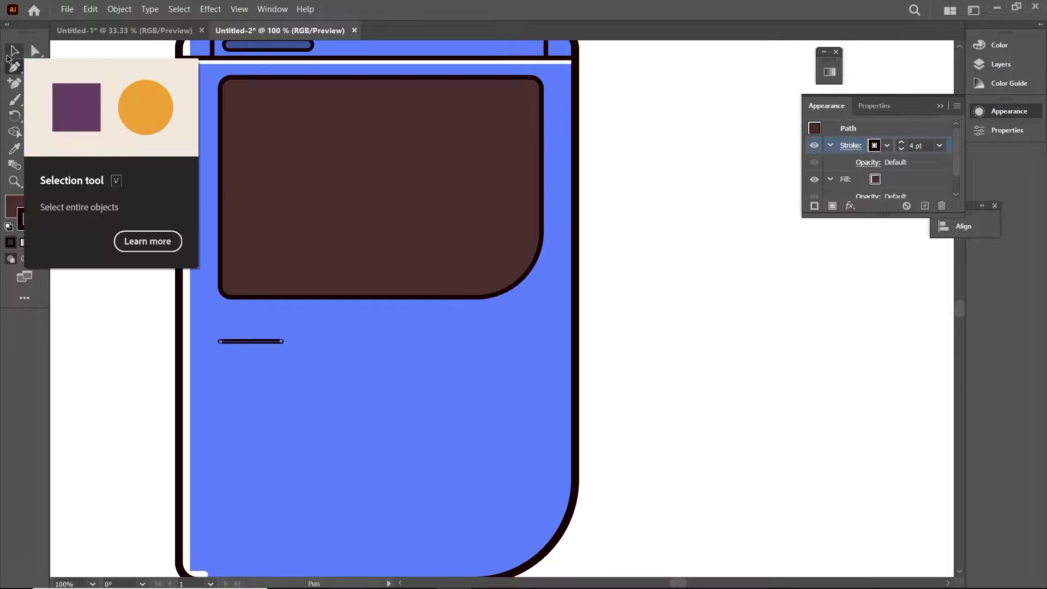
click(256, 341)
mouse_move(256, 341)
mouse_down()
mouse_move(515, 351)
mouse_move(376, 344)
mouse_up()
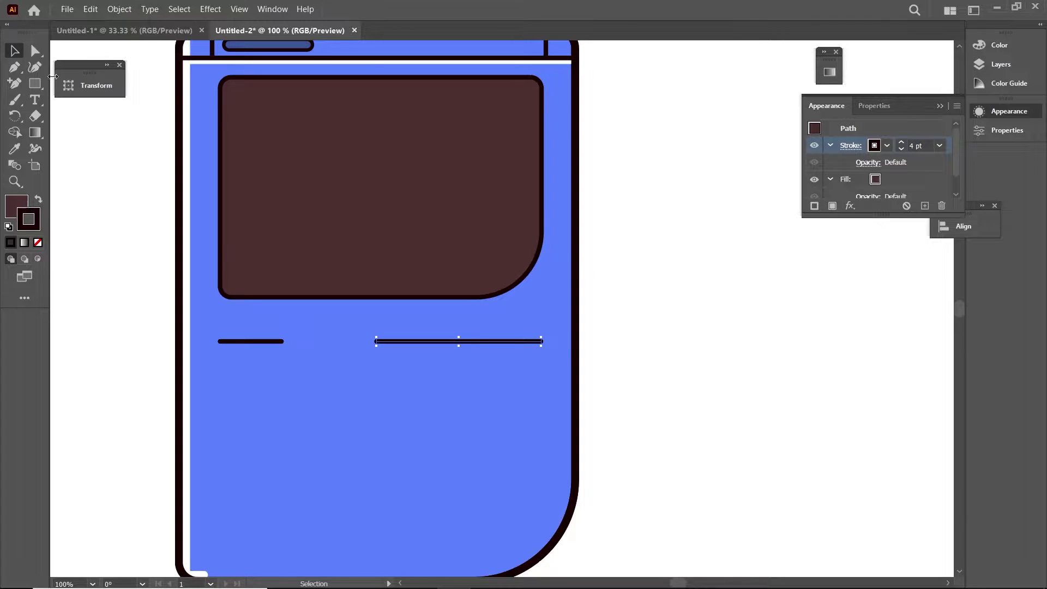
key(p)
key(ctrl+=)
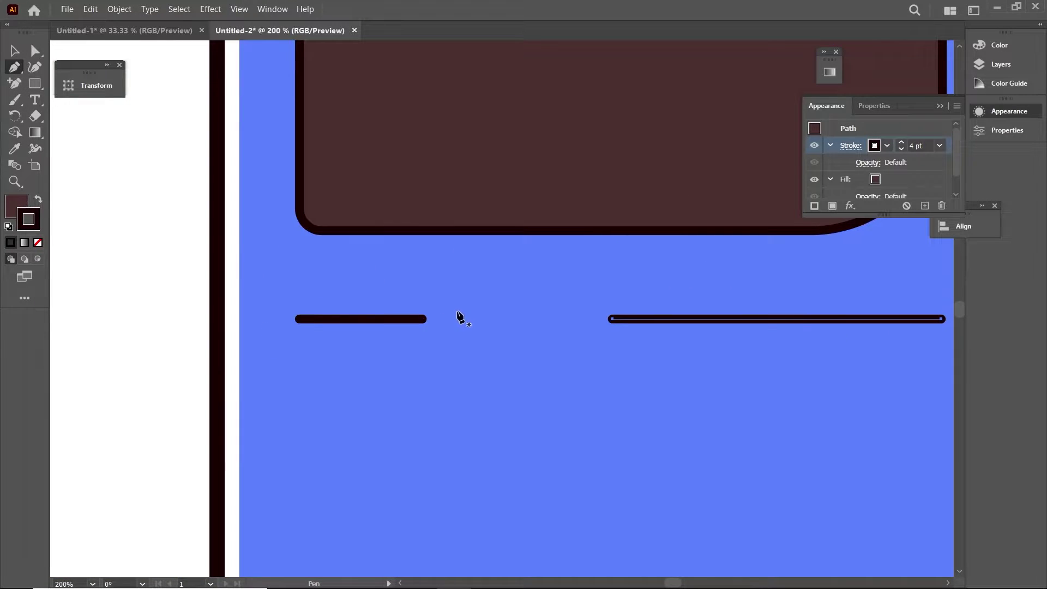
Step: Draw a small vertical pill stroke between the lines and copy it into three
click(461, 310)
click(461, 326)
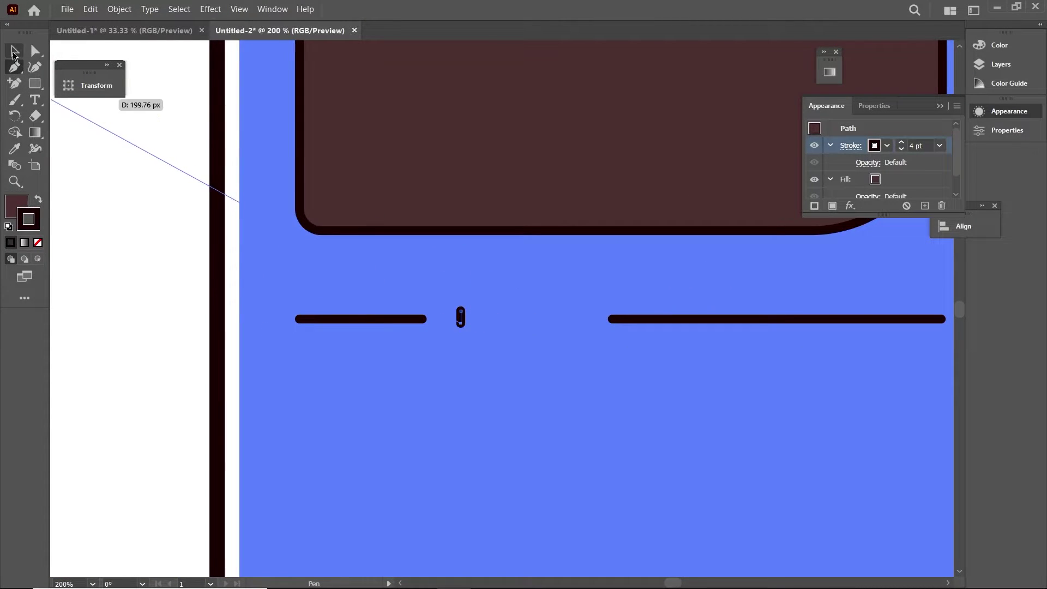
click(14, 53)
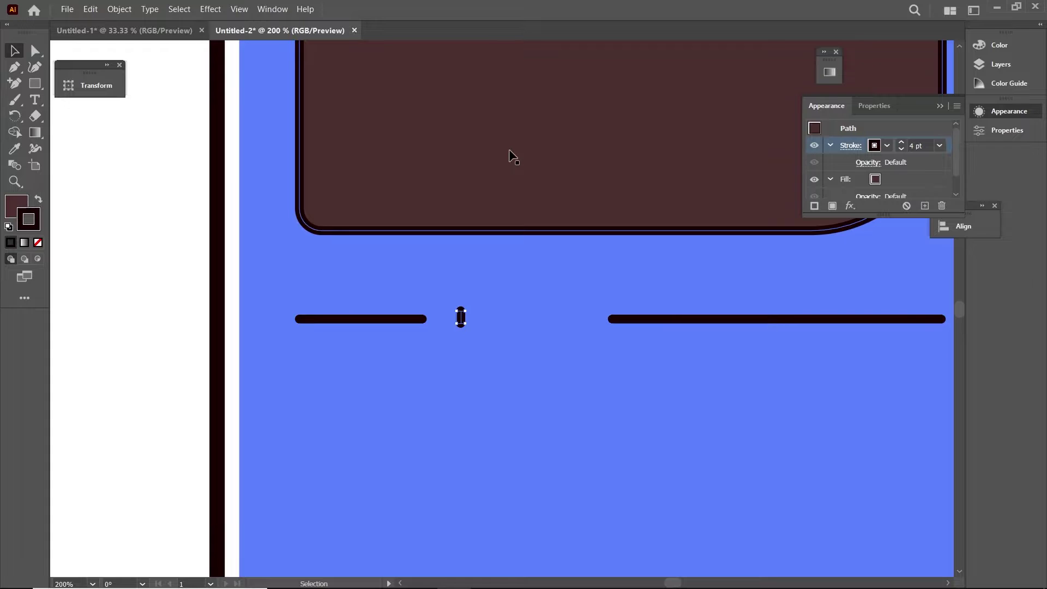
scroll(526, 351, up, 1)
scroll(526, 351, up, 1)
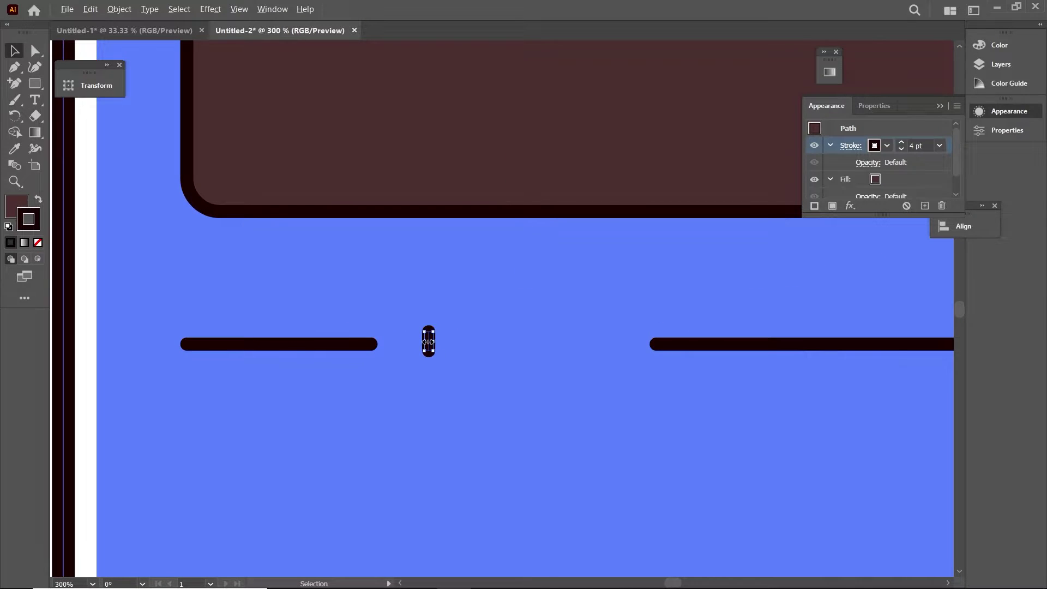
scroll(428, 342, up, 1)
scroll(431, 340, up, 1)
drag(441, 342, 519, 342)
click(458, 333)
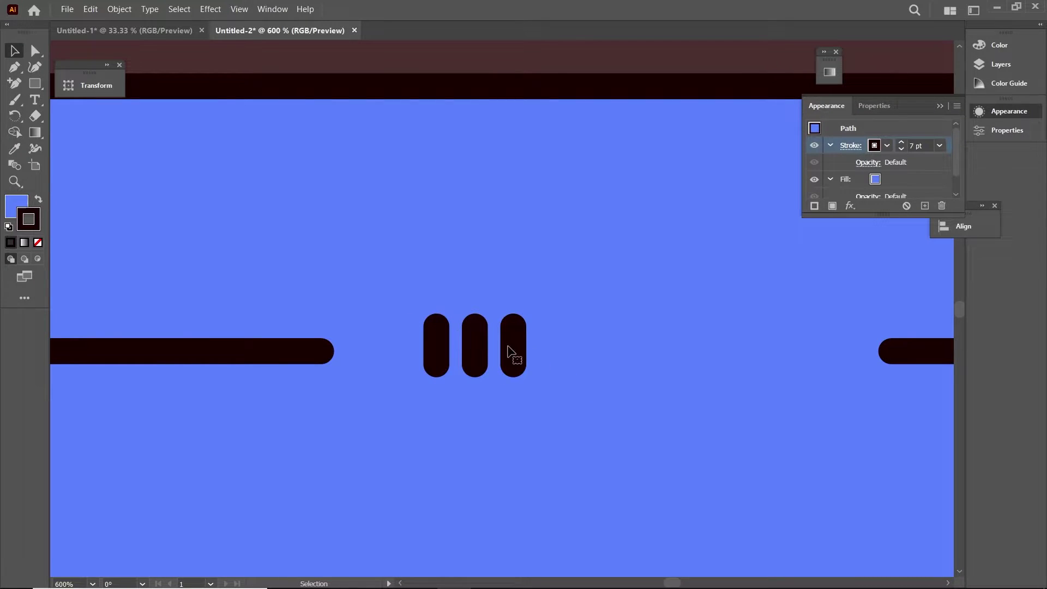
Step: Select the three pills and copy them rightward to make six
click(507, 352)
shift+click(474, 344)
shift+click(436, 346)
click(565, 363)
drag(513, 344, 630, 337)
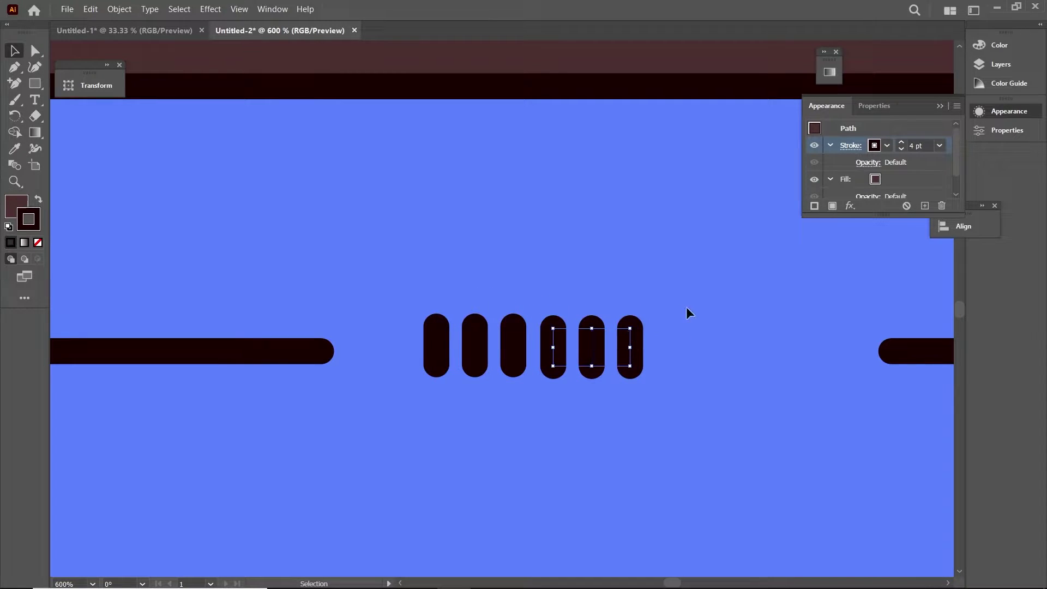
scroll(686, 309, down, 5)
click(578, 342)
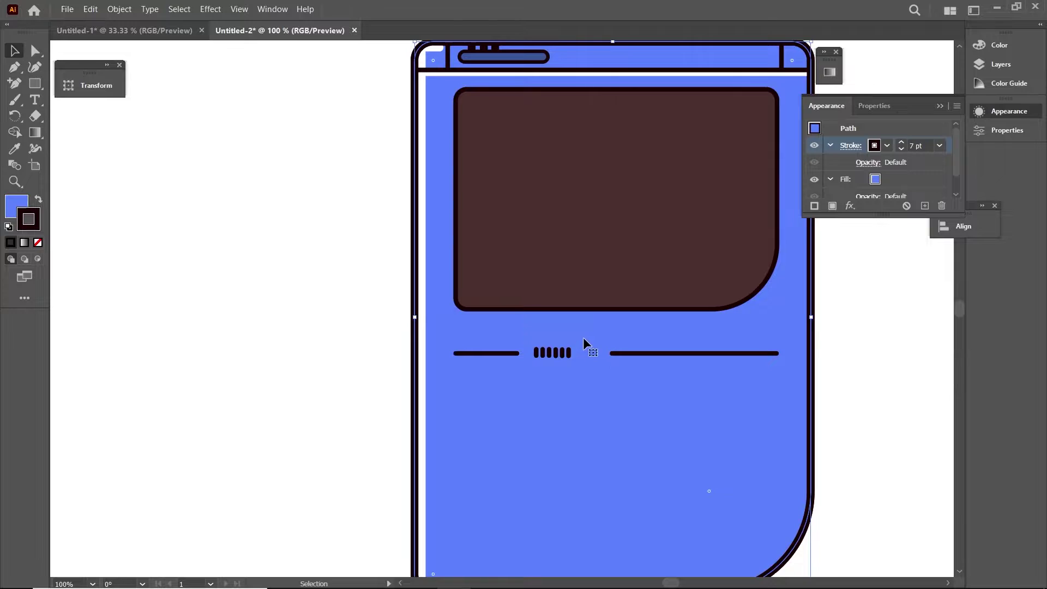
Step: Stretch the right line's left end toward the pills, then nudge lines and pills up
click(666, 353)
drag(611, 354, 589, 354)
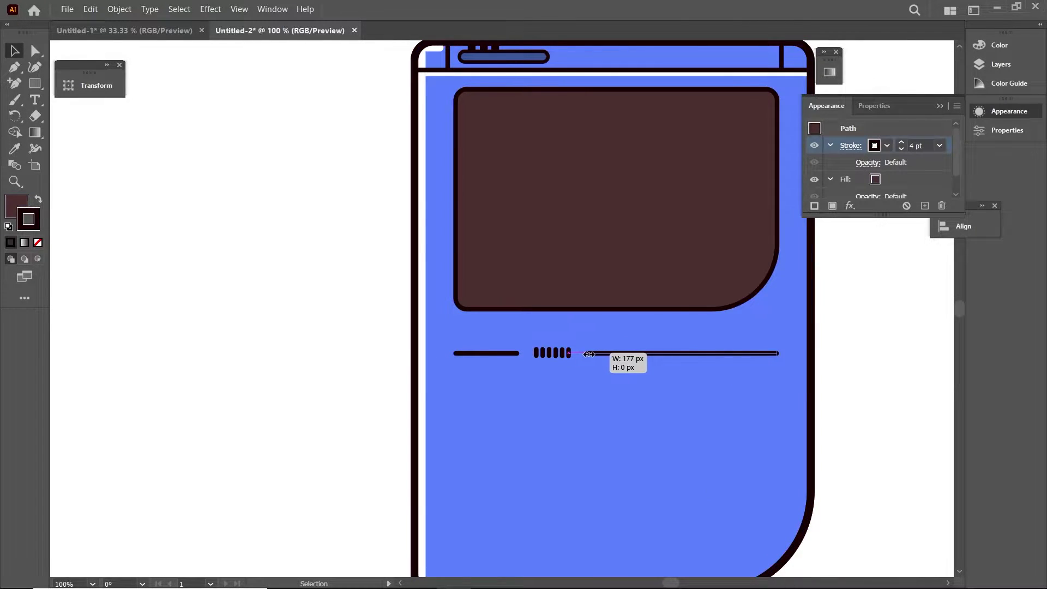
scroll(580, 351, up, 4)
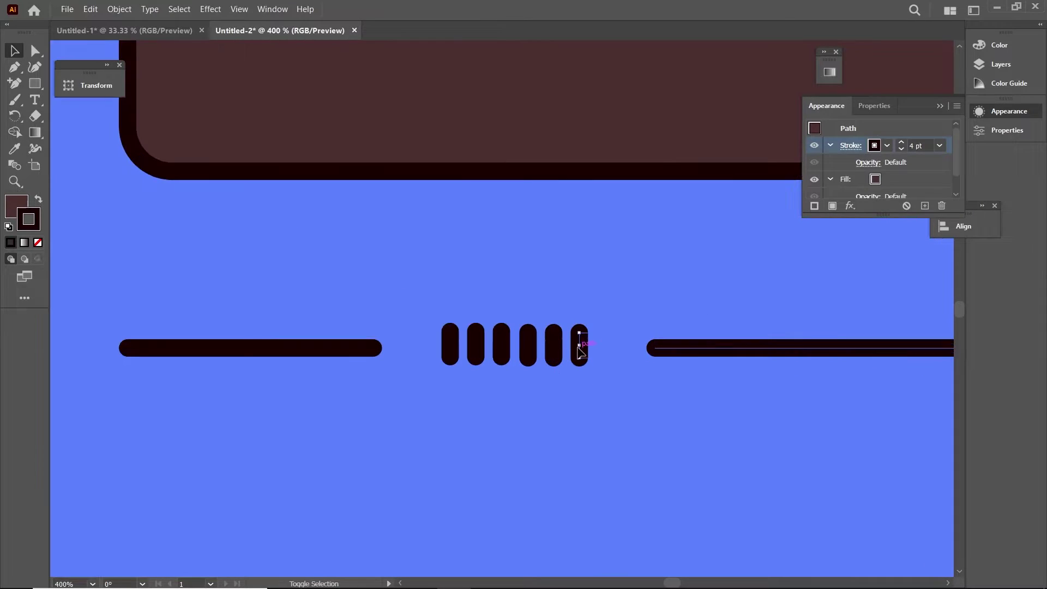
shift+click(528, 351)
shift+click(502, 349)
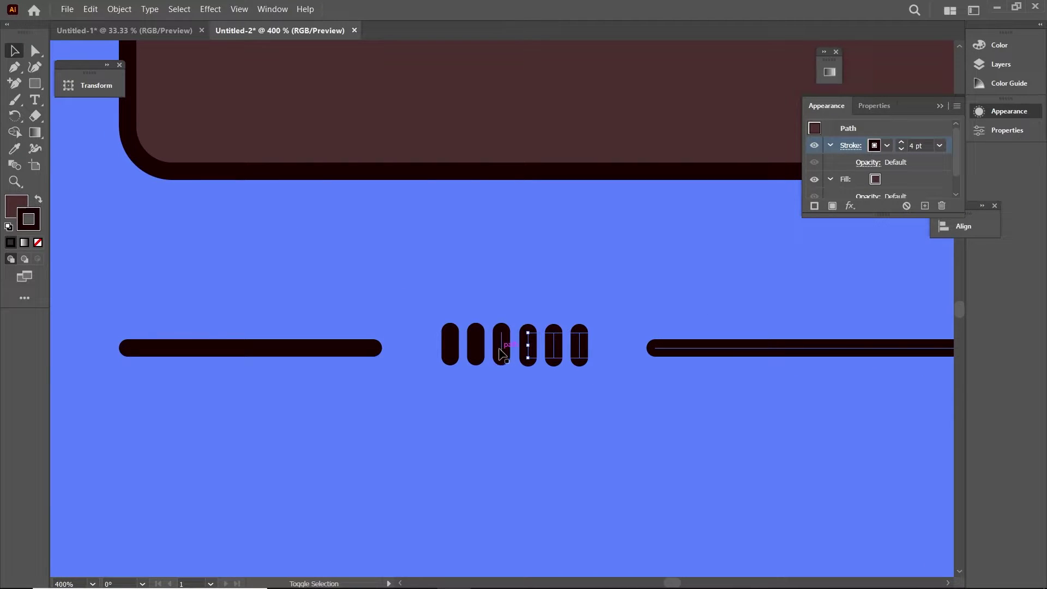
shift+click(454, 355)
shift+click(319, 352)
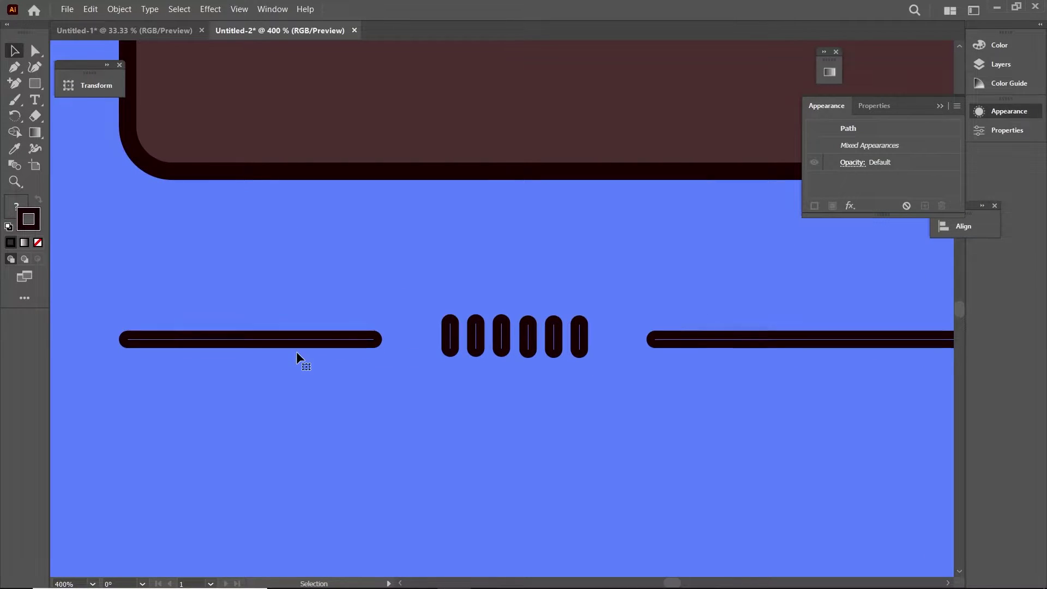
key(shift+Up)
key(shift+Up)
key(shift+Up)
key(shift+Up)
Step: Set both horizontal lines' stroke weight to 5 pt
scroll(643, 358, down, 1)
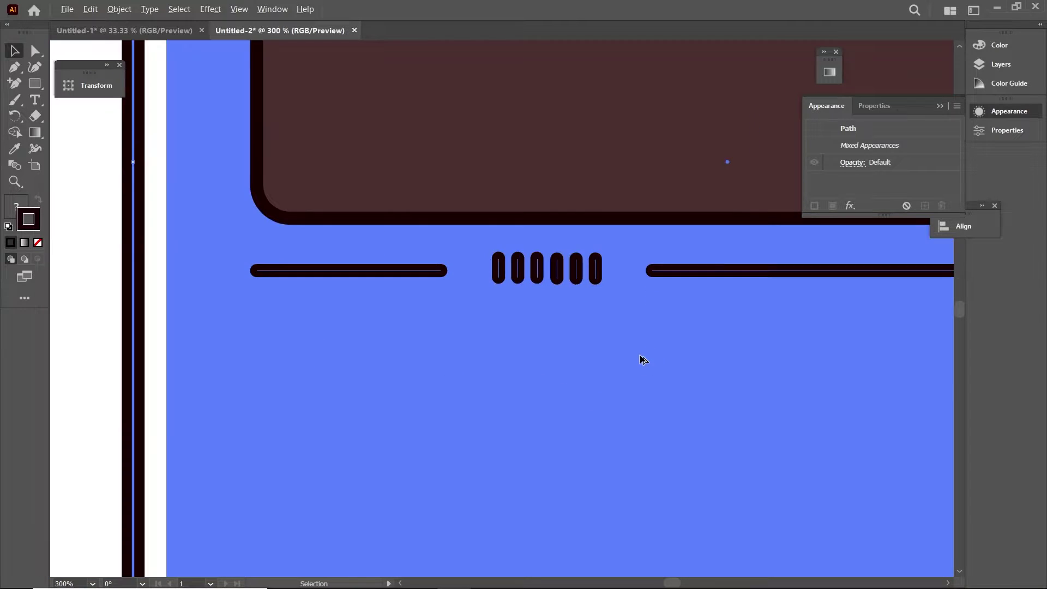
scroll(683, 337, down, 2)
scroll(601, 369, down, 1)
click(514, 374)
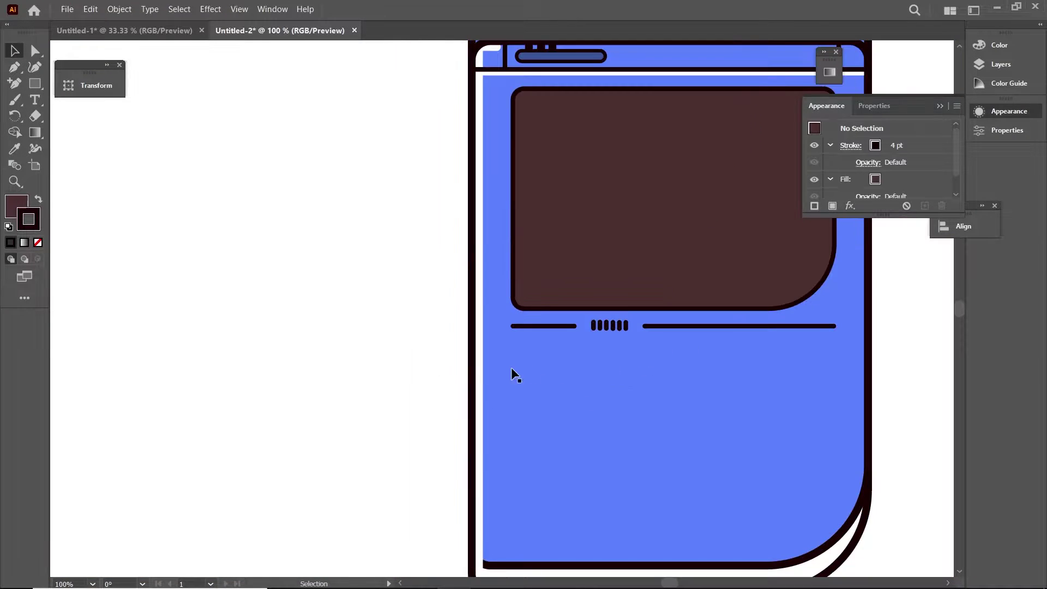
scroll(449, 374, right, 2)
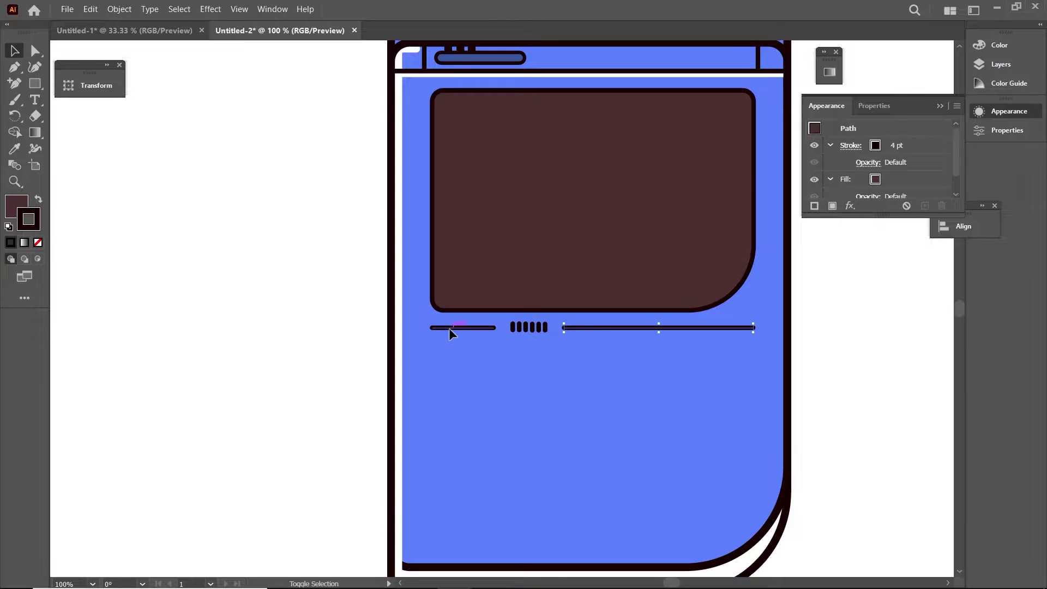
click(582, 327)
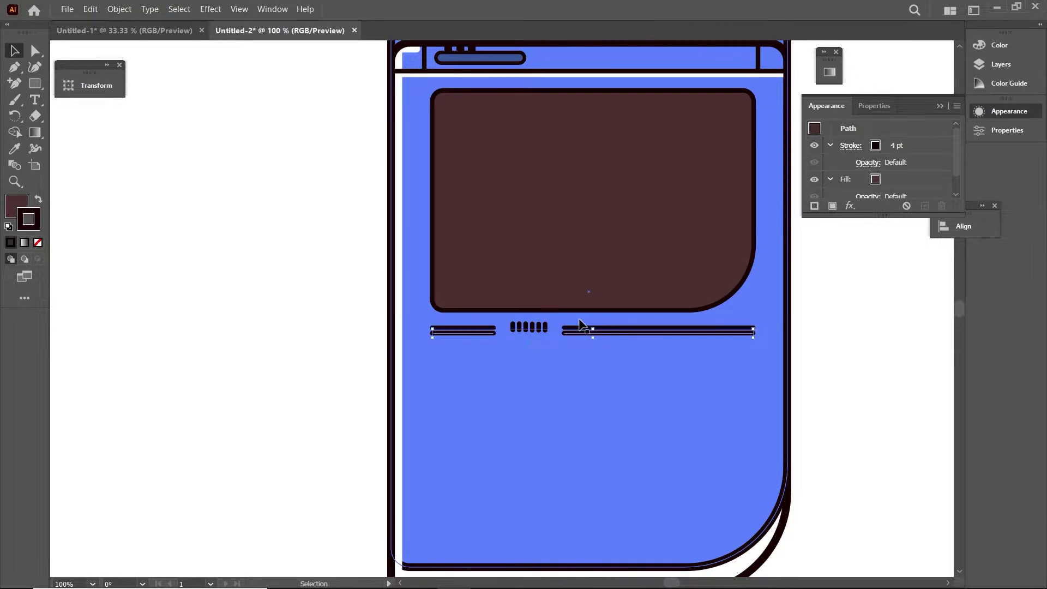
click(899, 144)
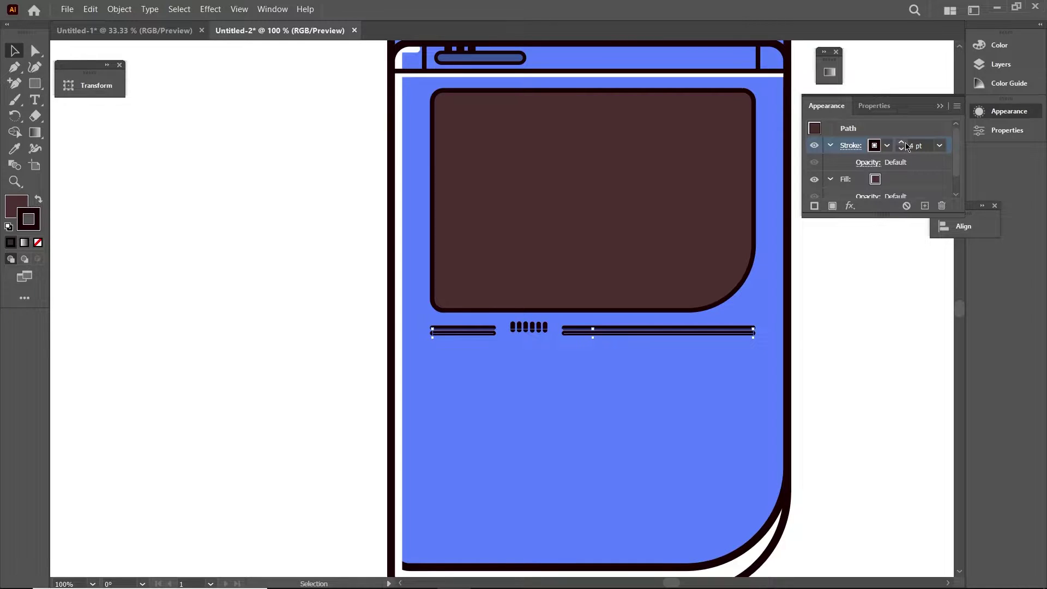
click(901, 142)
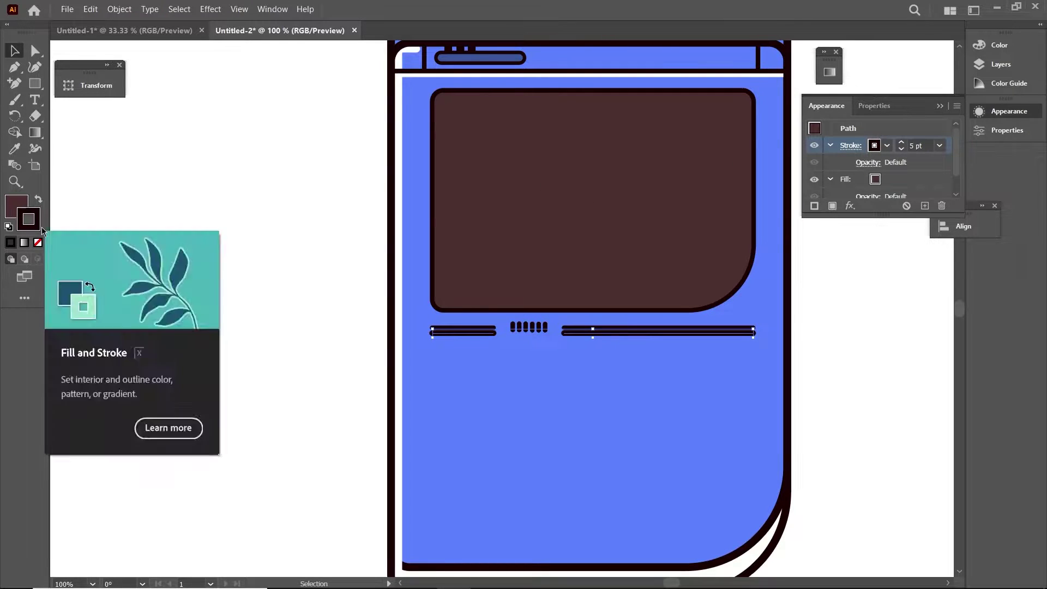
Step: Give the shadow lines a pure black #000000 stroke at 45% opacity
double_click(30, 220)
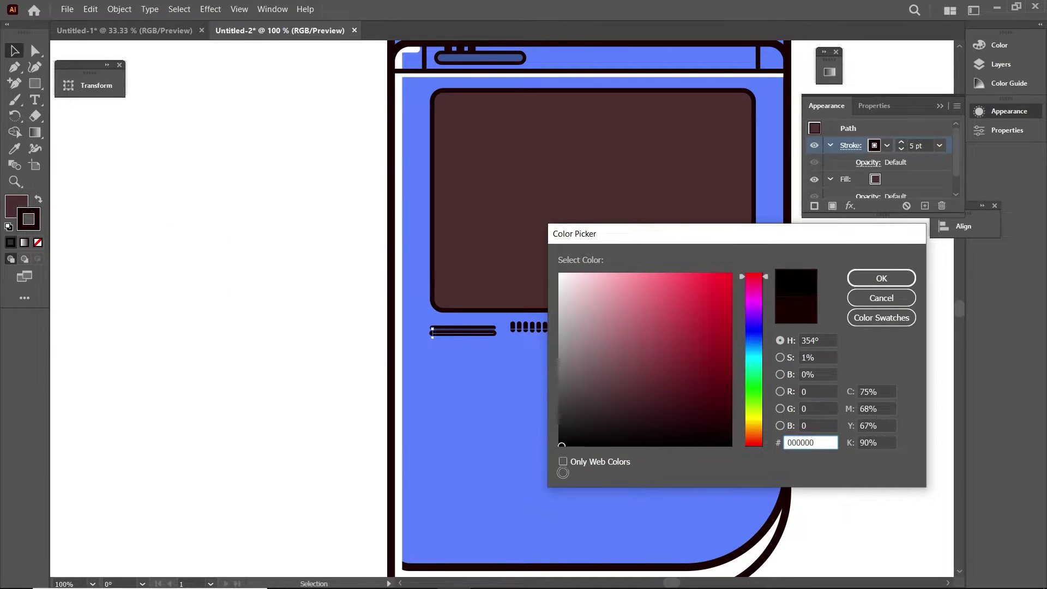
drag(512, 480, 560, 453)
click(879, 278)
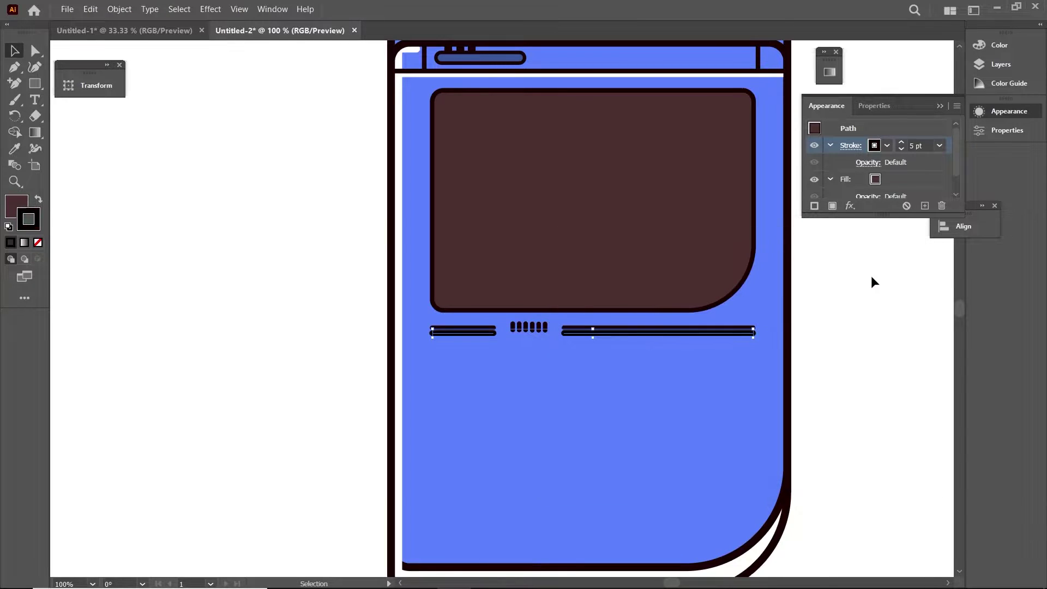
scroll(870, 197, down, 1)
click(869, 140)
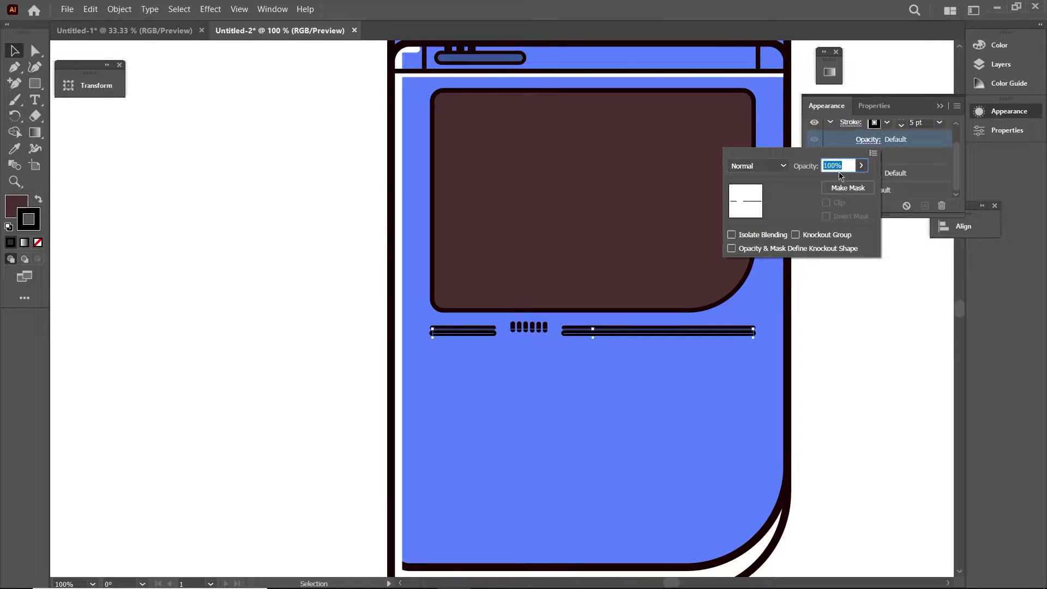
text(65)
key(Return)
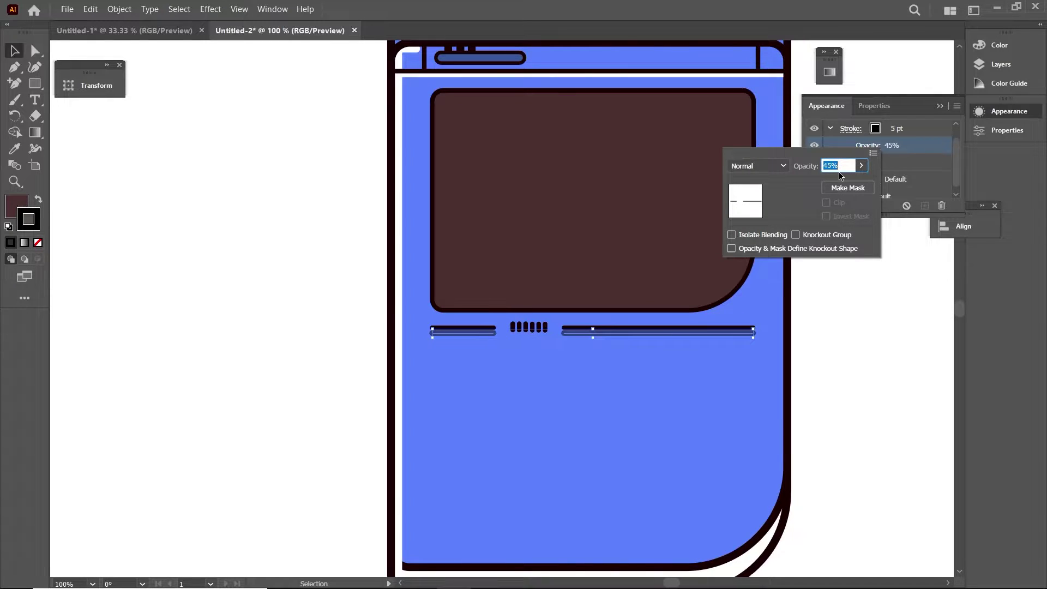
click(256, 248)
Step: Select both shadow lines under the screen and set their fill to None
key(ctrl+minus)
key(ctrl+minus)
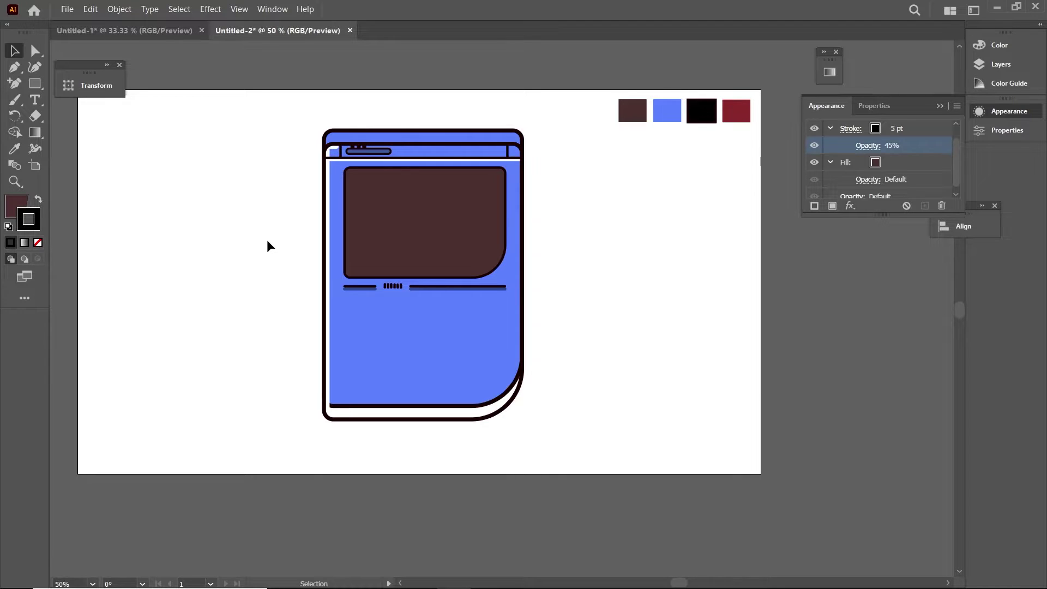
key(ctrl+plus)
click(467, 291)
shift+click(465, 292)
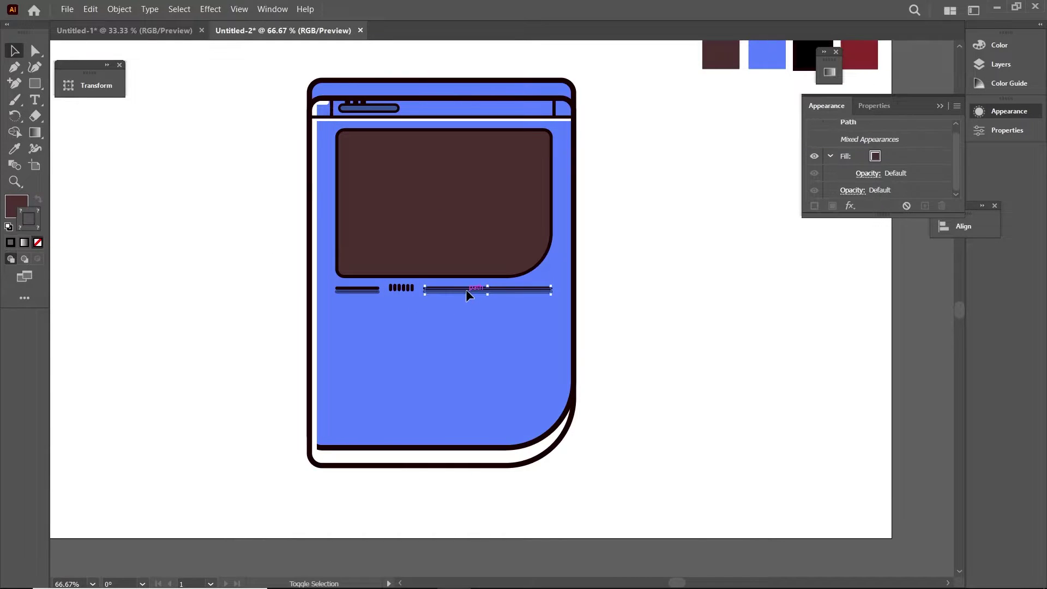
scroll(466, 293, up, 3)
scroll(382, 306, down, 1)
scroll(309, 314, down, 1)
click(310, 315)
scroll(310, 315, down, 1)
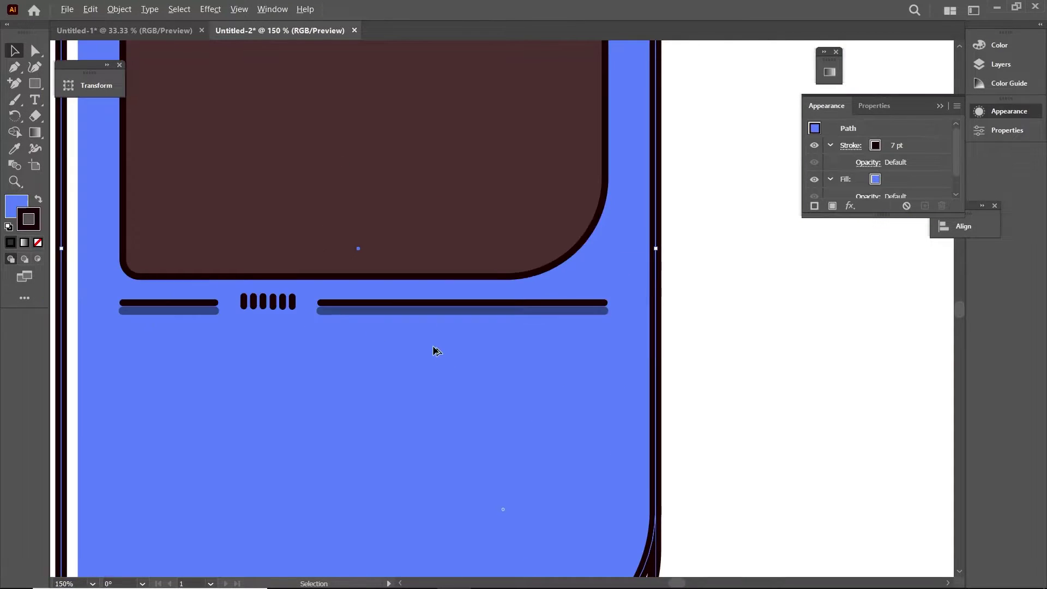
click(428, 311)
shift+click(179, 311)
click(874, 179)
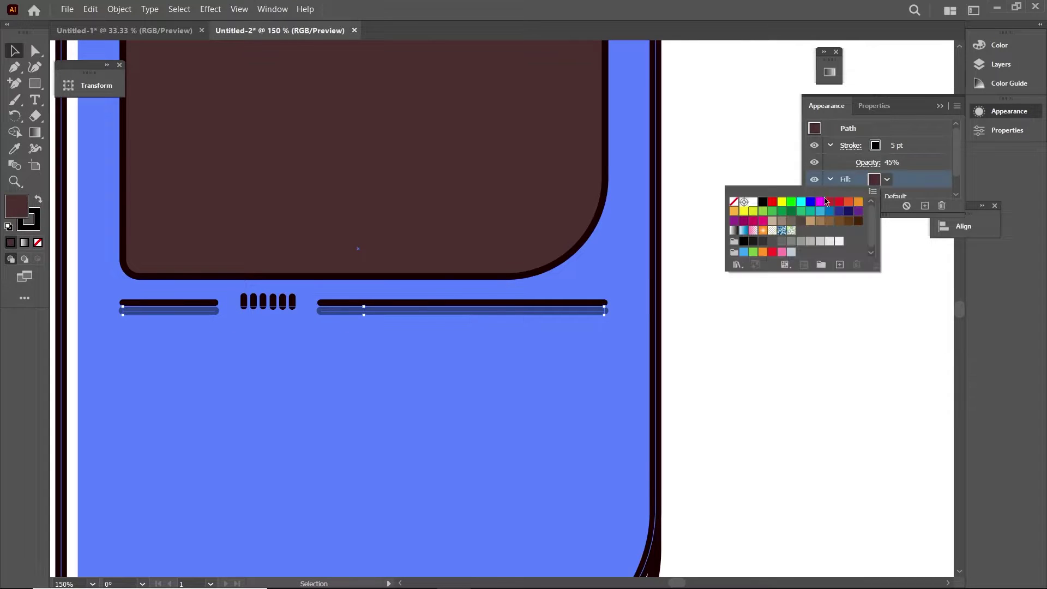
click(733, 202)
click(679, 257)
Step: Reselect the two shadow lines to check them, then select the long right line
scroll(680, 257, down, 1)
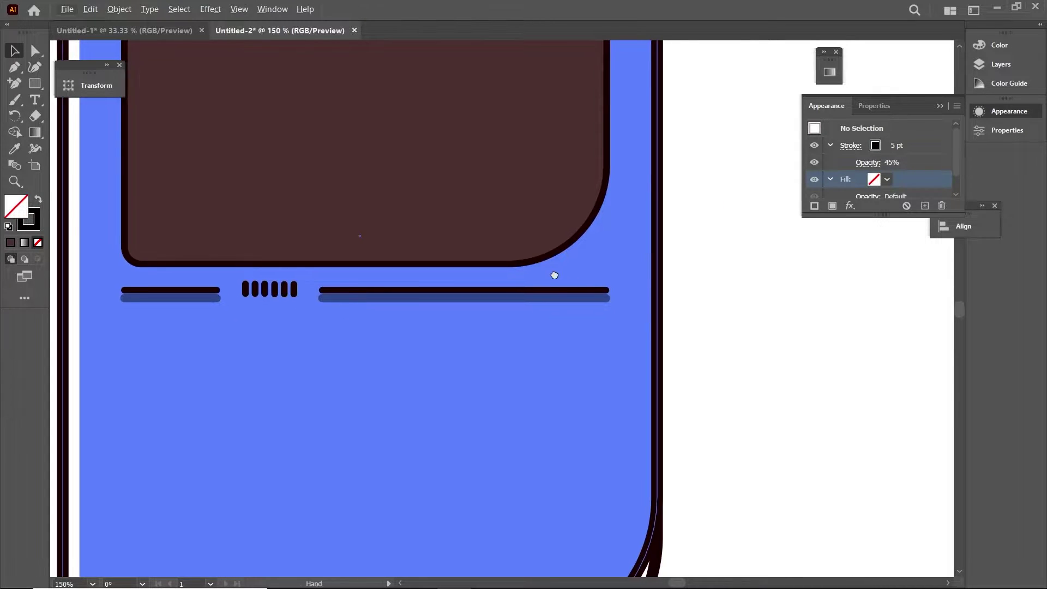
scroll(577, 309, up, 1)
scroll(577, 309, left, 4)
click(577, 308)
shift+click(225, 310)
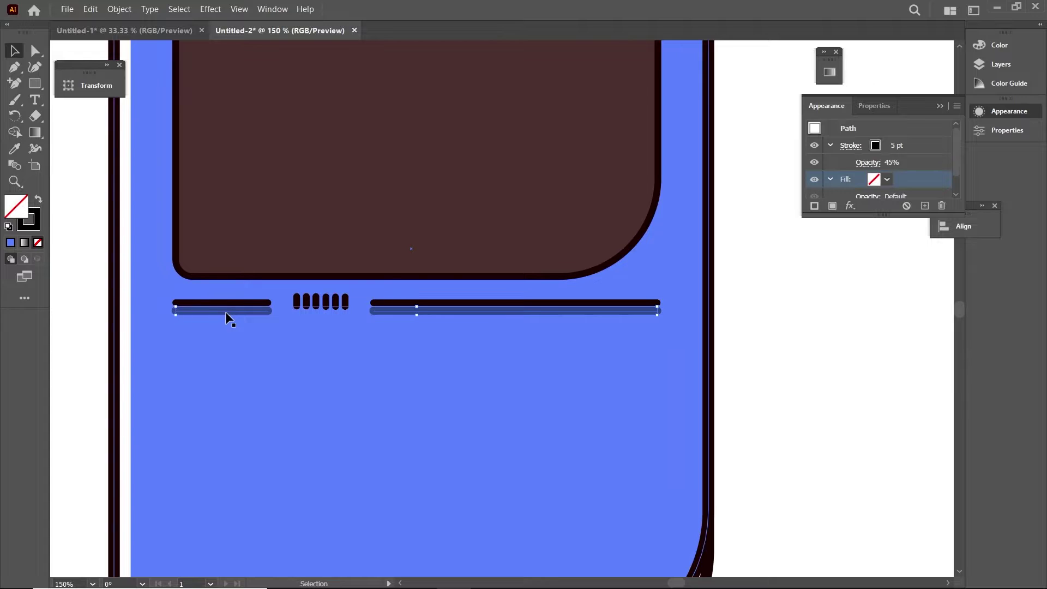
click(781, 256)
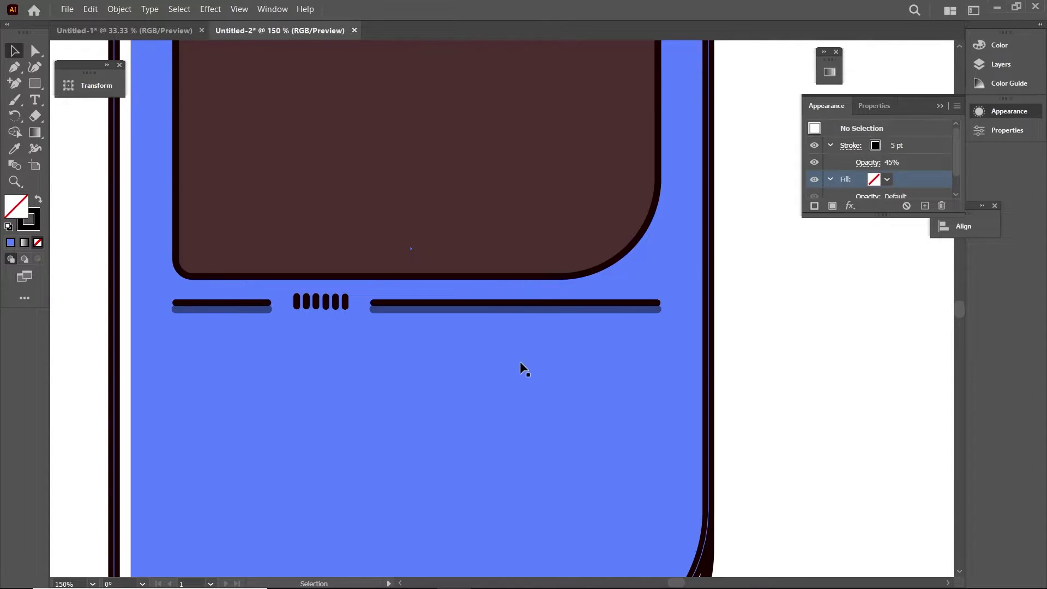
click(562, 309)
scroll(561, 307, down, 1)
Step: Copy the right line to the screen's top edge, shorten it to about 101 px, and stroke it white
scroll(563, 306, up, 2)
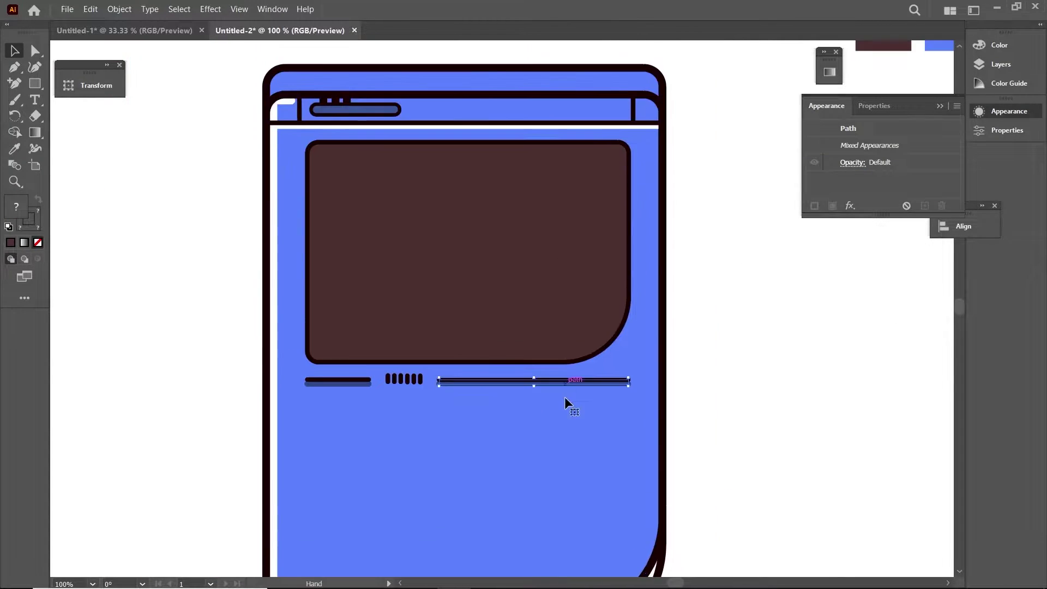
mouse_move(550, 384)
mouse_down()
mouse_move(423, 151)
mouse_move(434, 160)
mouse_up()
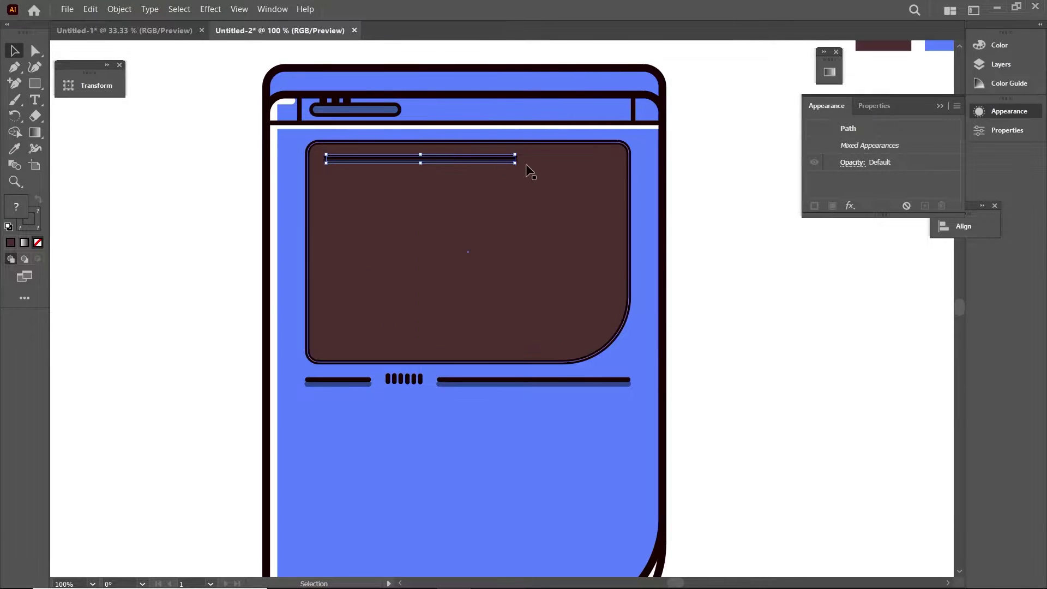
drag(515, 160, 435, 157)
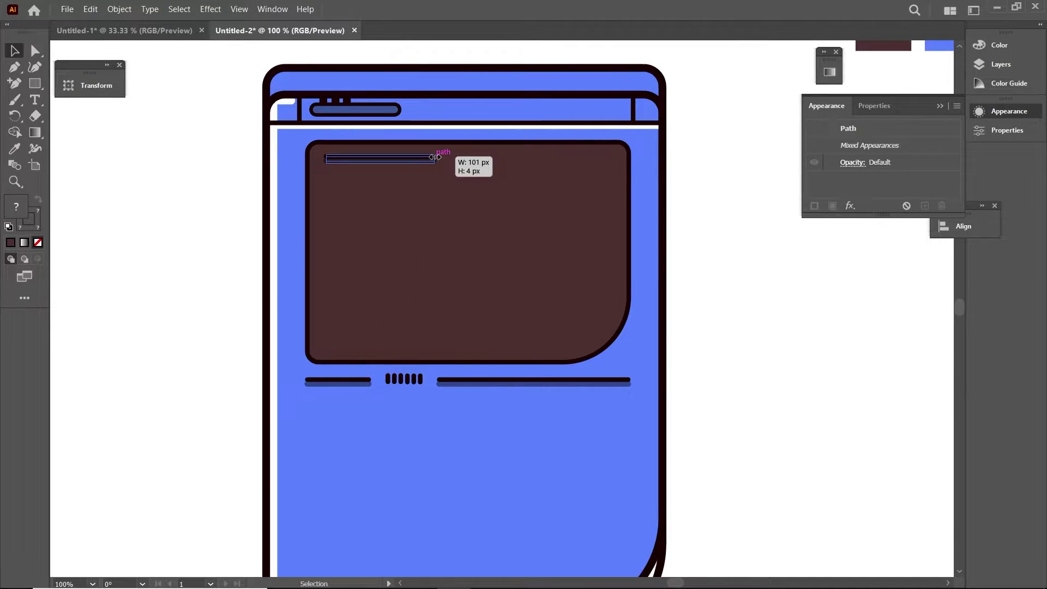
scroll(393, 208, up, 1)
drag(393, 194, 441, 238)
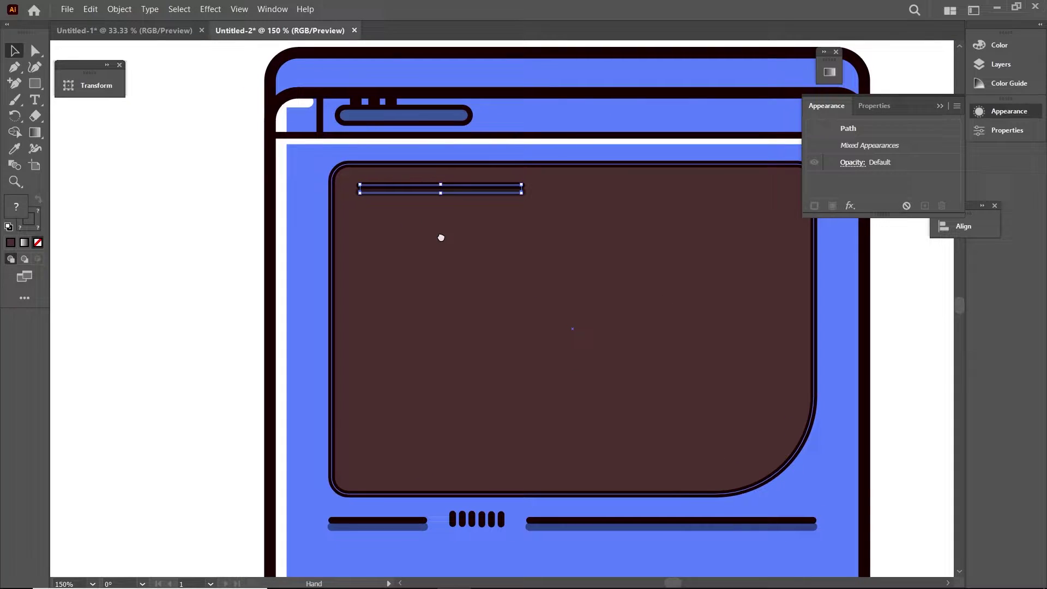
drag(472, 188, 465, 184)
click(479, 187)
click(874, 145)
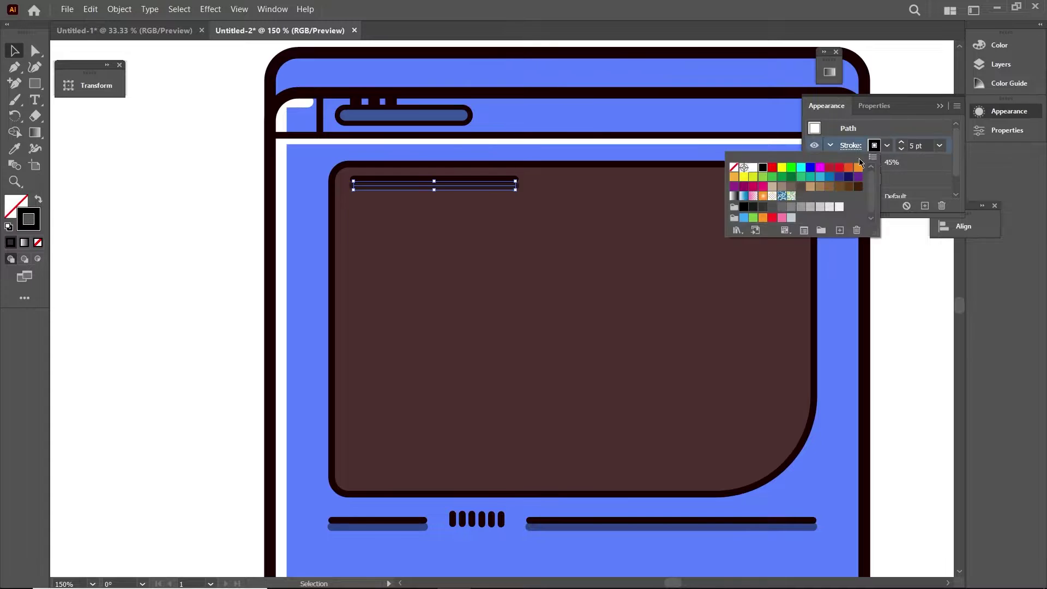
click(754, 167)
Step: Alt-drag copies of the small dark bars up to the screen's top edge
click(603, 236)
click(571, 63)
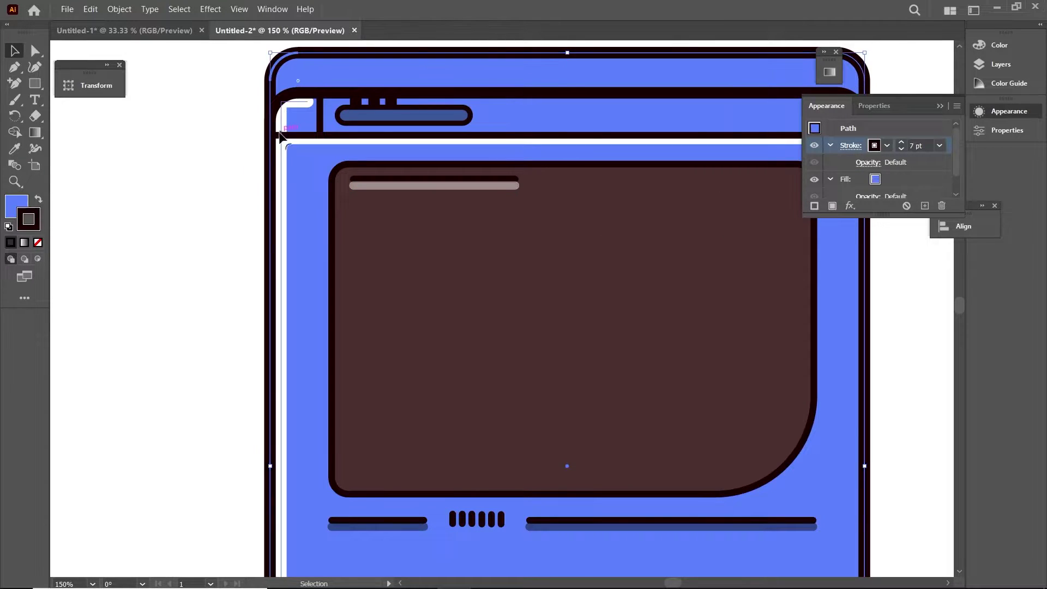
click(401, 194)
click(397, 191)
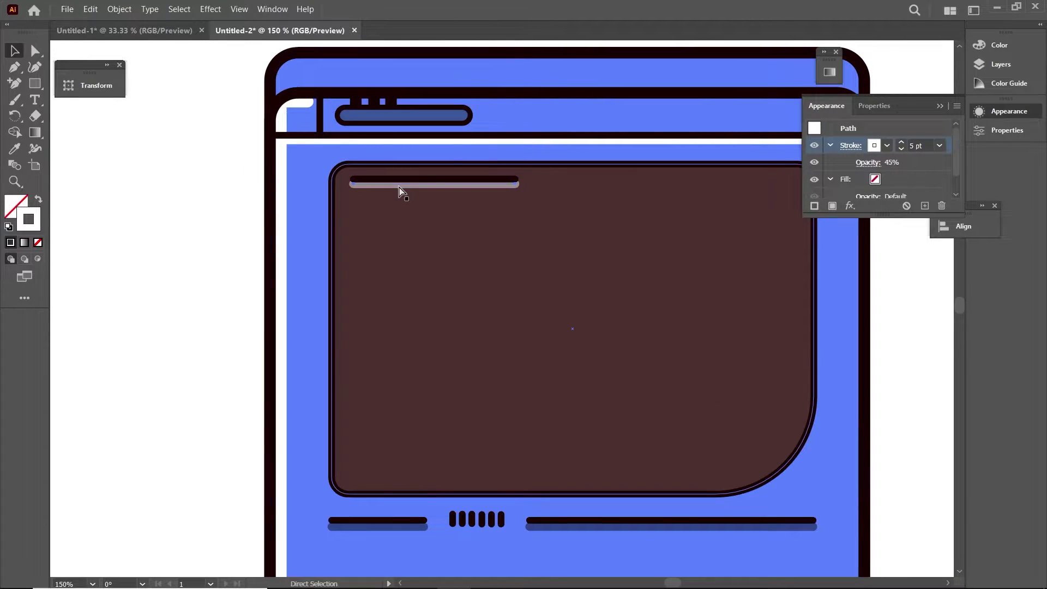
click(166, 213)
click(470, 186)
click(689, 113)
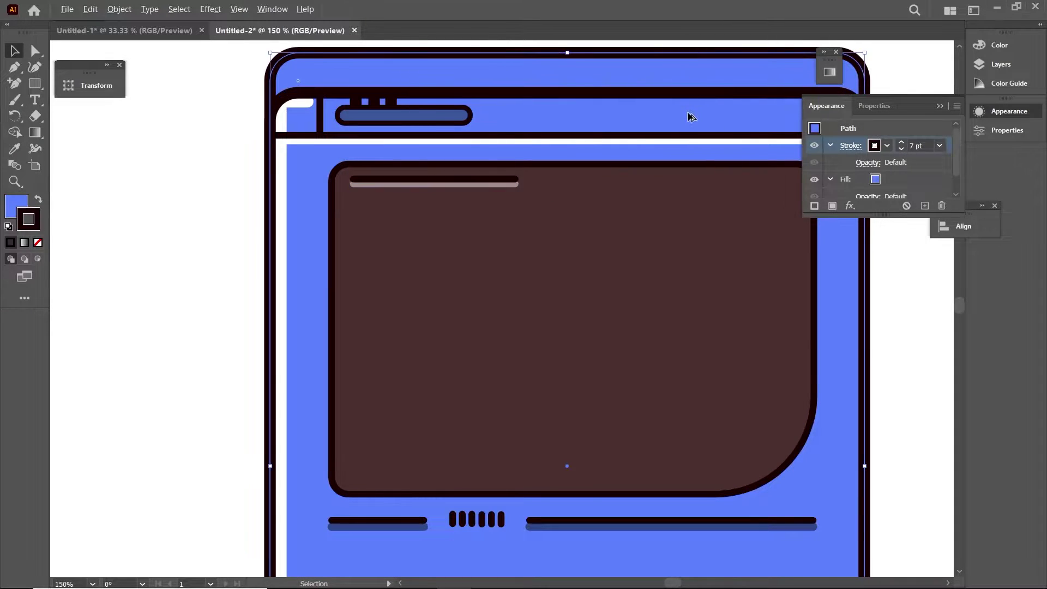
scroll(688, 116, down, 1)
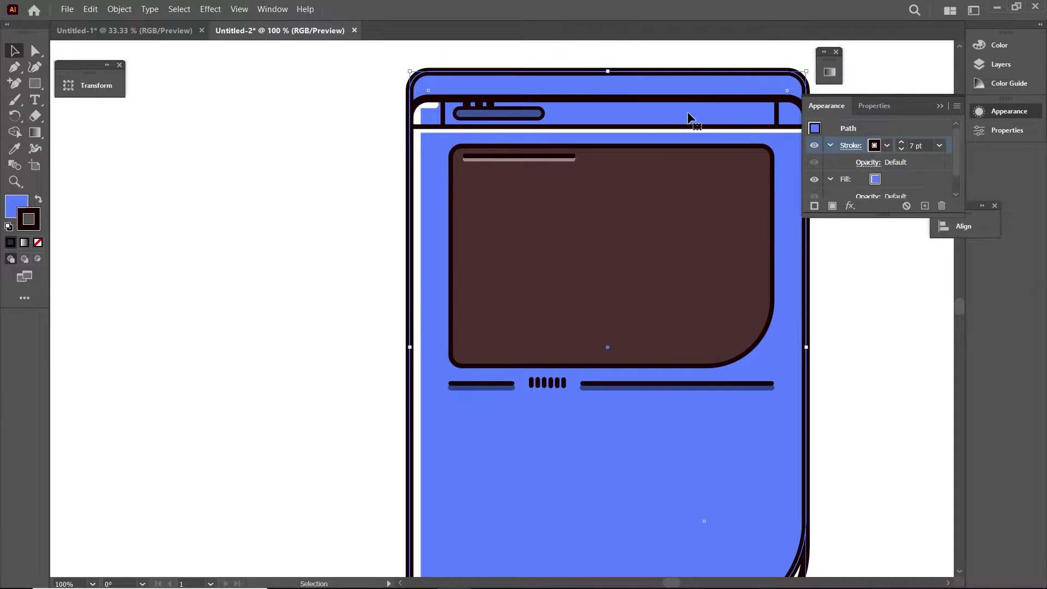
scroll(644, 202, up, 1)
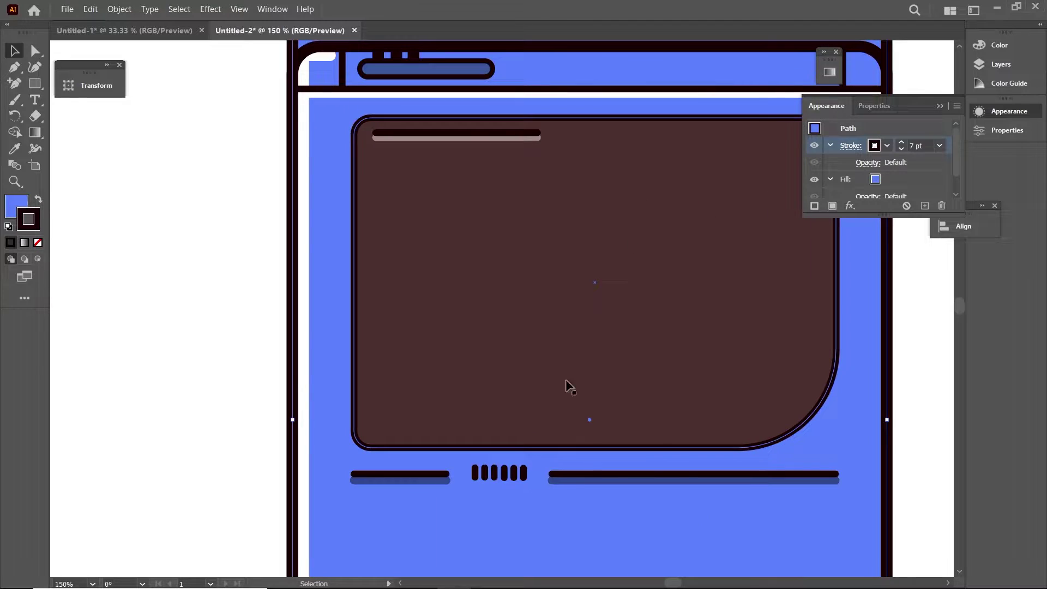
click(523, 474)
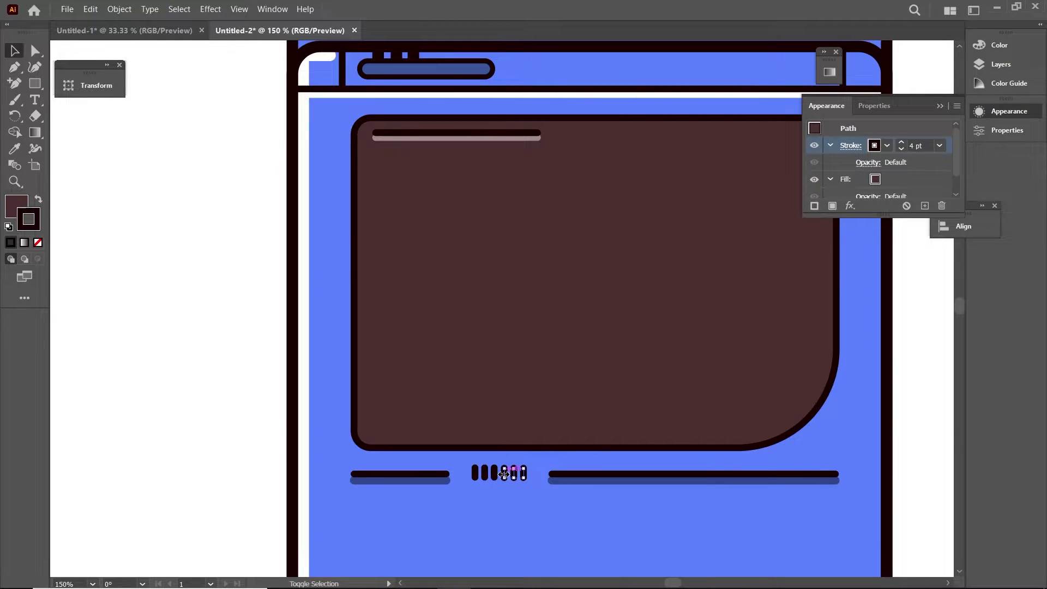
shift+click(495, 473)
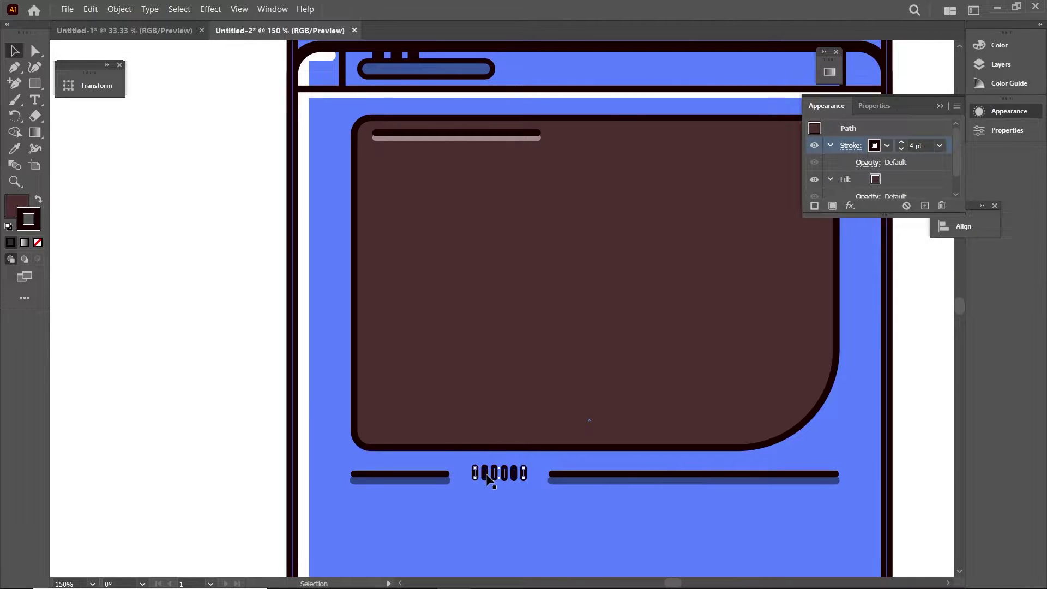
mouse_move(490, 479)
mouse_down()
mouse_move(603, 141)
mouse_move(609, 148)
mouse_move(596, 149)
mouse_up()
key(ctrl+minus)
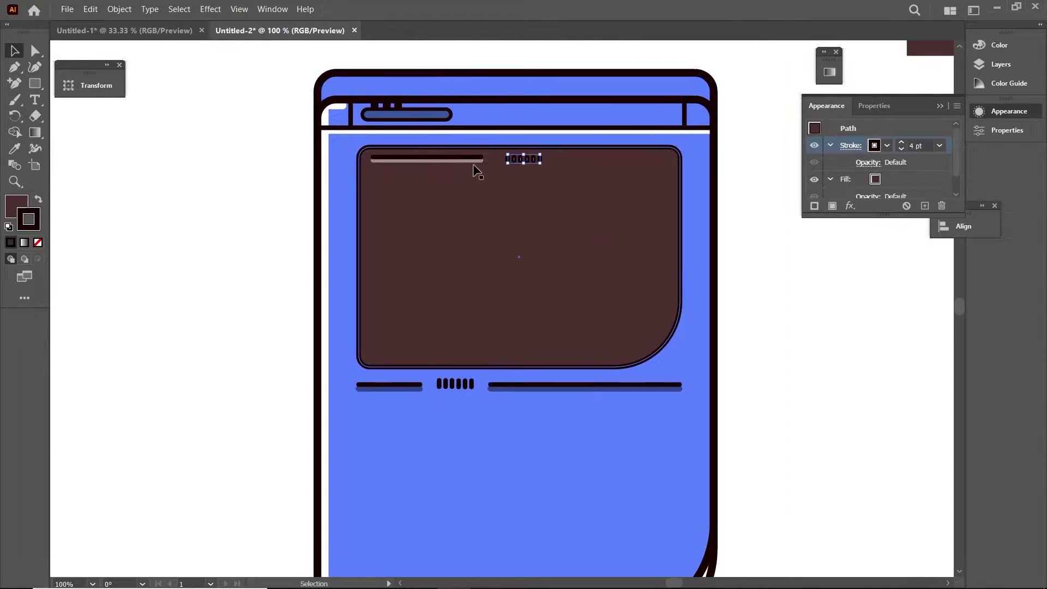
Step: Fade the light top line's stroke to 15% opacity
click(475, 159)
click(879, 163)
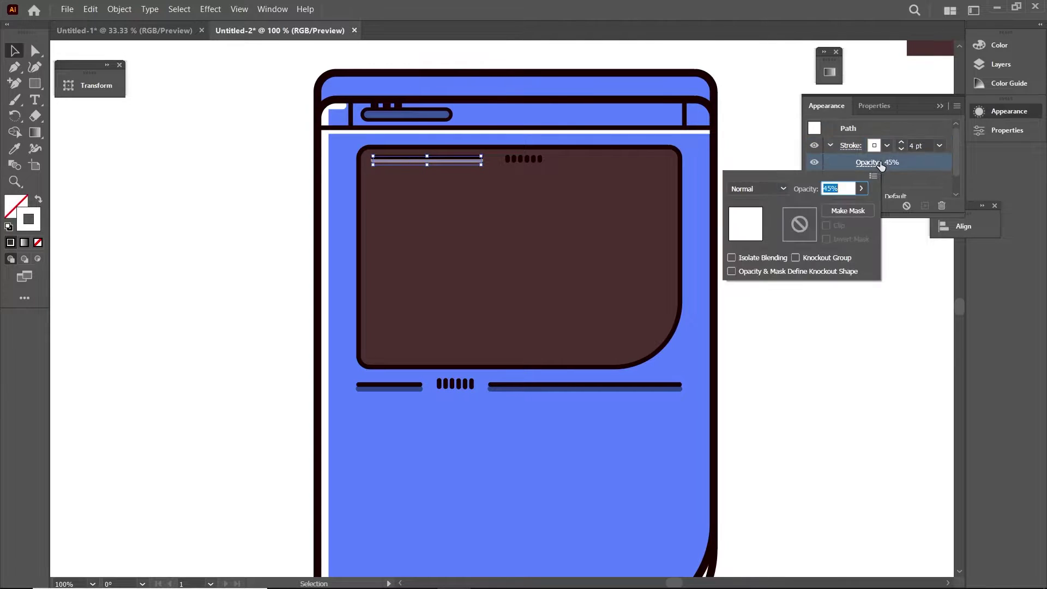
text(15)
key(Return)
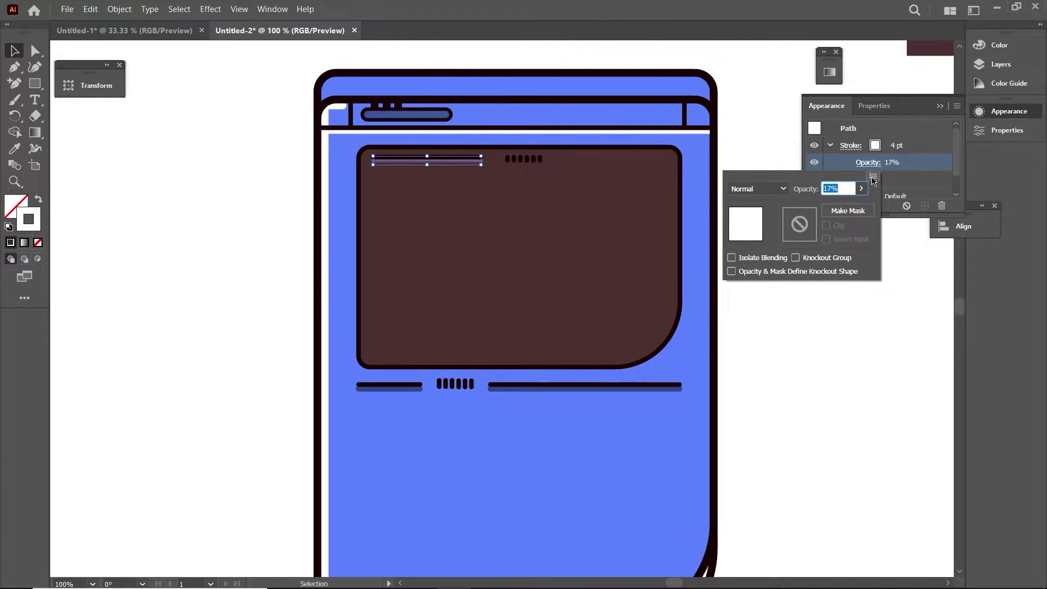
key(Escape)
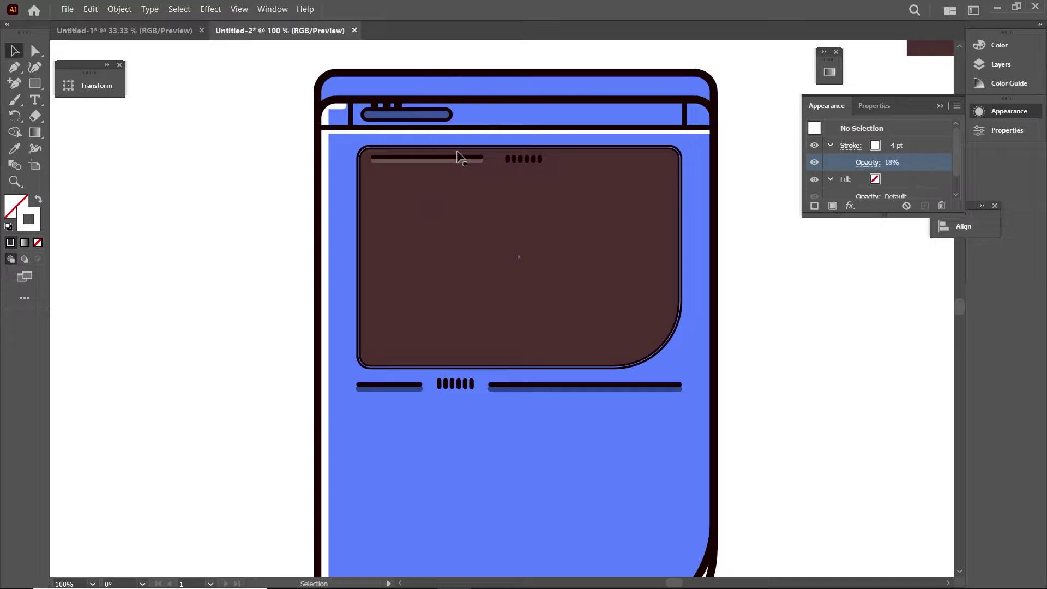
Step: Duplicate the faint top line to the right of the bars and shorten it
click(451, 164)
drag(454, 159, 641, 159)
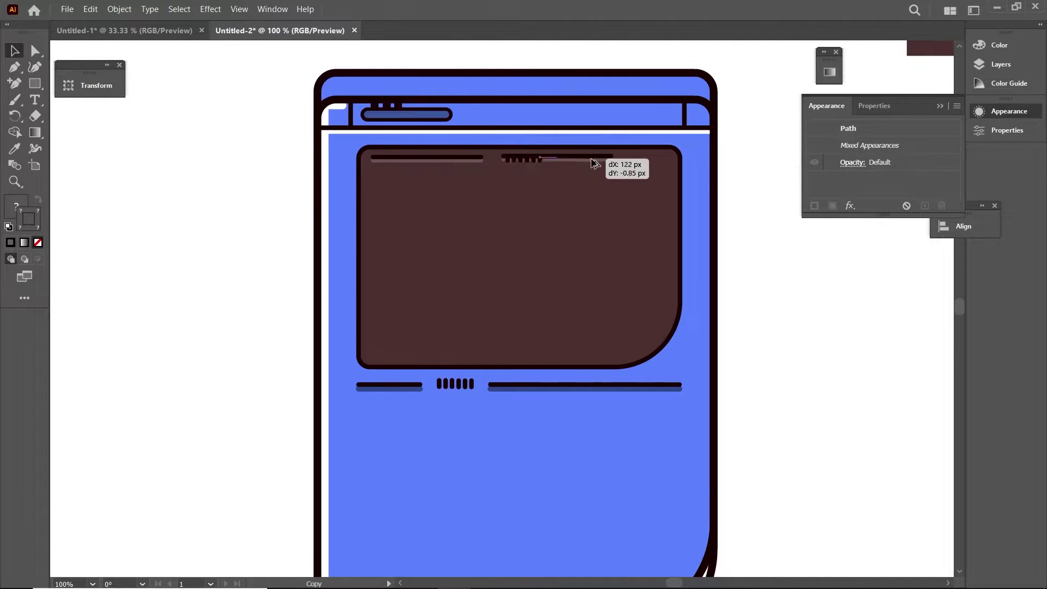
drag(560, 161, 613, 161)
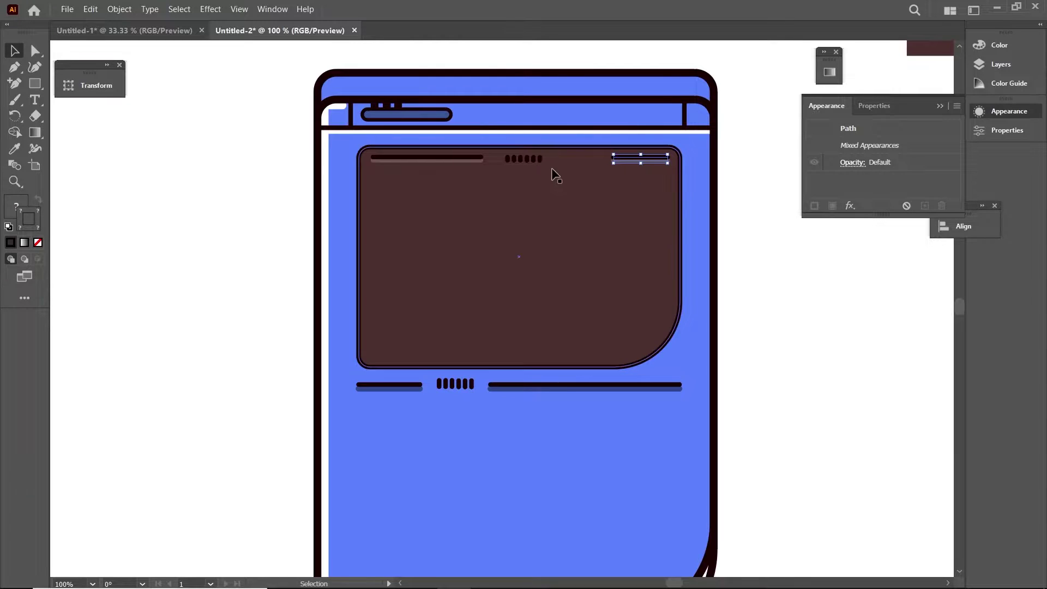
click(695, 240)
scroll(695, 240, down, 1)
scroll(694, 240, up, 1)
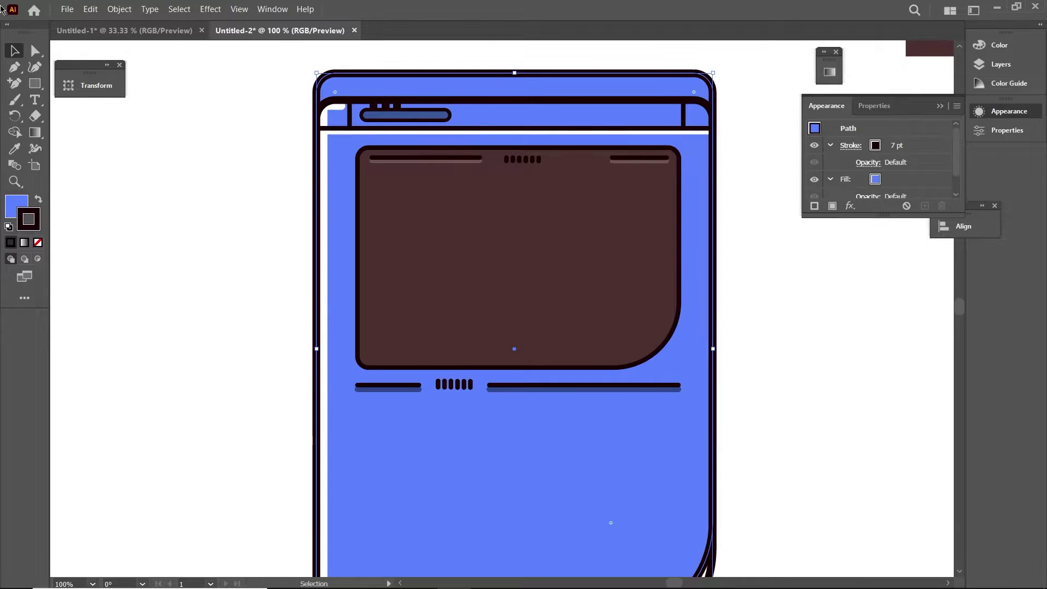
Step: Draw a rectangle over the screen with a 5 pt outline and widen it leftward
click(34, 84)
drag(428, 186, 631, 334)
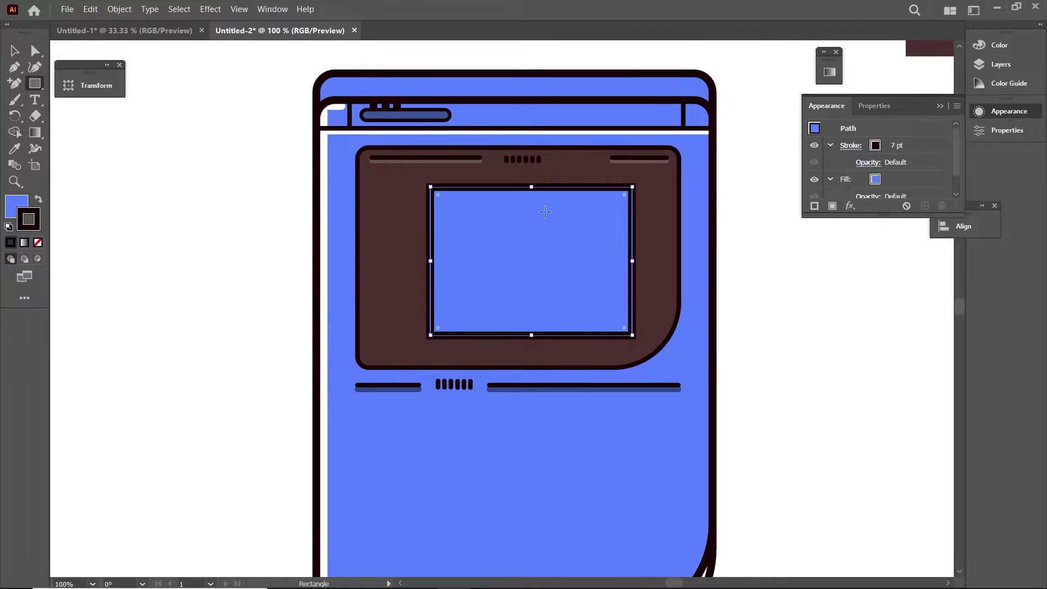
drag(531, 187, 533, 175)
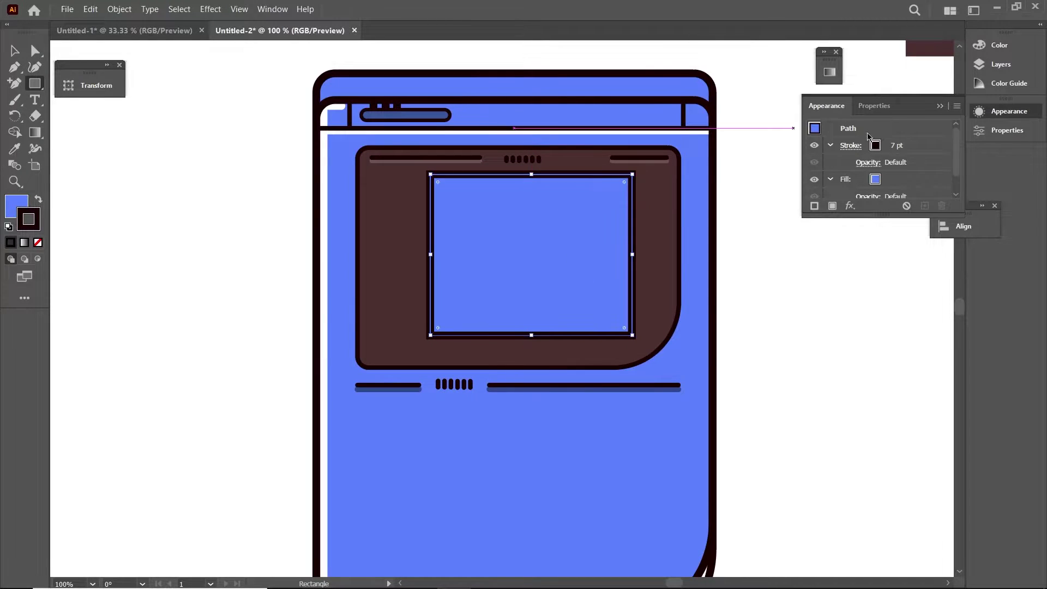
click(896, 145)
click(901, 150)
click(901, 150)
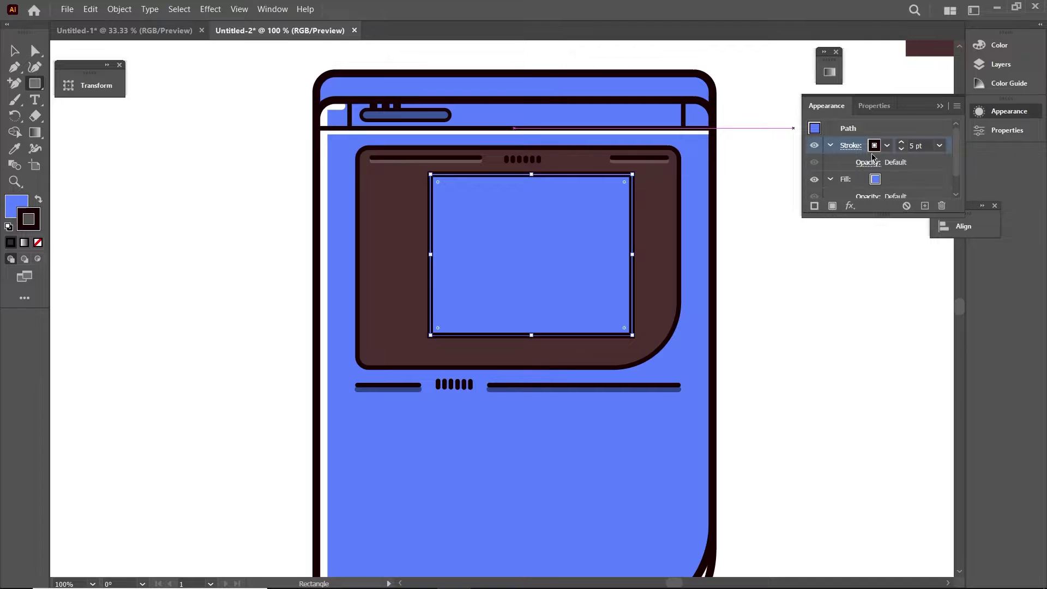
drag(434, 254, 409, 254)
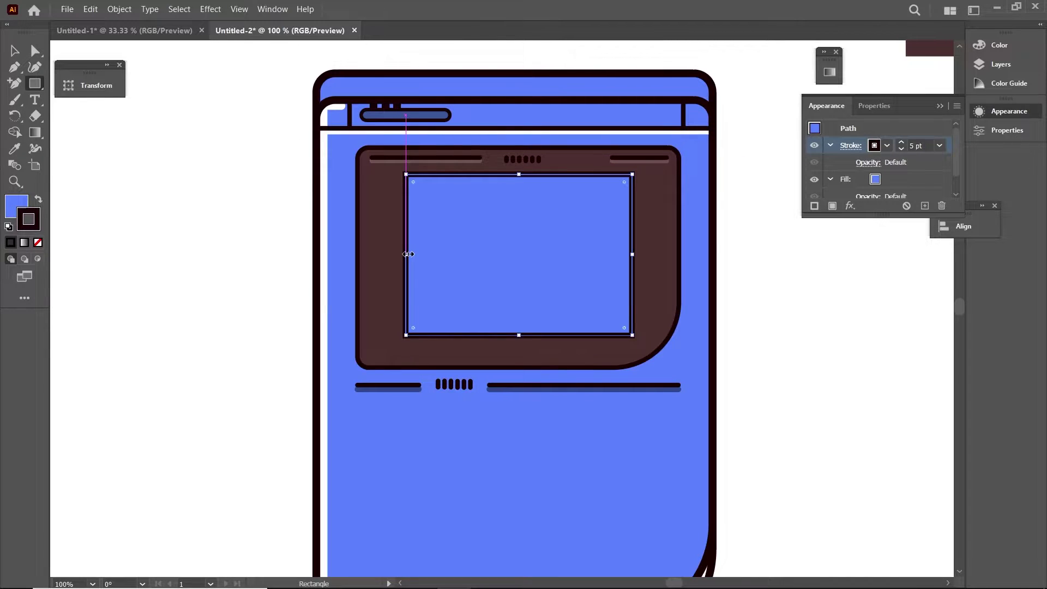
Step: Fill the screen rectangle with pale mint green e1fff2
double_click(9, 218)
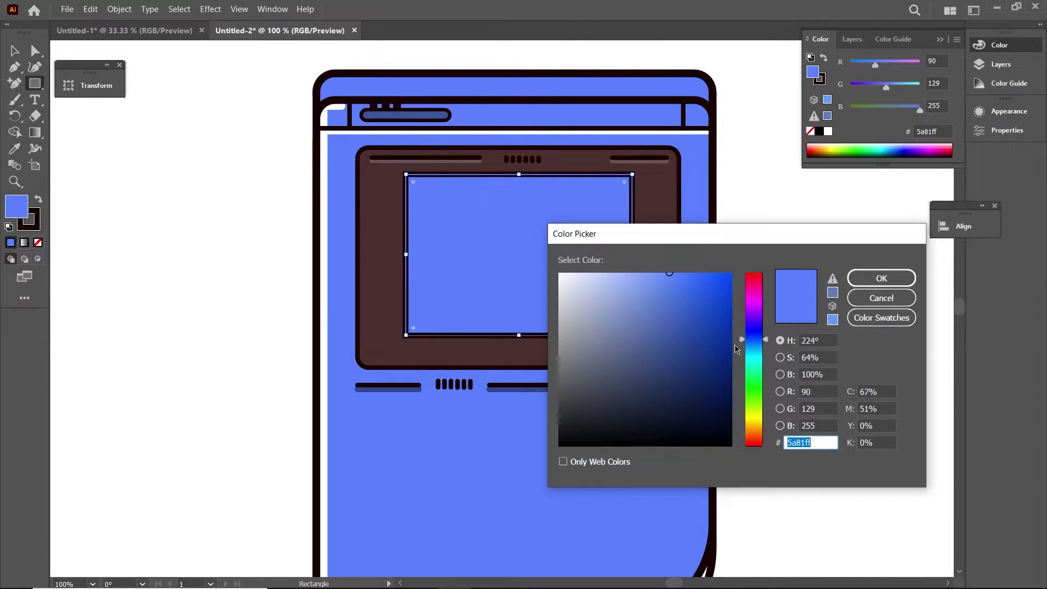
drag(757, 351, 750, 371)
mouse_move(689, 332)
mouse_down()
mouse_move(624, 260)
mouse_move(588, 276)
mouse_up()
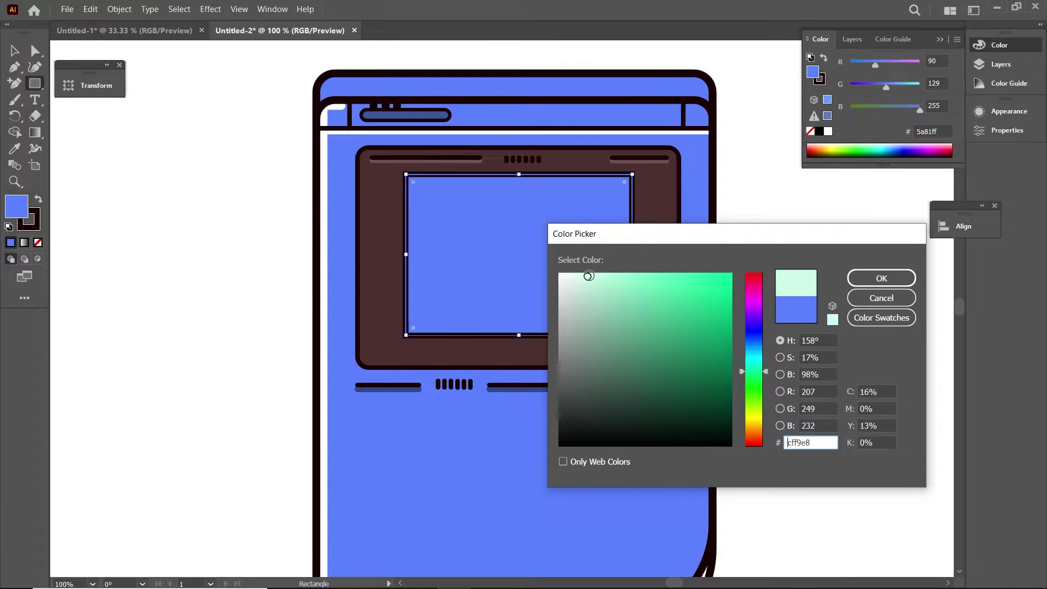
click(913, 280)
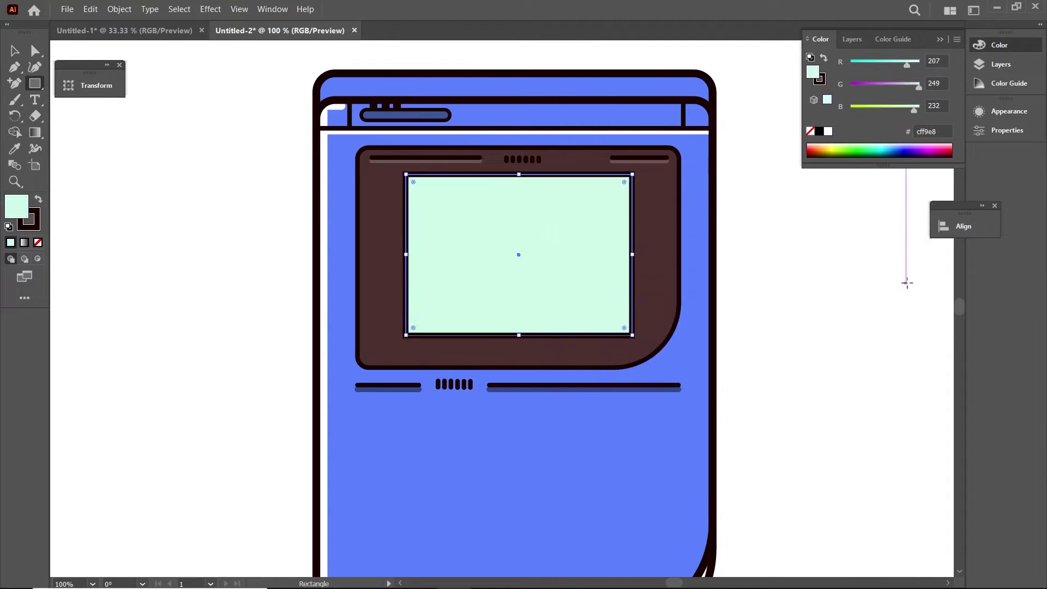
double_click(16, 213)
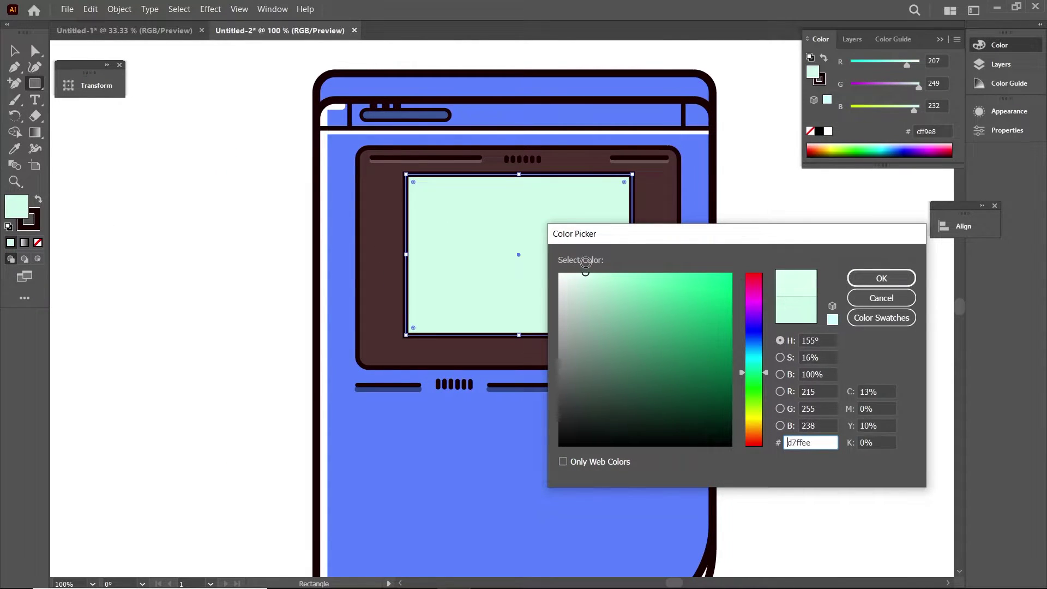
click(890, 274)
key(v)
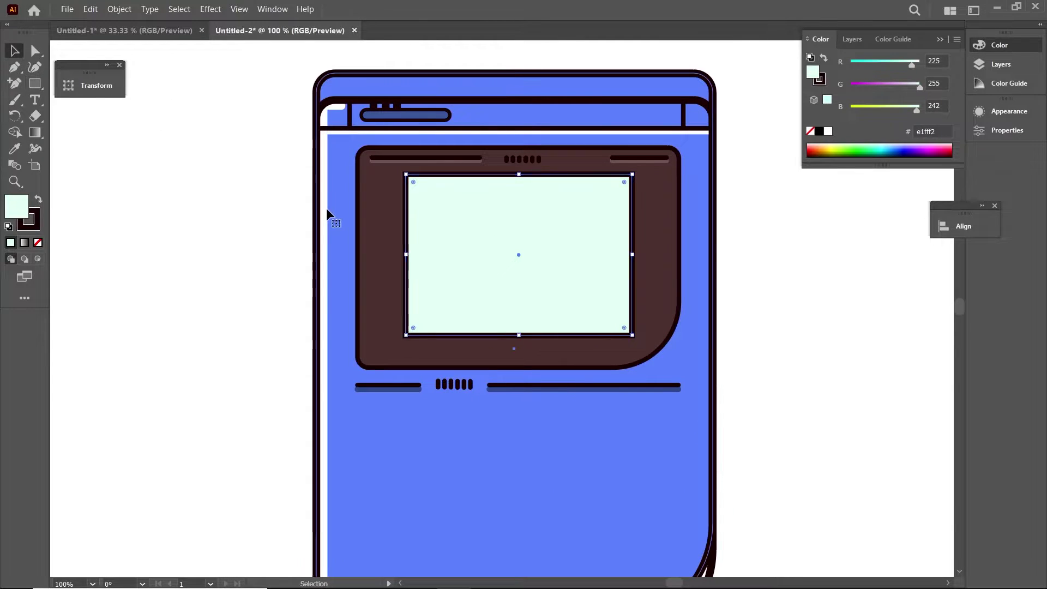
click(330, 214)
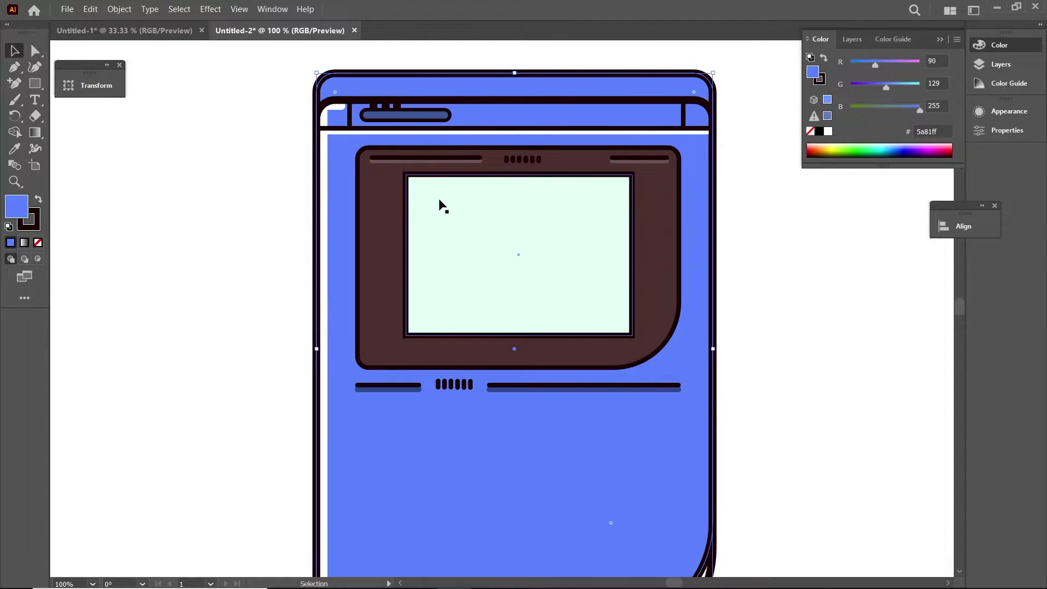
Step: Draw a small circle on the left bezel with a 2 pt outline, matching the screen's style via Eyedropper
key(ctrl+=)
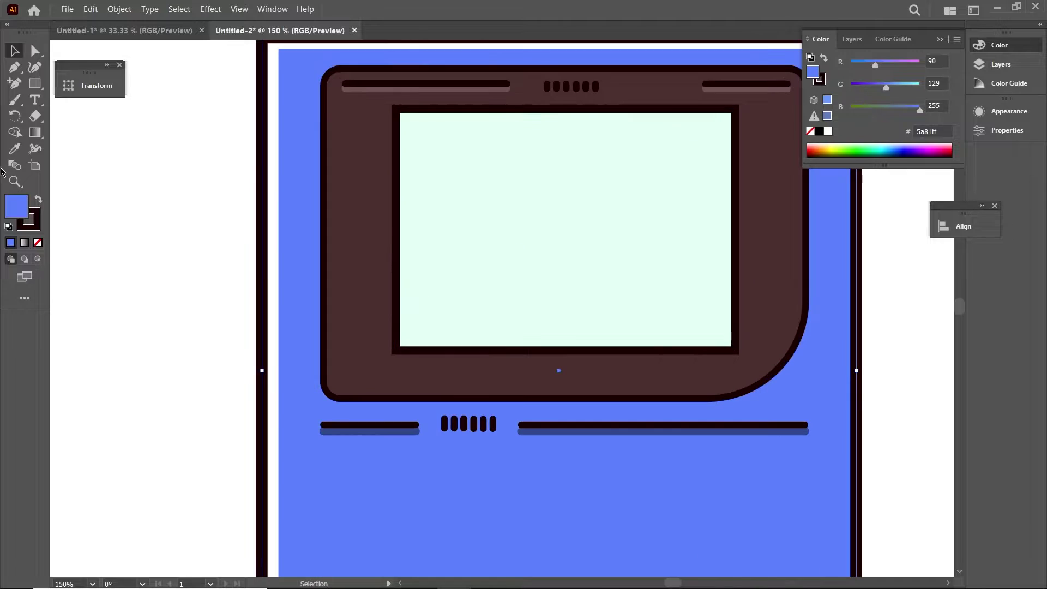
click(35, 84)
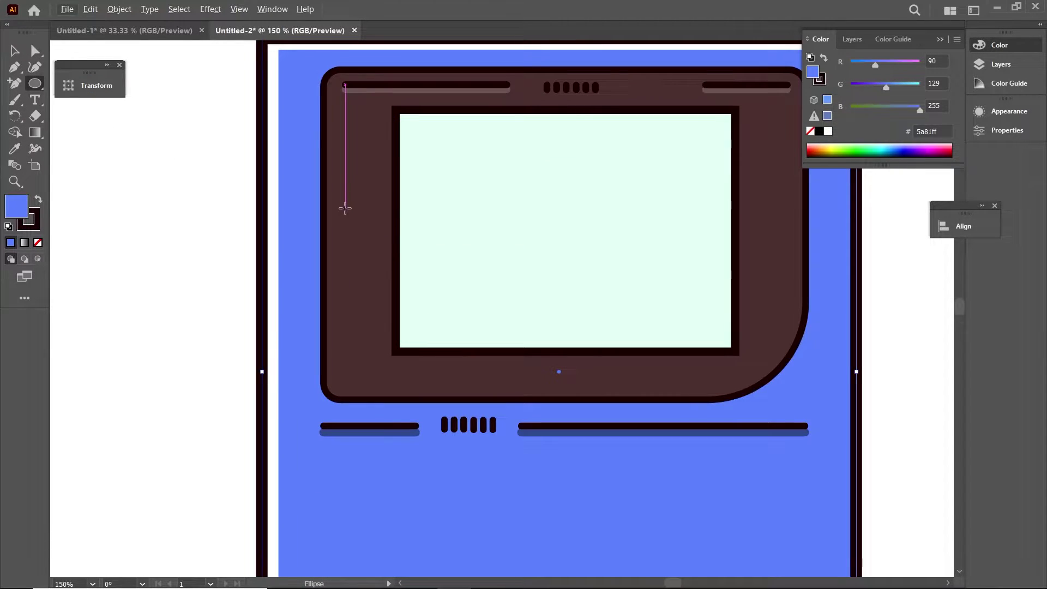
drag(344, 208, 366, 229)
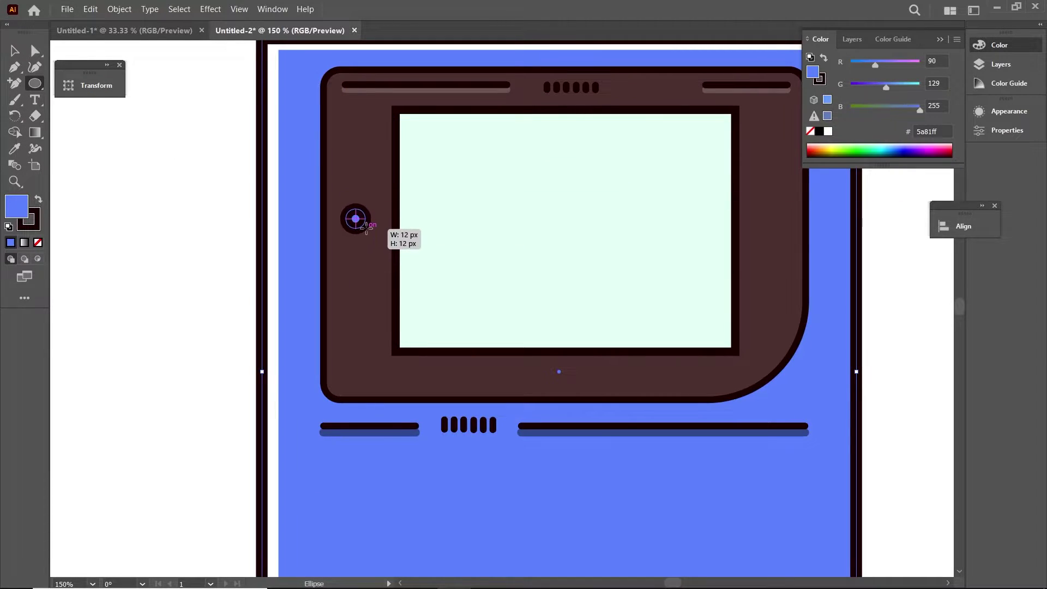
click(979, 111)
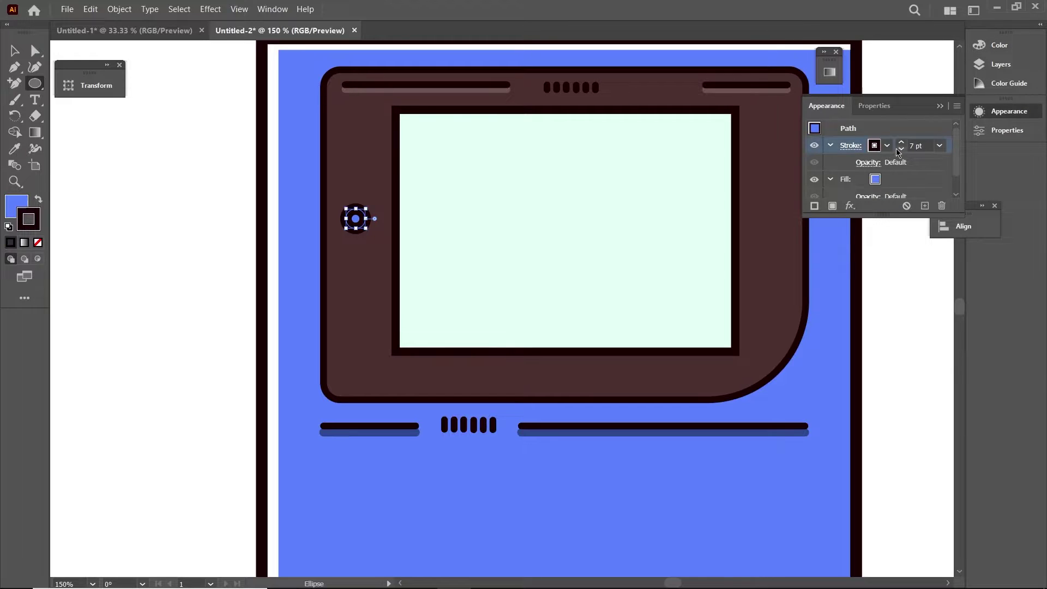
click(901, 148)
click(901, 149)
click(901, 148)
click(901, 143)
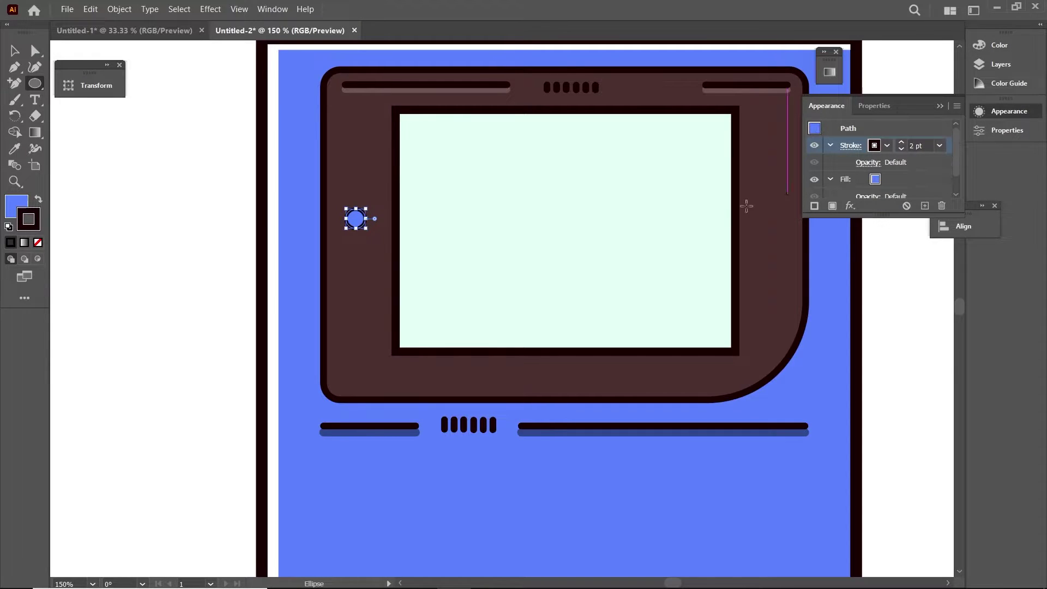
key(i)
click(666, 252)
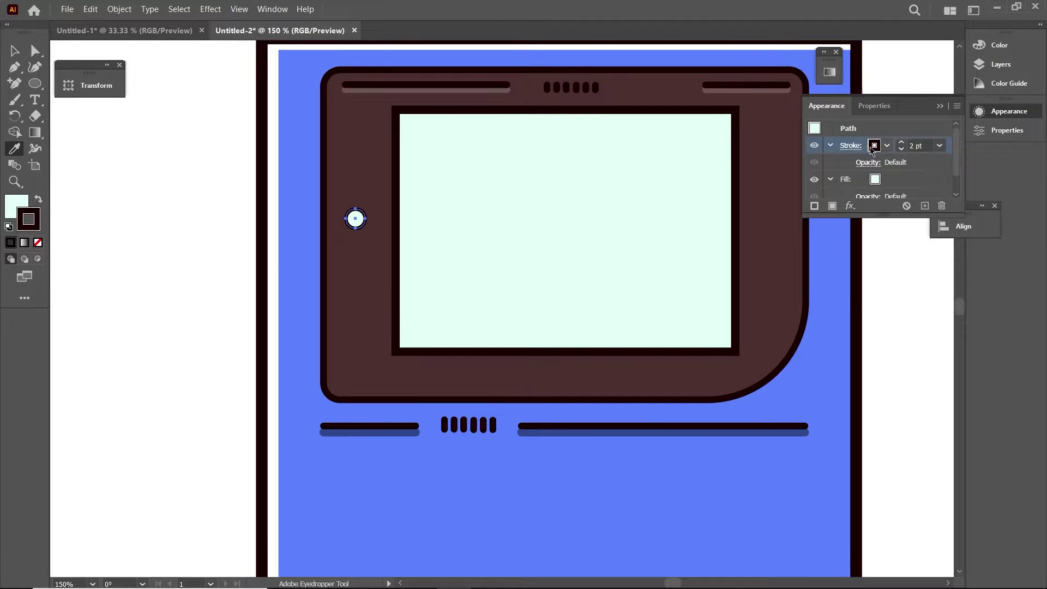
key(v)
Step: Copy a dark bar, shorten it, and place it just below the round button
drag(461, 88, 431, 258)
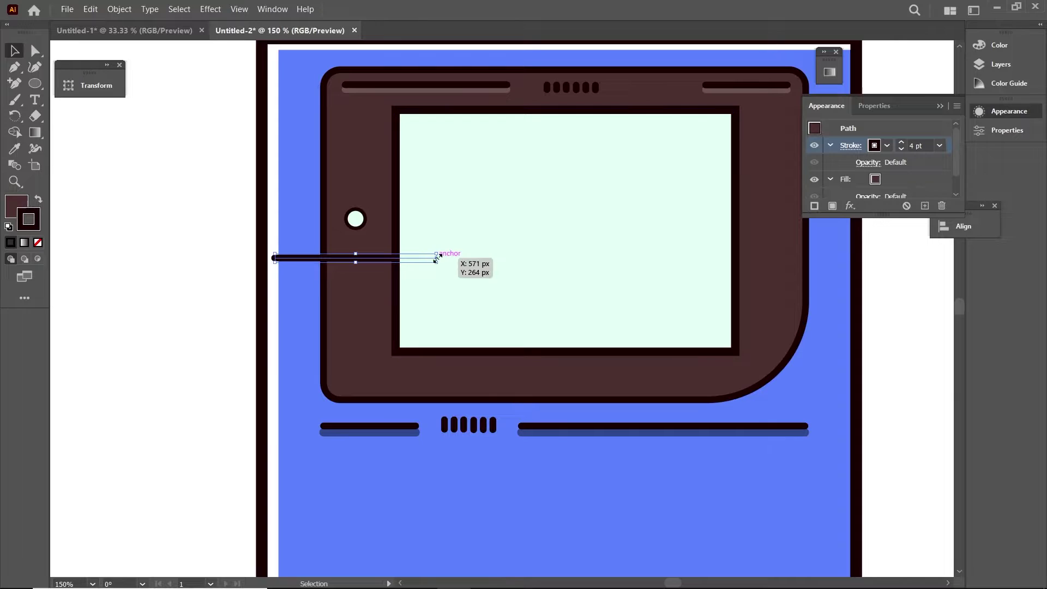
drag(435, 258, 435, 260)
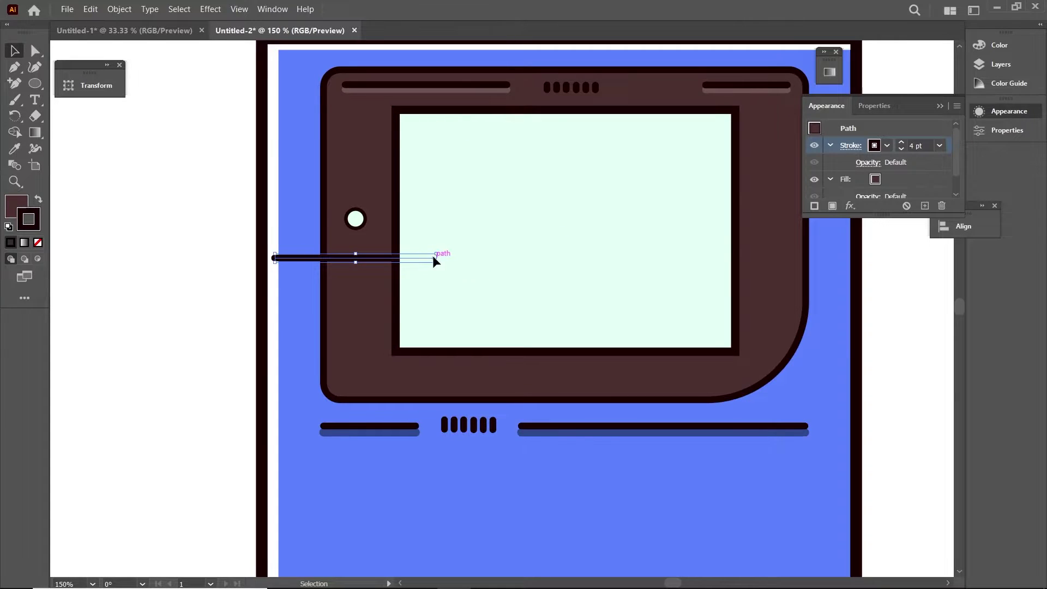
scroll(433, 257, up, 3)
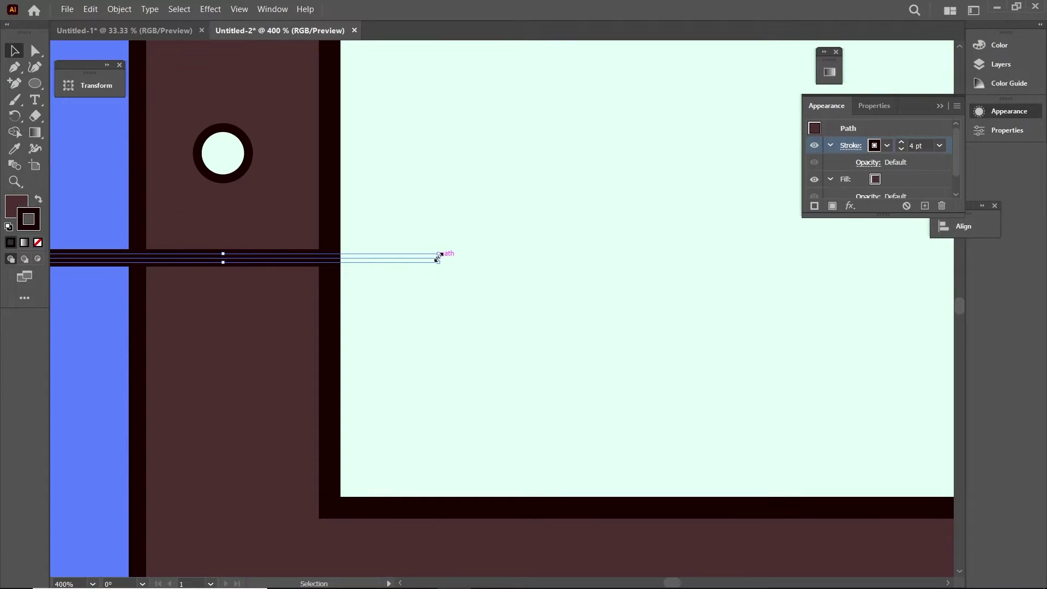
drag(438, 256, 298, 254)
scroll(289, 267, down, 3)
scroll(174, 251, up, 3)
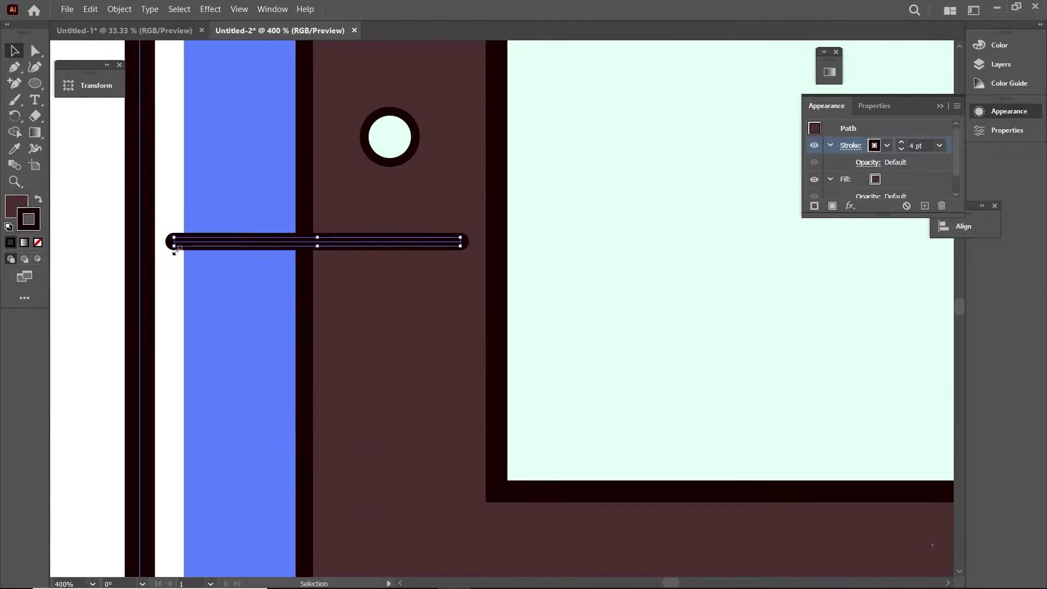
drag(175, 248, 323, 244)
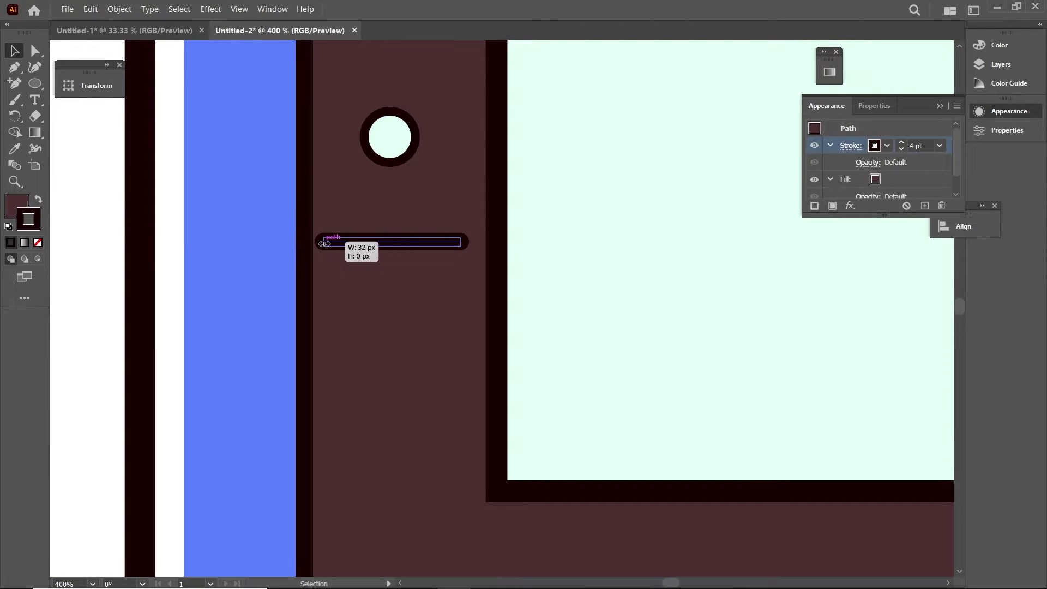
drag(398, 241, 399, 215)
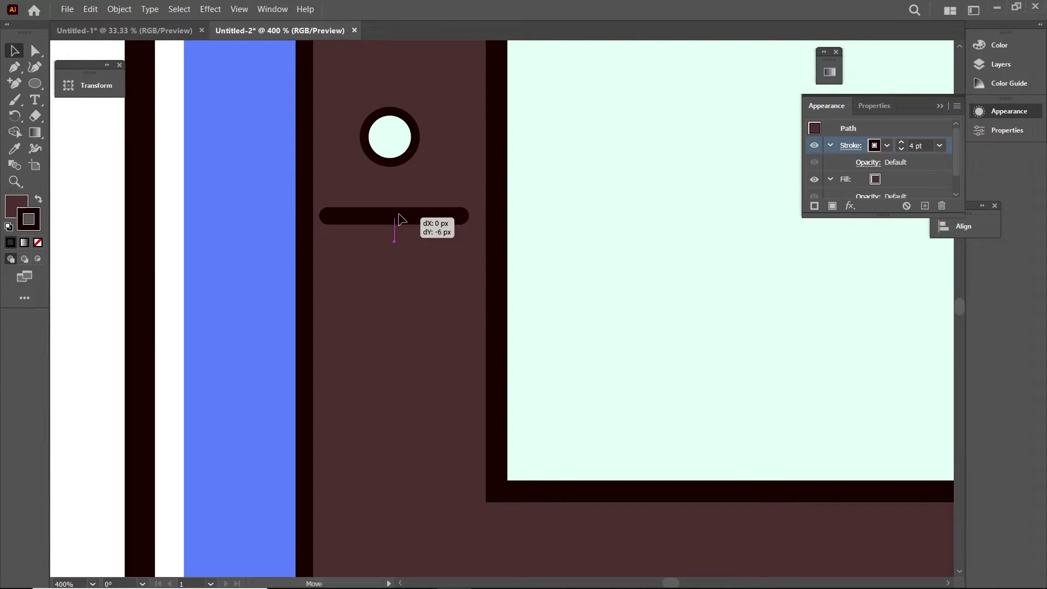
key(ctrl+1)
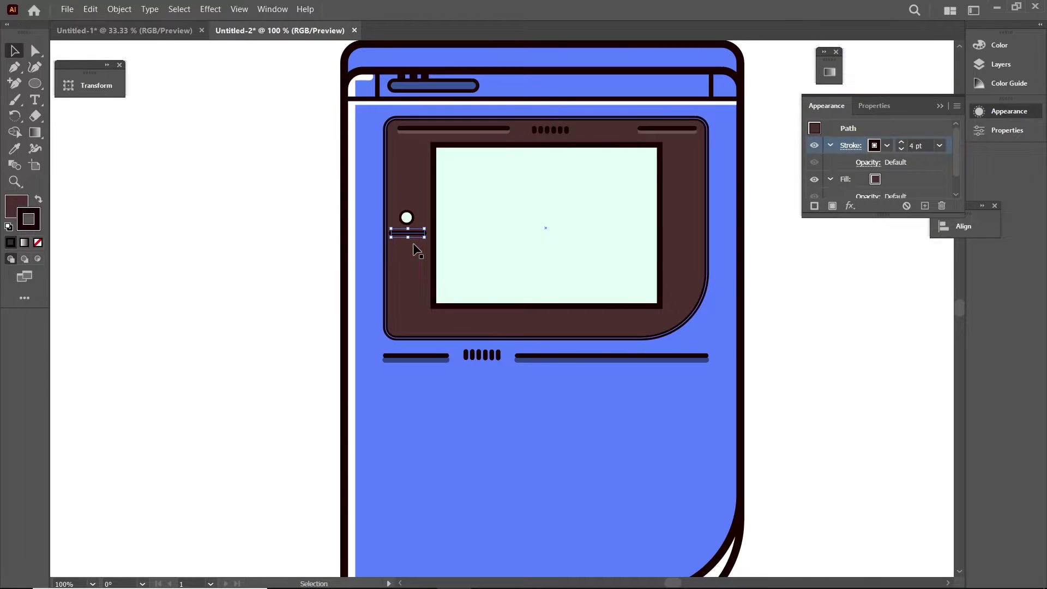
Step: Nudge the outer device outline slightly downward with the arrow keys
key(ctrl+minus)
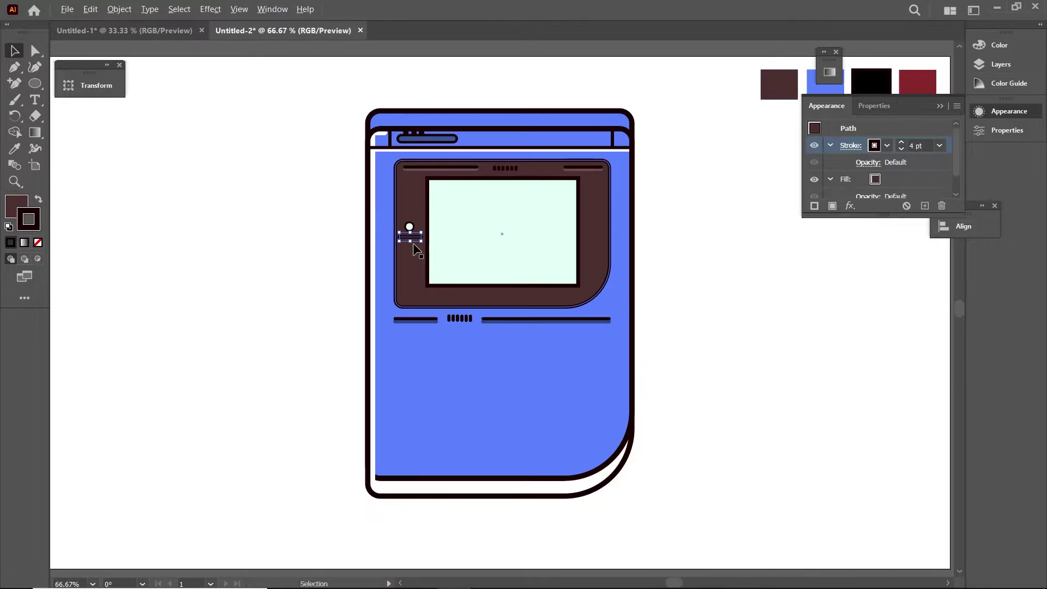
click(553, 497)
key(ctrl+z)
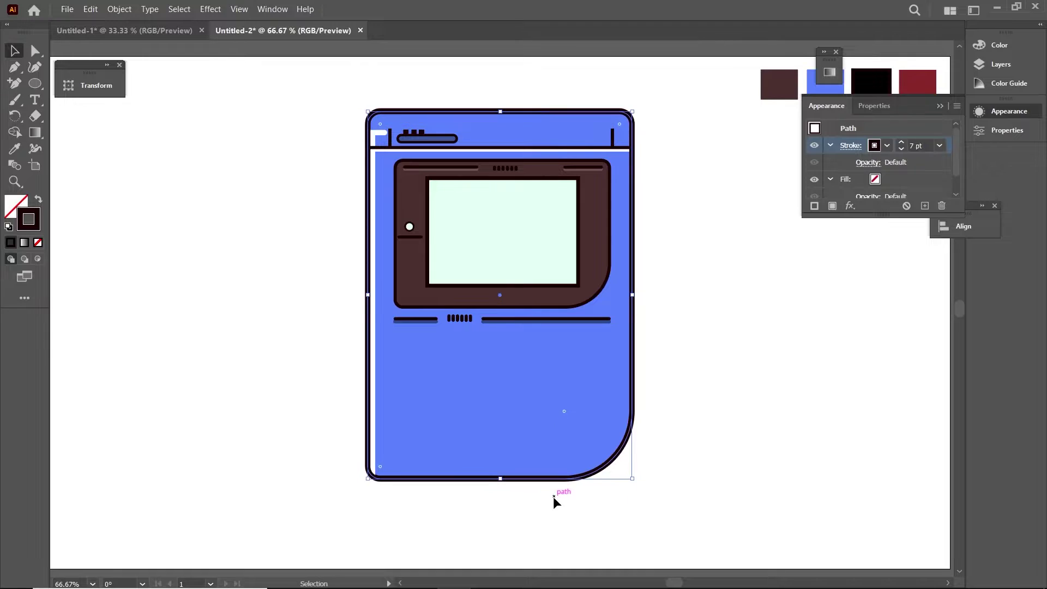
click(704, 414)
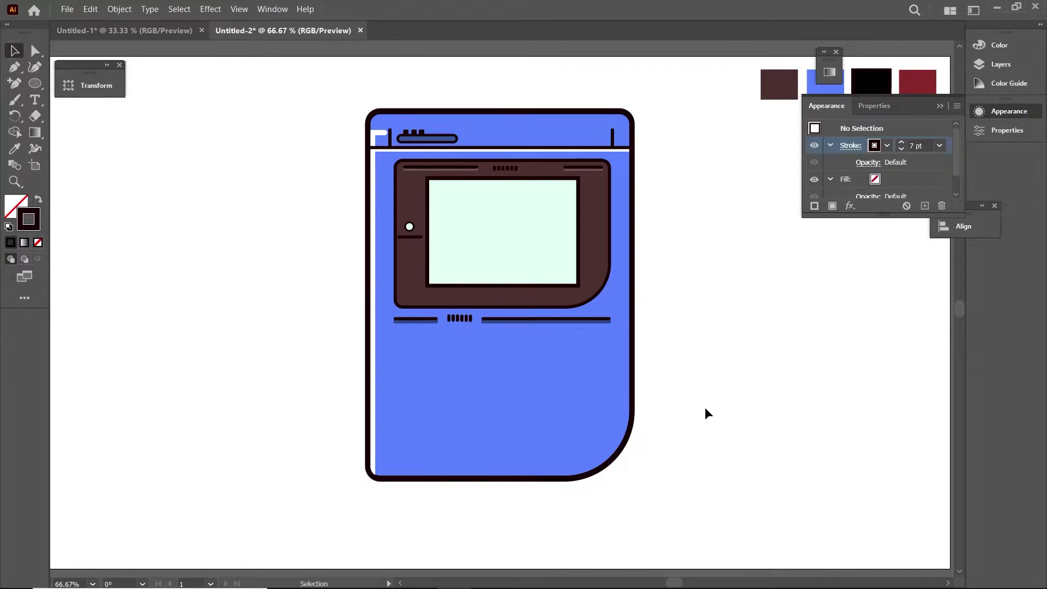
click(632, 210)
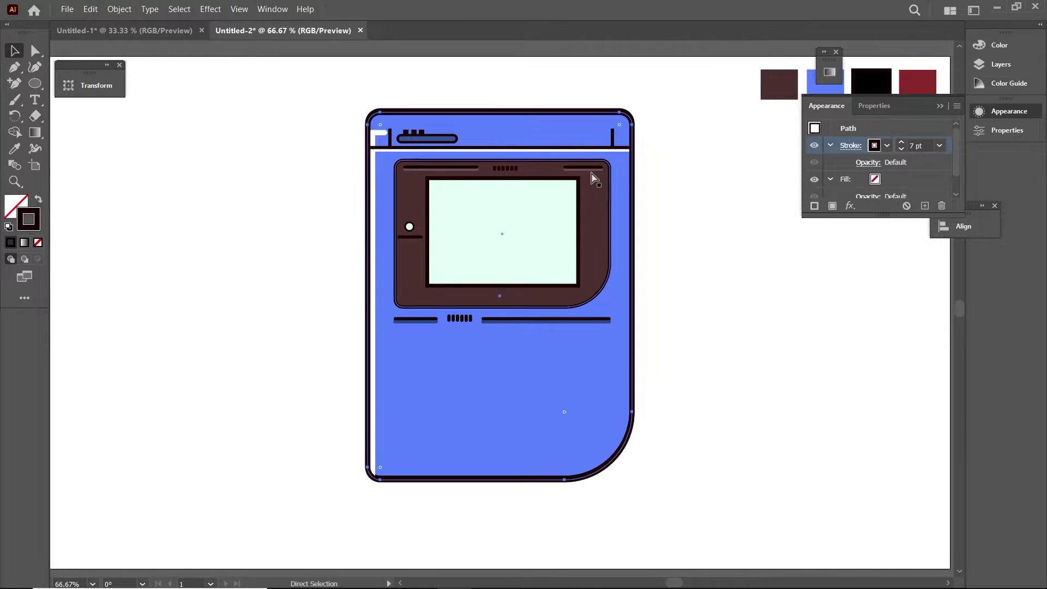
key(Down)
key(Down)
key(Down)
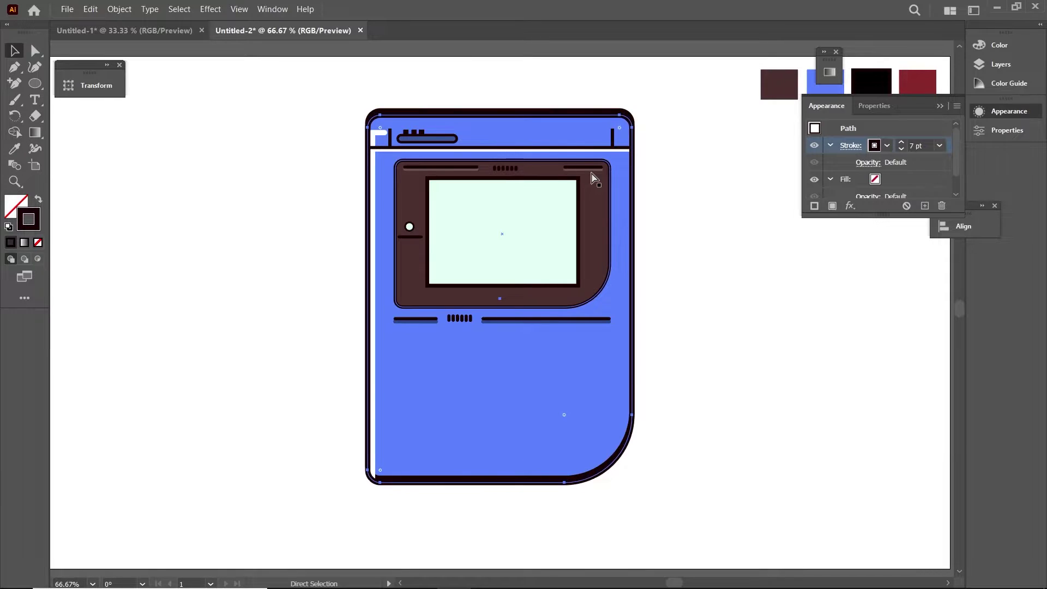
key(Down)
key(Down)
key(Down)
key(Down)
key(Down)
key(Down)
Step: Move the blue body down to match the outline, then zoom to 100% on the device
key(Down)
key(Down)
key(Down)
key(Down)
key(Down)
key(Down)
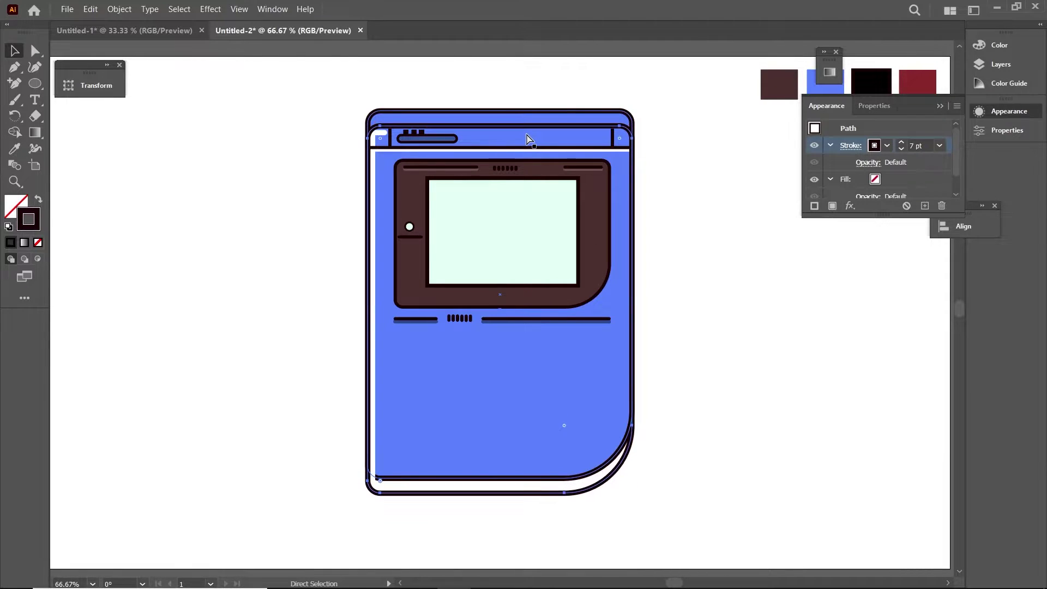
key(Down)
key(Down)
key(Down)
click(535, 112)
key(Down)
key(Down)
key(Down)
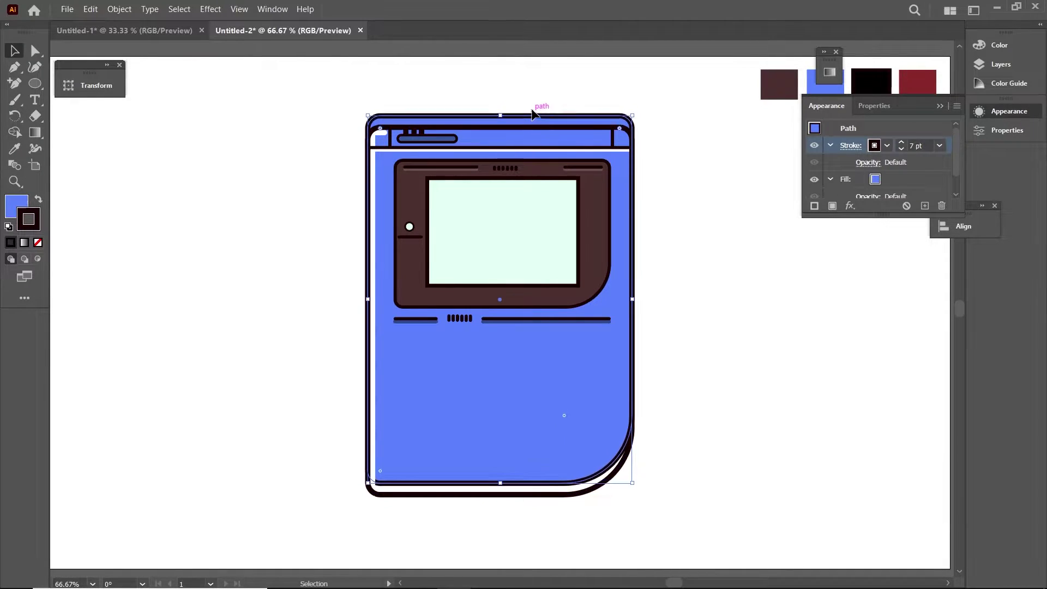
key(Down)
key(Down)
key(Down)
key(Down)
key(Down)
key(Down)
key(Down)
key(Down)
key(Down)
key(Down)
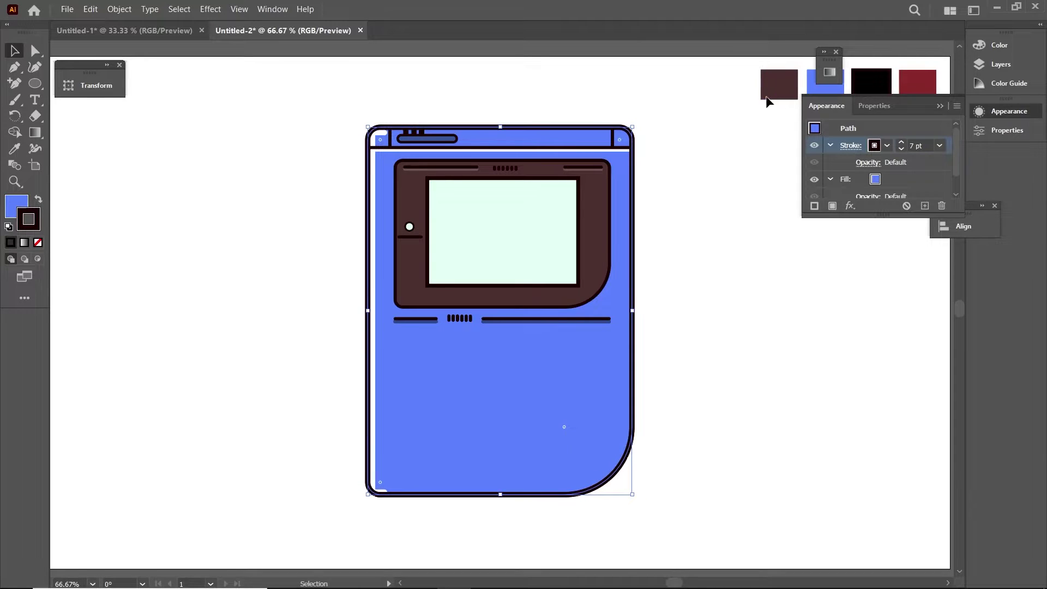
click(750, 206)
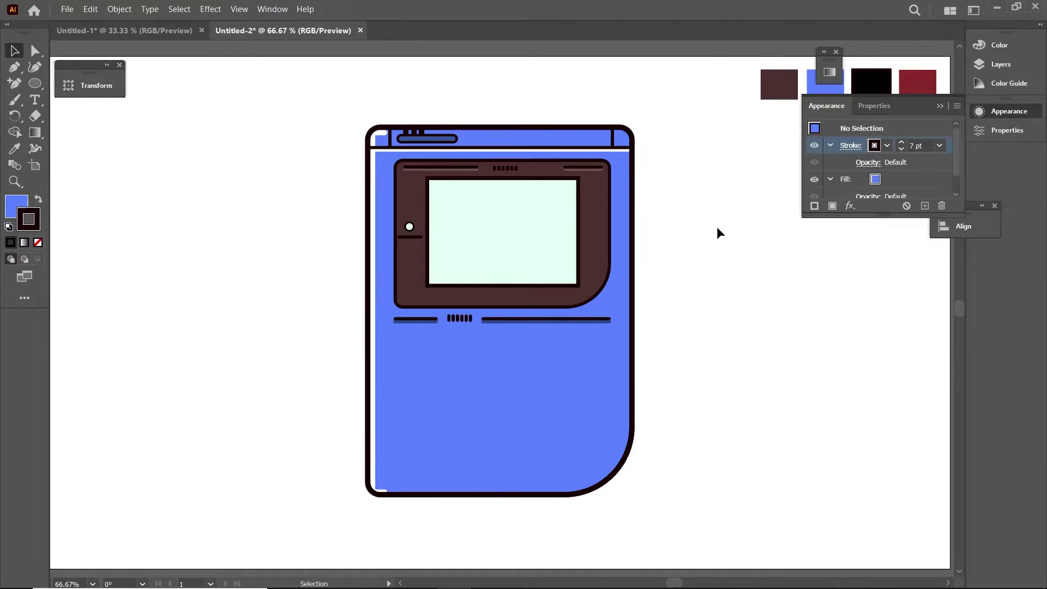
key(ctrl+1)
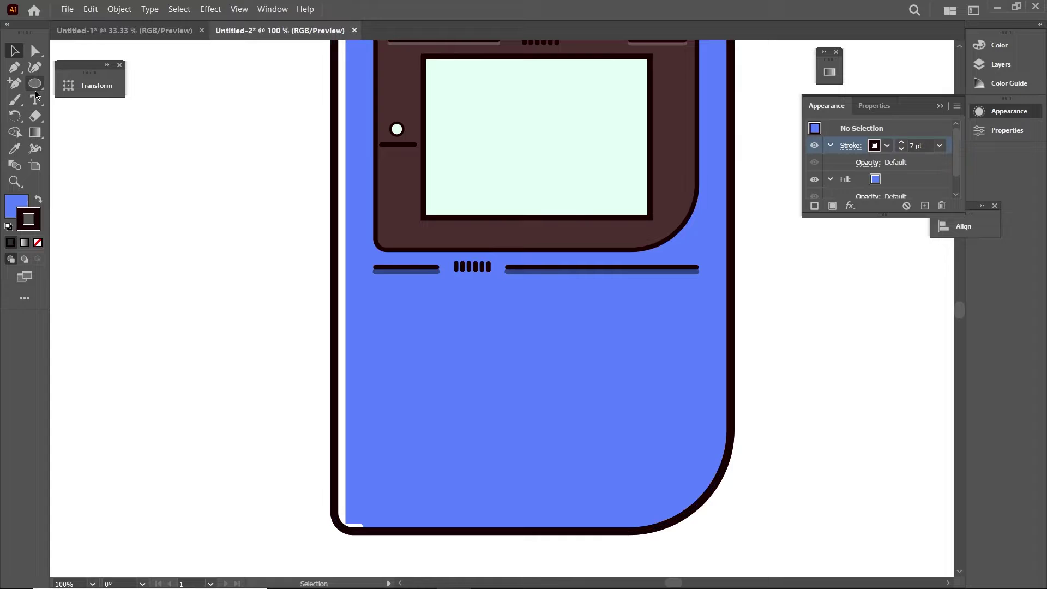
key(ctrl+minus)
Step: Draw a small rectangle at the screen's top with white fill and a 5 pt white outline
key(ctrl+plus)
drag(29, 77, 92, 85)
key(ctrl+plus)
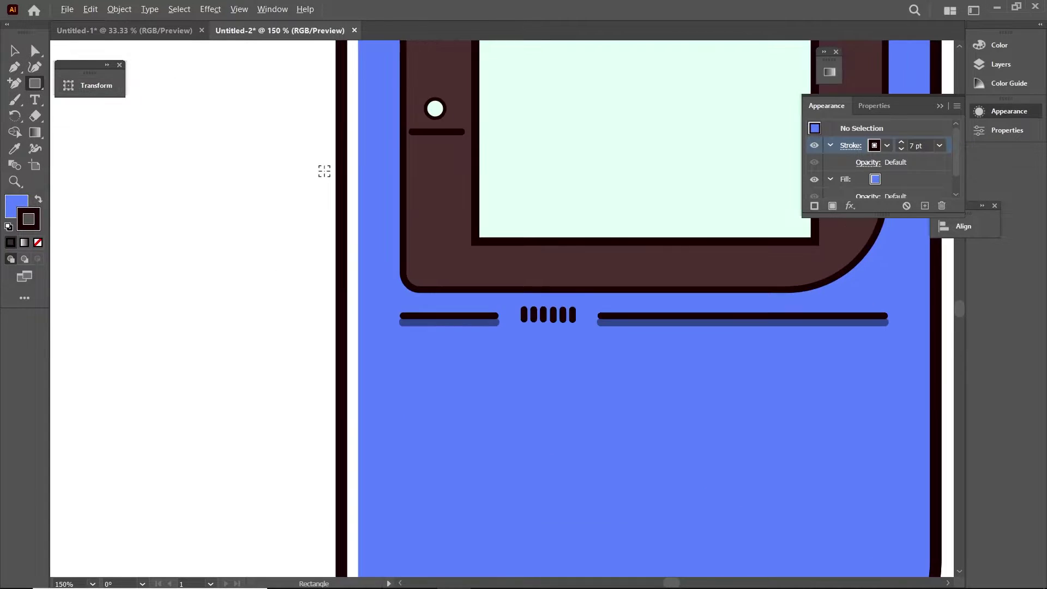
scroll(397, 272, up, 3)
drag(543, 176, 619, 280)
click(901, 150)
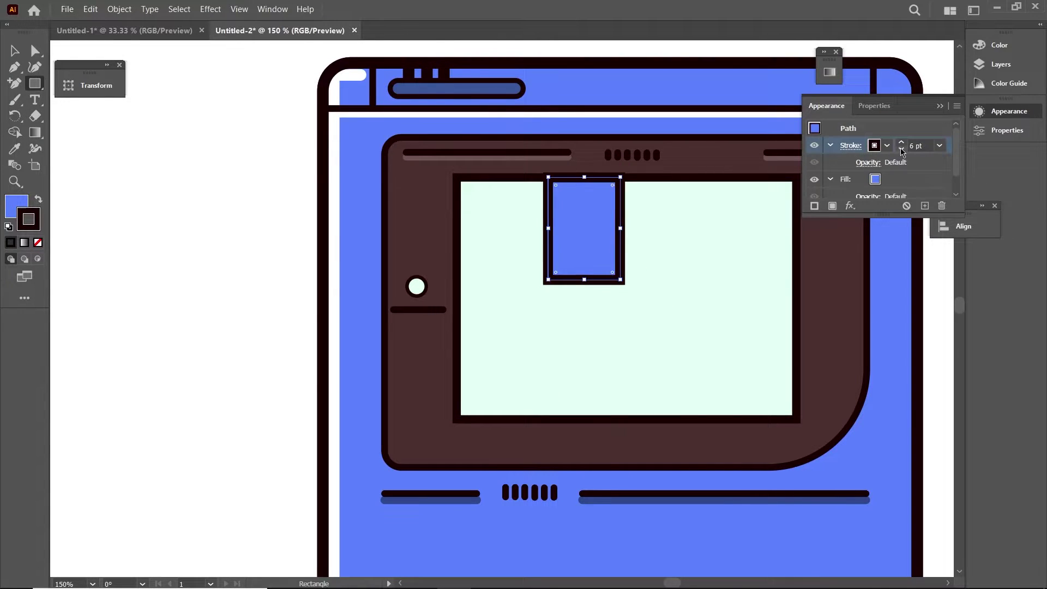
click(874, 145)
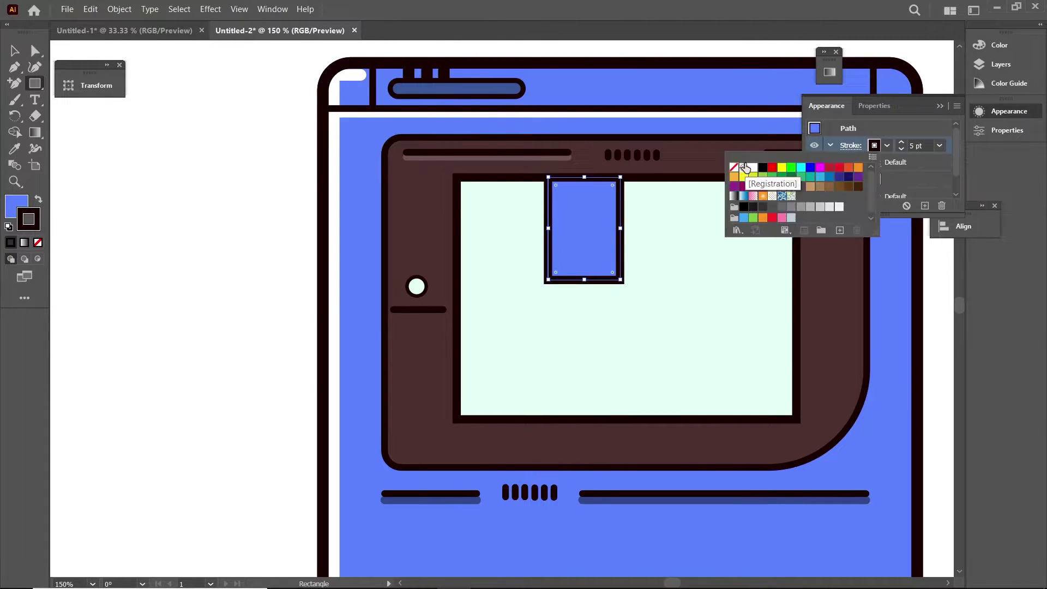
click(738, 166)
click(875, 183)
click(748, 208)
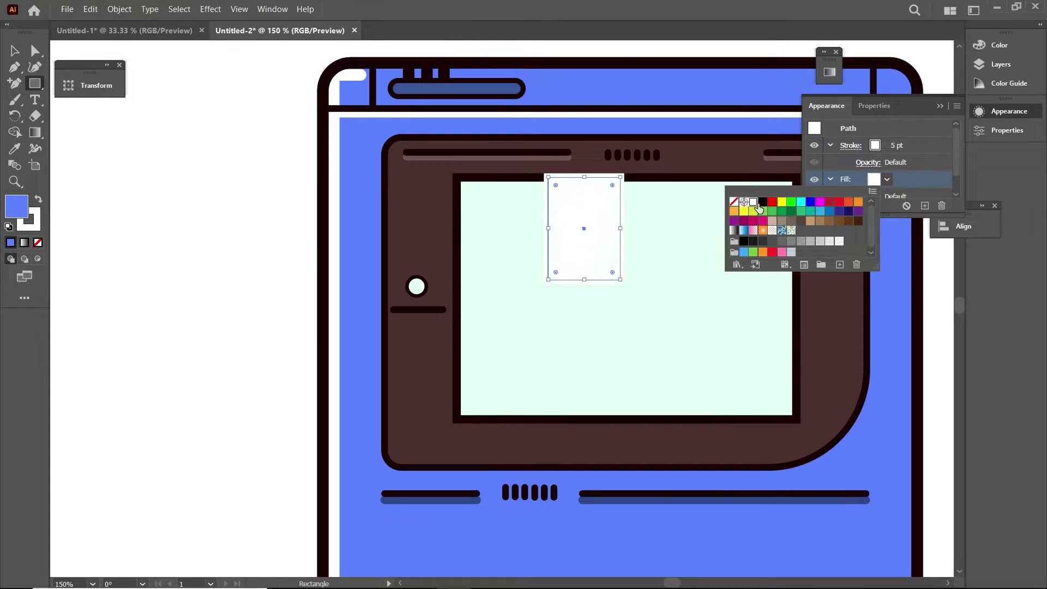
key(Escape)
Step: Stretch the white rectangle down and skew its anchors into a diagonal glare stripe
mouse_move(585, 280)
mouse_down()
mouse_move(585, 343)
mouse_move(457, 355)
mouse_up()
click(35, 51)
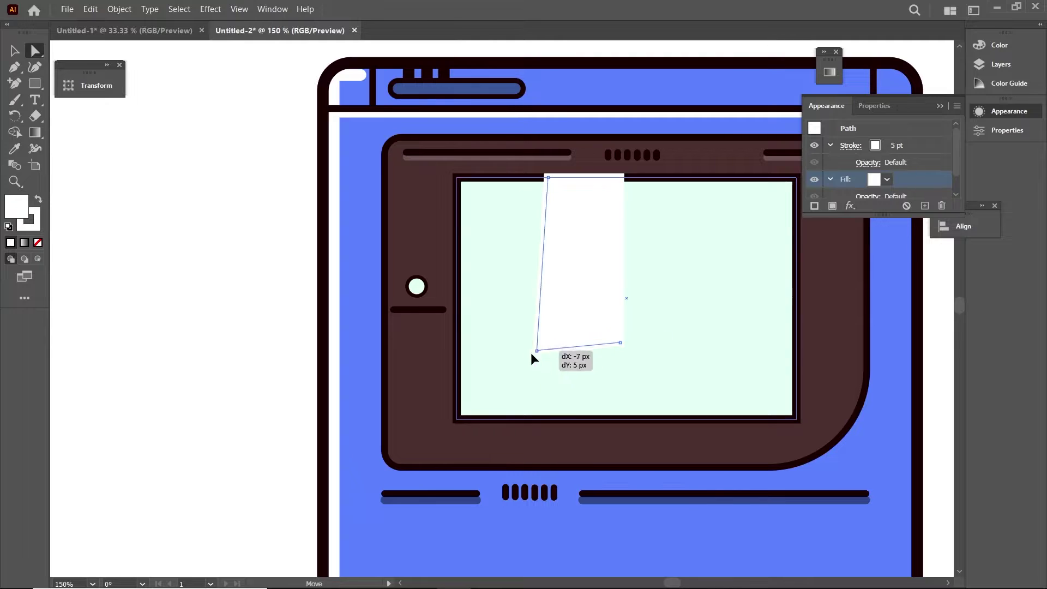
drag(621, 343, 456, 395)
drag(619, 178, 638, 178)
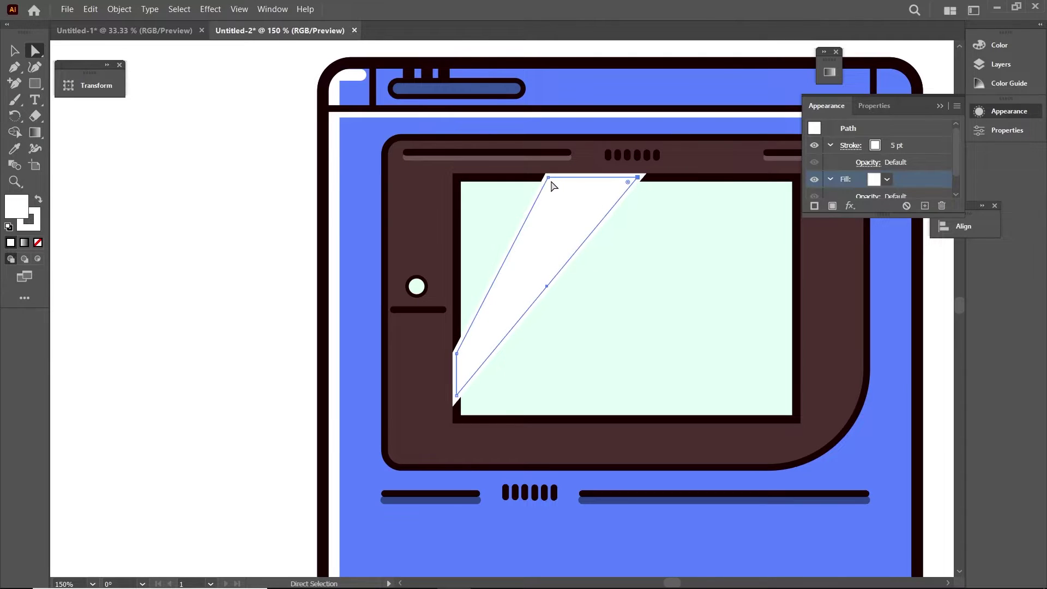
drag(548, 178, 608, 177)
Step: Duplicate the stripe to the right and reshape its corners to fit the screen edges
drag(561, 244, 698, 262)
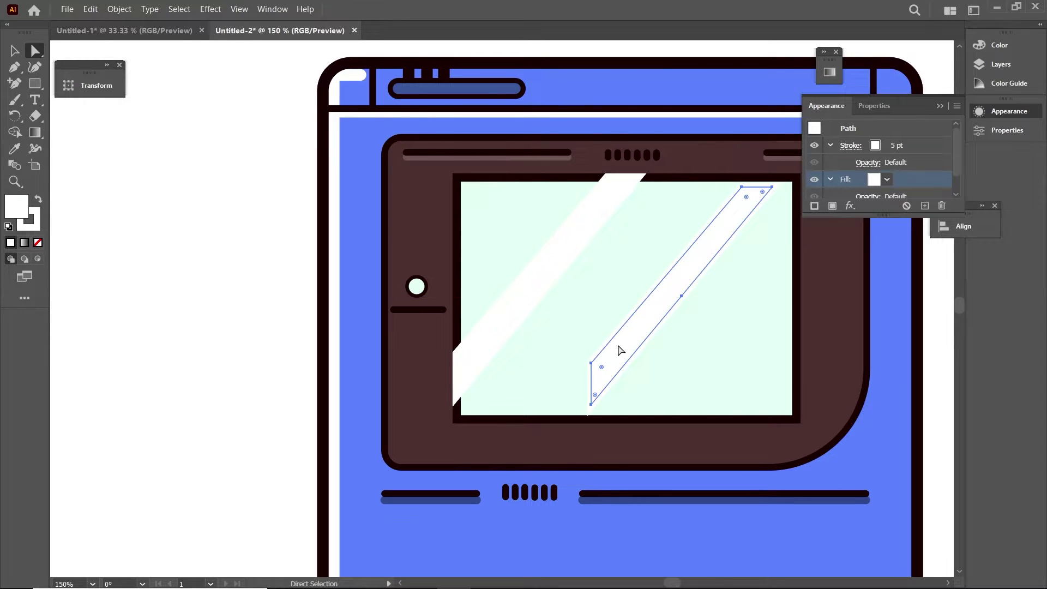
drag(591, 405, 602, 417)
mouse_move(592, 364)
mouse_down()
mouse_move(577, 417)
mouse_move(566, 419)
mouse_up()
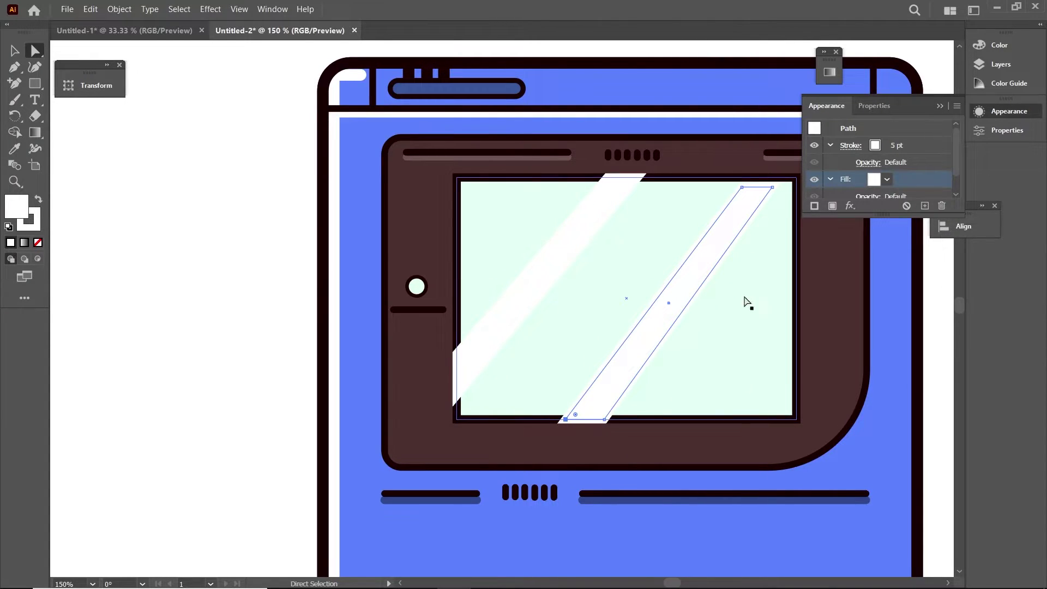
mouse_move(773, 187)
mouse_down()
mouse_move(772, 177)
mouse_move(738, 177)
mouse_up()
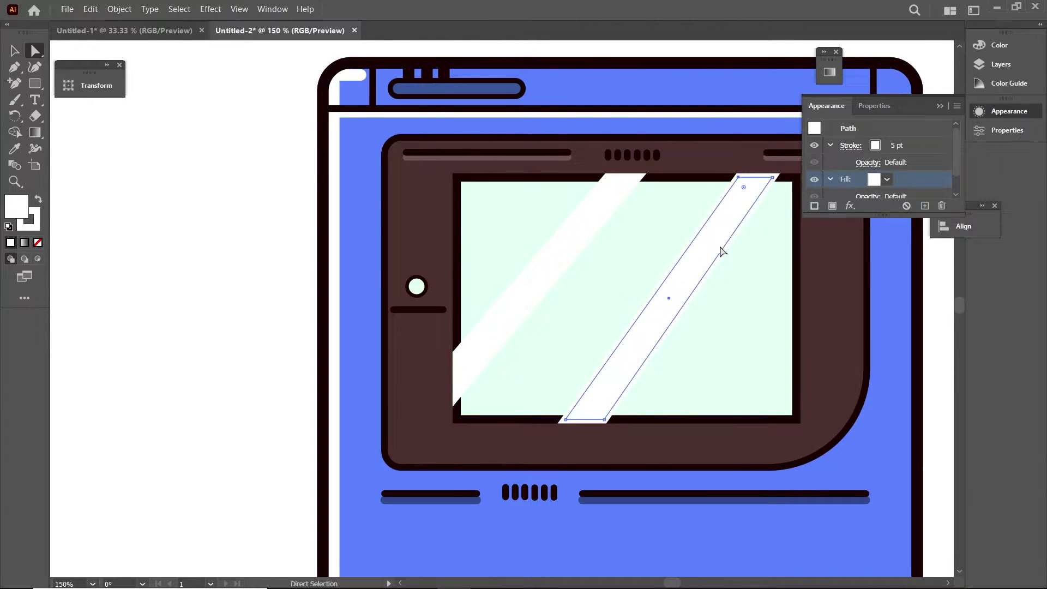
click(14, 51)
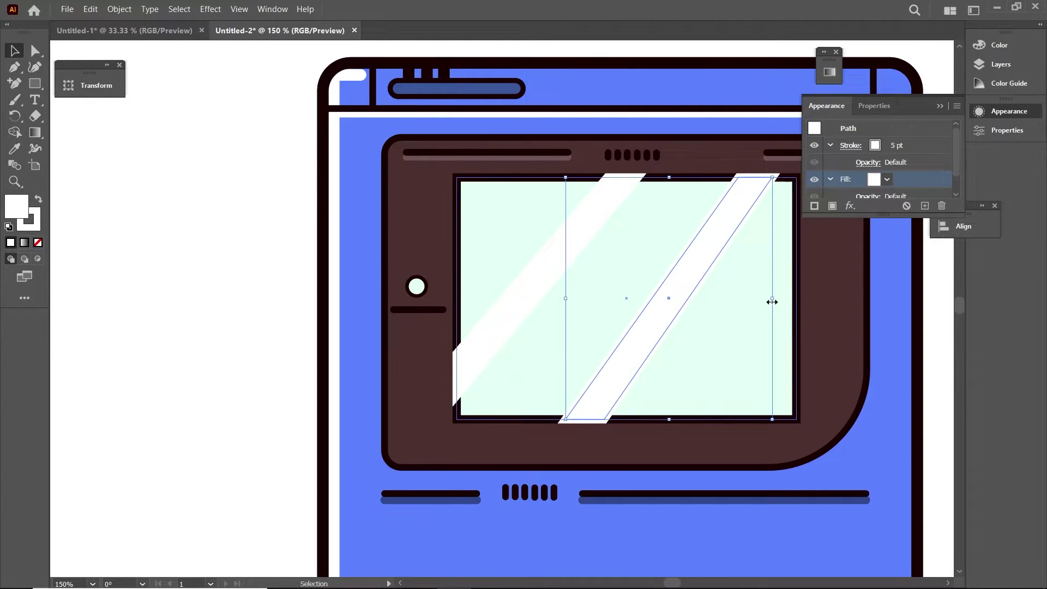
key(a)
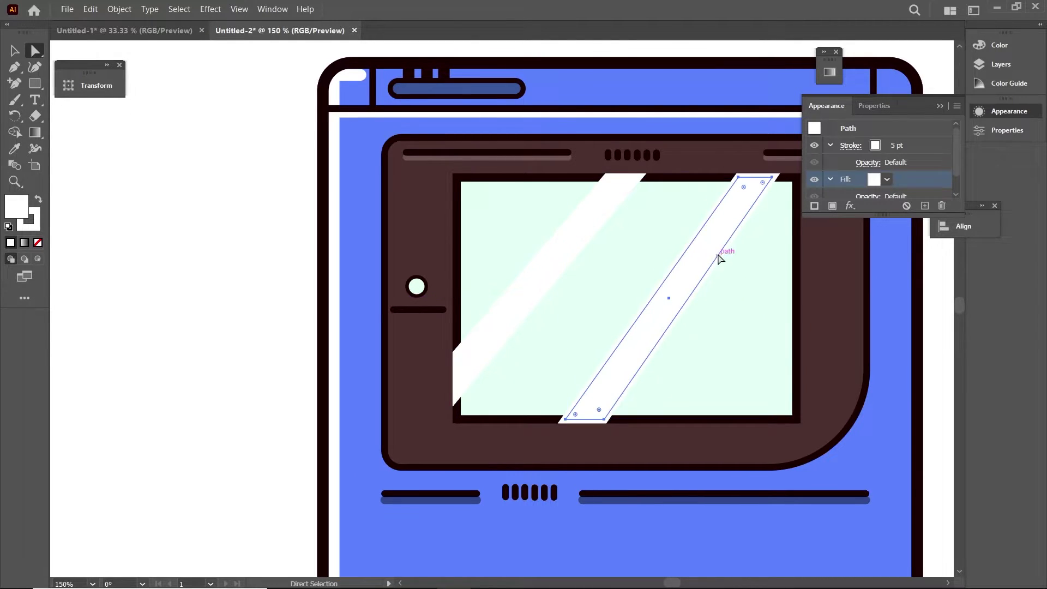
click(507, 182)
click(506, 179)
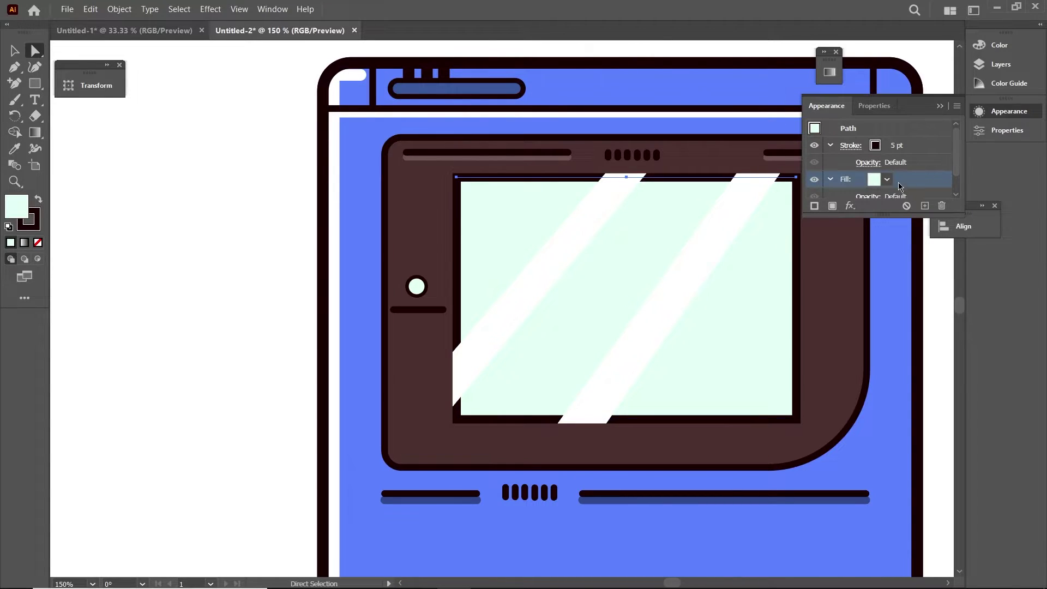
Step: Select the two white glare stripes lying over the light-green screen
click(882, 183)
click(751, 206)
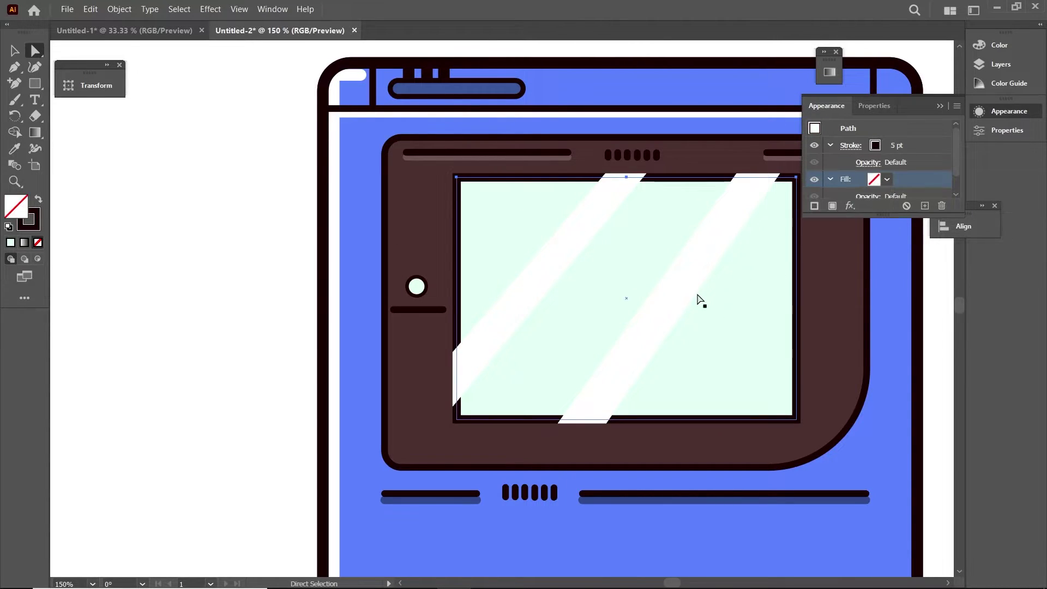
click(687, 298)
alt+click(697, 272)
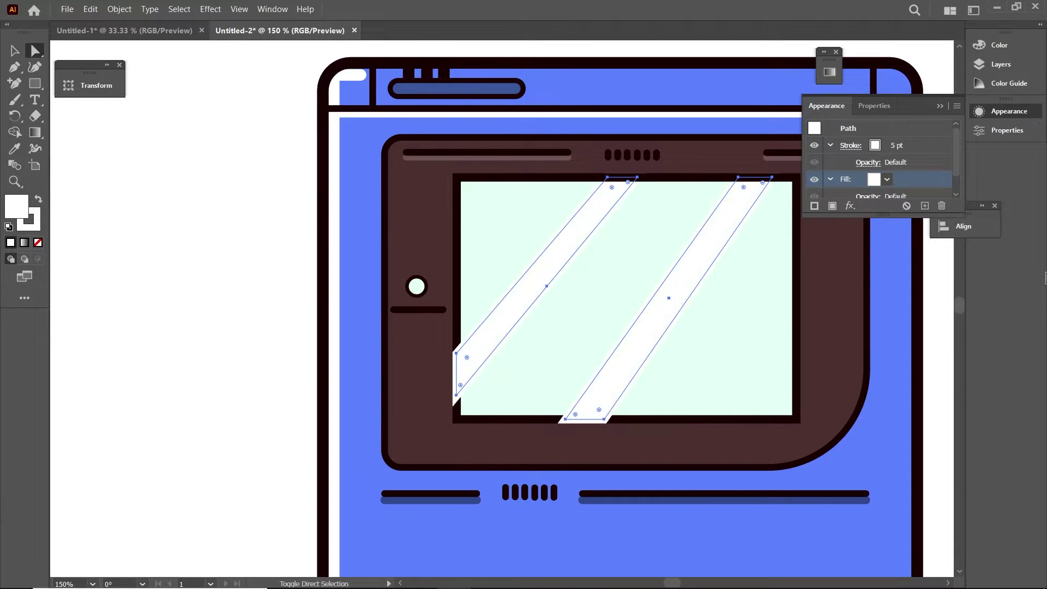
click(610, 309)
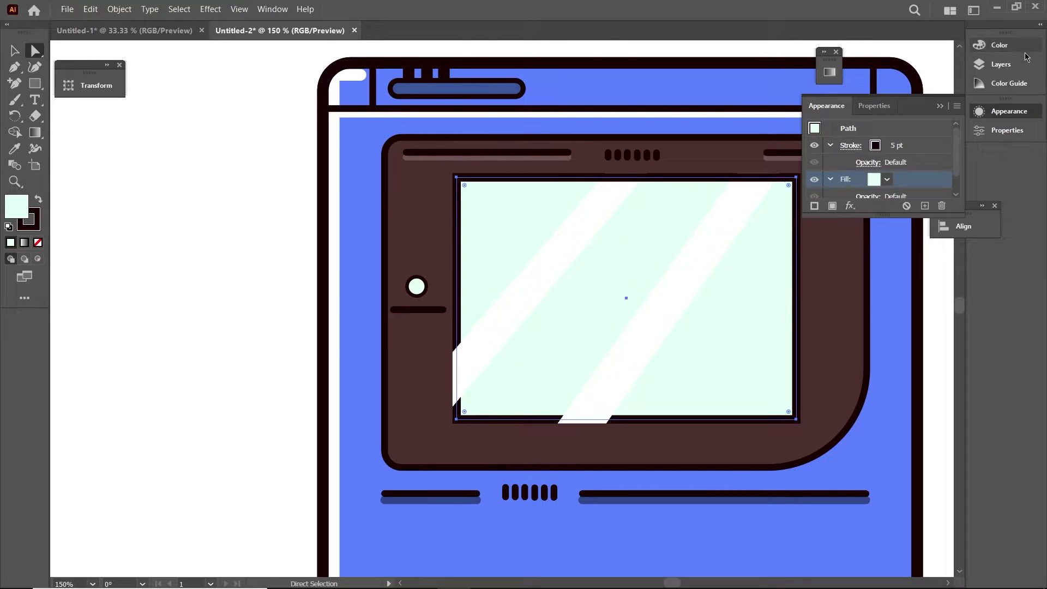
Step: Find the stripes in Layer 1 and delete both white glare stripes
click(1003, 66)
click(846, 60)
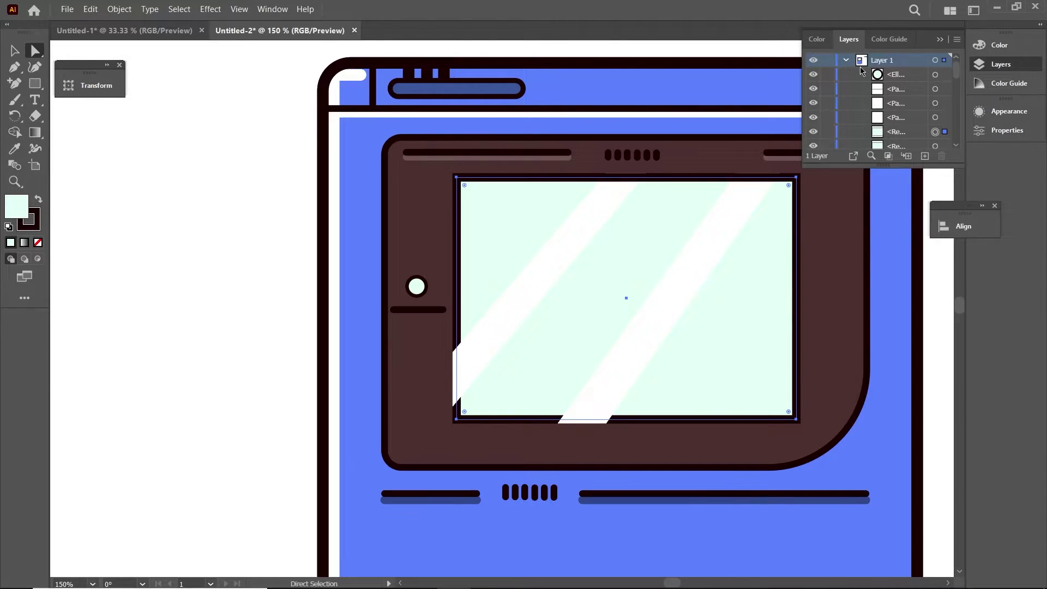
scroll(895, 125, down, 3)
click(842, 322)
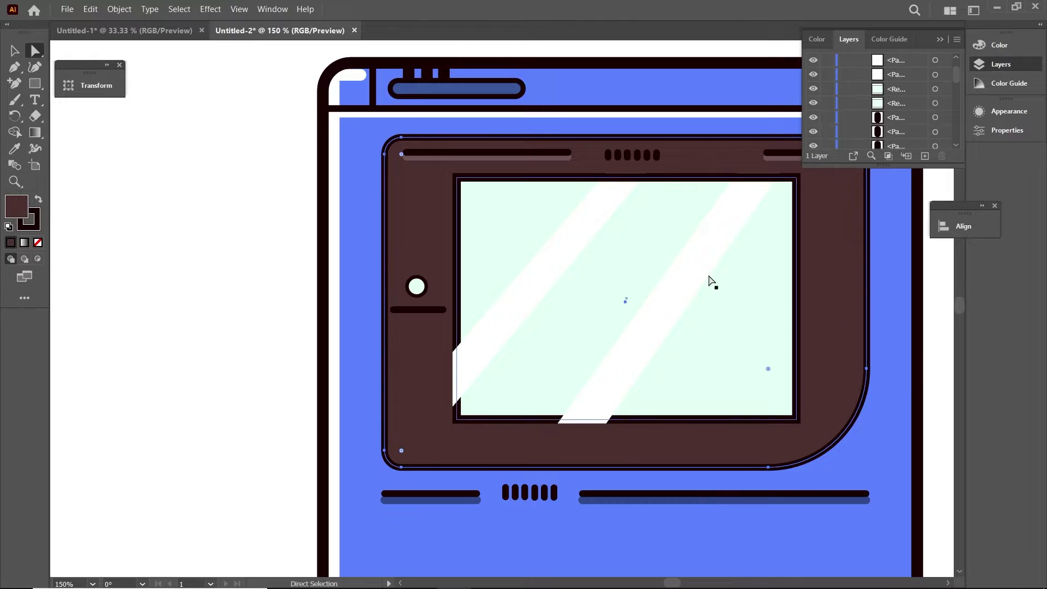
click(688, 273)
drag(591, 261, 612, 265)
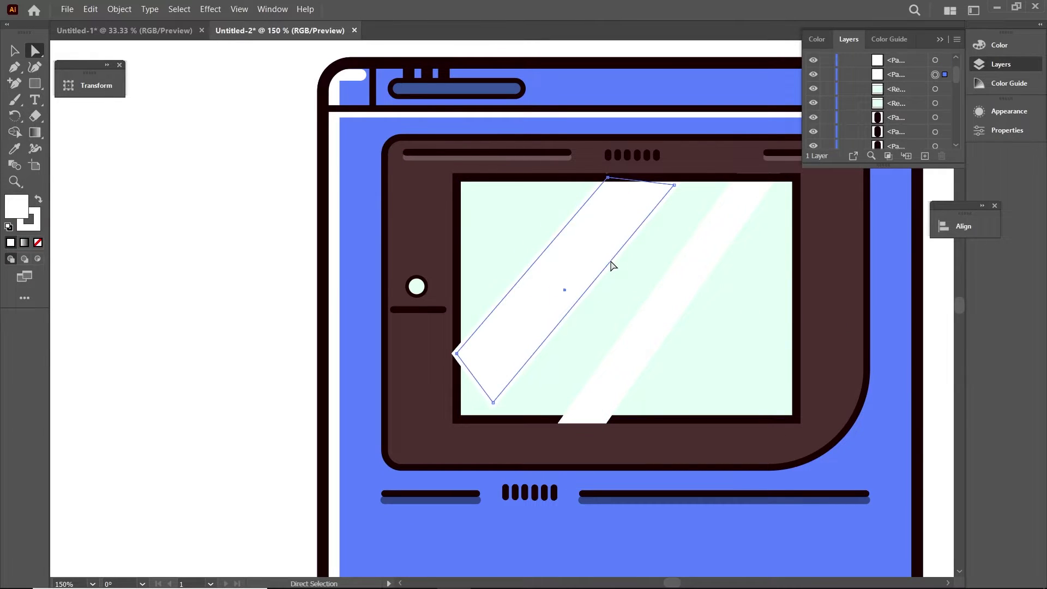
key(Delete)
click(681, 278)
key(Delete)
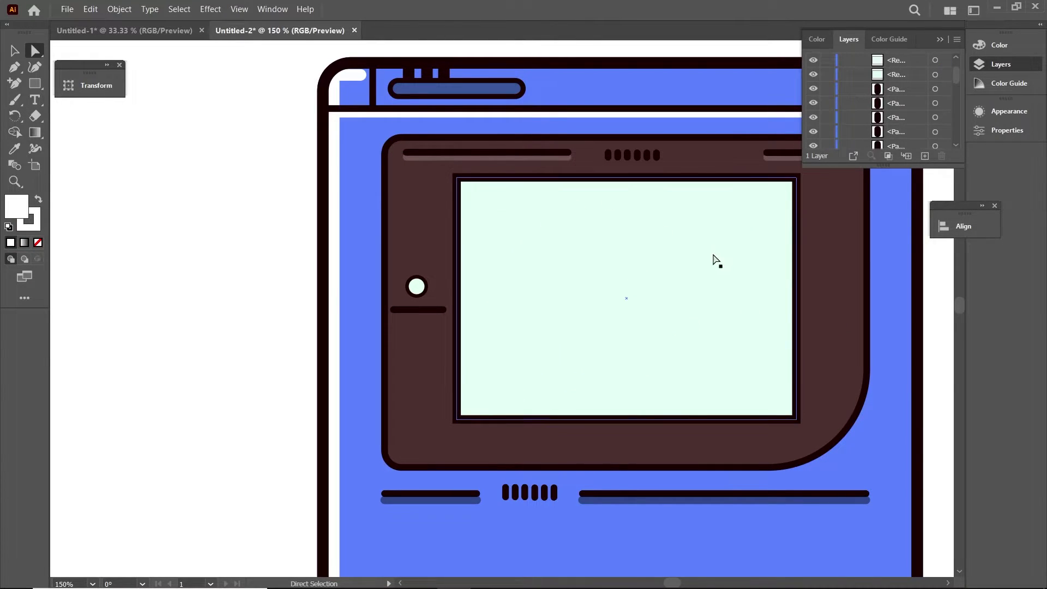
Step: Draw a circle on the lower-left of the blue body, sized as a button
scroll(719, 281, down, 1)
scroll(719, 284, down, 2)
scroll(701, 194, down, 2)
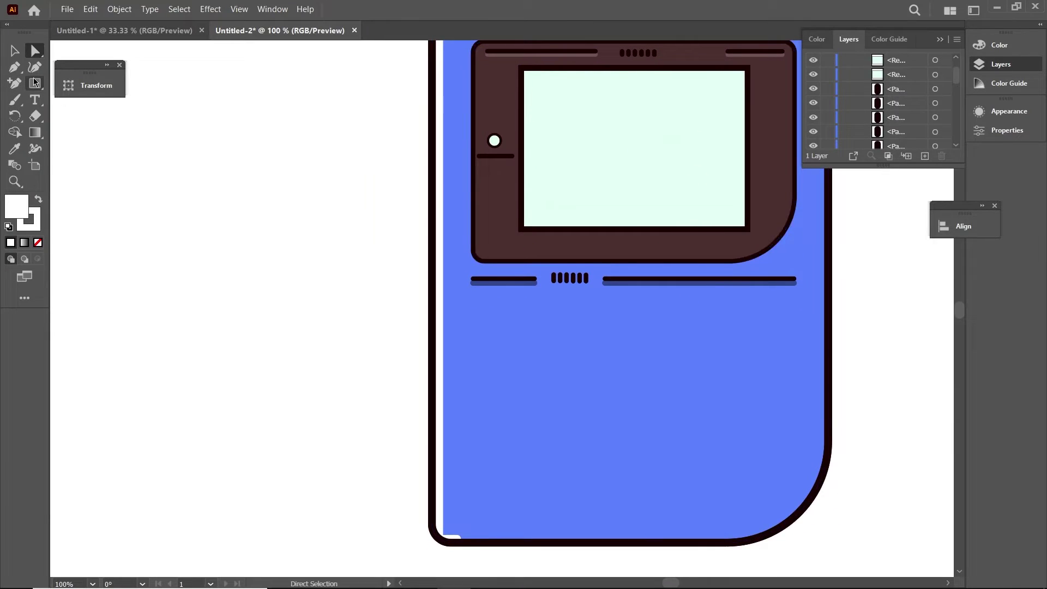
drag(34, 83, 72, 98)
drag(473, 334, 600, 461)
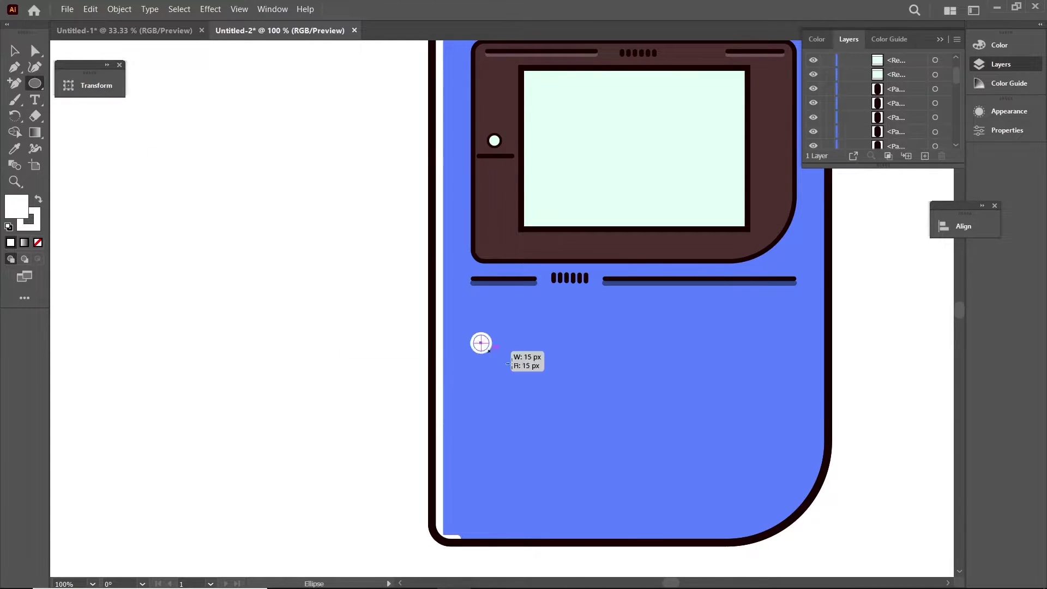
key(v)
drag(545, 374, 529, 351)
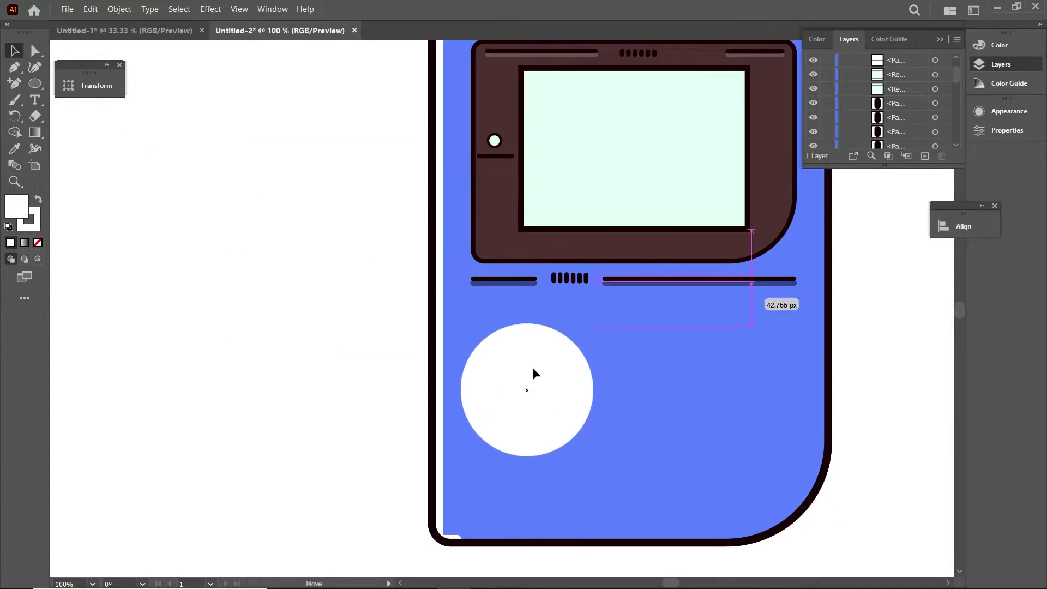
drag(583, 439, 536, 387)
Step: Fill the circle with the sampled body blue, then darken it to dark blue
key(ctrl+minus)
key(i)
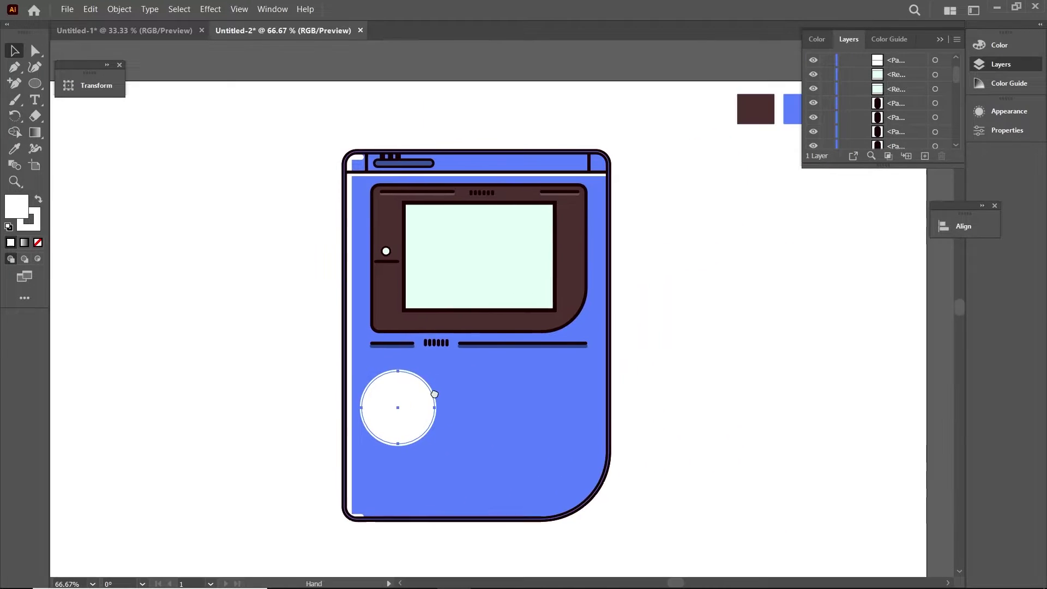
scroll(579, 280, right, 5)
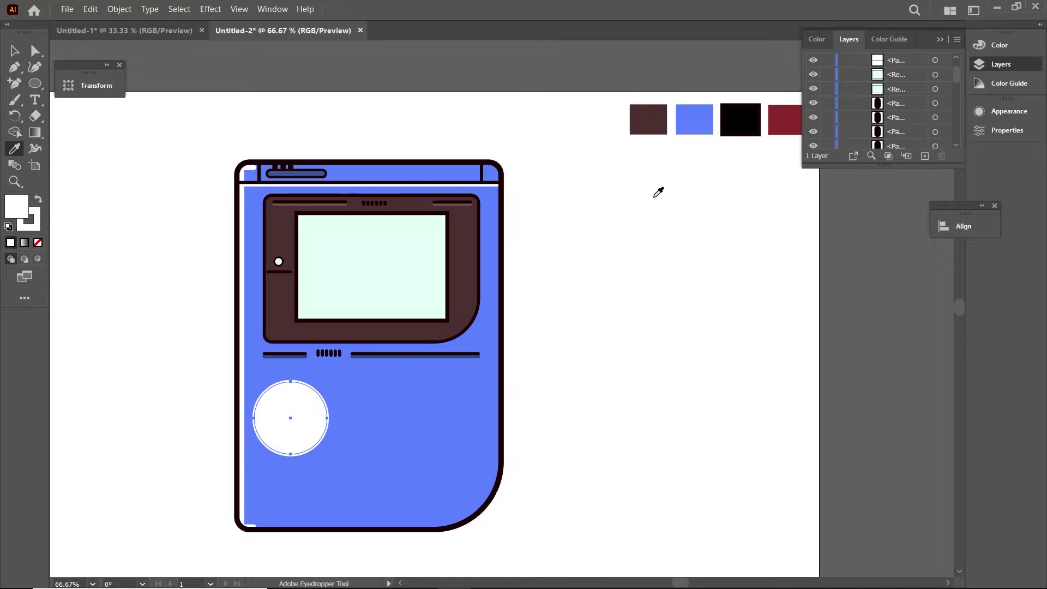
click(679, 134)
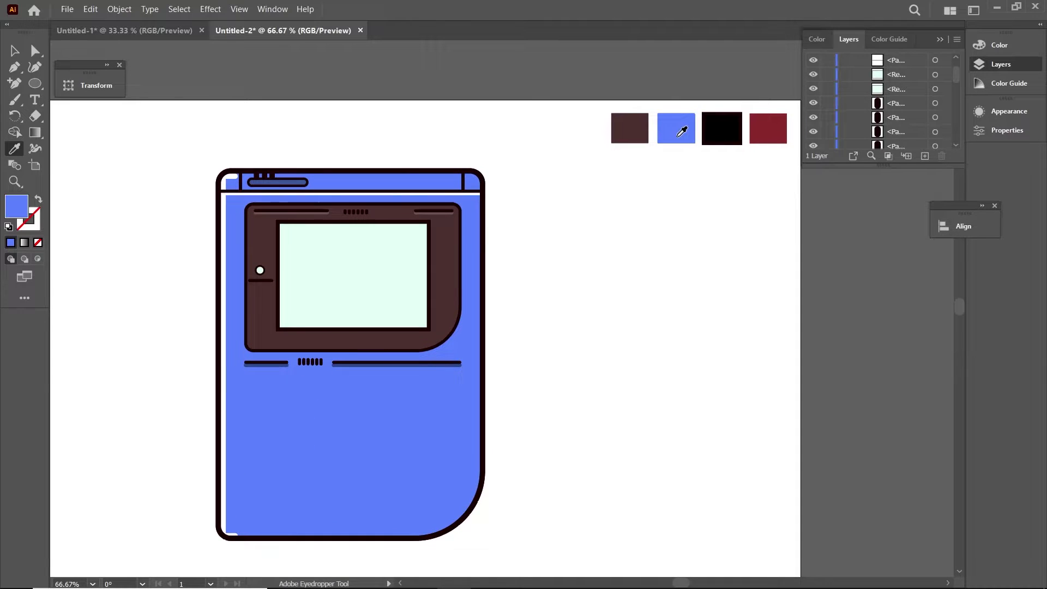
double_click(17, 205)
drag(676, 278, 669, 327)
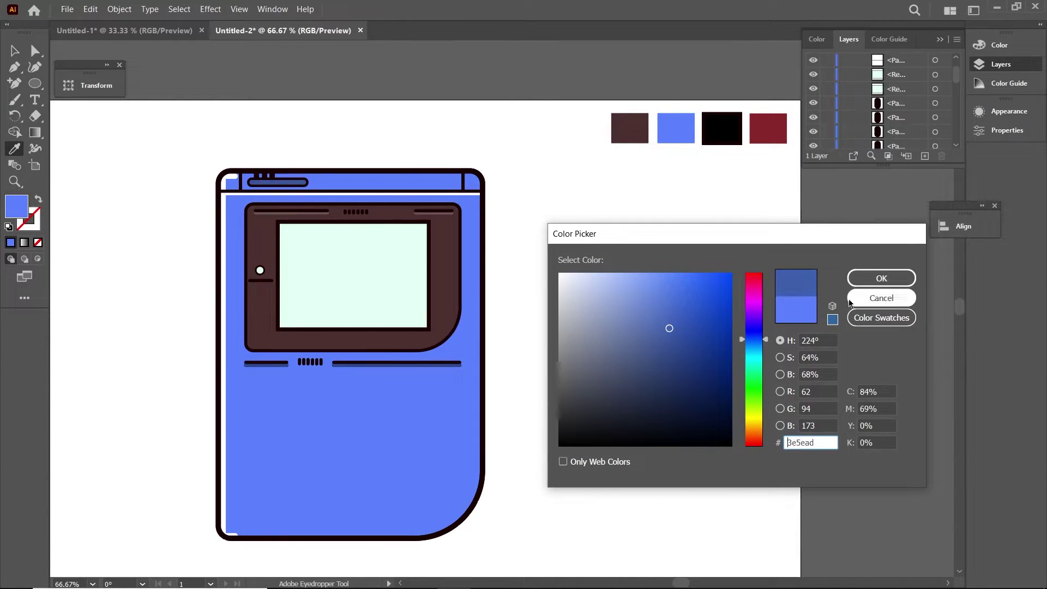
click(858, 280)
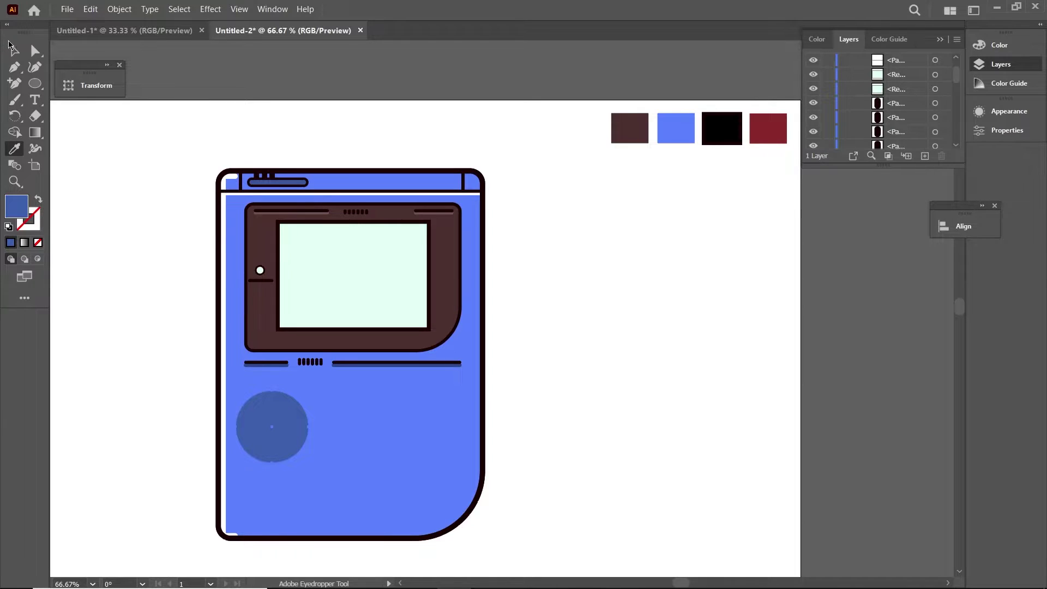
Step: Give the dark blue circle a thick black outline
click(14, 50)
click(722, 129)
double_click(16, 206)
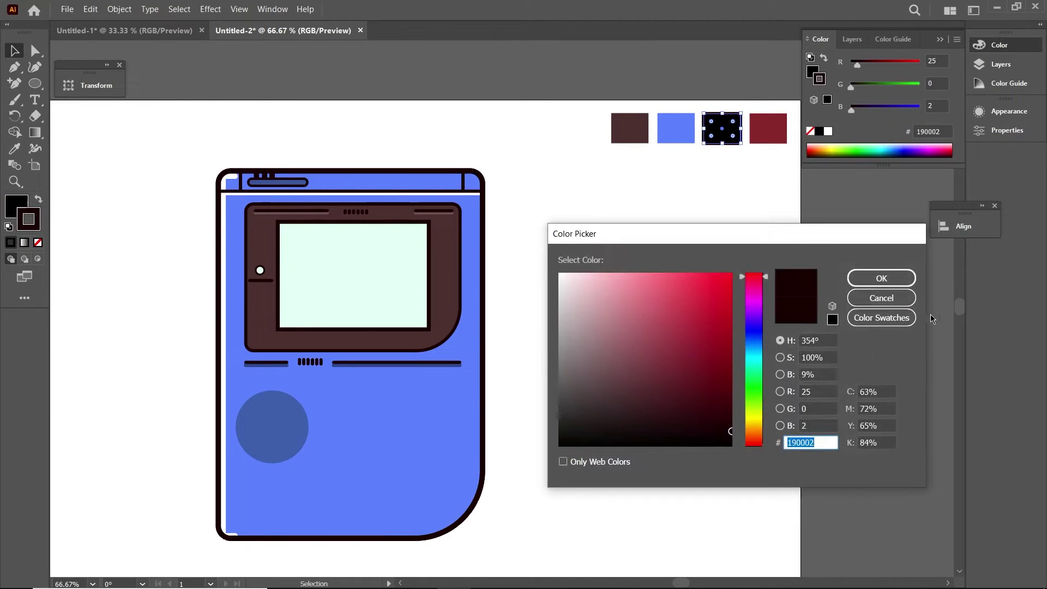
key(Return)
click(254, 428)
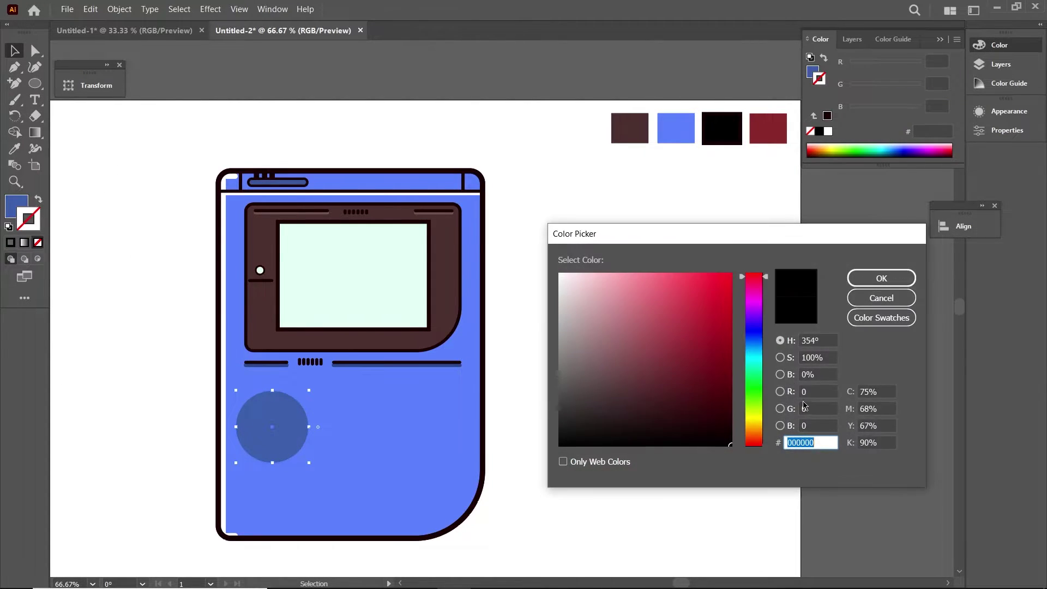
click(882, 278)
click(1008, 111)
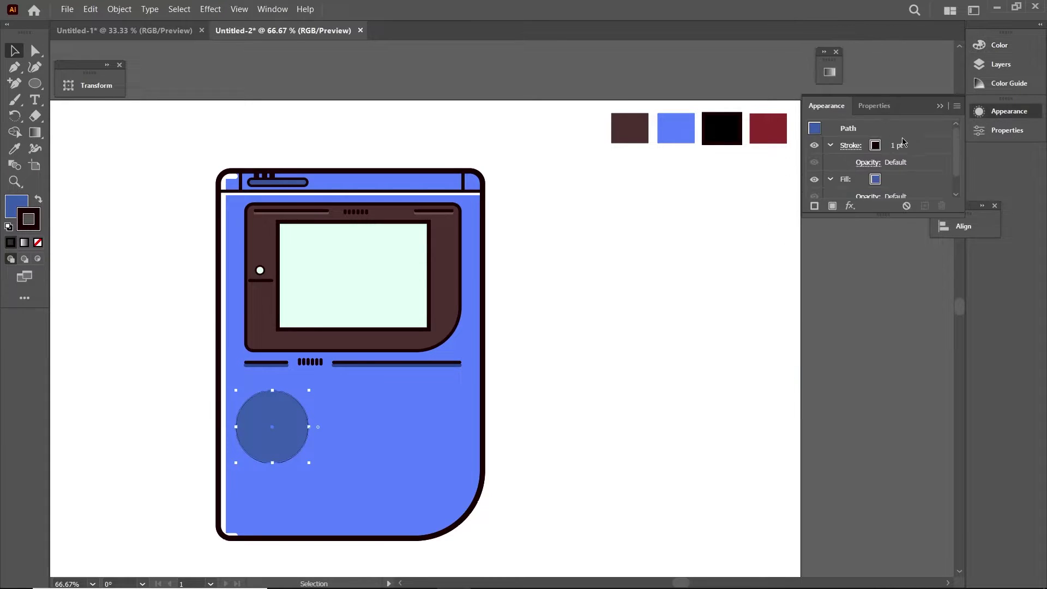
click(903, 142)
click(902, 142)
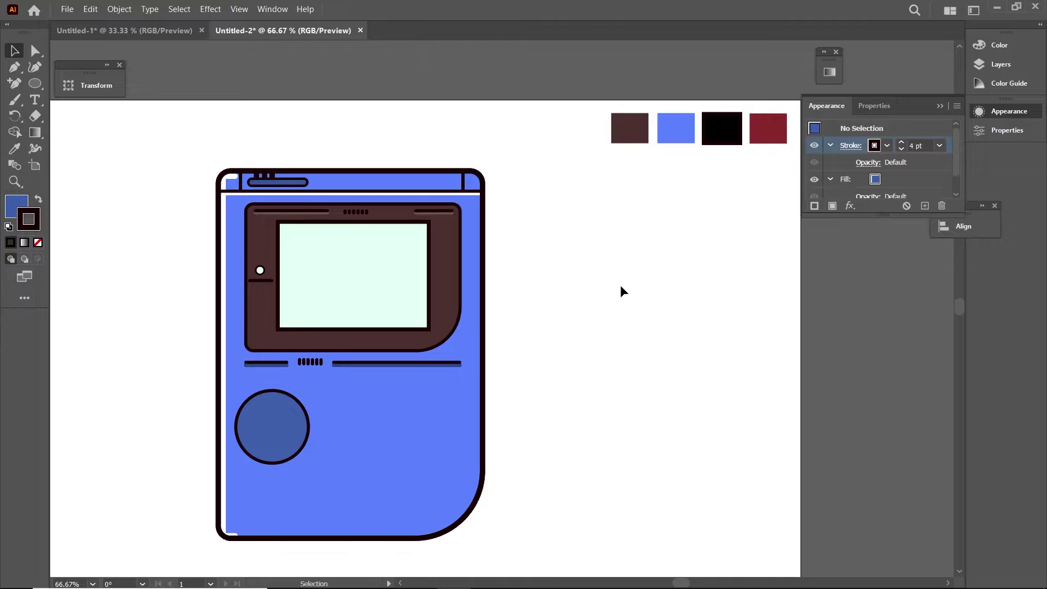
Step: Draw a tall rectangle over the round blue button
scroll(175, 411, up, 2)
scroll(293, 320, down, 2)
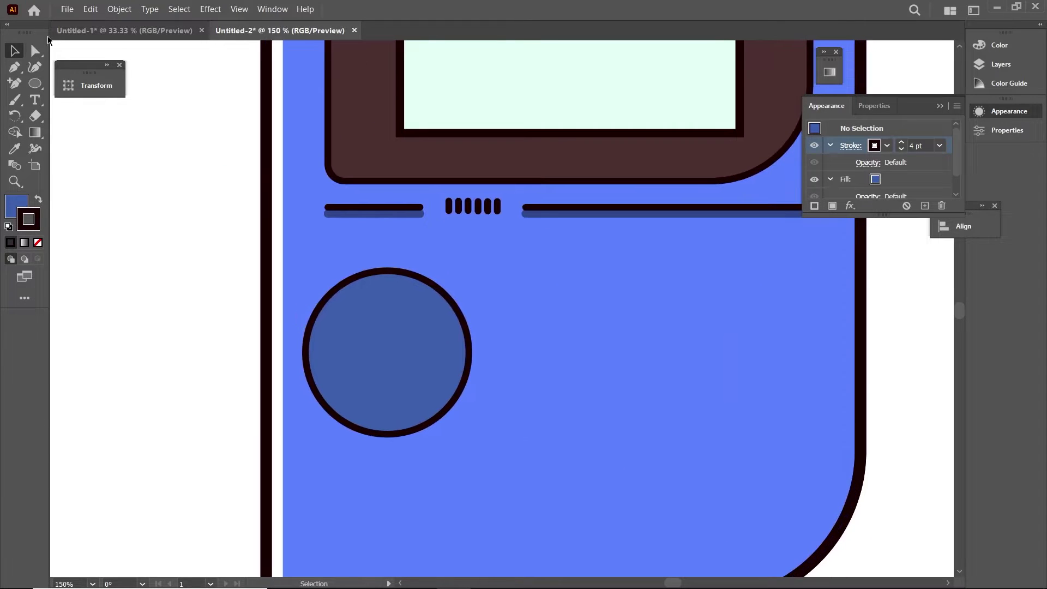
click(36, 85)
click(102, 83)
scroll(350, 333, up, 1)
scroll(464, 206, up, 1)
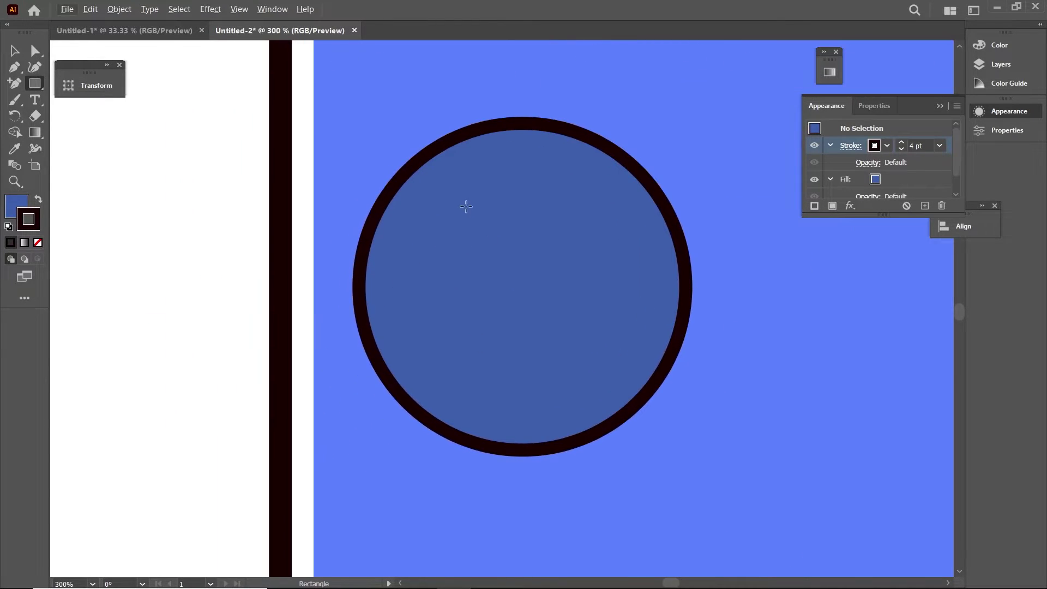
drag(492, 186, 561, 387)
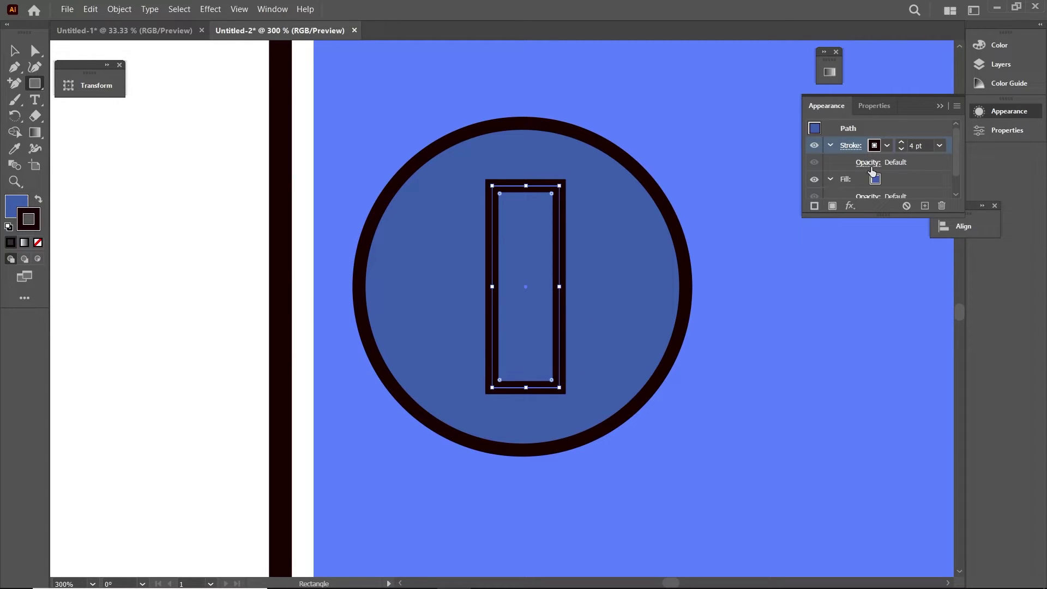
Step: Set the rectangle's outline to 2 pt and check the dark brown sample's value
click(902, 150)
click(902, 150)
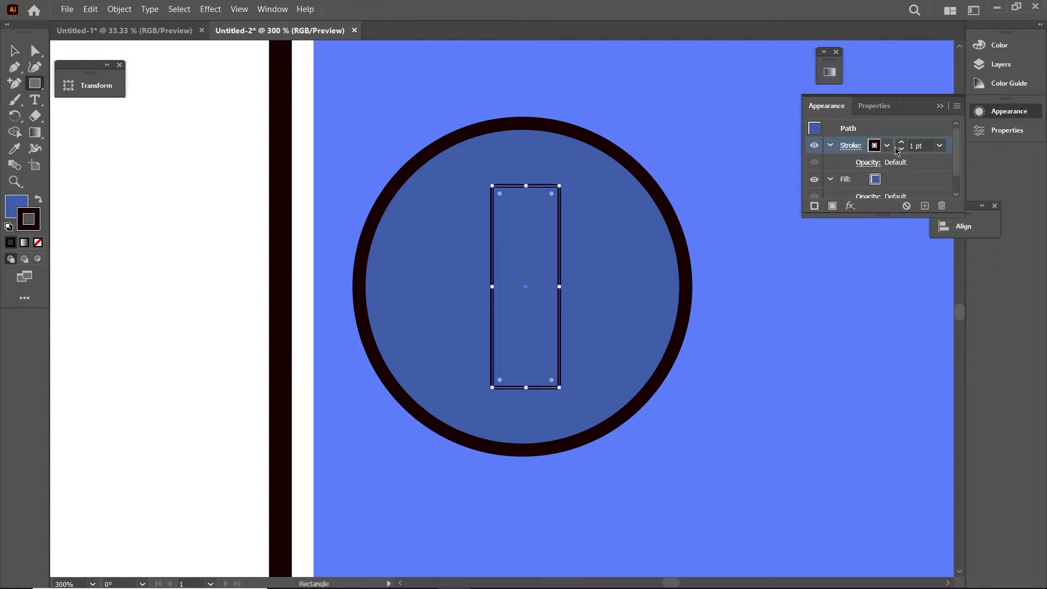
click(901, 143)
click(901, 143)
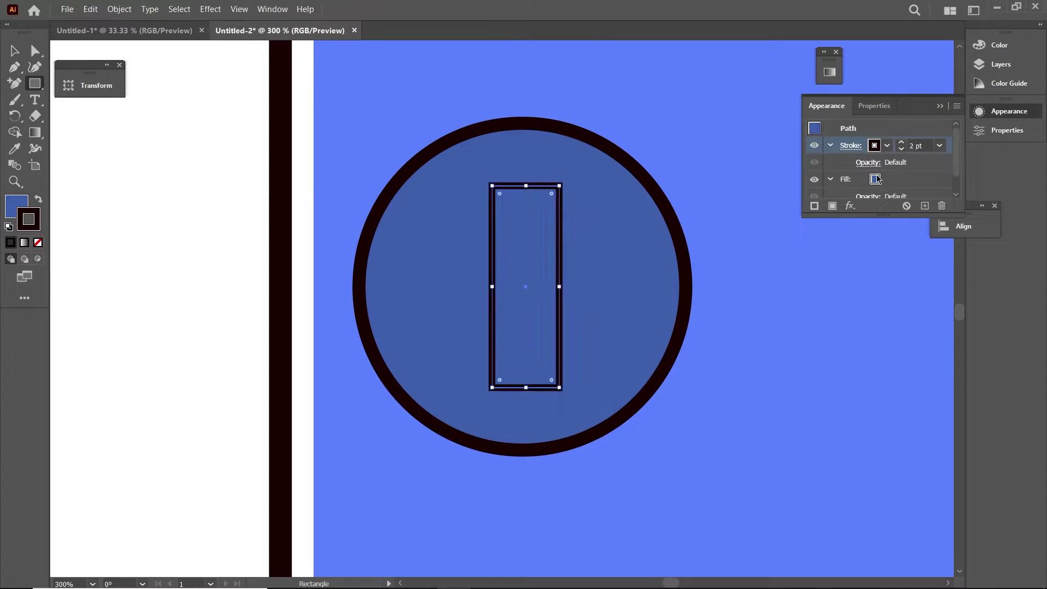
click(875, 179)
key(ctrl+minus)
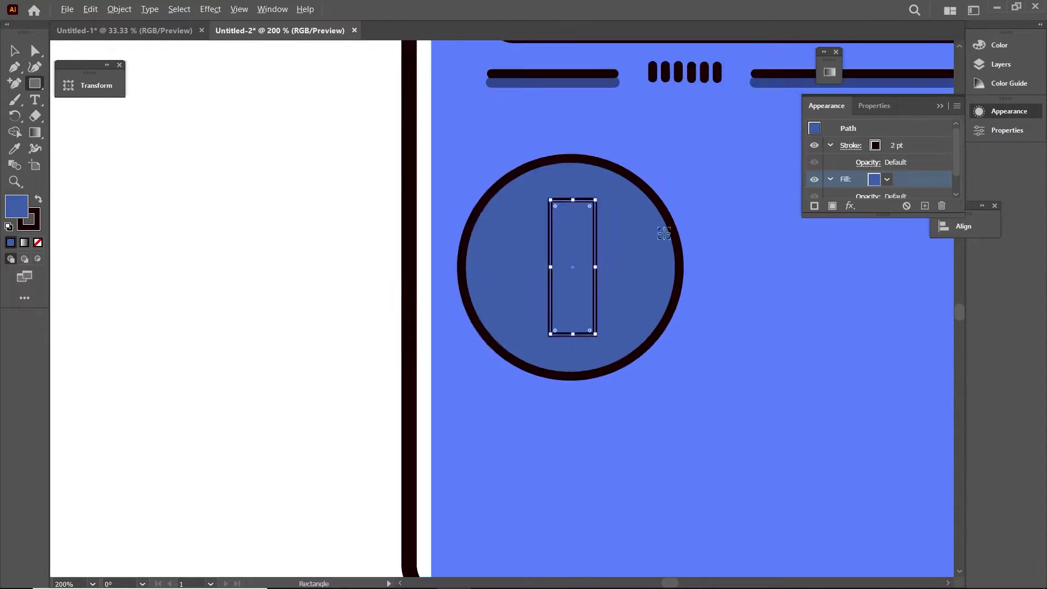
key(ctrl+minus)
key(ctrl+minus)
key(ctrl+minus)
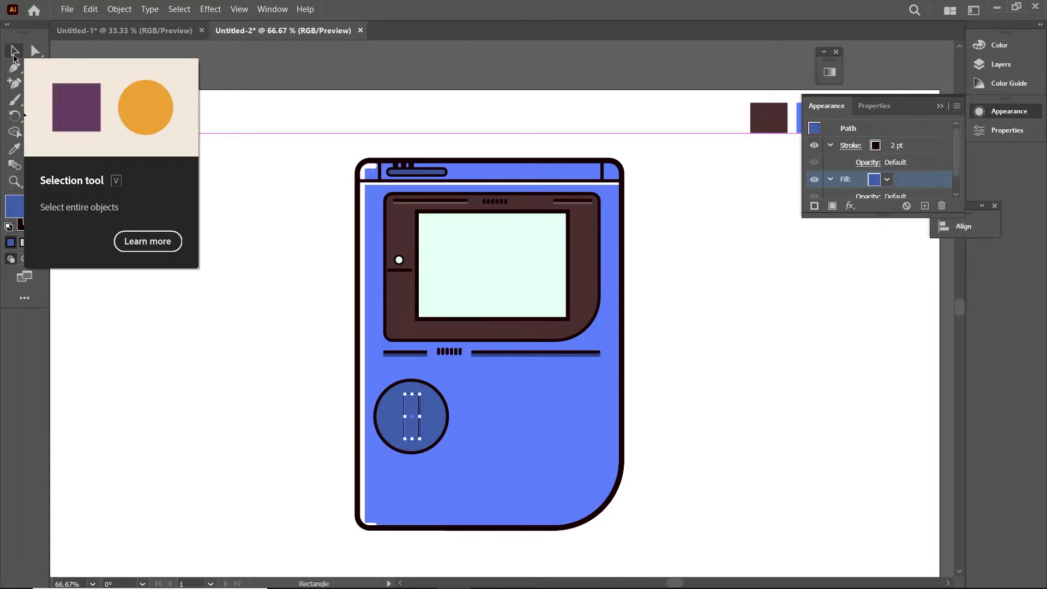
click(769, 117)
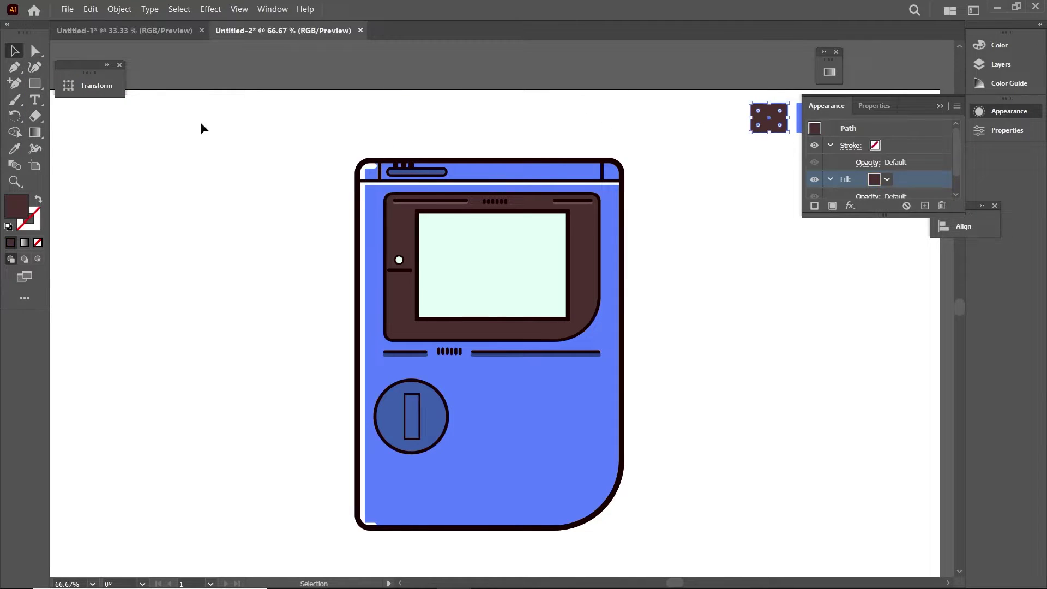
double_click(10, 212)
click(889, 276)
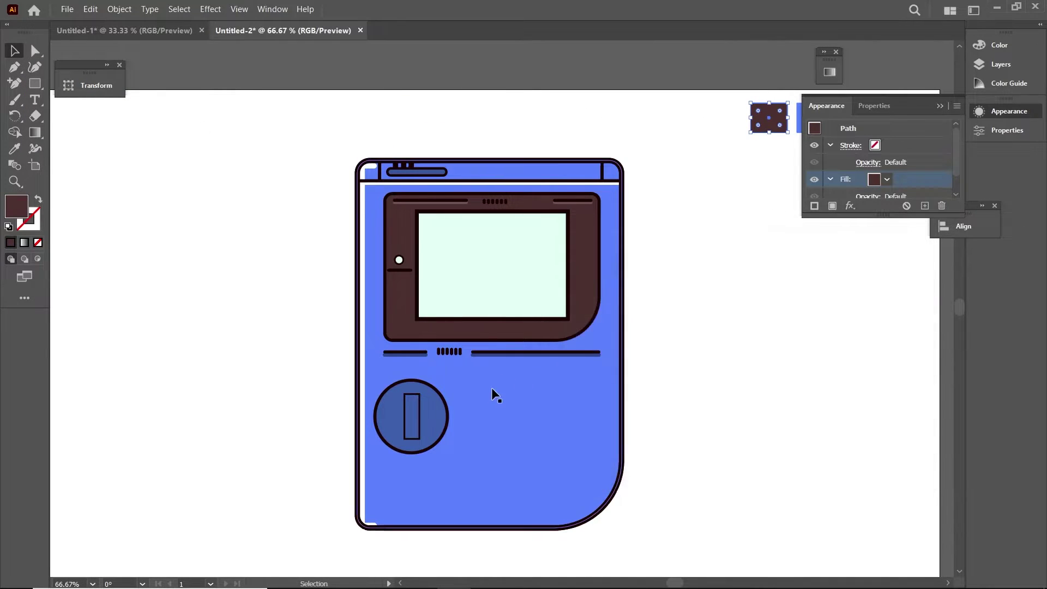
Step: Apply the brown to the bar's outline and try a dark grey fill
click(405, 410)
click(31, 229)
double_click(31, 230)
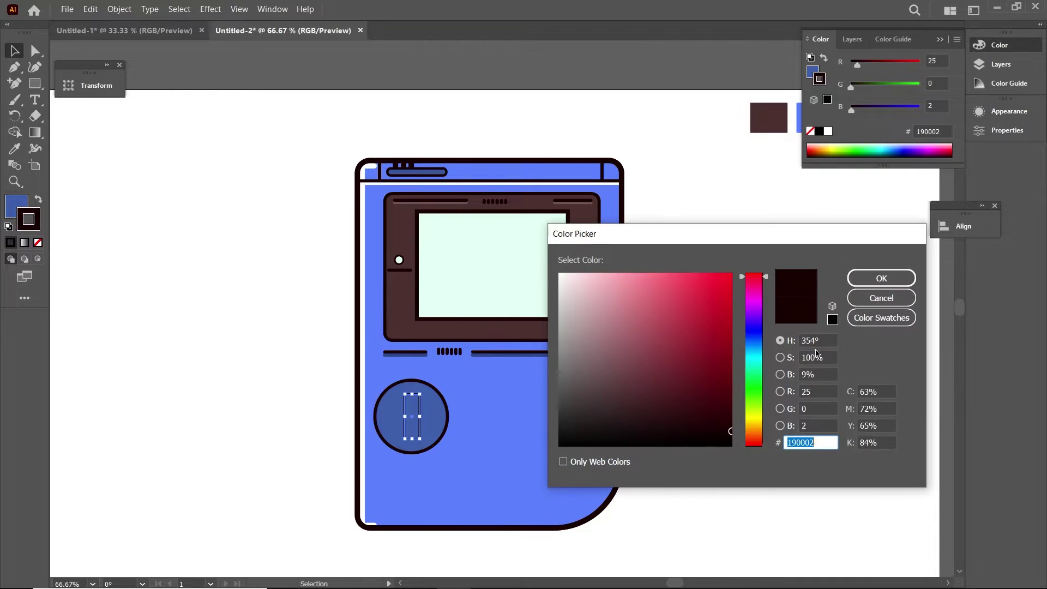
key(Return)
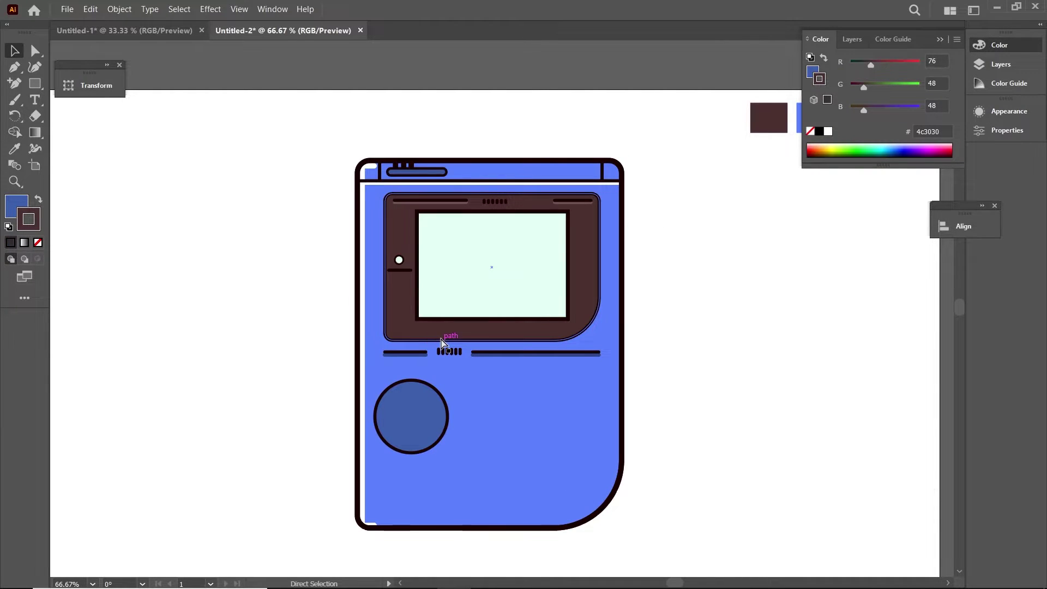
click(412, 416)
double_click(17, 206)
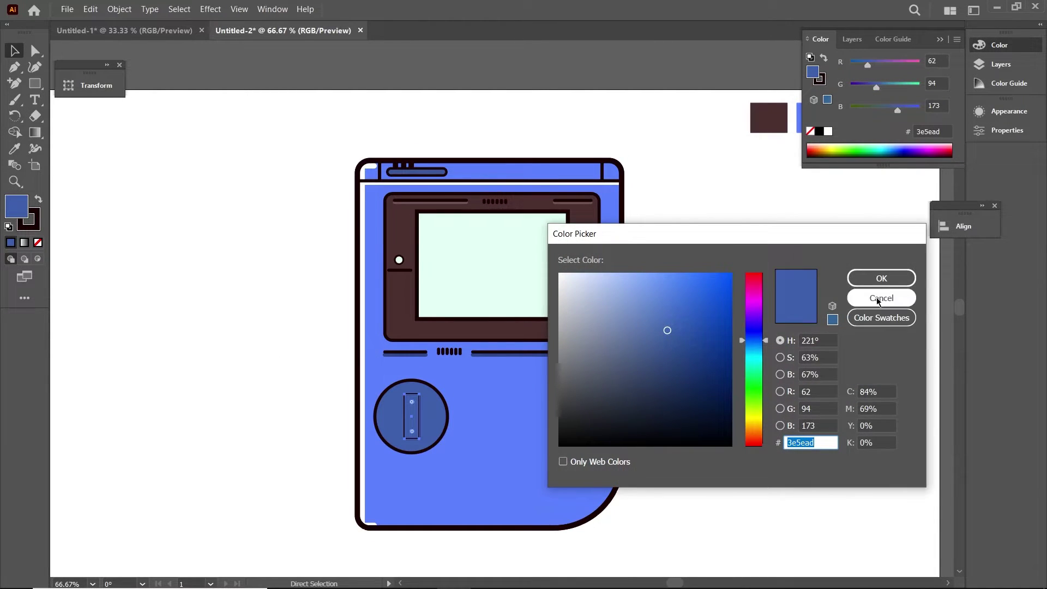
click(879, 299)
key(ctrl+1)
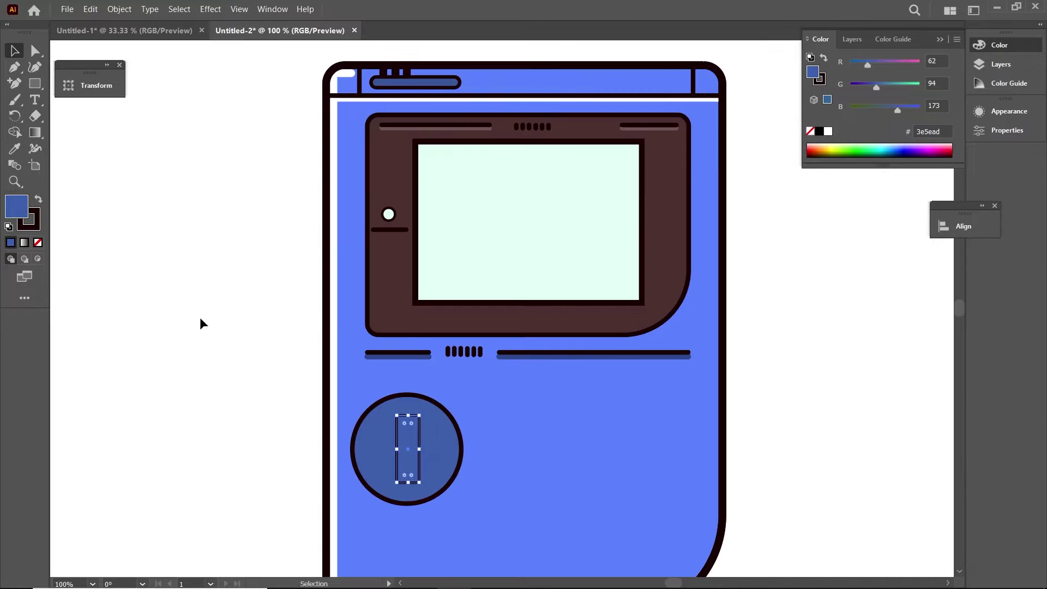
double_click(17, 206)
drag(564, 378, 555, 395)
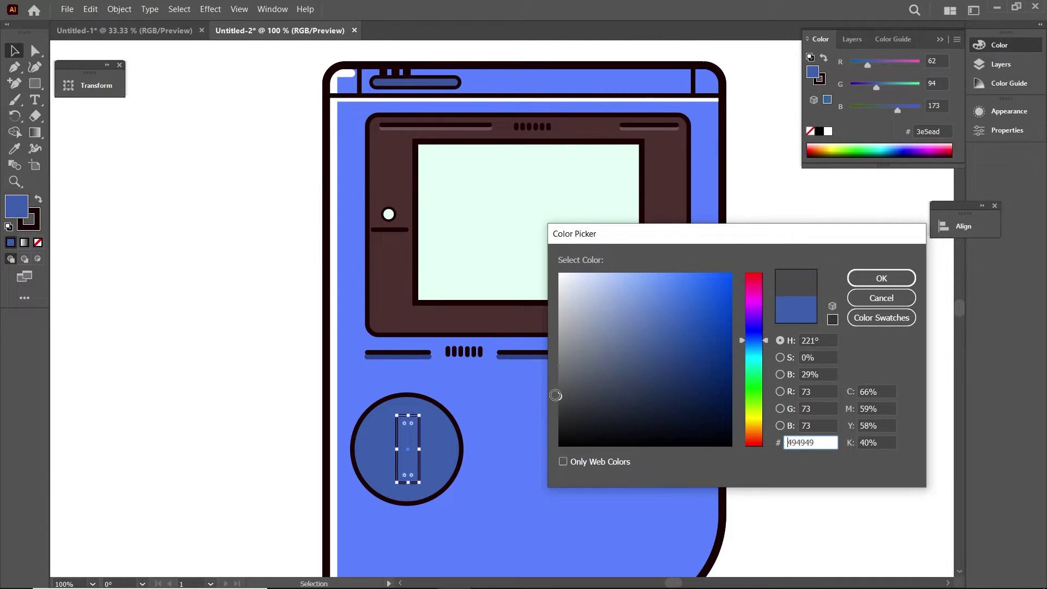
click(848, 299)
Step: Eyedropper the bezel brown onto the bar and set its outline to 2 pt
key(i)
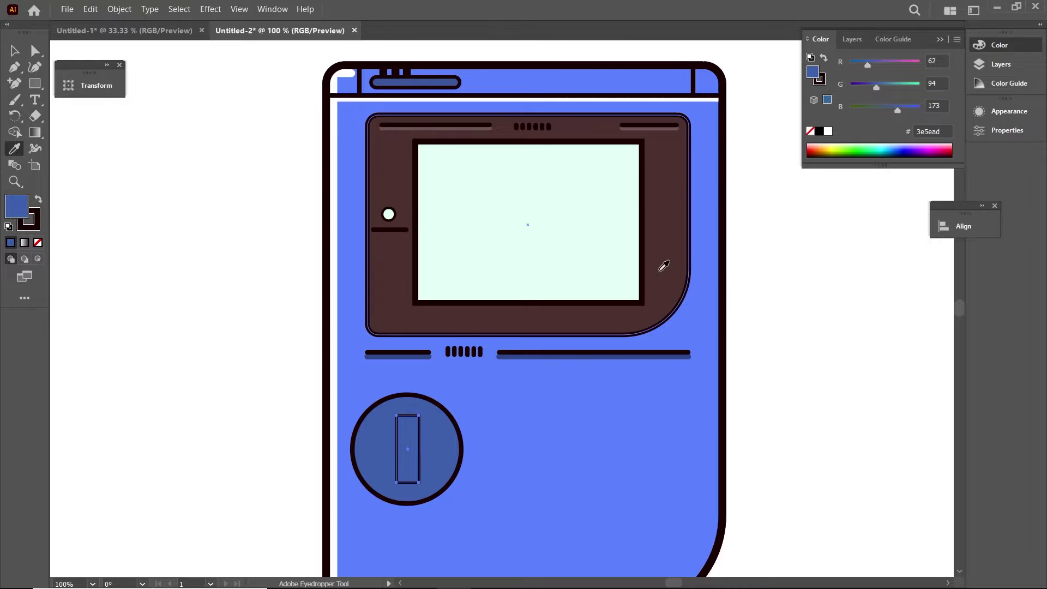
click(662, 264)
click(1009, 111)
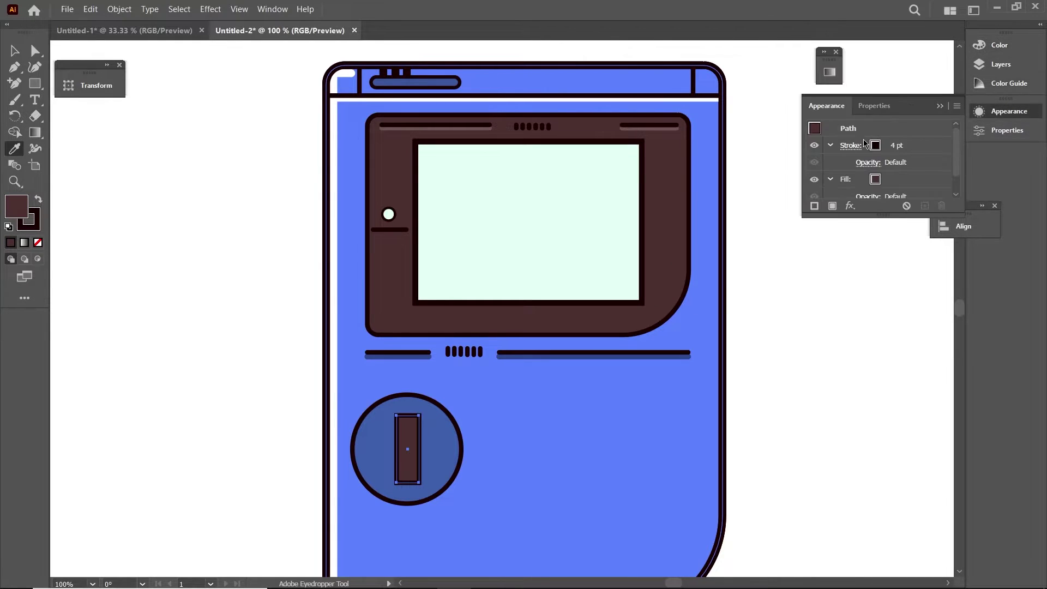
click(894, 145)
text(2)
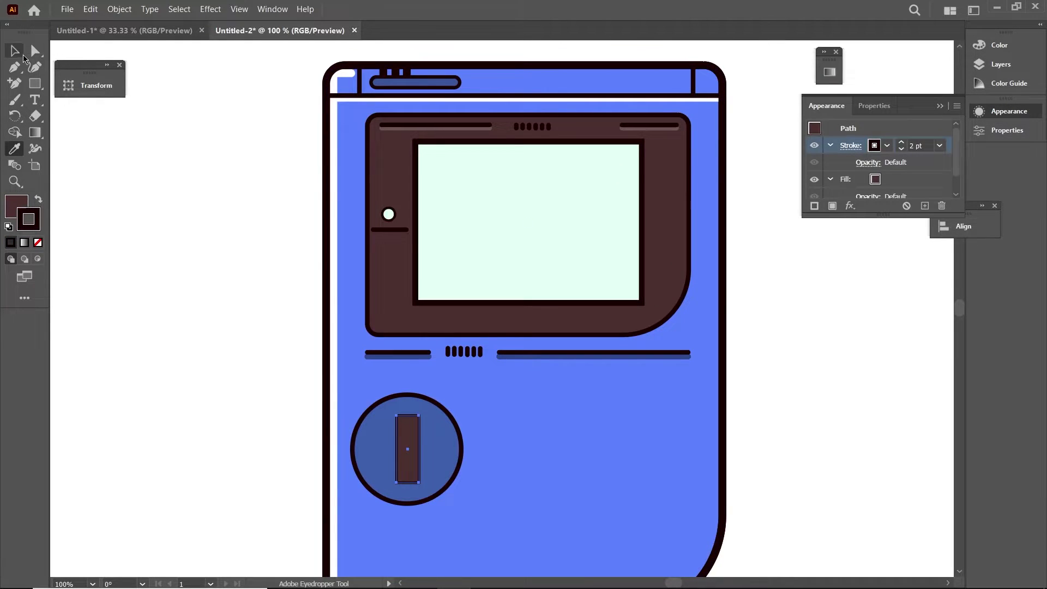
click(23, 57)
click(199, 222)
Step: Align the brown bar to the circle's horizontal and vertical centres
scroll(199, 221, down, 1)
scroll(239, 253, up, 1)
scroll(473, 273, up, 1)
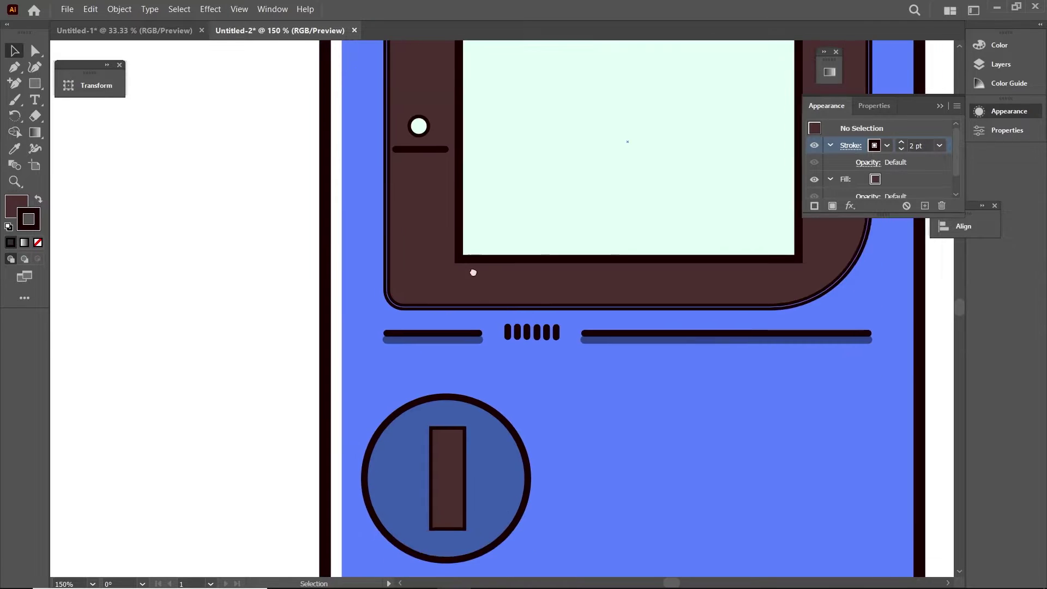
scroll(474, 273, down, 2)
click(475, 374)
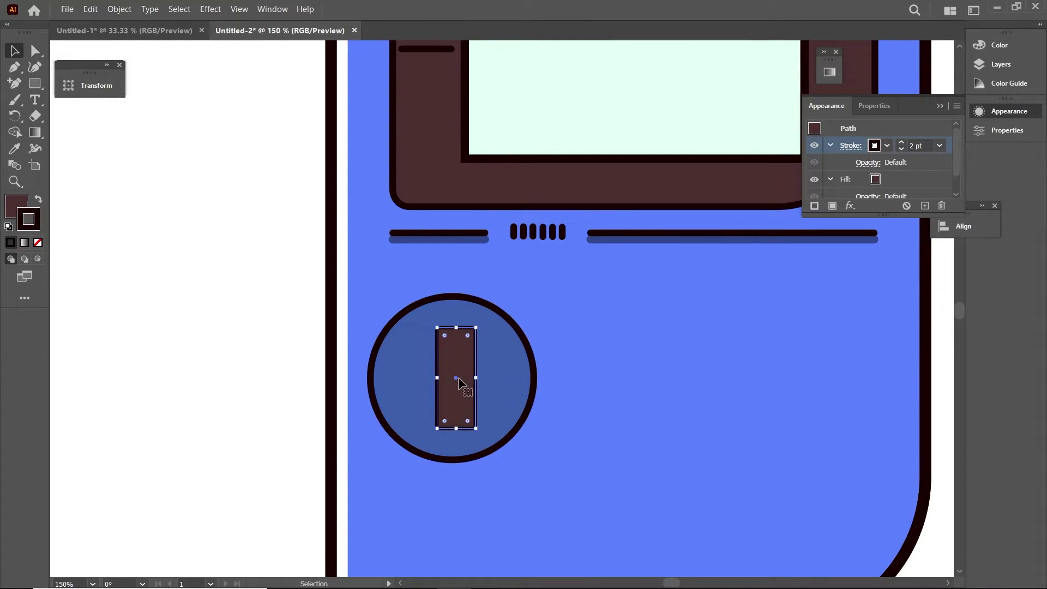
drag(458, 380, 453, 382)
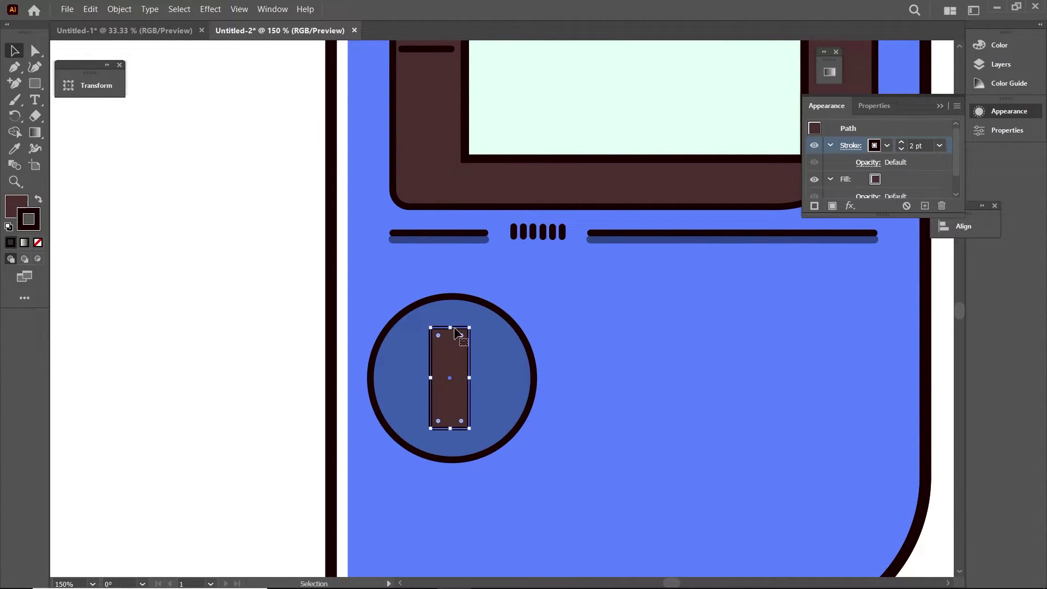
shift+click(534, 361)
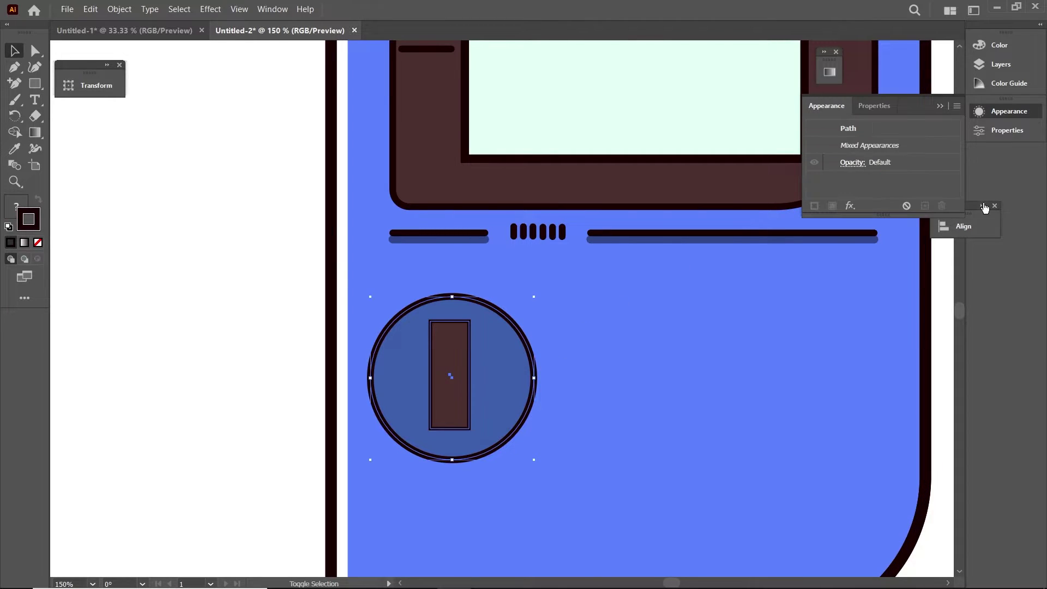
click(979, 210)
click(967, 256)
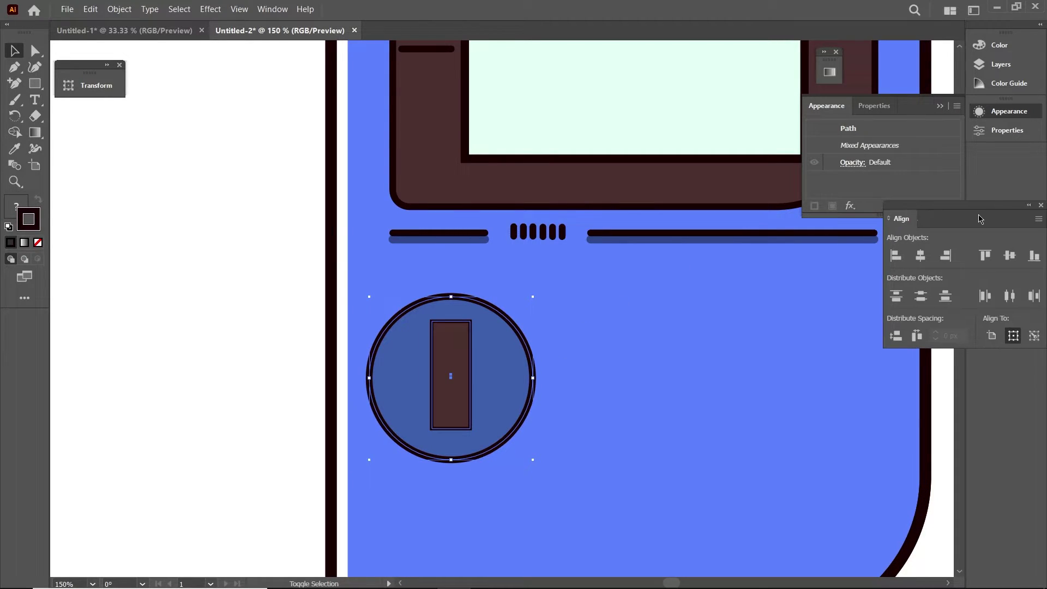
click(1003, 257)
click(758, 319)
click(448, 356)
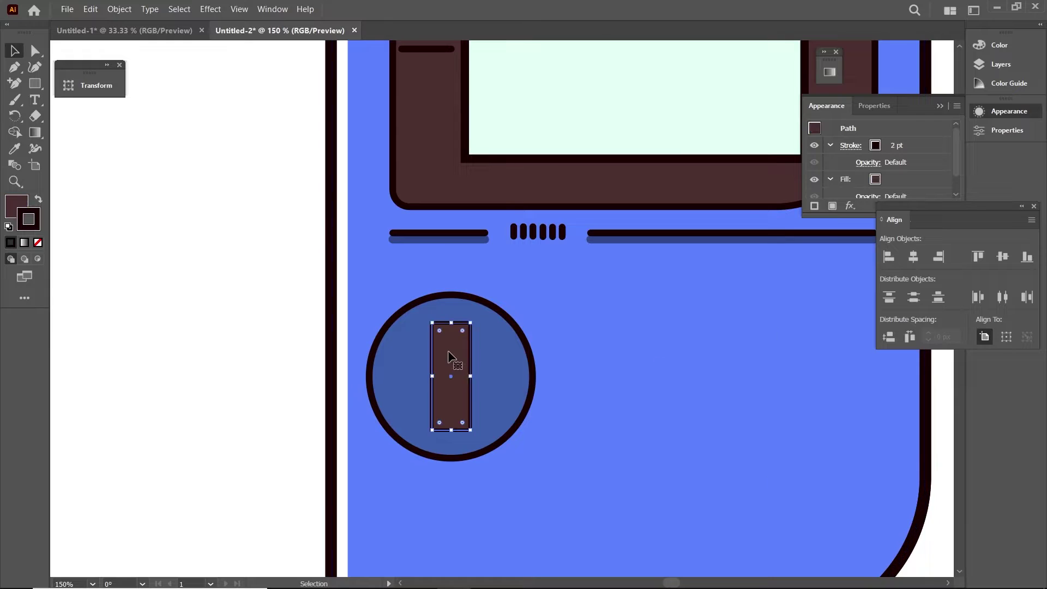
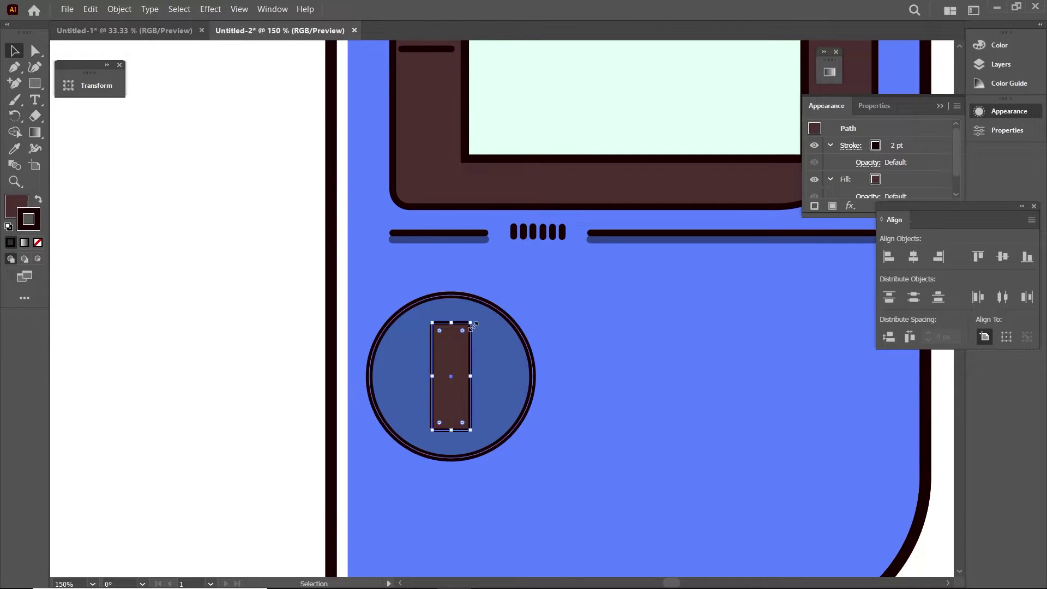
Step: Rotate the copied bar 90° and merge both bars into one plus-shaped cross with Shape Builder
drag(474, 322, 518, 384)
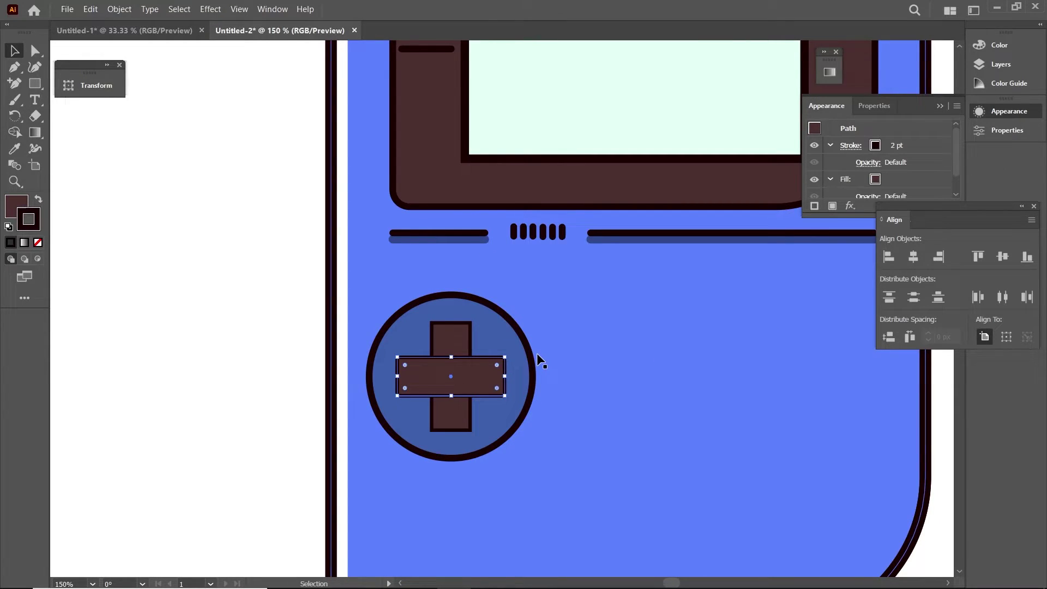
shift+click(451, 338)
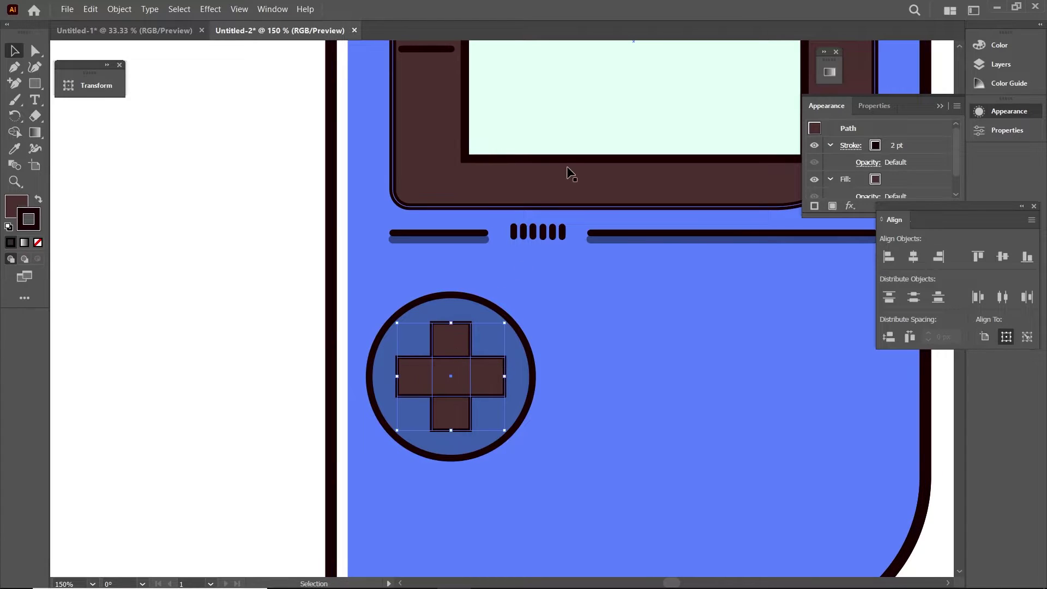
click(15, 133)
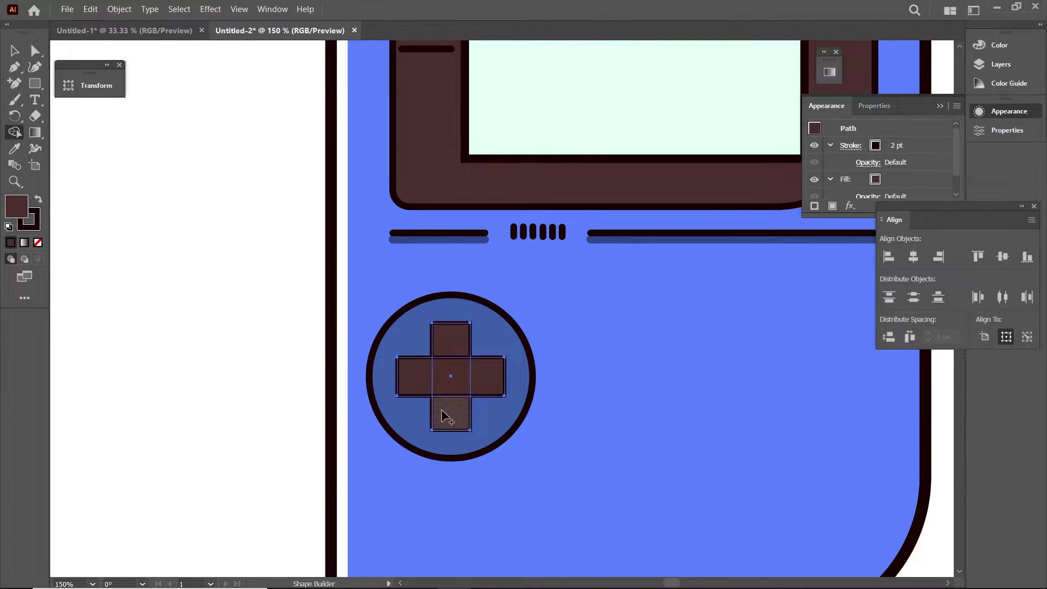
mouse_move(444, 416)
mouse_down()
mouse_move(456, 382)
mouse_move(415, 381)
mouse_up()
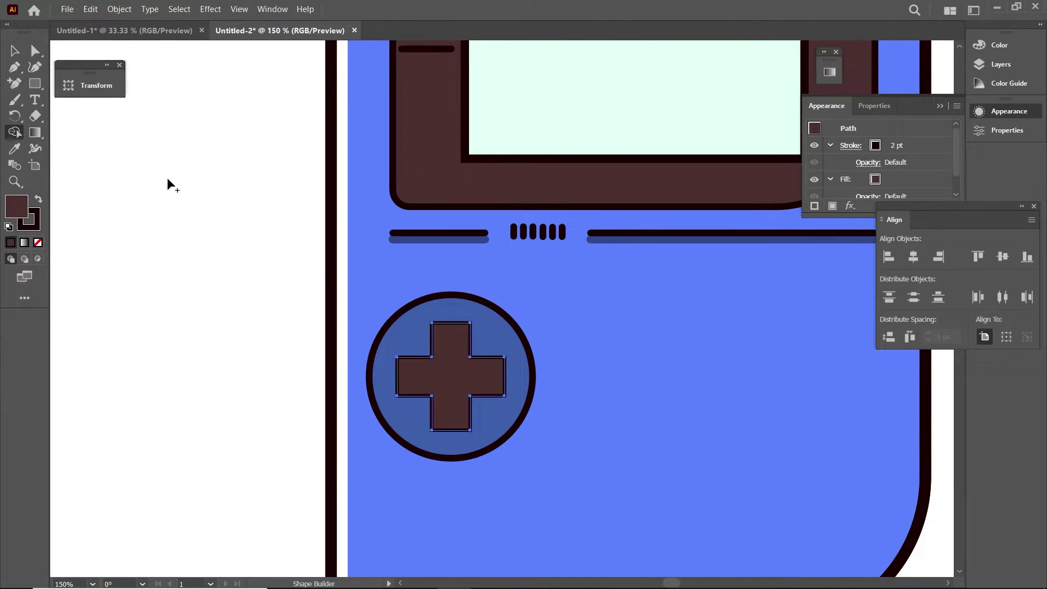
click(15, 51)
click(420, 290)
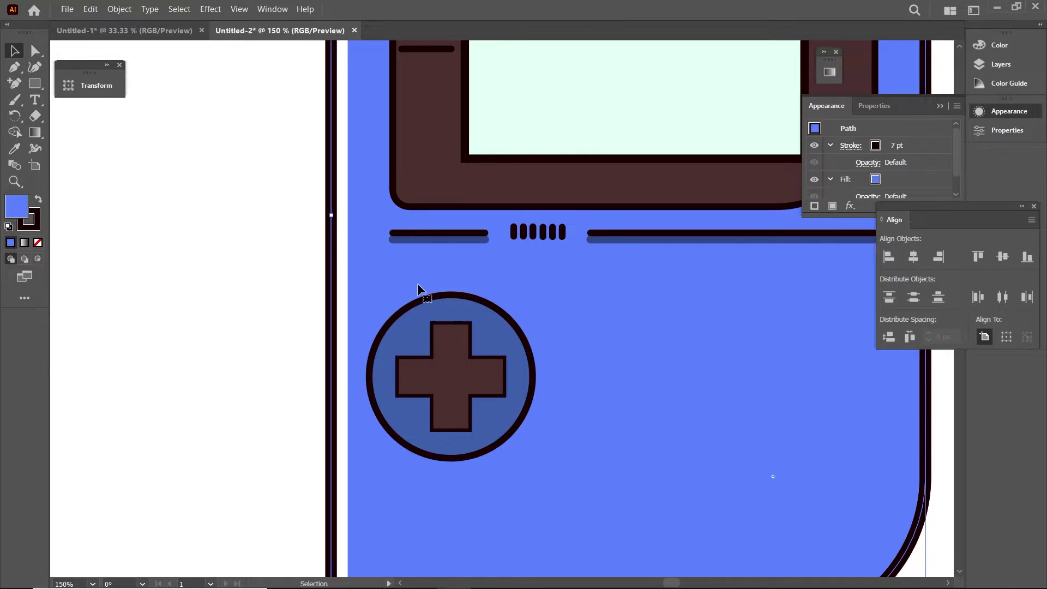
click(453, 360)
Step: Round all the corners of the merged cross using its live-corner widget
scroll(453, 360, up, 4)
click(34, 84)
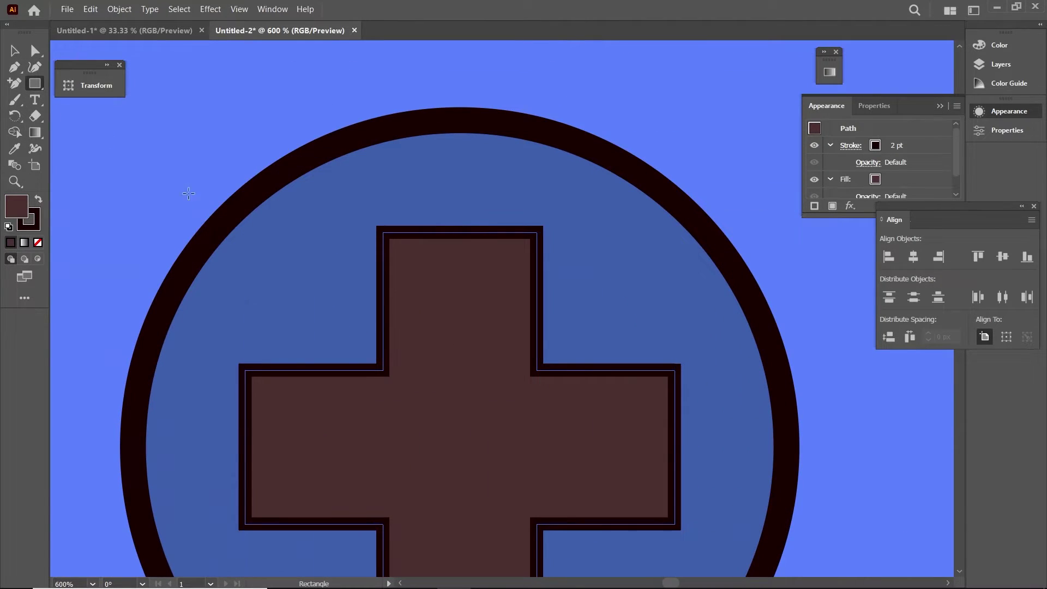
click(34, 50)
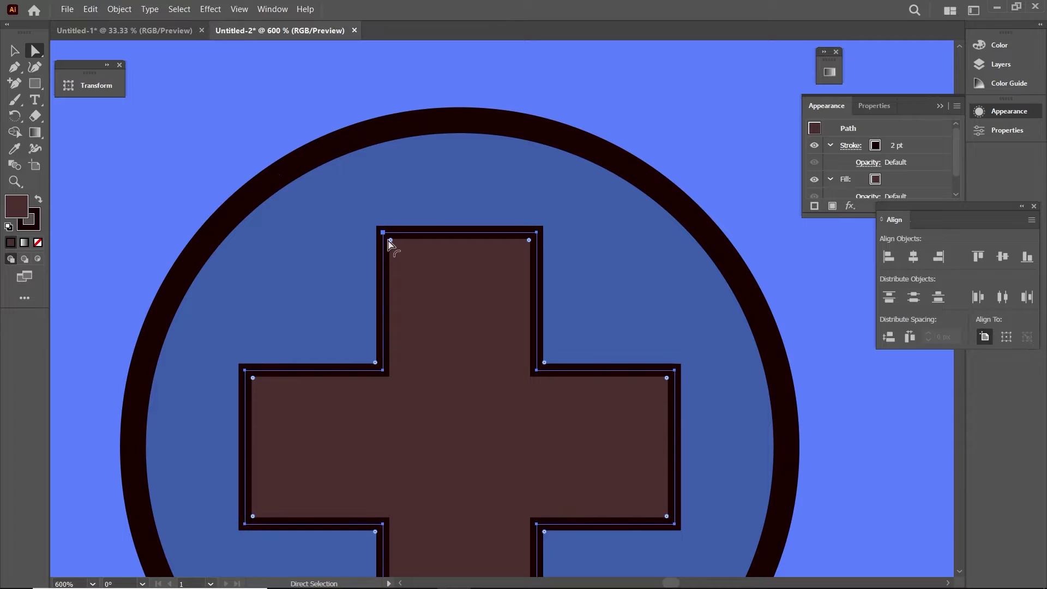
drag(390, 241, 388, 236)
Step: Draw a small circle at the centre of the cross with the Ellipse Tool
click(34, 83)
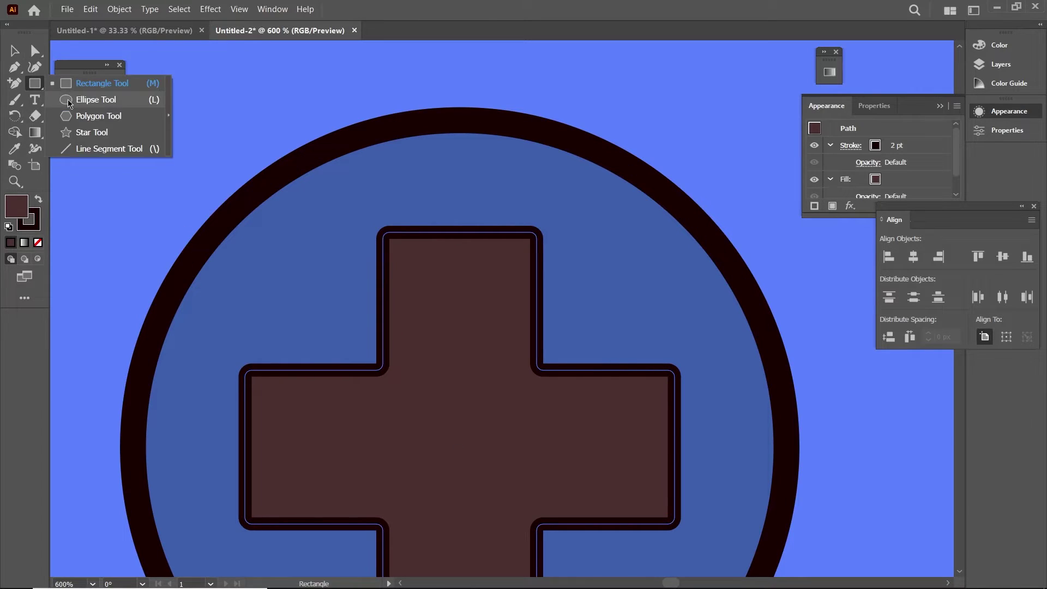
click(69, 100)
drag(404, 393, 526, 490)
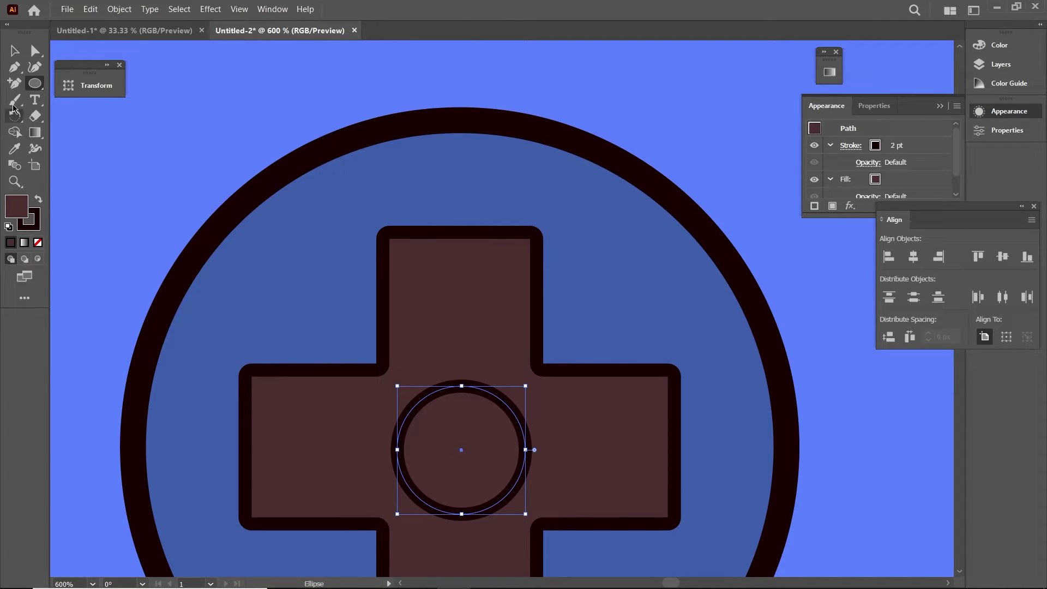
click(18, 69)
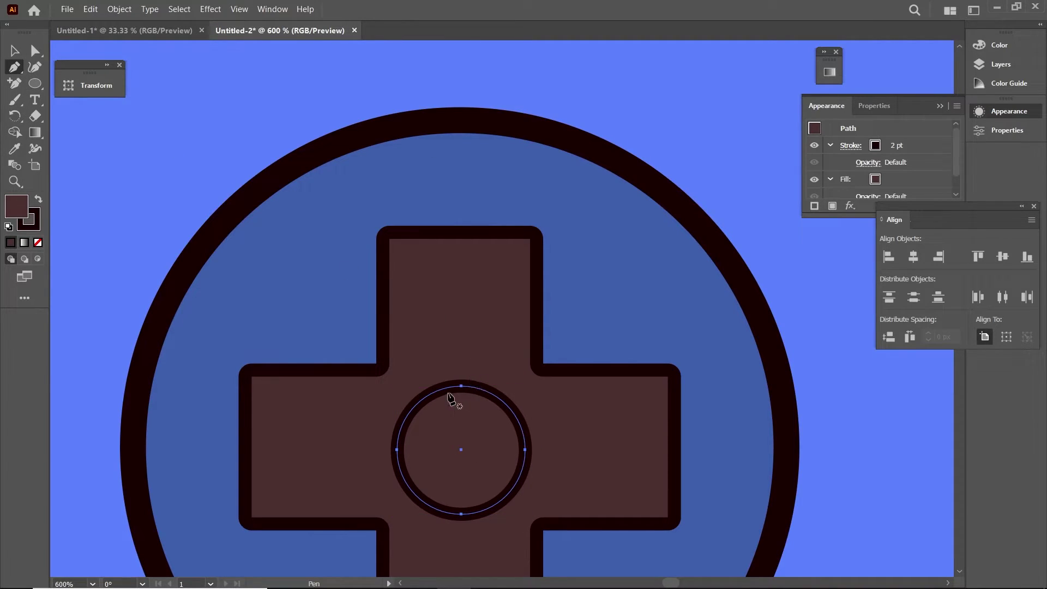
Step: Draw a vertical line inside the small circle and bend it into a leftward arc
click(442, 399)
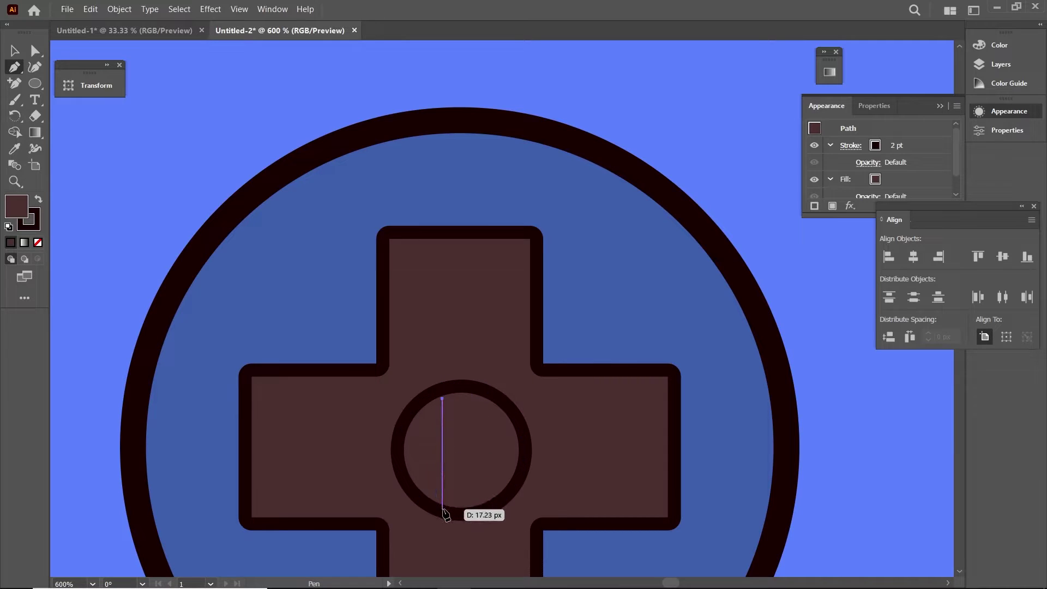
click(442, 509)
click(35, 66)
drag(443, 439, 410, 450)
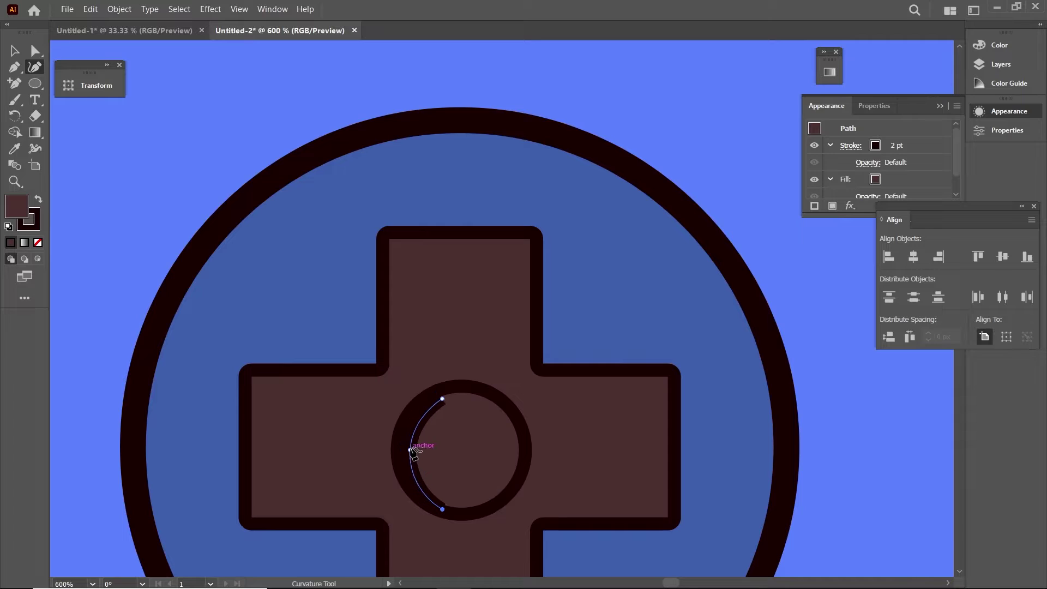
drag(410, 451, 410, 445)
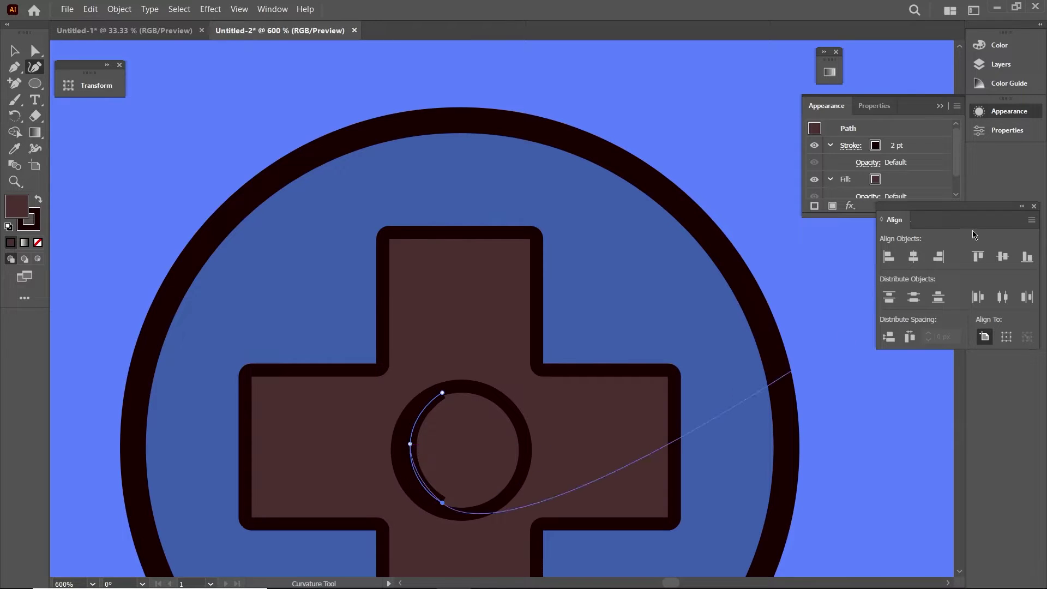
Step: Give the arc no fill, a white stroke and Round Cap ends
click(846, 183)
click(886, 180)
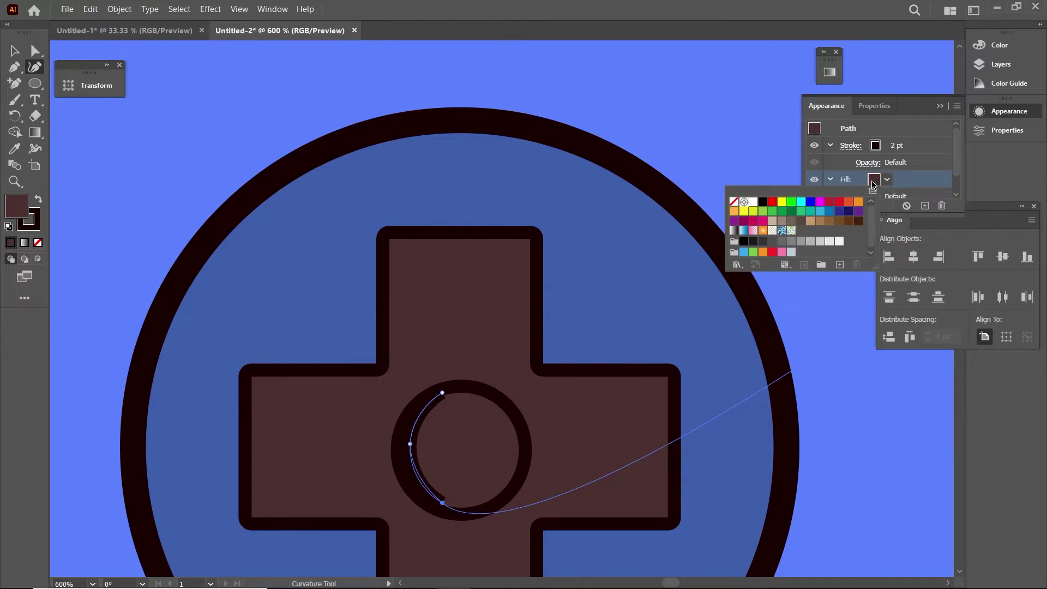
click(736, 202)
click(922, 145)
click(886, 145)
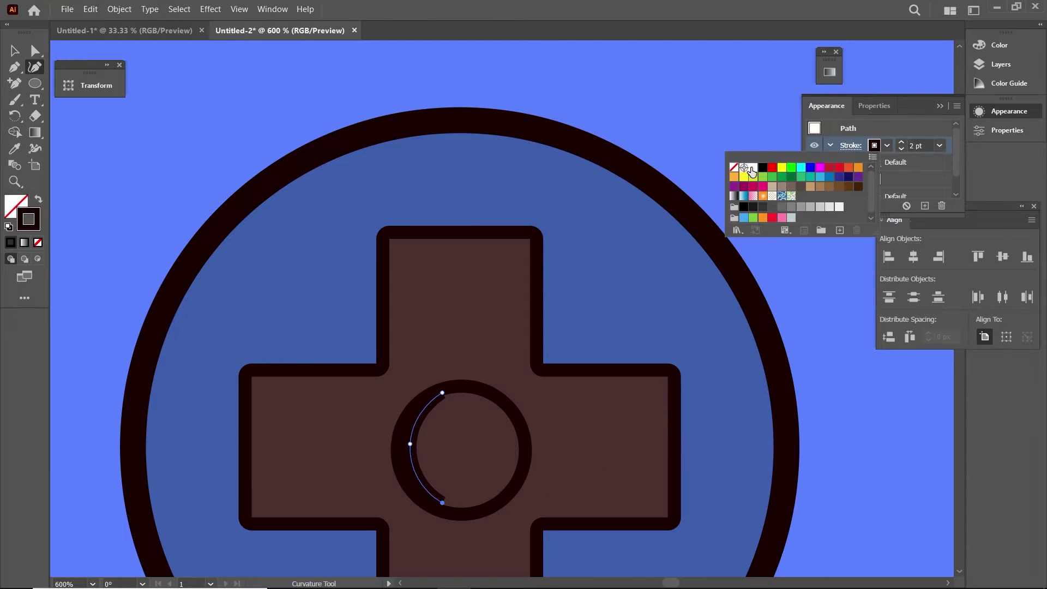
click(753, 167)
click(850, 145)
click(773, 183)
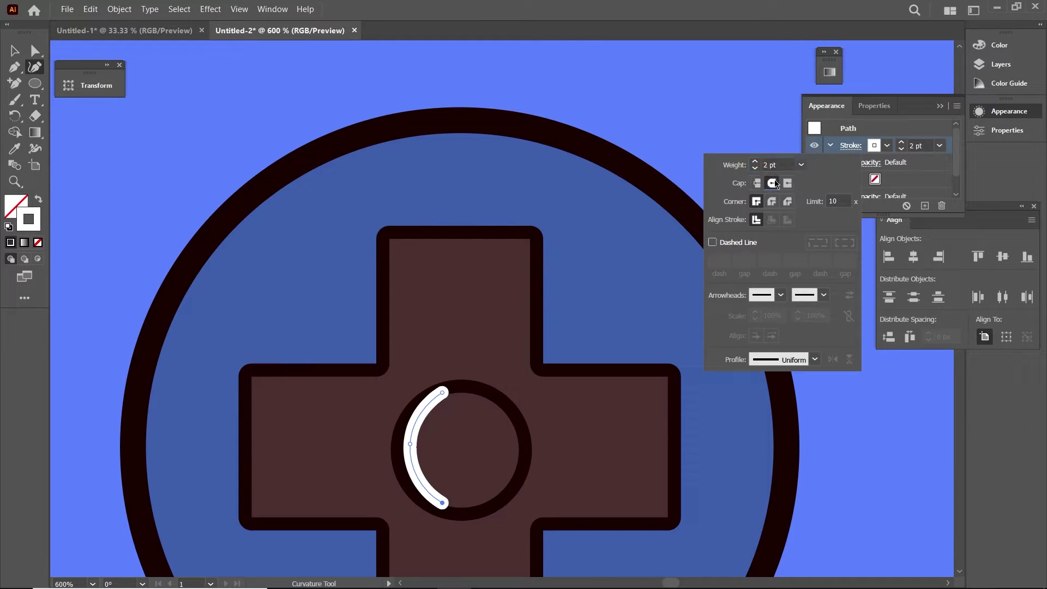
Step: Select the circle and arc, try moving the arc right, then undo the move
click(14, 50)
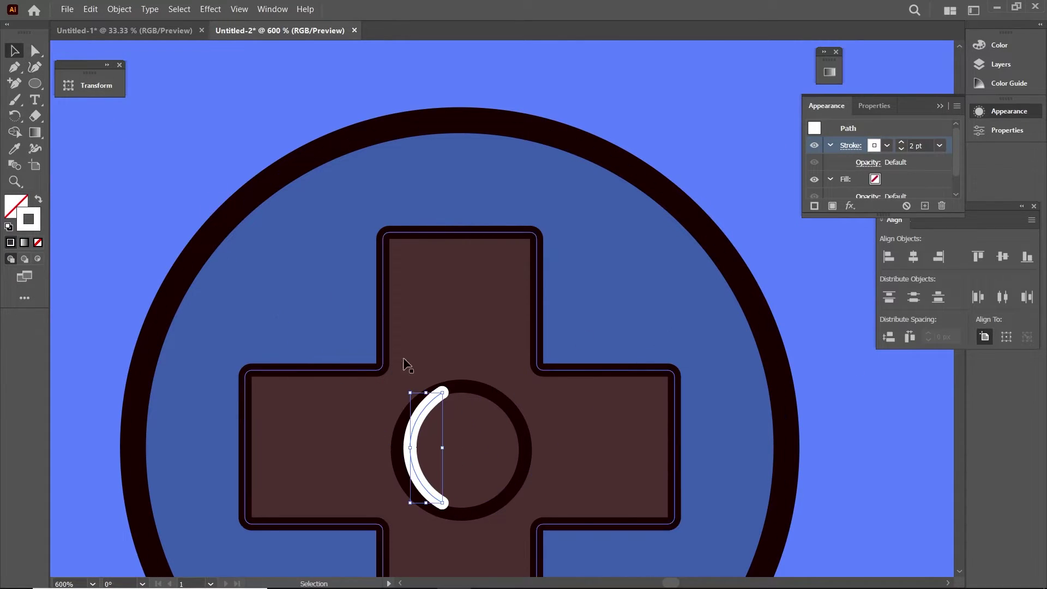
click(467, 390)
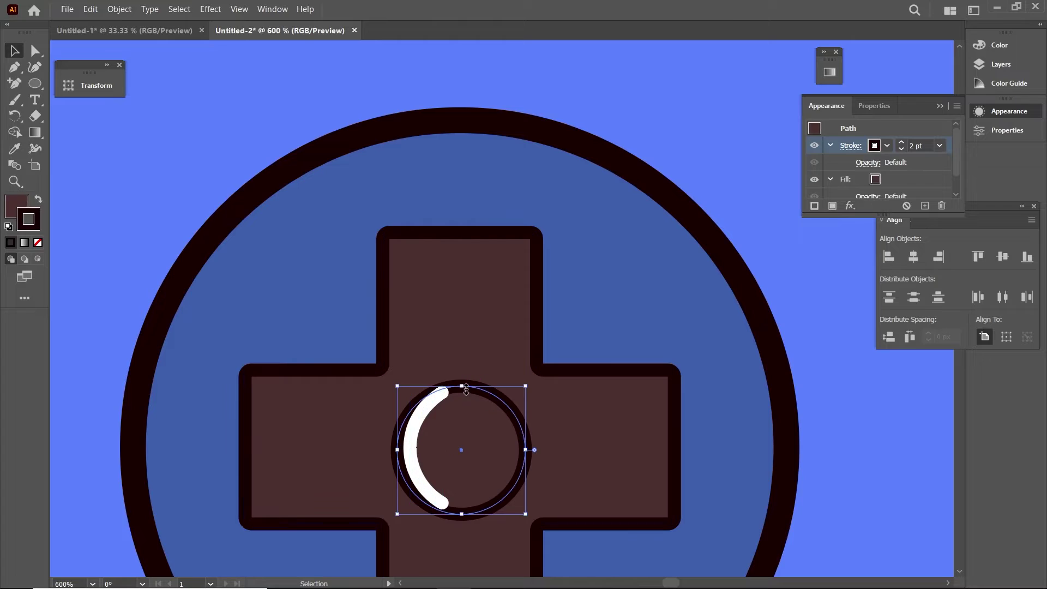
click(414, 451)
key(a)
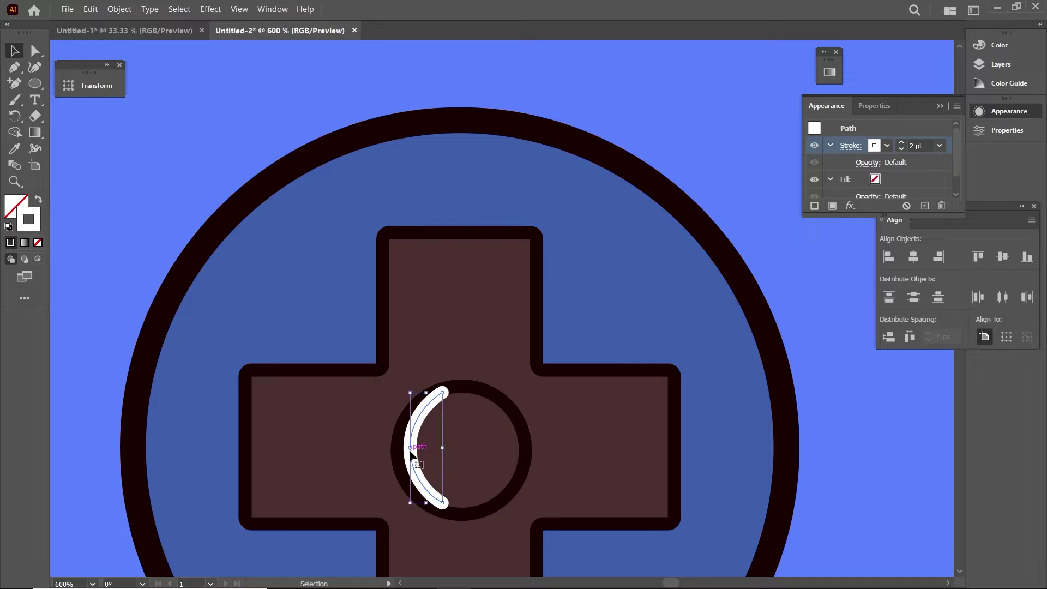
drag(412, 454, 534, 446)
key(ctrl+z)
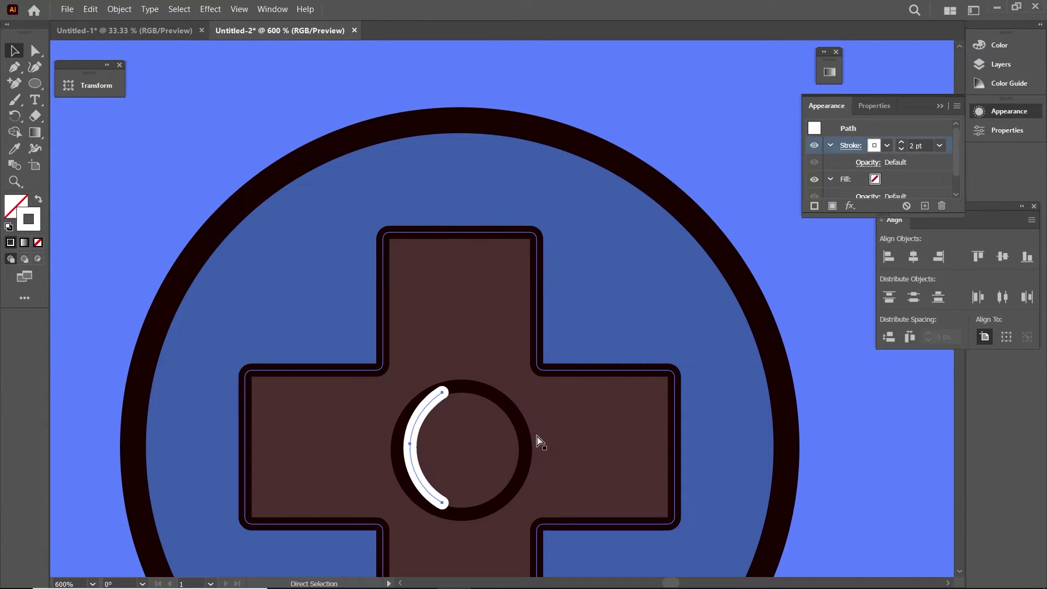
key(ctrl+z)
key(ctrl+z)
Step: Set the small circle's fill to None so the white arc shows, then deselect
click(875, 179)
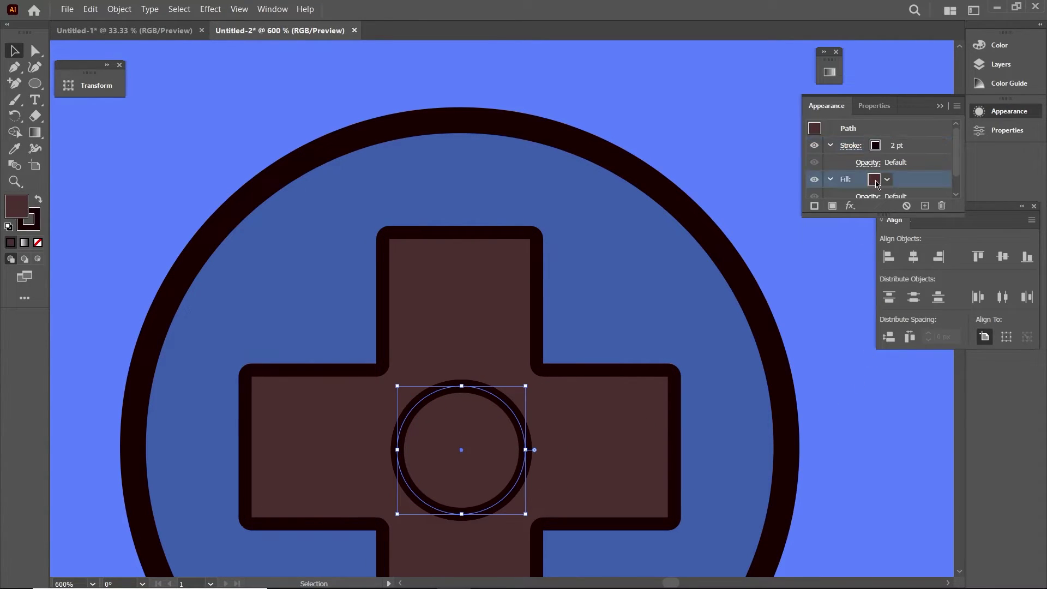
click(732, 206)
click(178, 153)
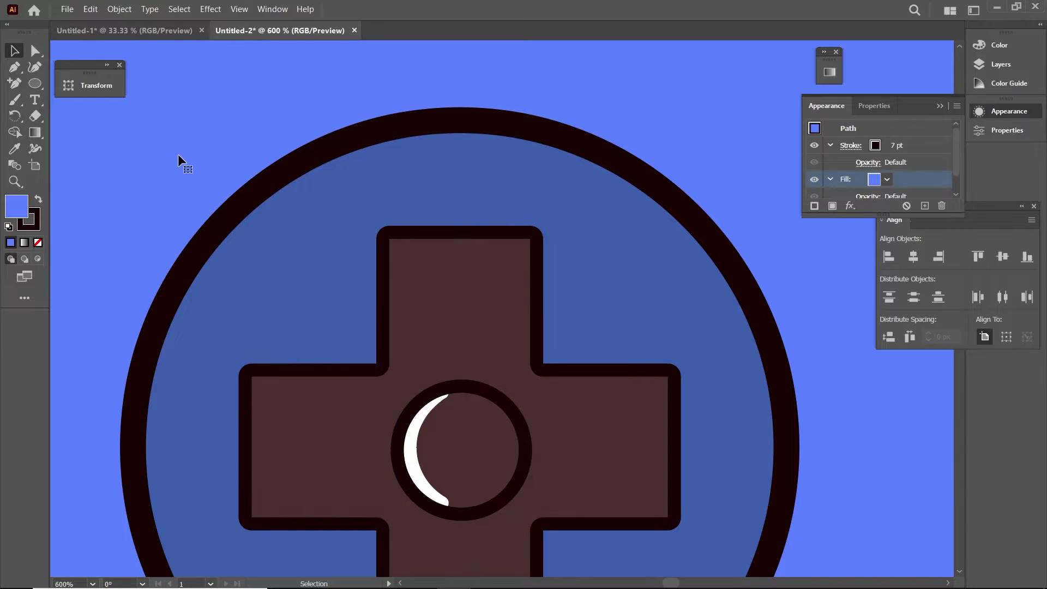
scroll(178, 154, down, 2)
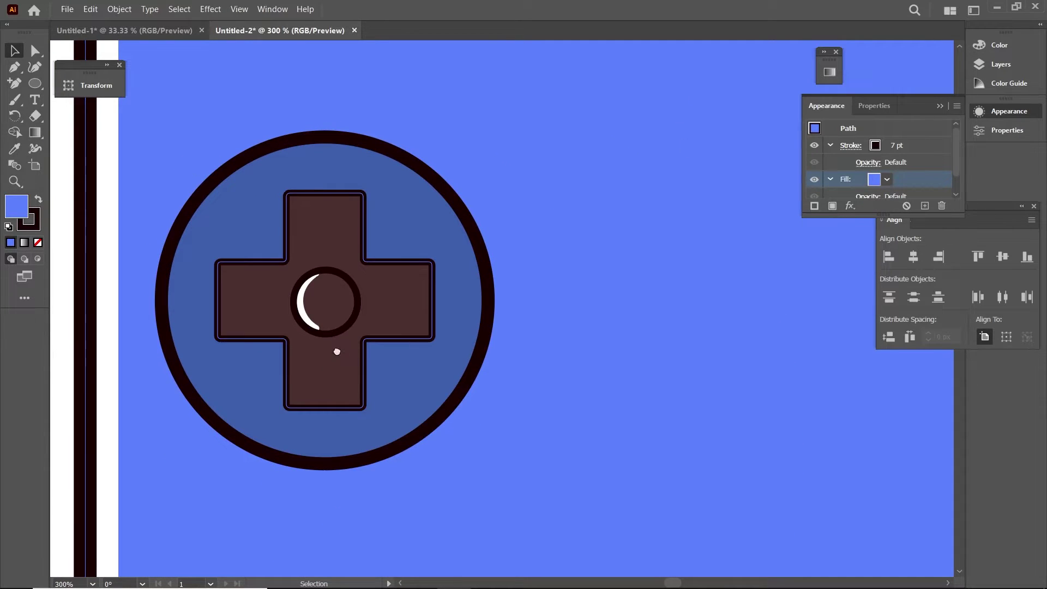
Step: Zoom in and draw a four-point path along the top of the cross's upper arm
scroll(336, 351, up, 1)
scroll(441, 299, up, 1)
scroll(441, 299, up, 3)
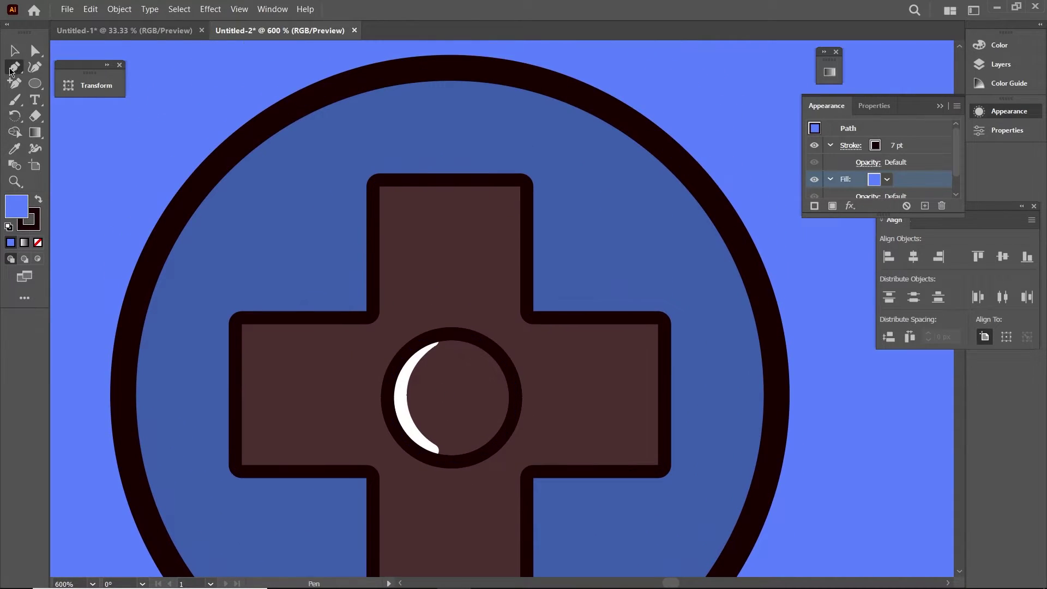
scroll(458, 240, up, 2)
scroll(586, 306, up, 3)
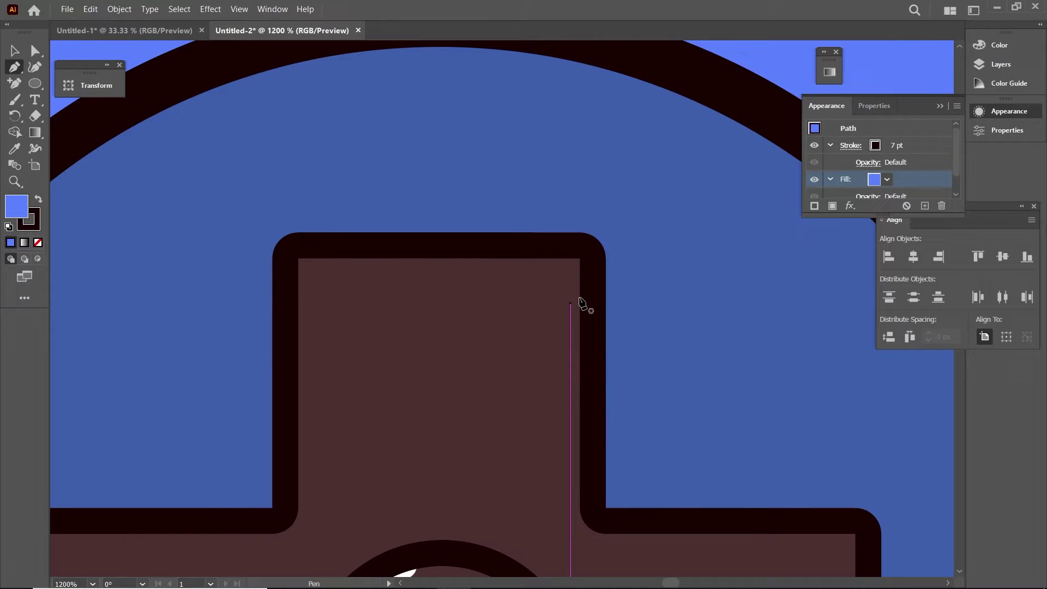
click(577, 303)
click(577, 258)
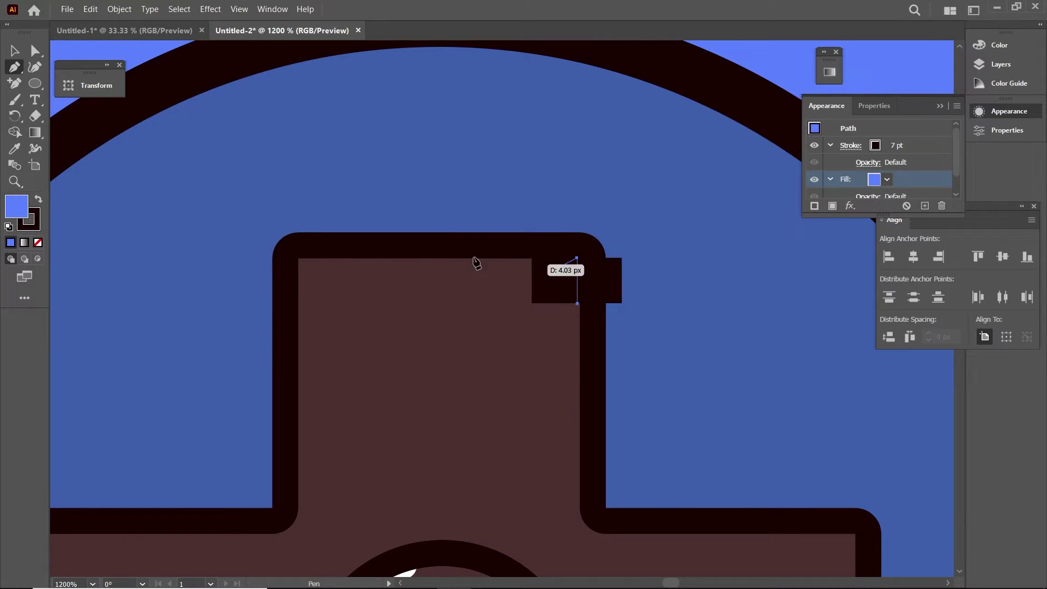
click(297, 258)
click(297, 306)
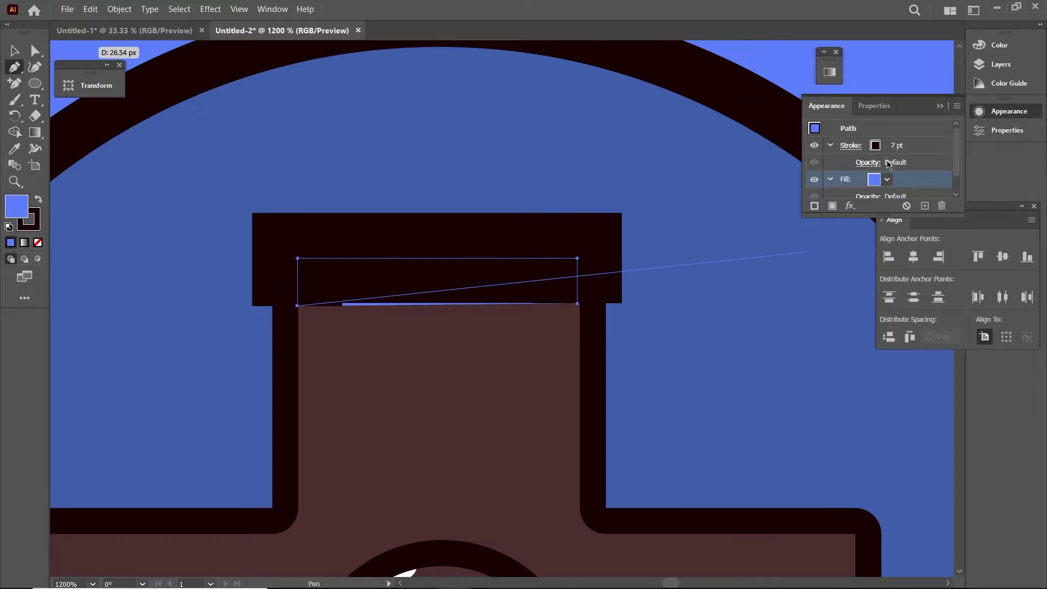
Step: Remove the new path's fill and confirm a black stroke in the Color Picker
click(873, 181)
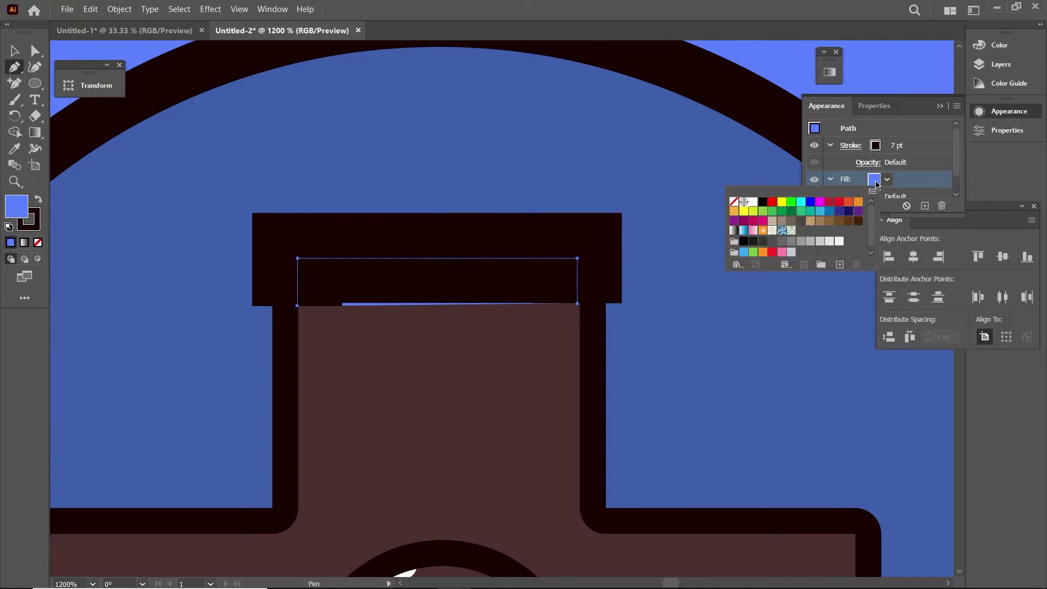
click(734, 202)
double_click(816, 73)
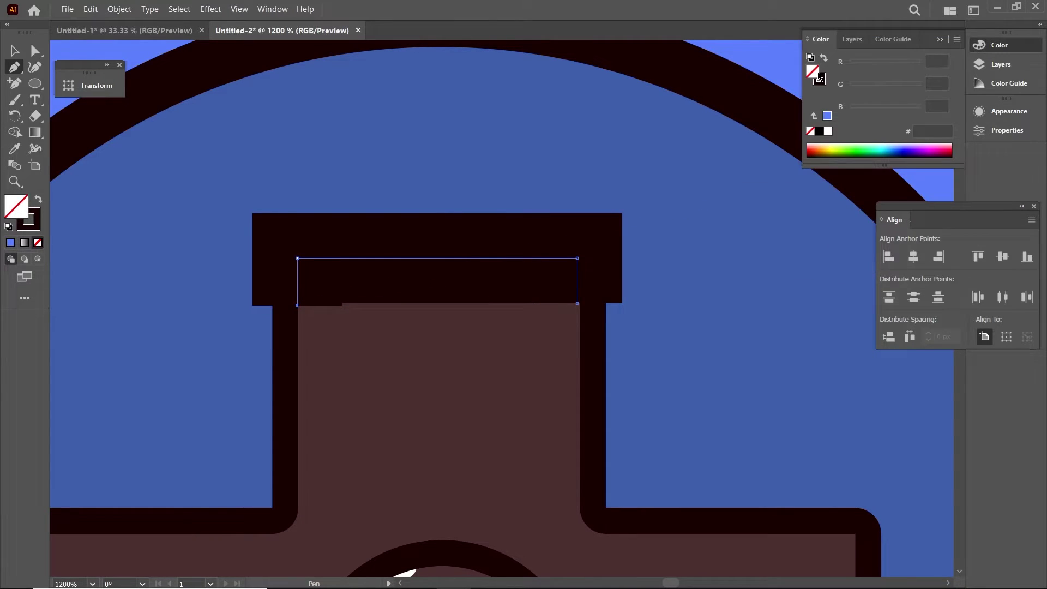
click(902, 278)
click(1009, 111)
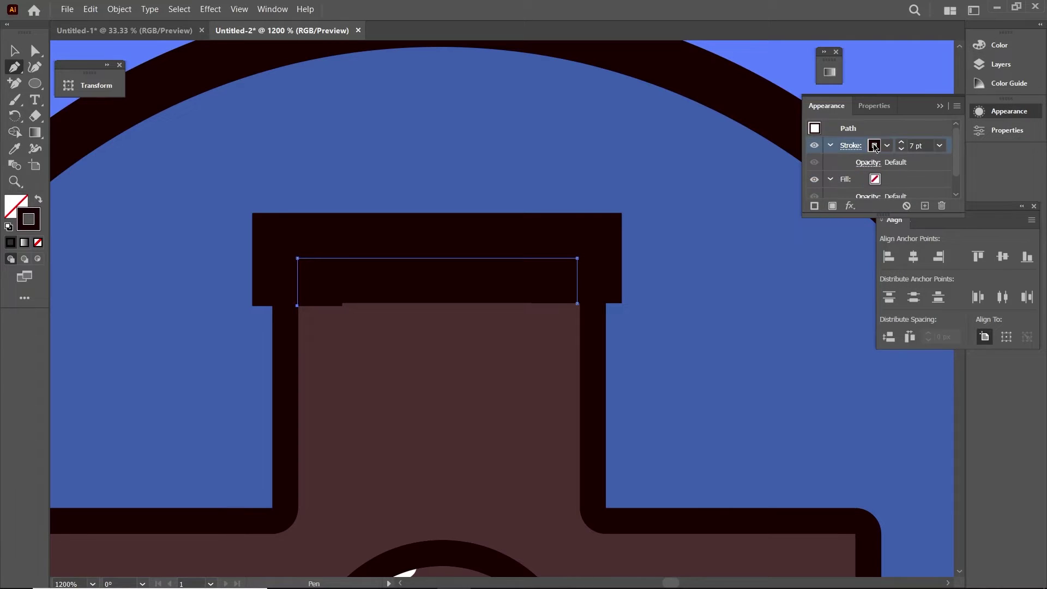
Step: Make the path's stroke white, 2 pt, with Round Cap ends, then zoom out
click(873, 146)
click(753, 167)
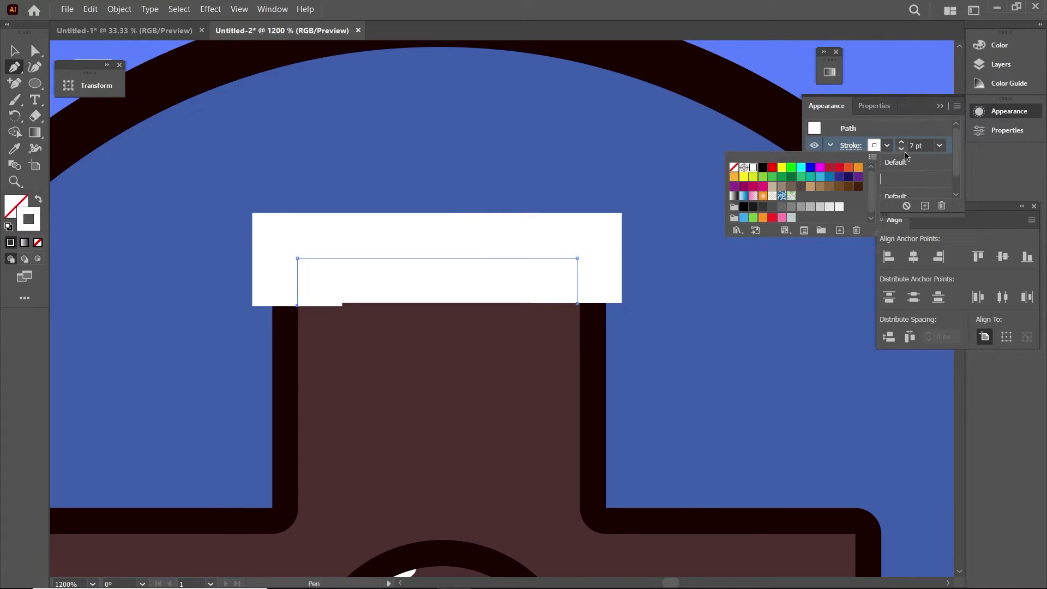
click(902, 149)
click(902, 149)
click(901, 149)
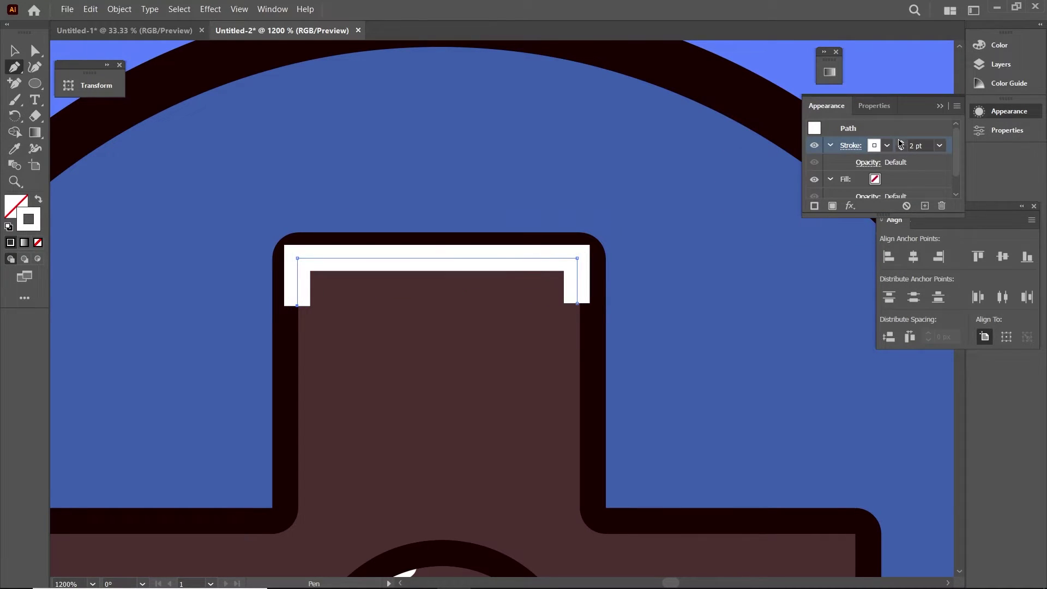
click(851, 146)
click(773, 184)
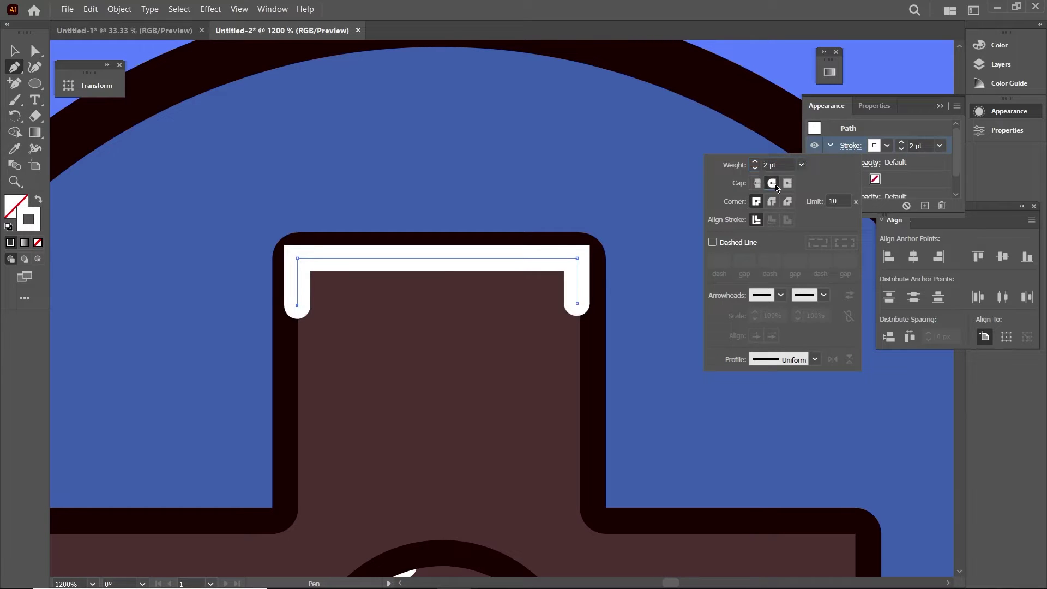
key(Escape)
key(v)
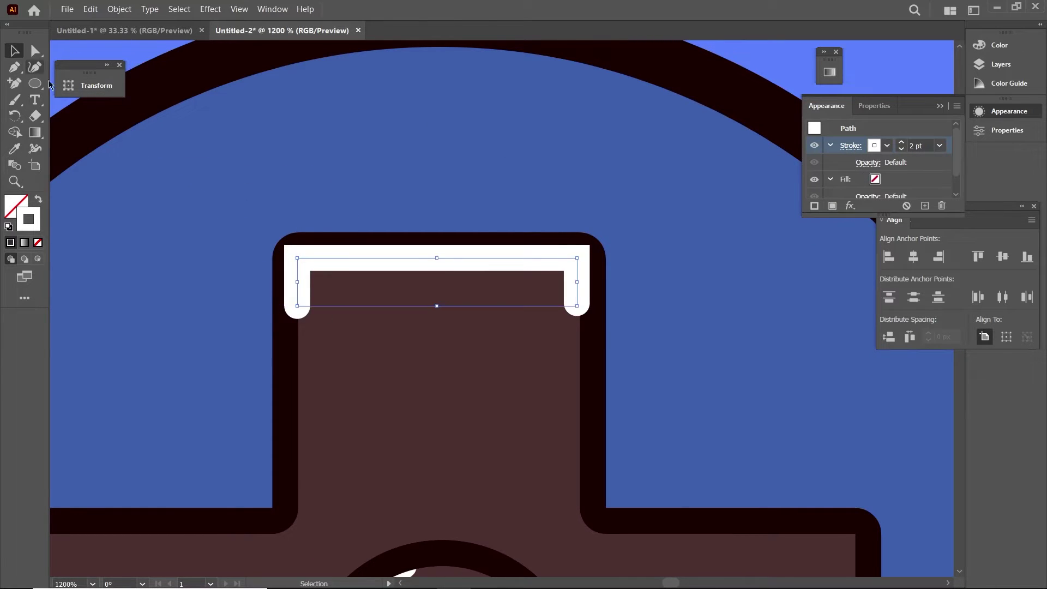
scroll(218, 245, down, 2)
click(381, 358)
key(a)
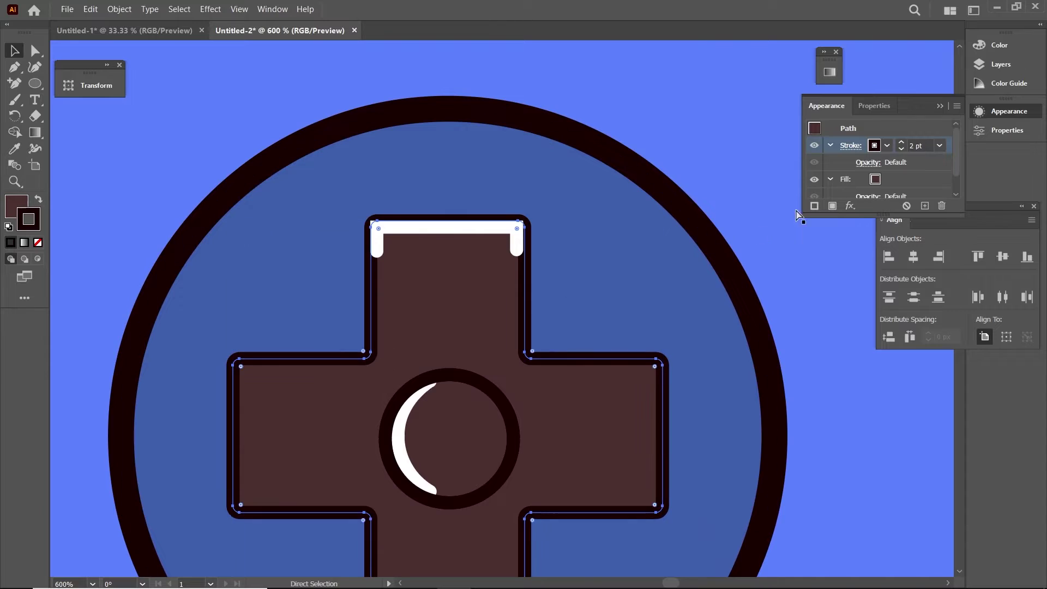
click(874, 180)
click(734, 203)
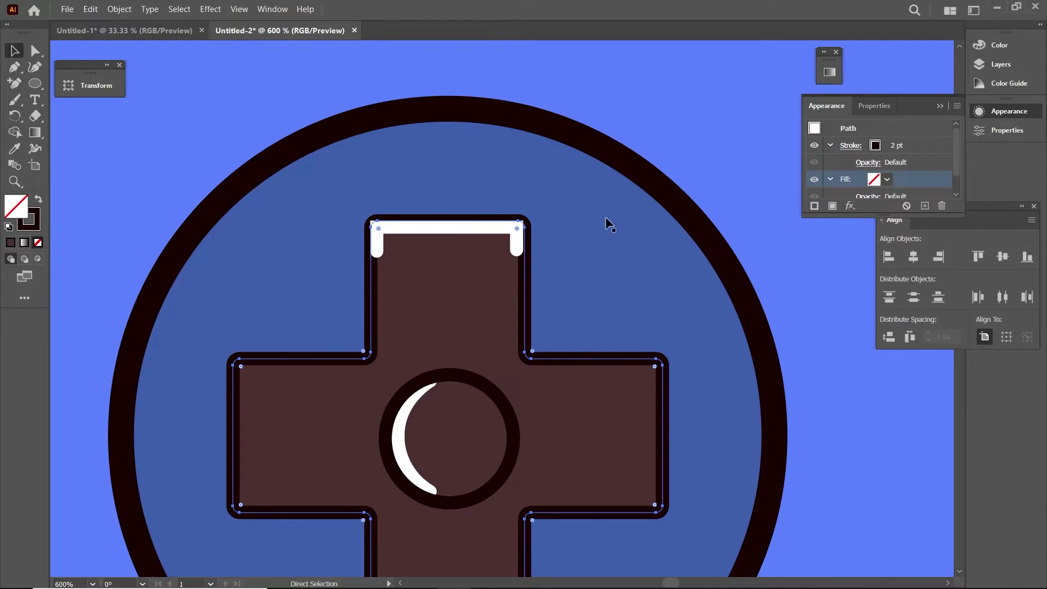
key(v)
click(517, 238)
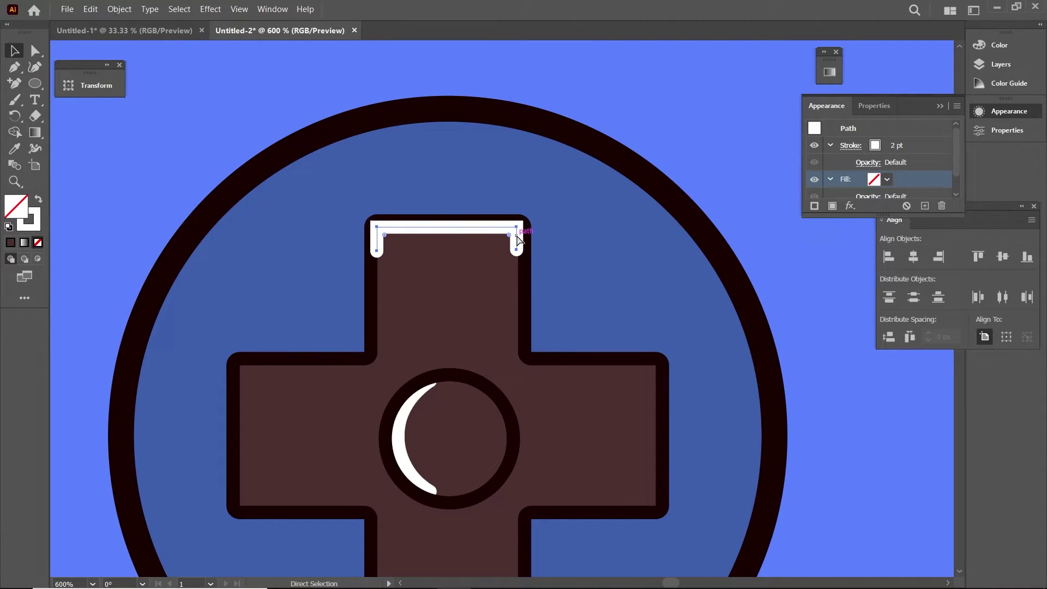
click(568, 244)
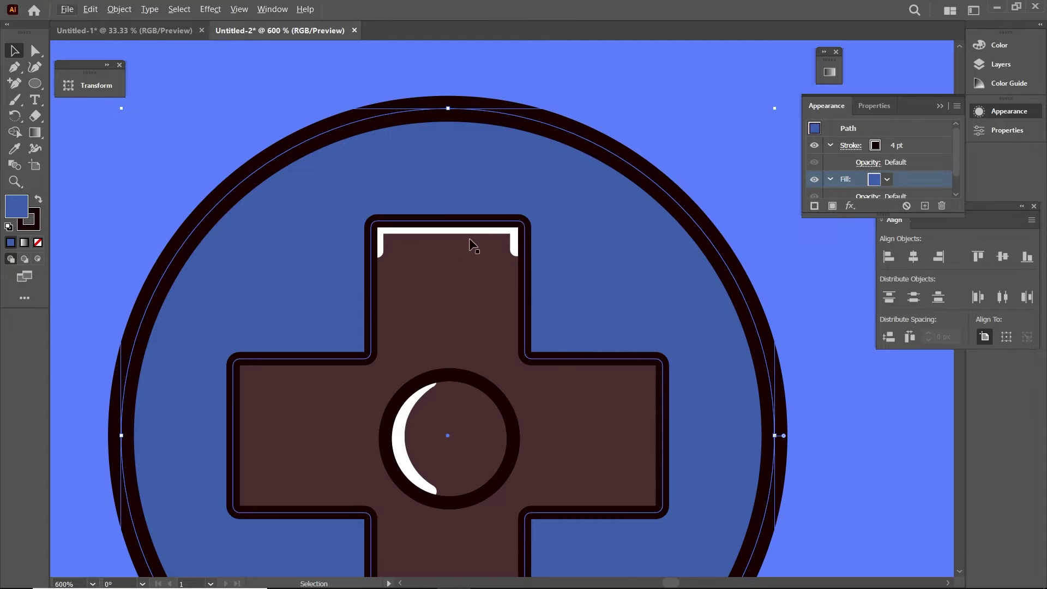
click(516, 236)
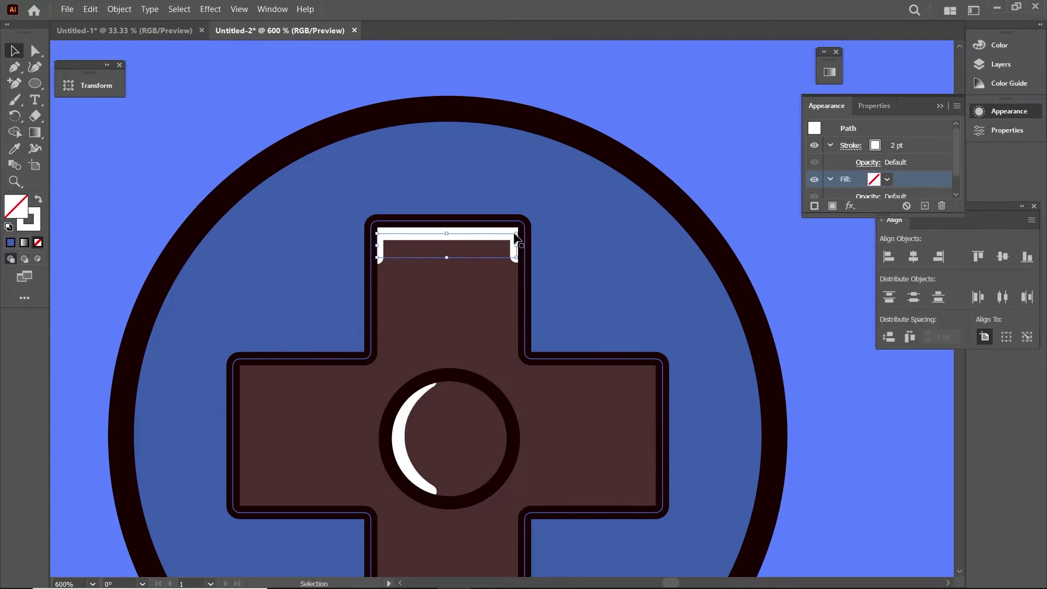
click(533, 249)
scroll(556, 258, down, 2)
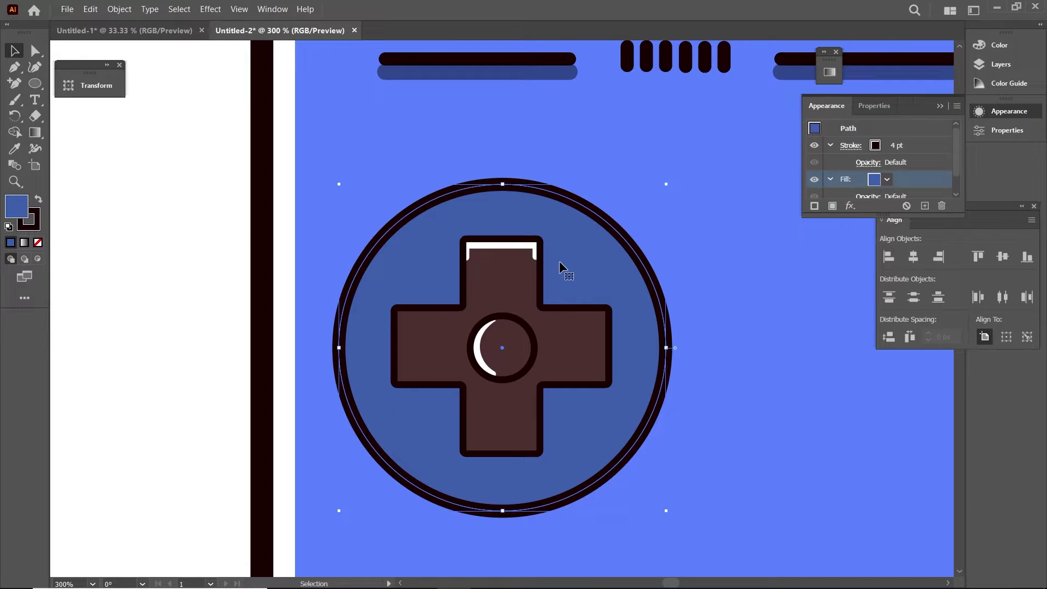
scroll(556, 305, down, 1)
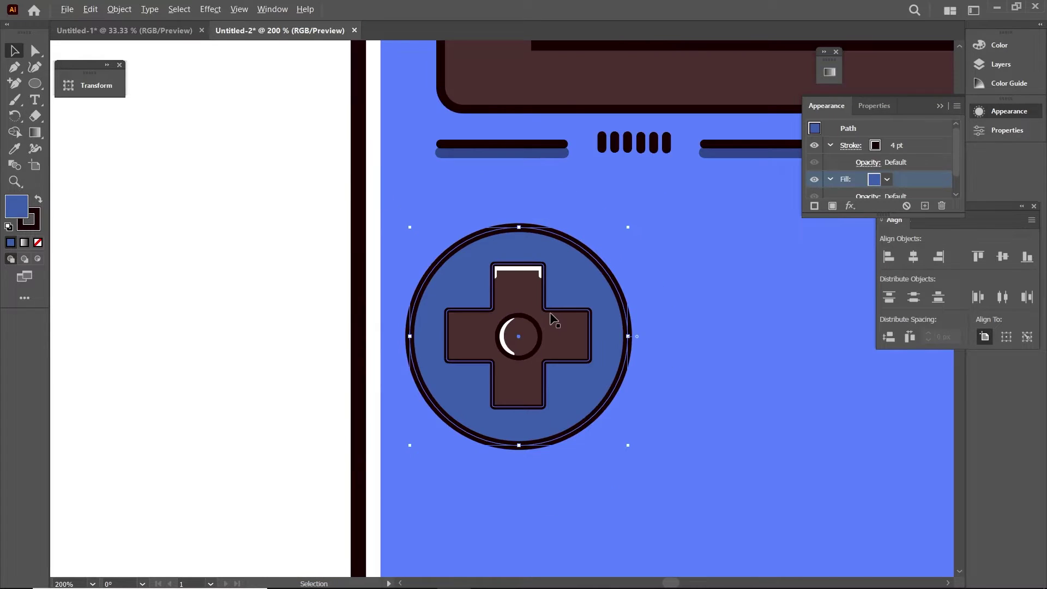
scroll(556, 306, up, 1)
scroll(736, 311, down, 1)
scroll(624, 311, down, 1)
click(624, 311)
scroll(624, 311, up, 2)
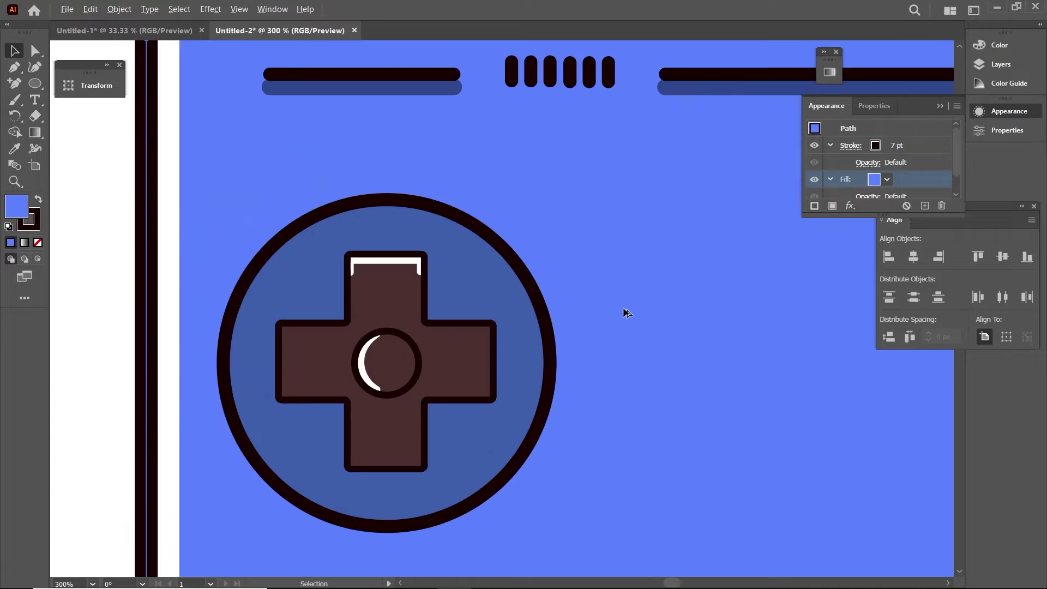
drag(624, 311, 649, 273)
scroll(627, 321, up, 1)
scroll(627, 320, left, 2)
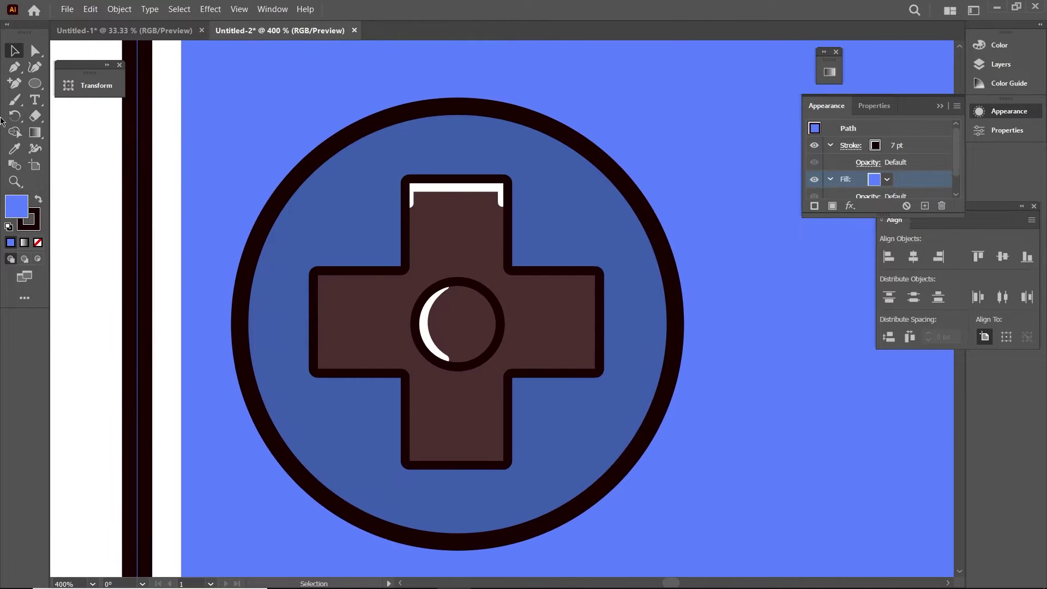
click(14, 68)
Step: Draw an L-shaped Pen path along the right arm's outer end and top edge
scroll(577, 264, up, 1)
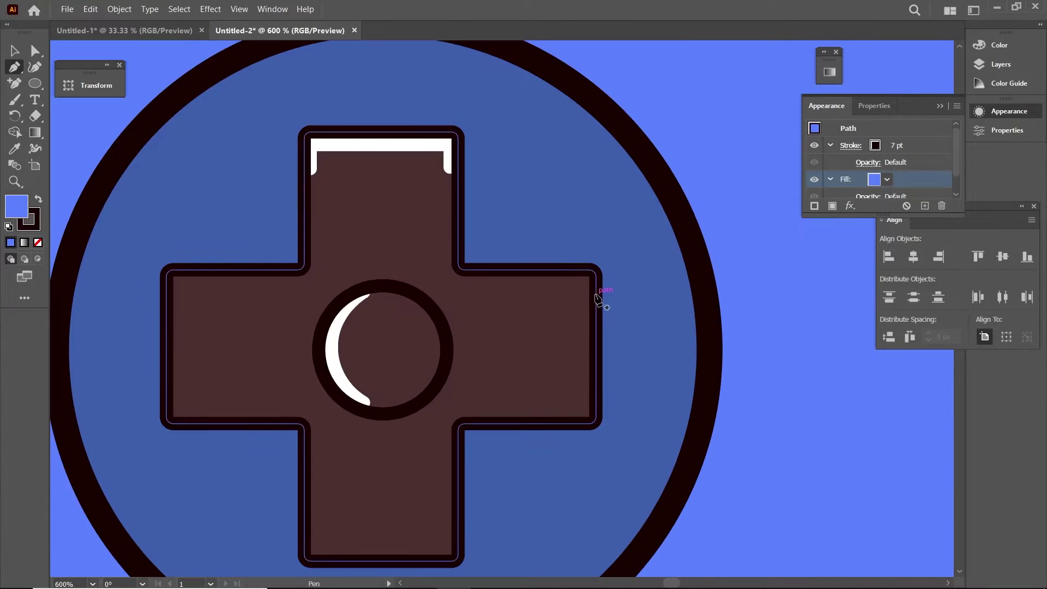
click(591, 308)
click(591, 272)
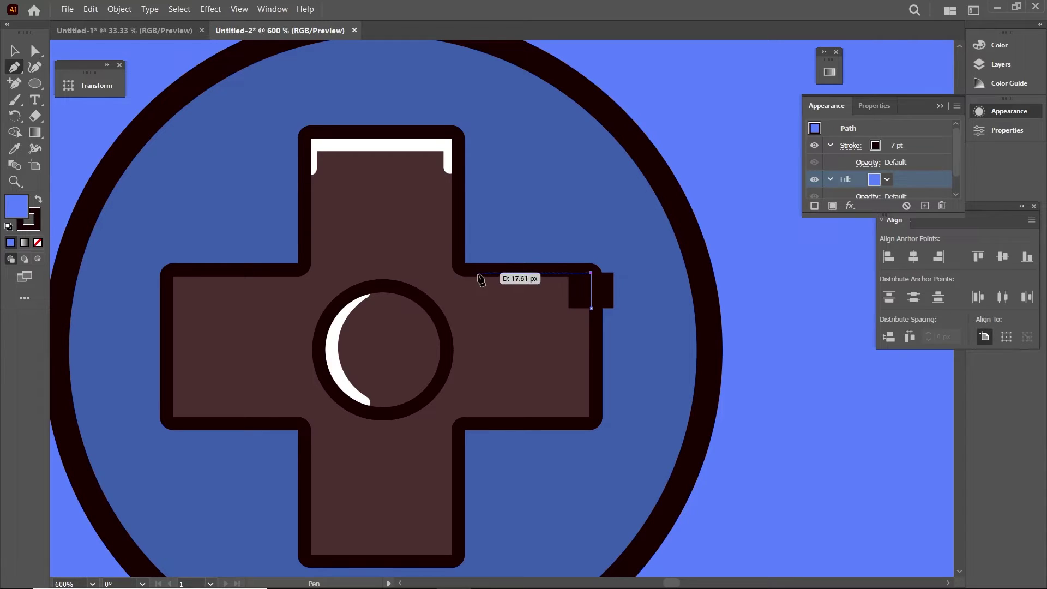
click(478, 272)
Step: Style the L path with no fill, a thin white stroke and rounded ends
click(874, 180)
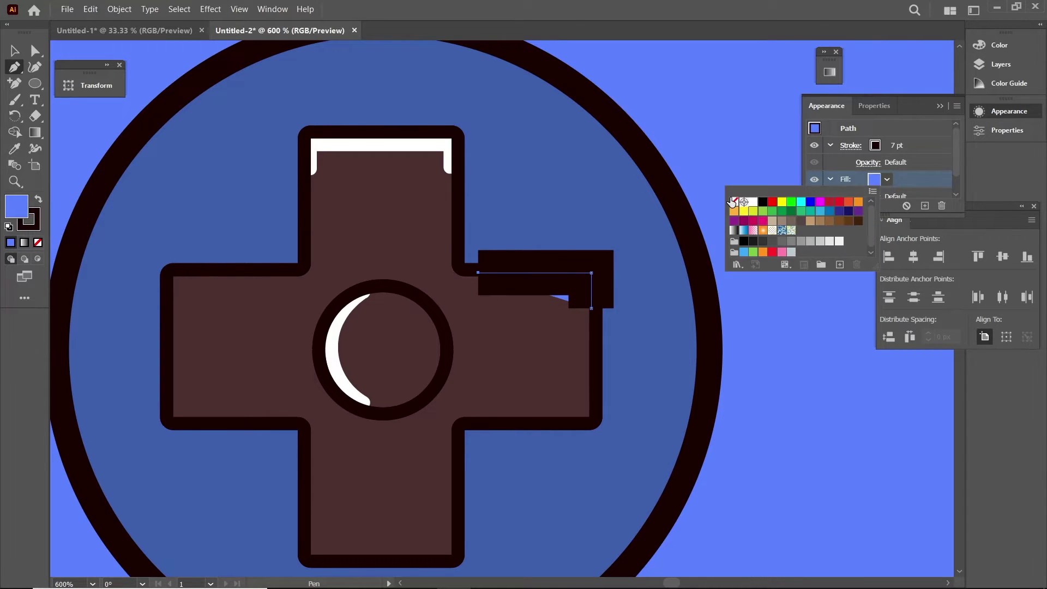
click(732, 202)
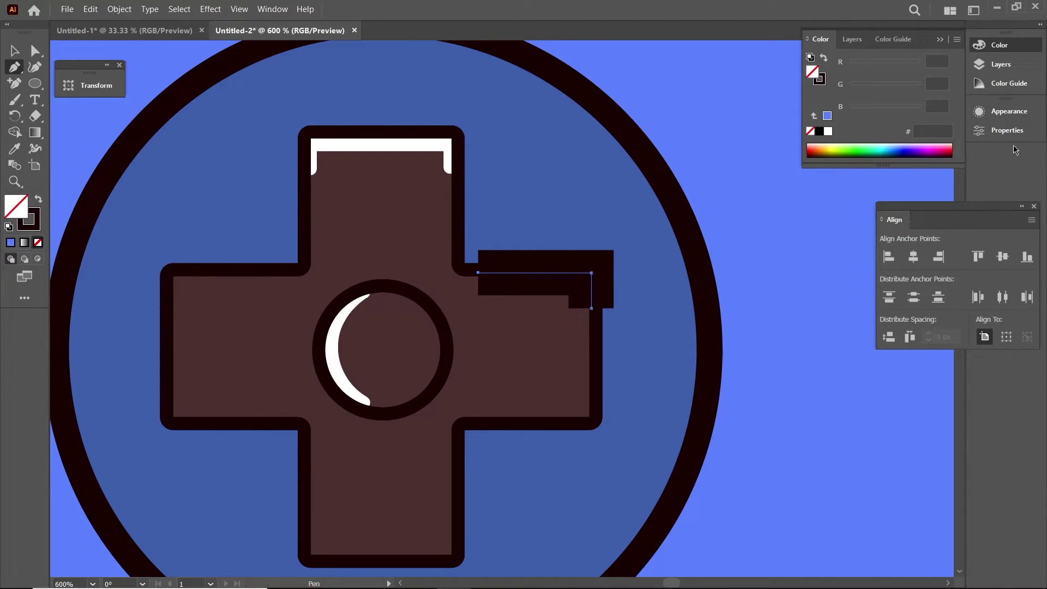
click(1009, 111)
click(874, 146)
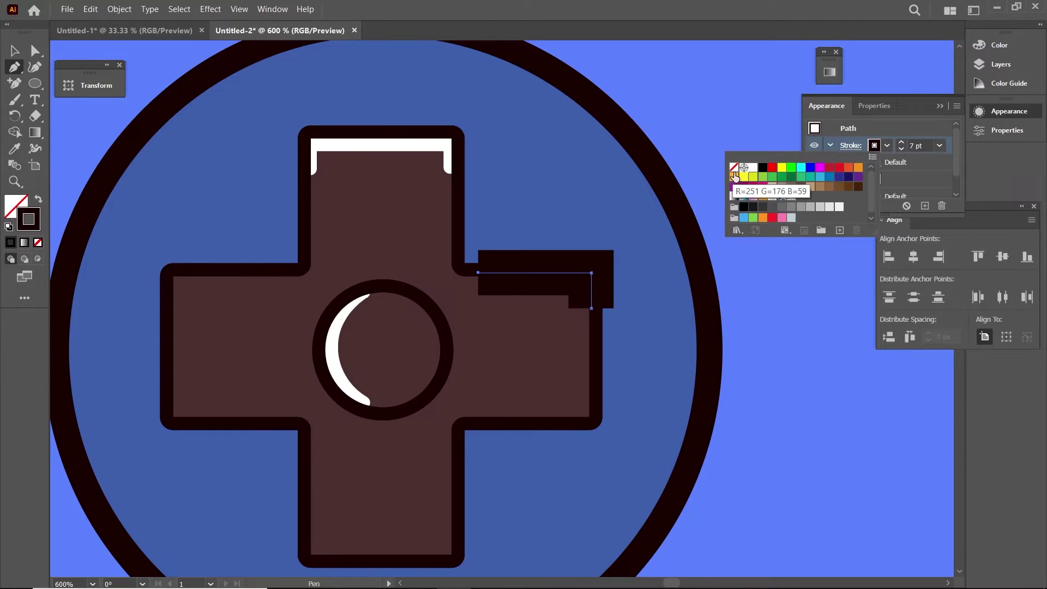
click(754, 169)
click(901, 149)
click(901, 149)
click(901, 149)
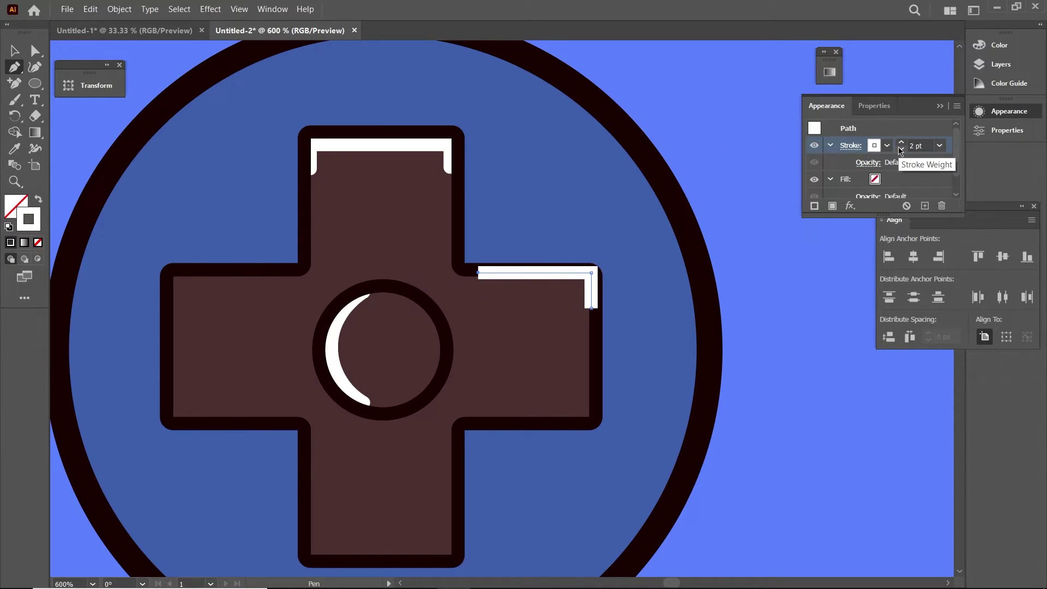
click(850, 146)
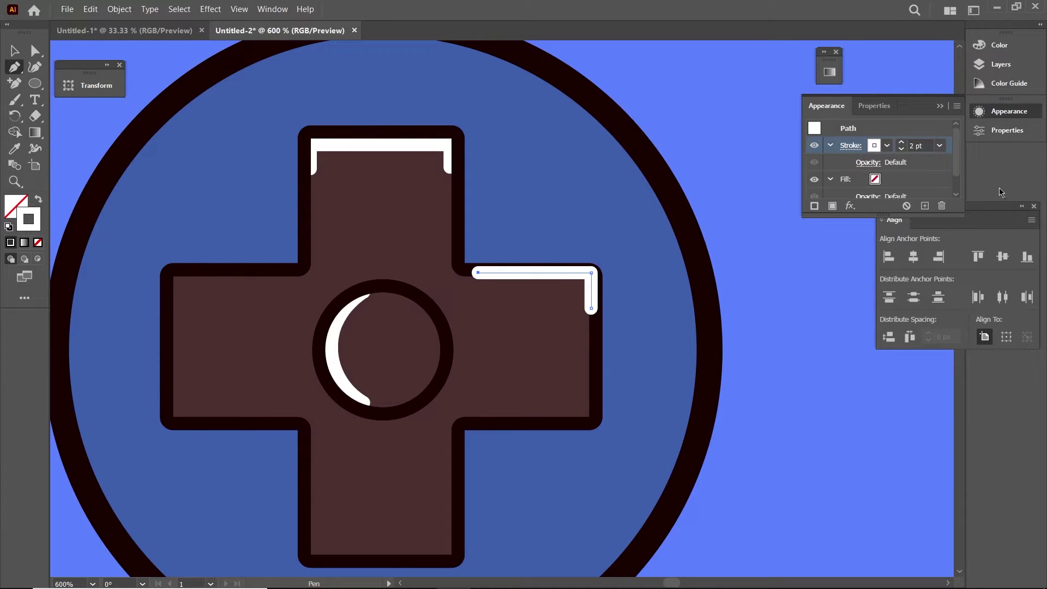
Step: With the Selection tool, click through the circle and cross, ending on the right-arm highlight
click(15, 51)
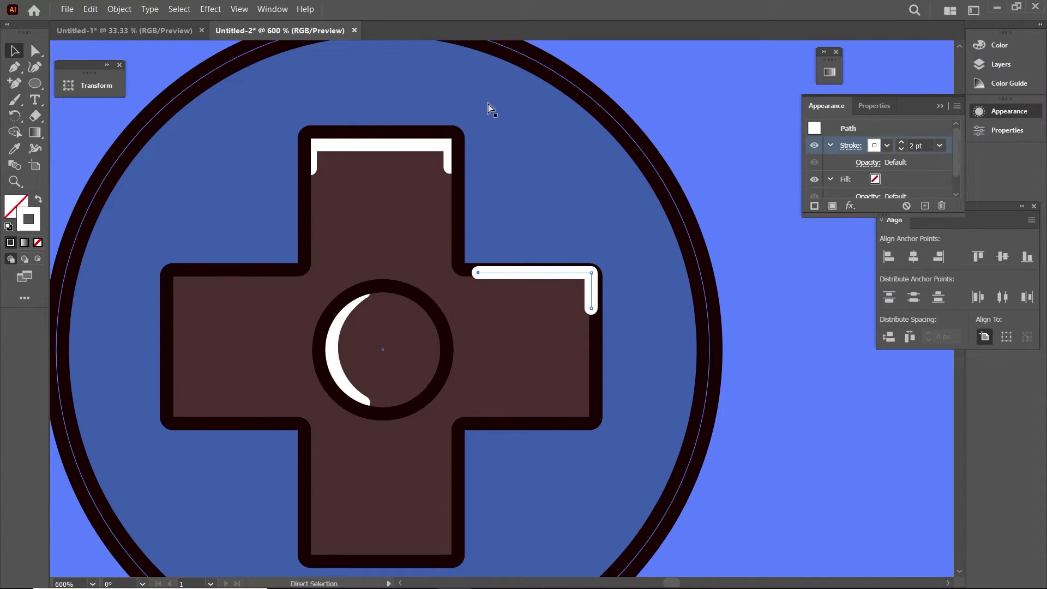
click(566, 261)
click(583, 303)
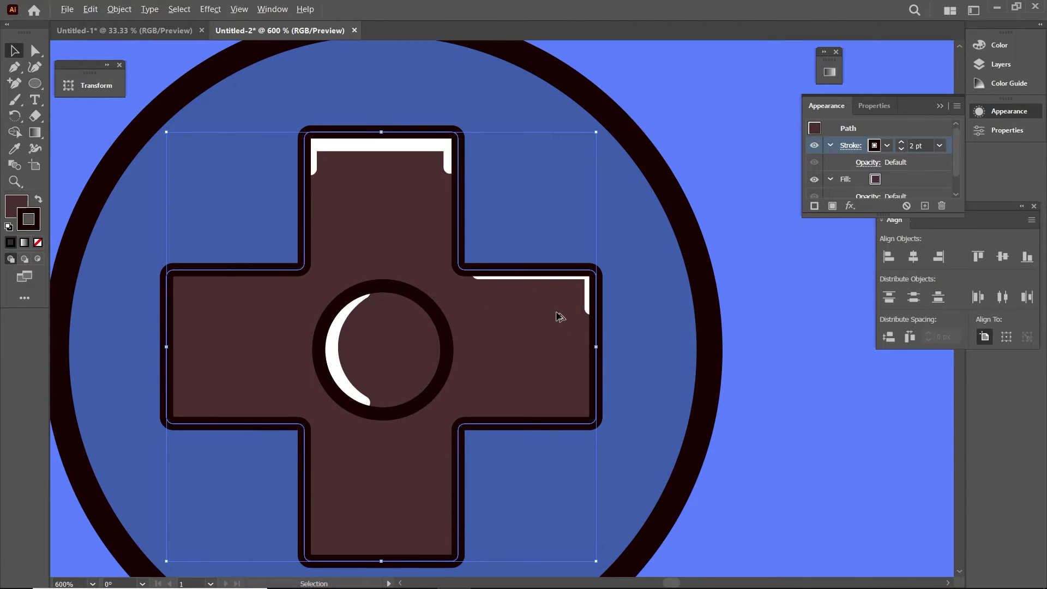
alt+scroll(562, 308, up, 2)
click(611, 275)
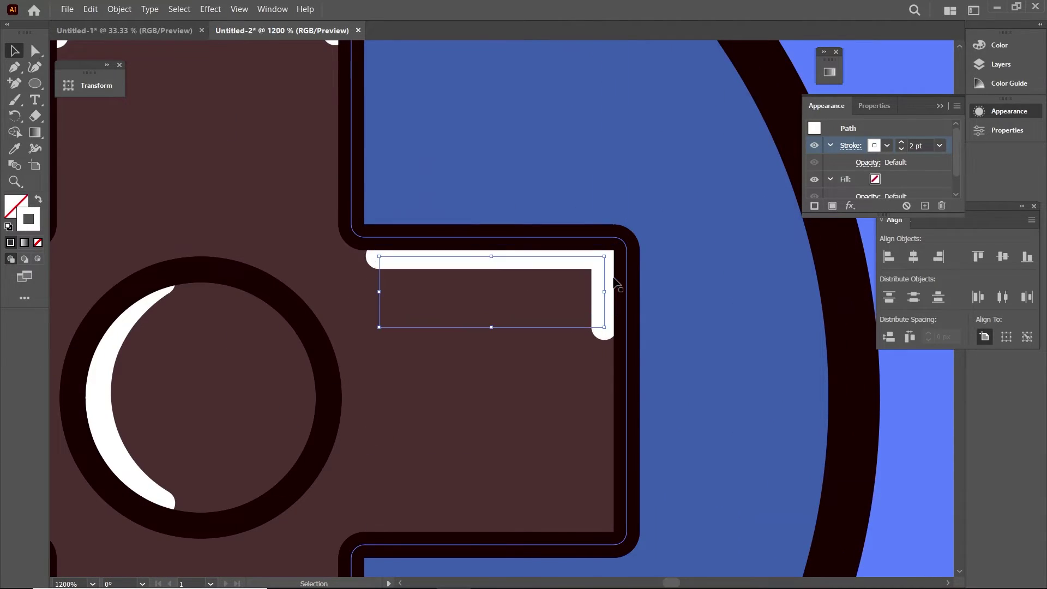
click(658, 276)
alt+scroll(658, 278, down, 4)
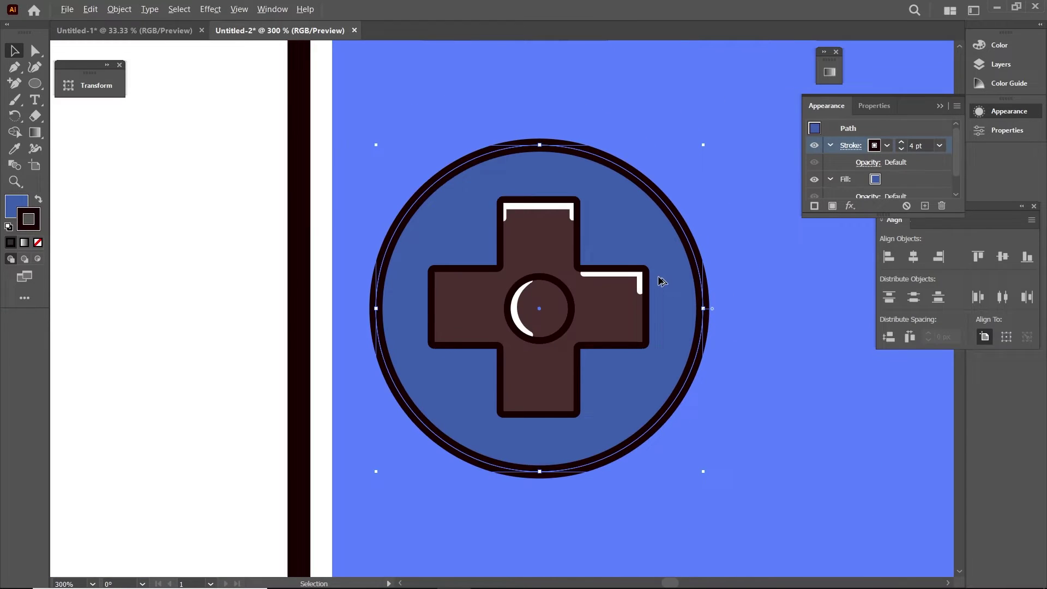
alt+scroll(638, 301, up, 1)
click(638, 303)
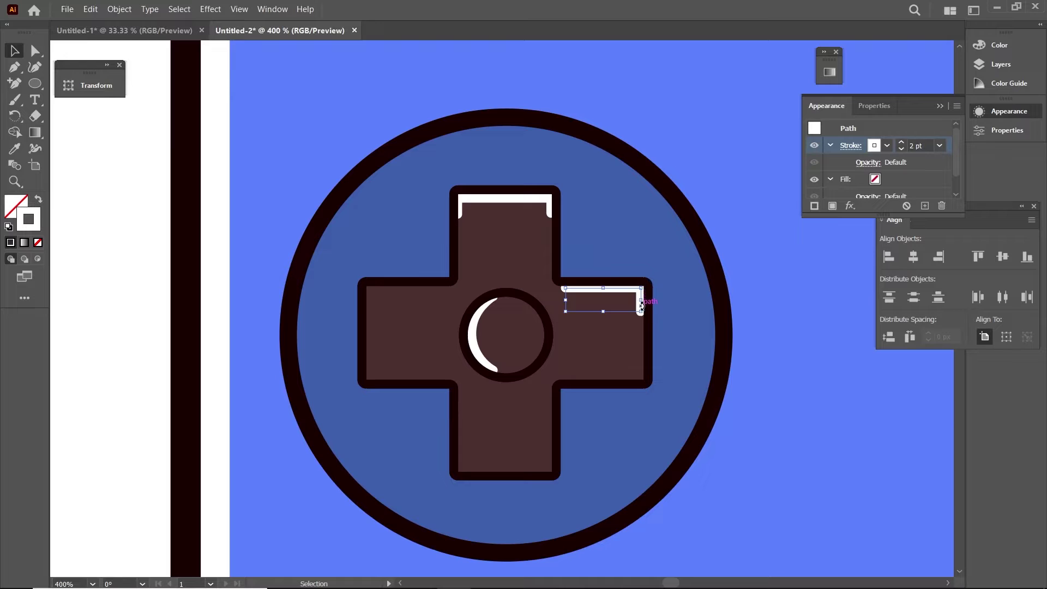
alt+scroll(642, 306, up, 2)
Step: Alt-drag a copy of the highlight to the left arm, reflect it vertically, and nudge it left
alt+drag(641, 307, 262, 326)
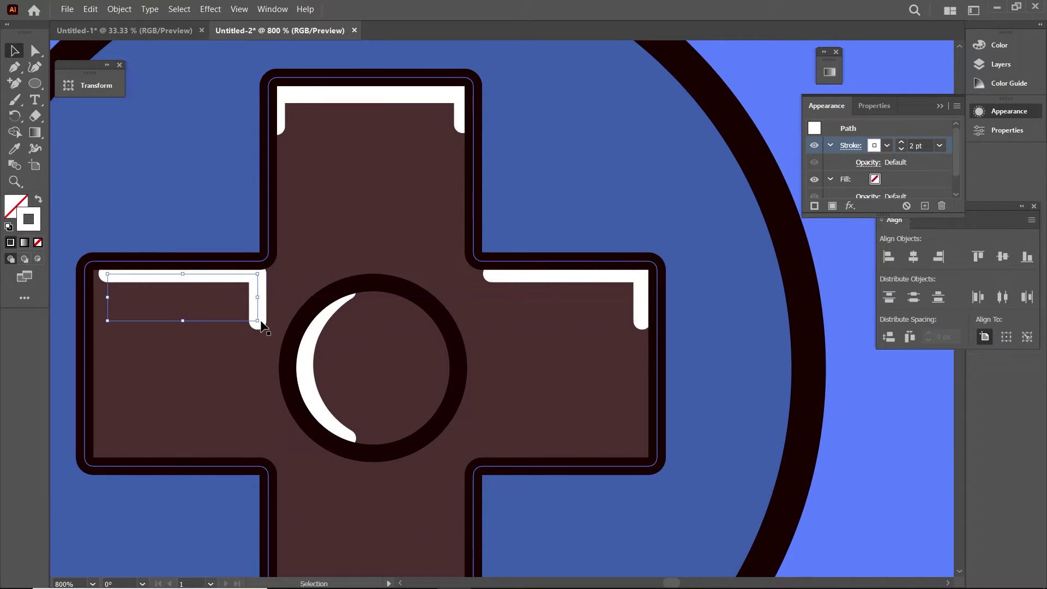
right_click(257, 309)
mouse_move(296, 510)
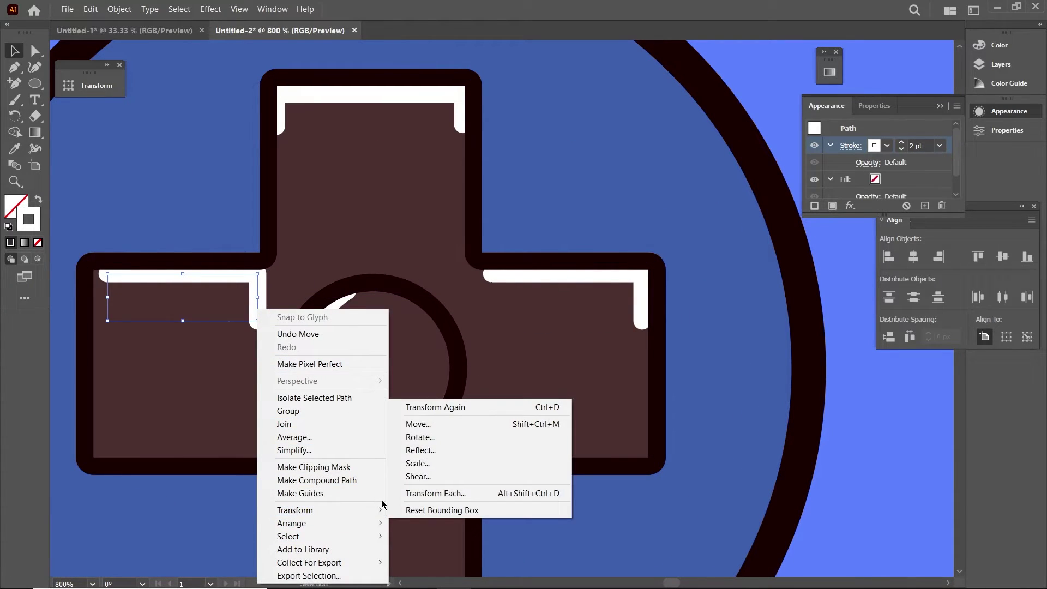
click(440, 452)
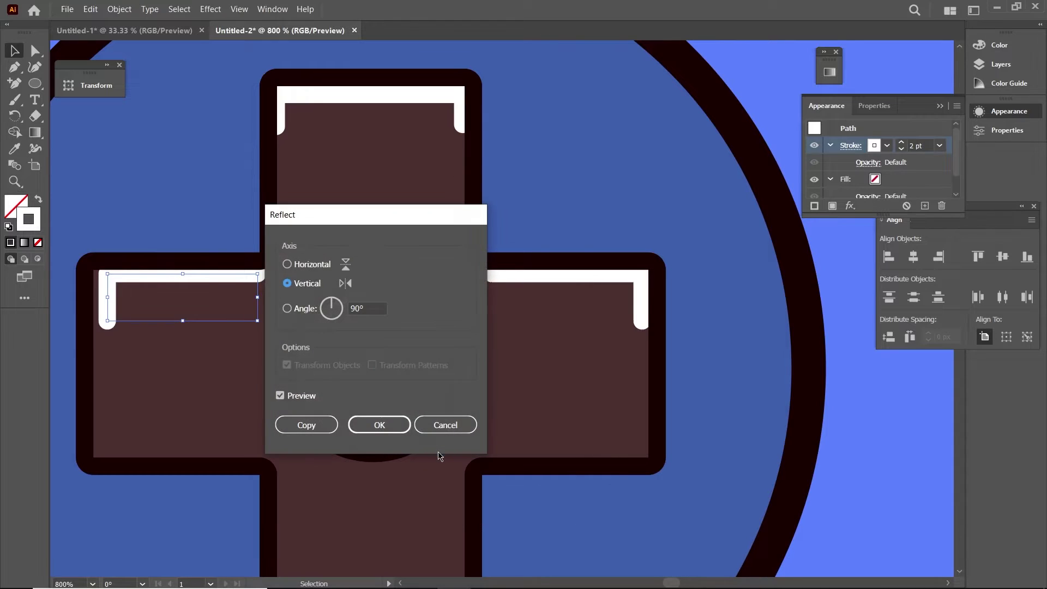
key(Return)
key(Left)
key(Left)
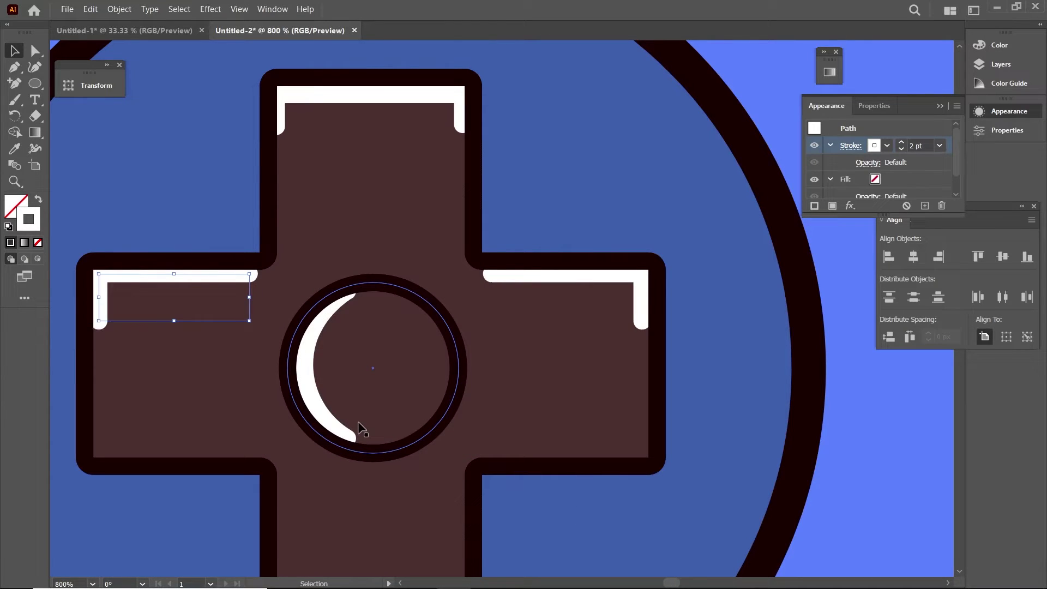
click(529, 411)
scroll(527, 409, down, 1)
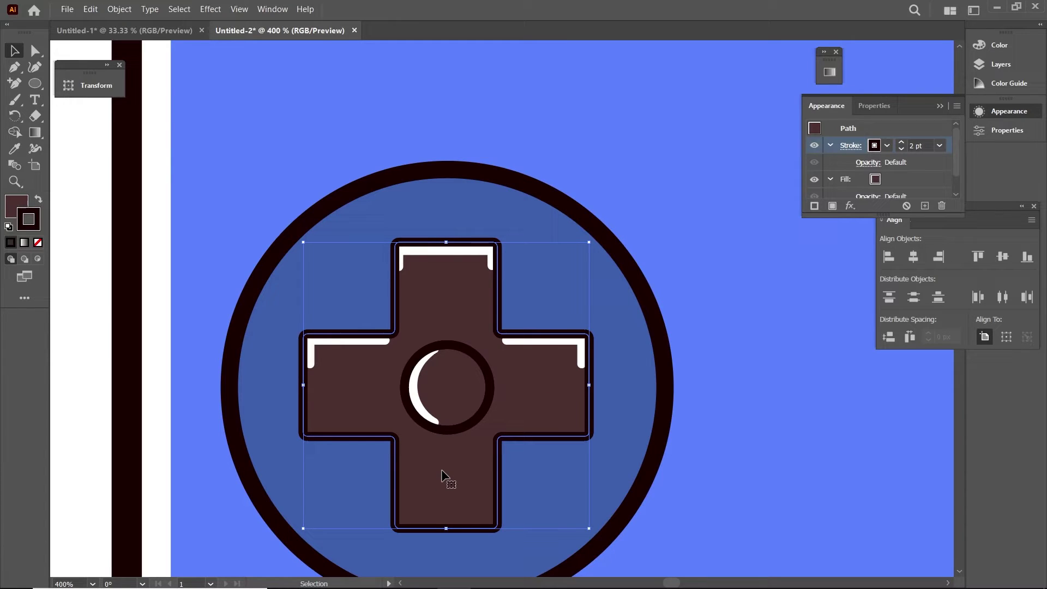
Step: Copy the cross, Paste in Back, and nudge the copy right and down
key(a)
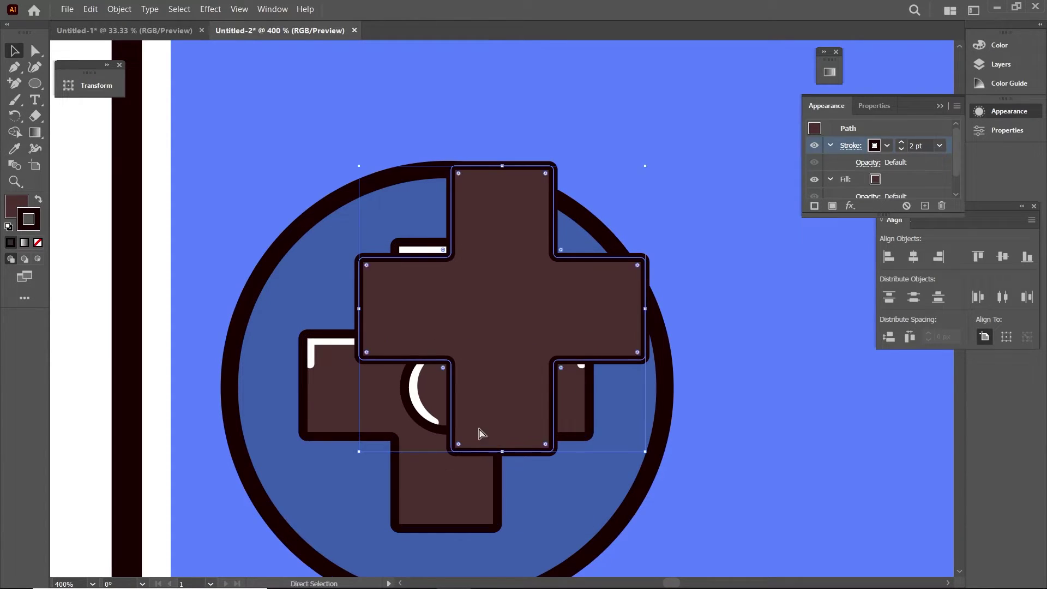
key(v)
key(ctrl+c)
key(ctrl+b)
key(Right)
key(Down)
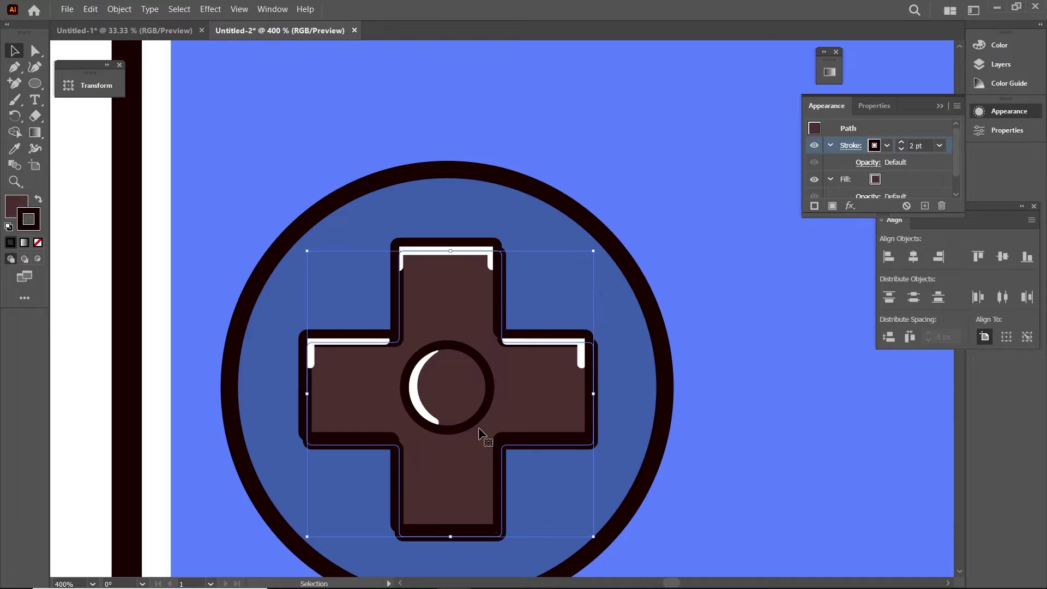
key(Right)
key(Down)
key(Right)
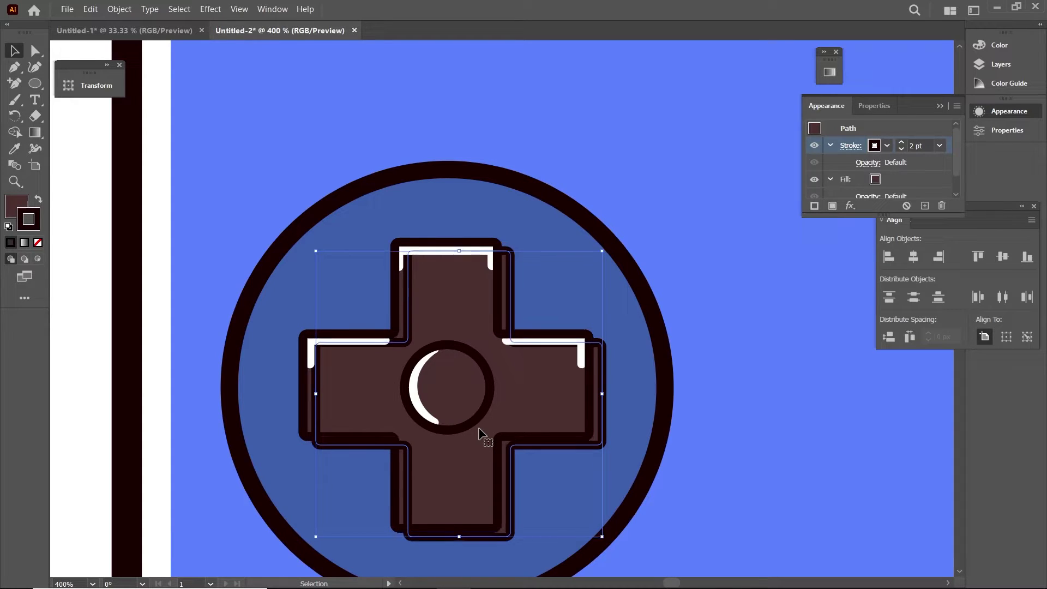
key(a)
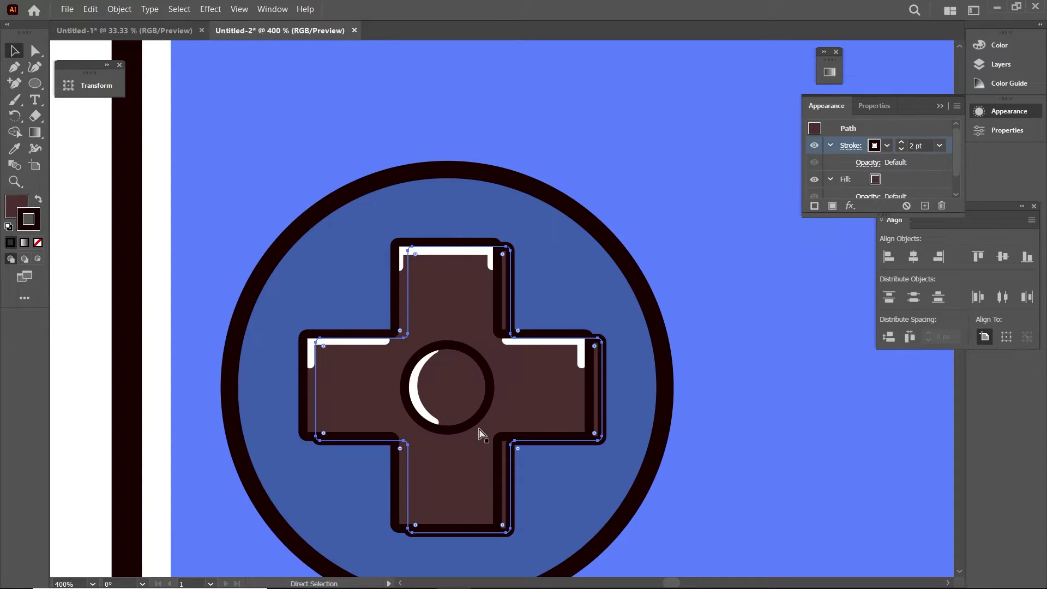
key(v)
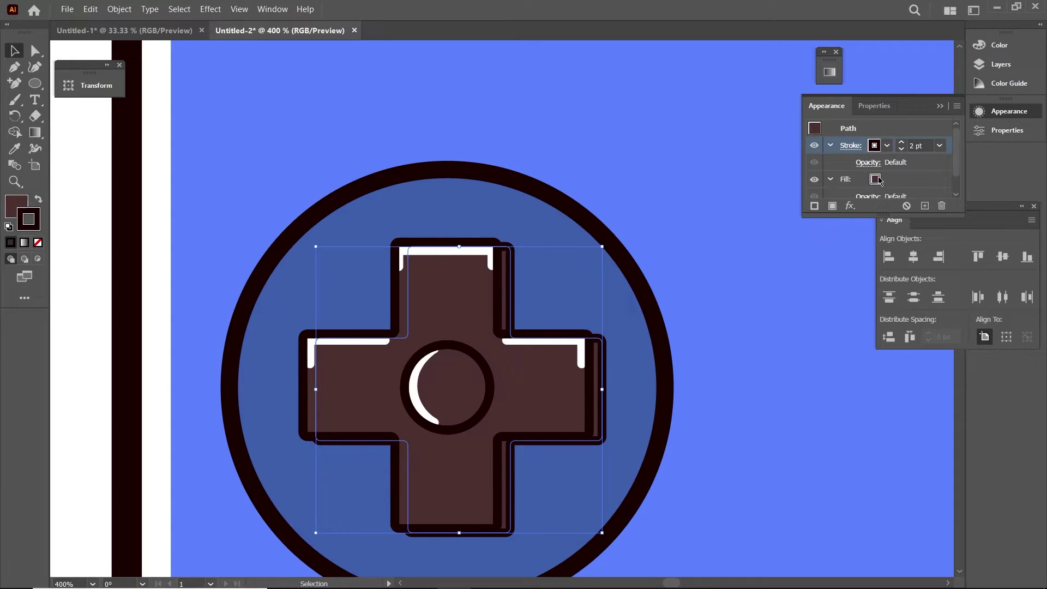
Step: Set the back copy's stroke to None and darken its fill to a deeper brown
click(874, 144)
click(730, 167)
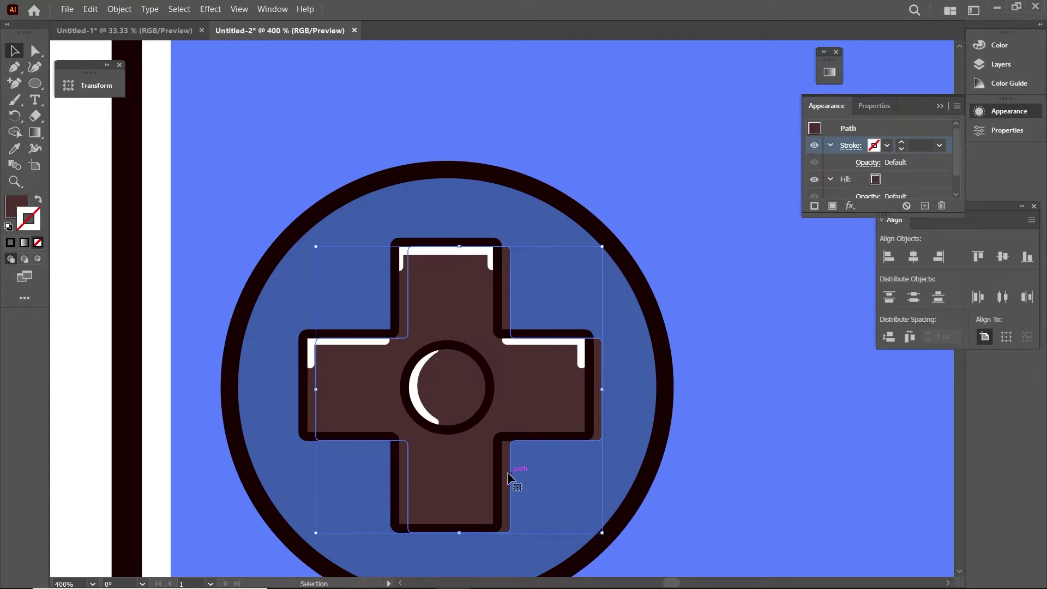
key(Left)
key(Left)
key(Left)
key(Left)
key(Down)
key(Down)
key(Down)
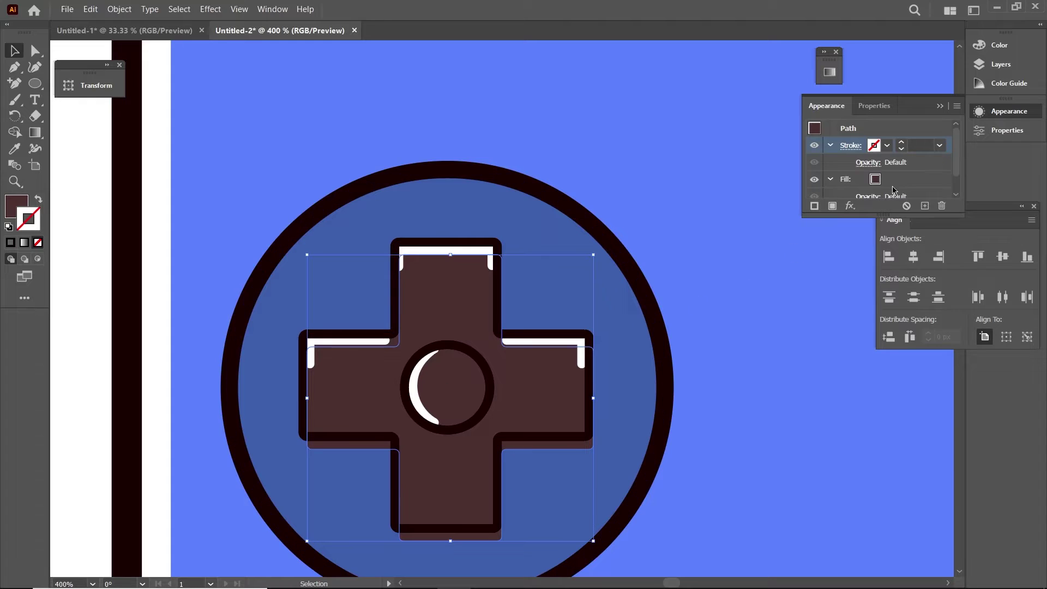
click(876, 180)
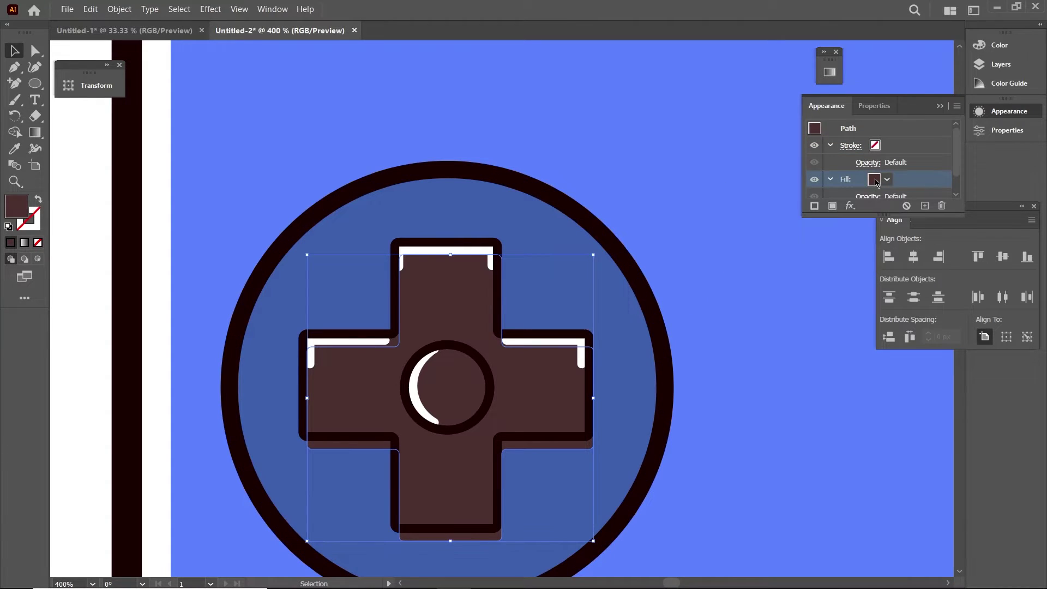
double_click(16, 207)
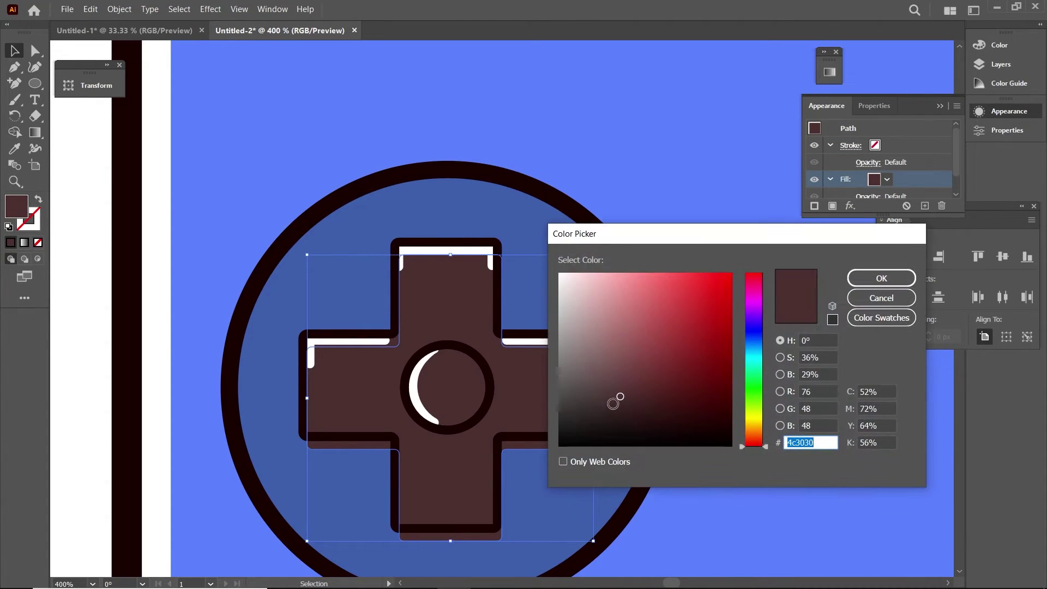
drag(618, 398, 619, 418)
key(Return)
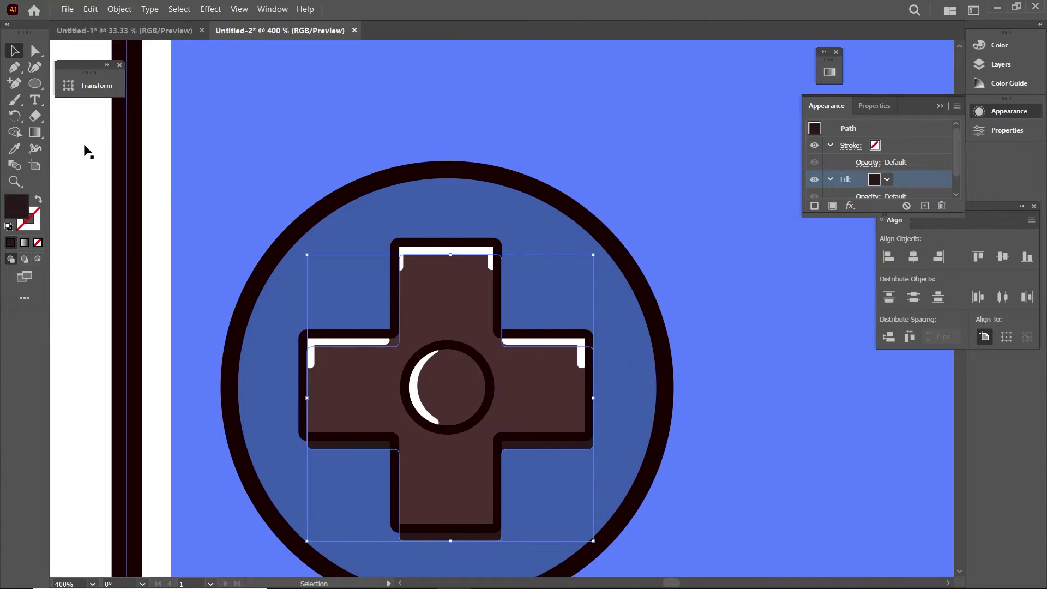
click(244, 103)
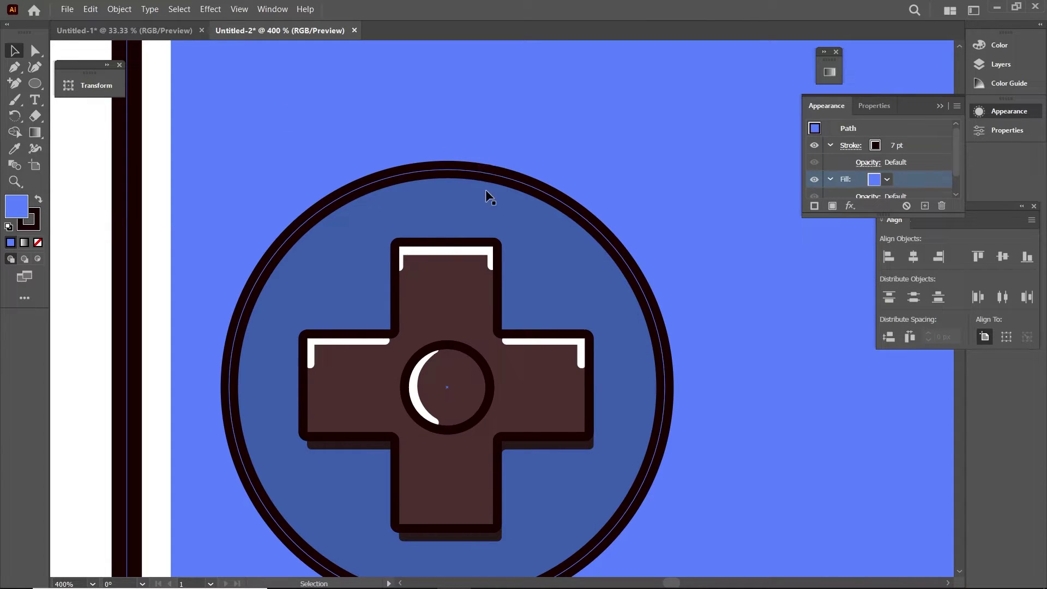
Step: Zoom out and draw a rectangle to the right of the D-pad
scroll(485, 189, down, 4)
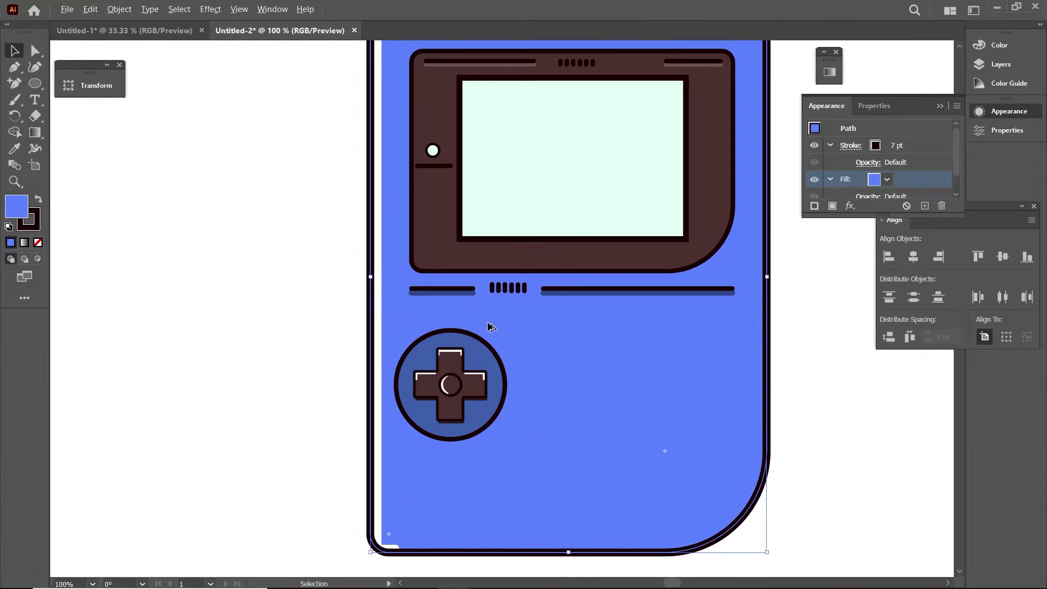
scroll(489, 326, right, 1)
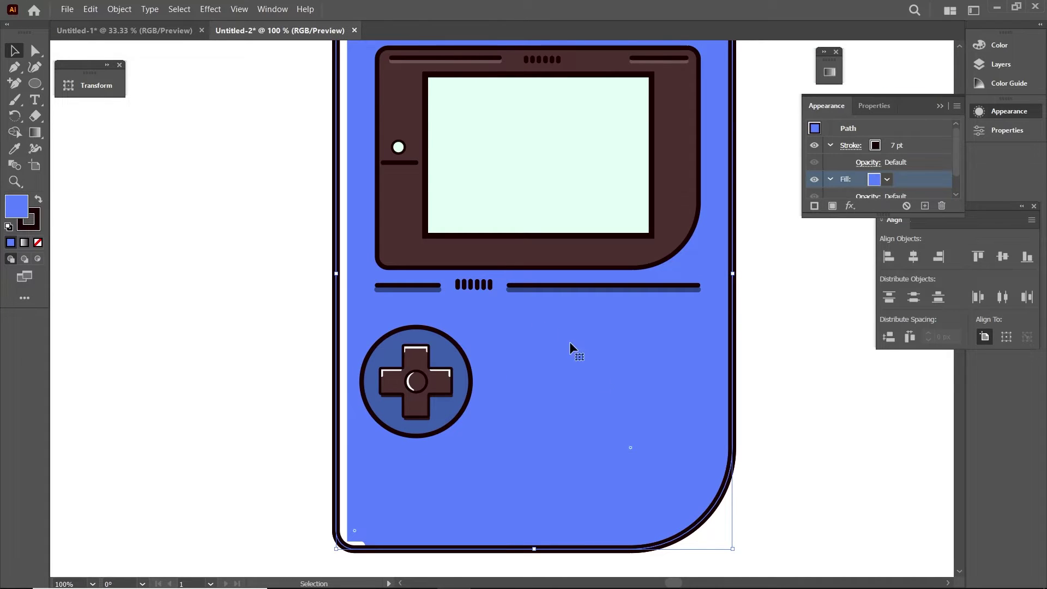
scroll(570, 341, right, 4)
drag(40, 88, 63, 85)
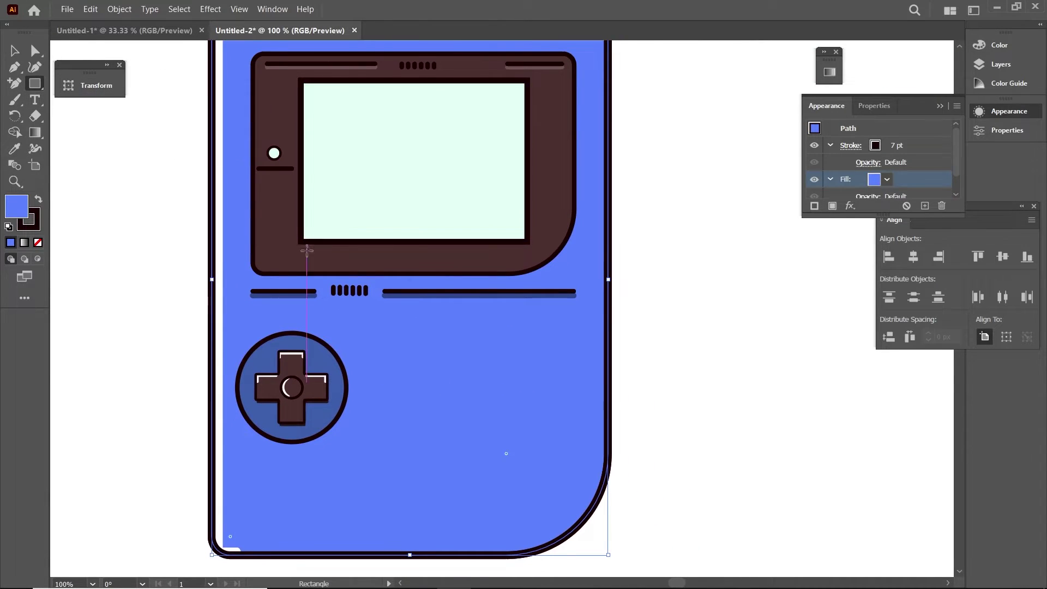
scroll(322, 305, up, 2)
scroll(445, 373, down, 2)
scroll(446, 374, right, 1)
drag(509, 372, 771, 460)
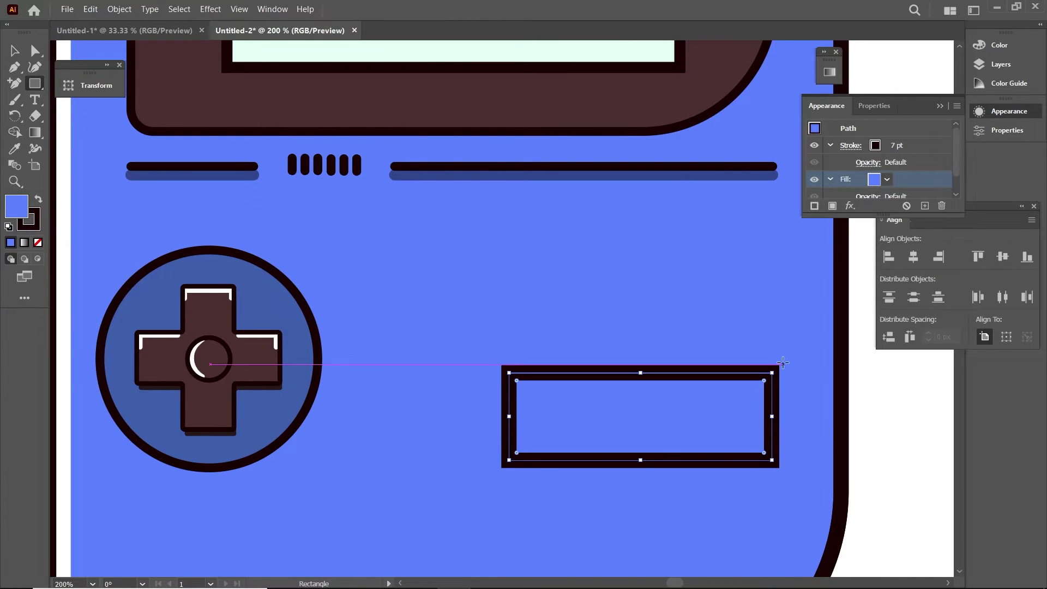
Step: Tilt the rectangle diagonally, round it into a pill, and set a 4 pt stroke
mouse_move(772, 371)
mouse_down()
mouse_move(725, 331)
mouse_move(671, 327)
mouse_move(679, 296)
mouse_up()
key(v)
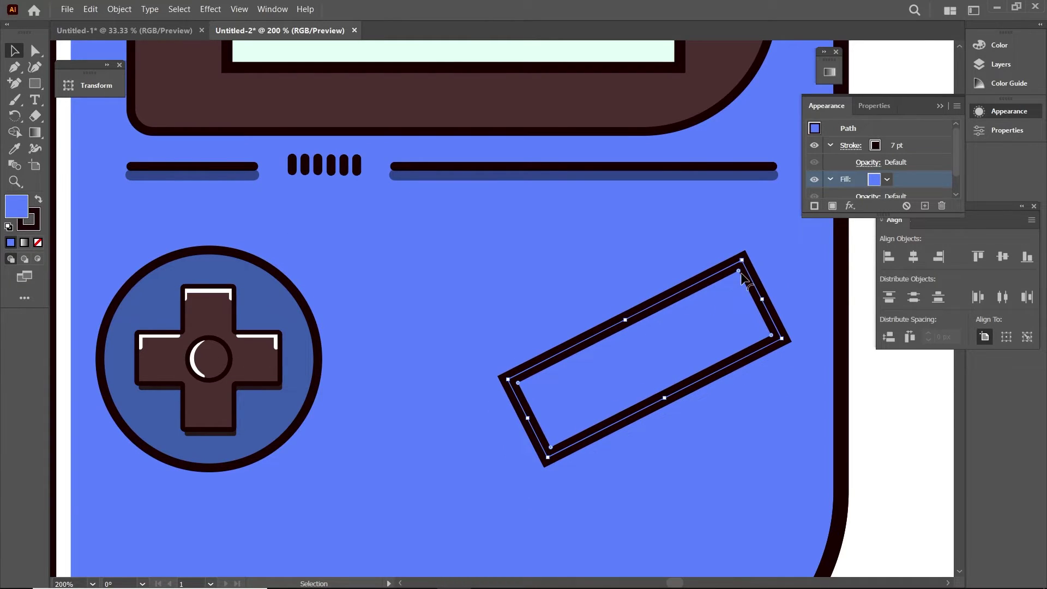
drag(739, 273, 712, 312)
click(894, 145)
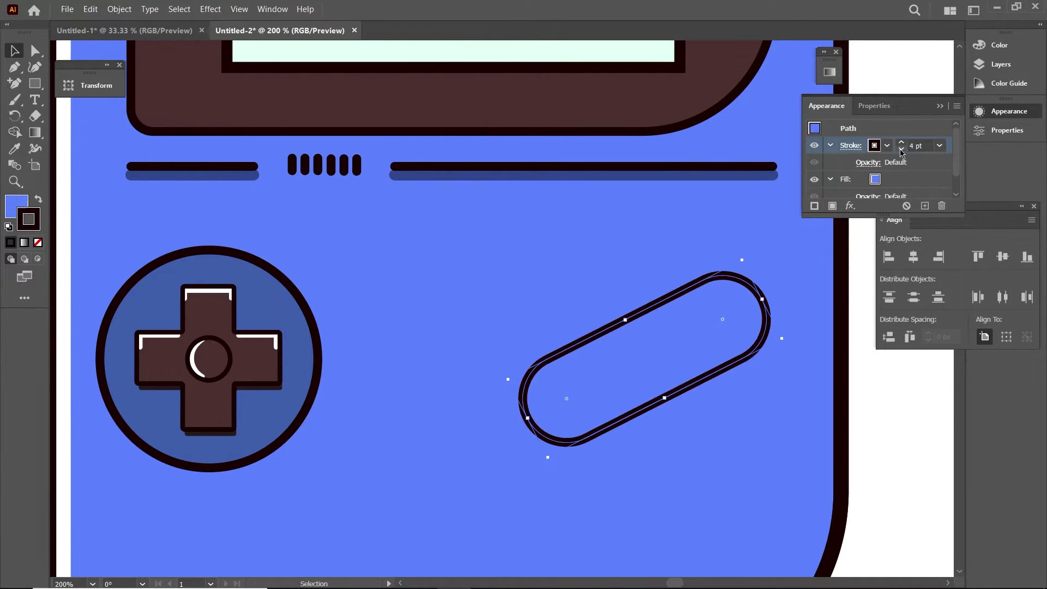
click(900, 150)
click(902, 145)
click(901, 145)
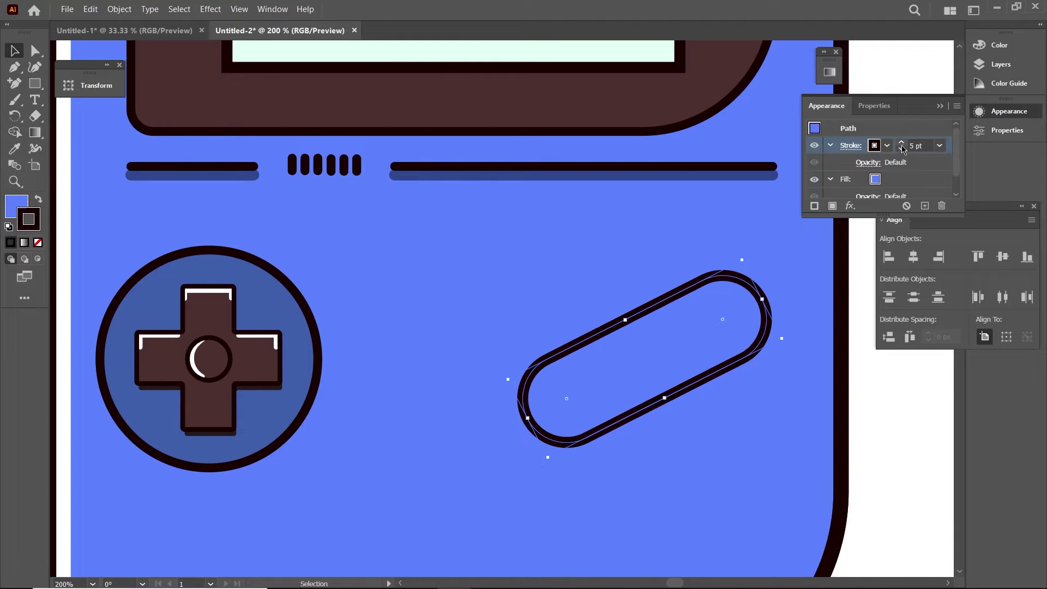
click(23, 84)
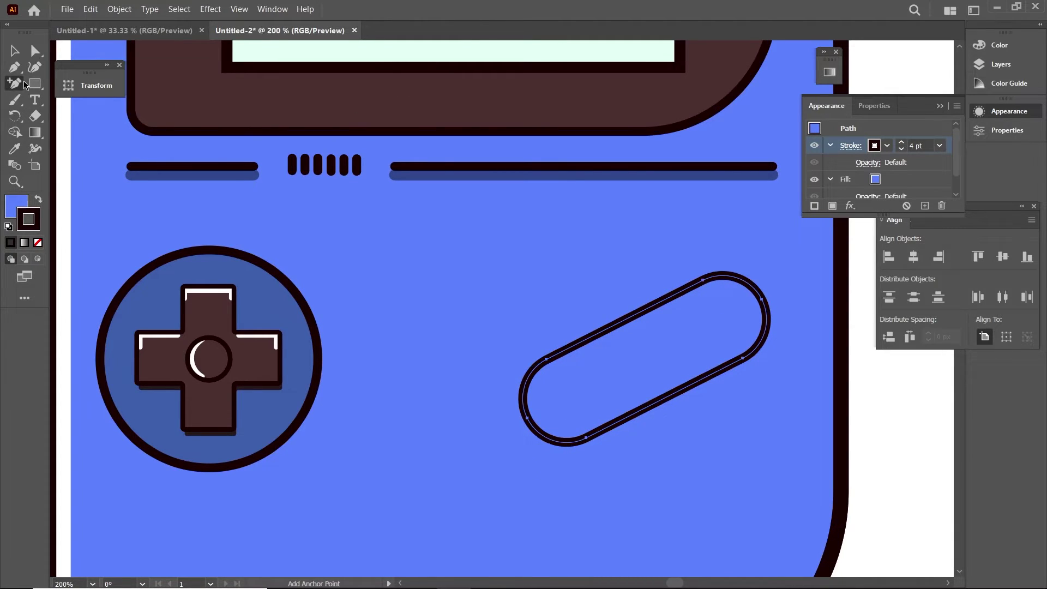
Step: Draw a small circle in the pill's upper end and Alt-drag a copy toward the lower end
drag(34, 84, 70, 98)
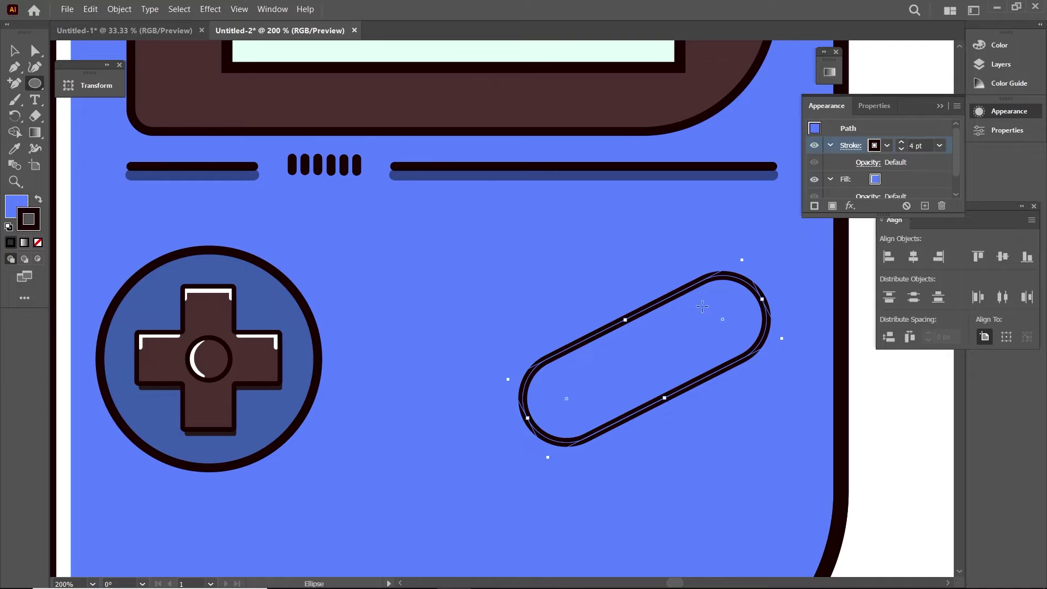
drag(702, 306, 743, 353)
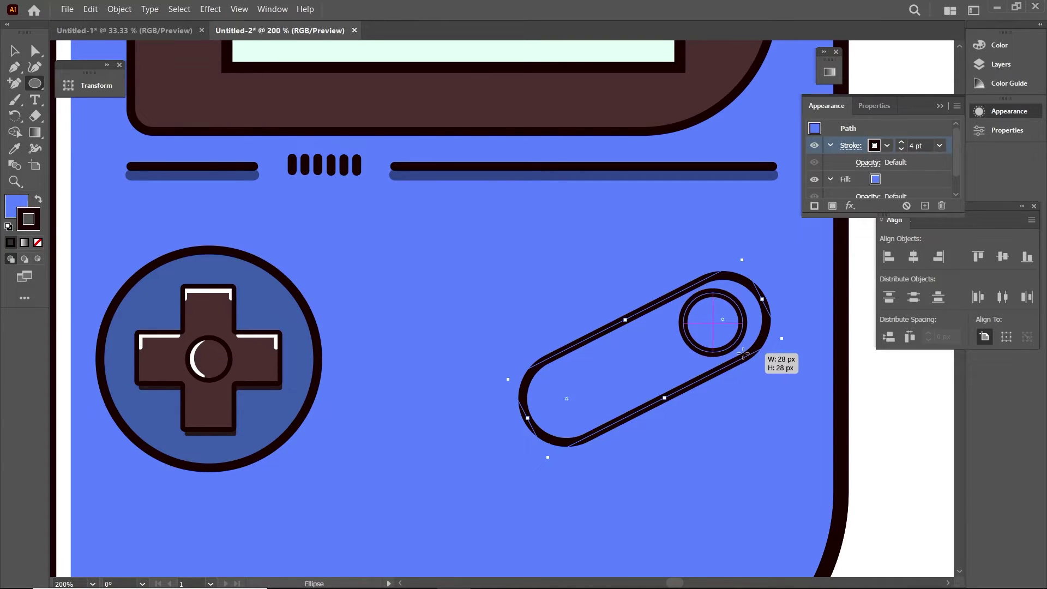
key(v)
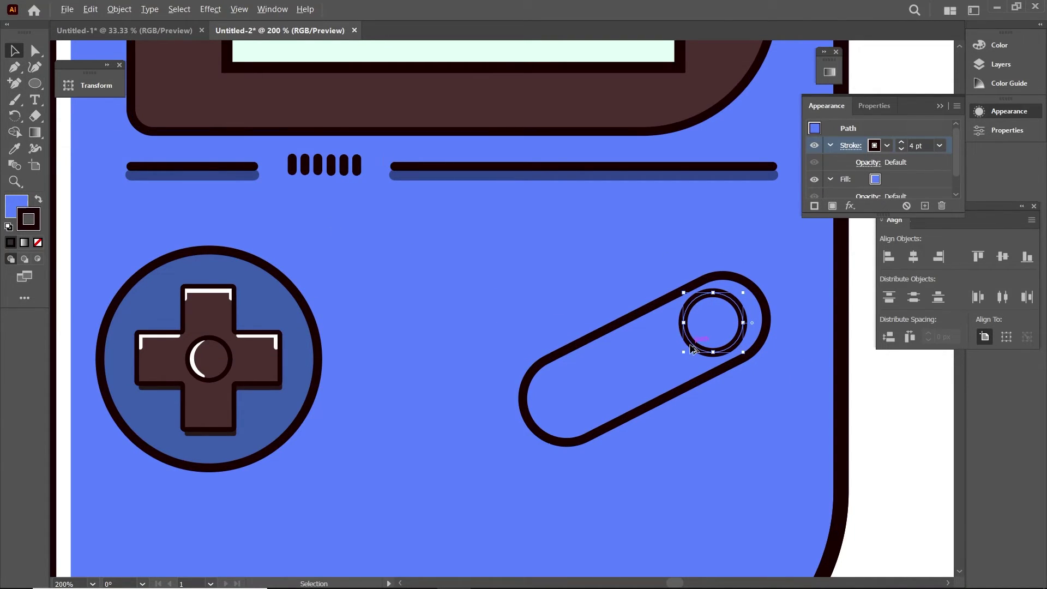
mouse_move(693, 348)
mouse_down()
mouse_move(599, 409)
mouse_move(604, 394)
mouse_up()
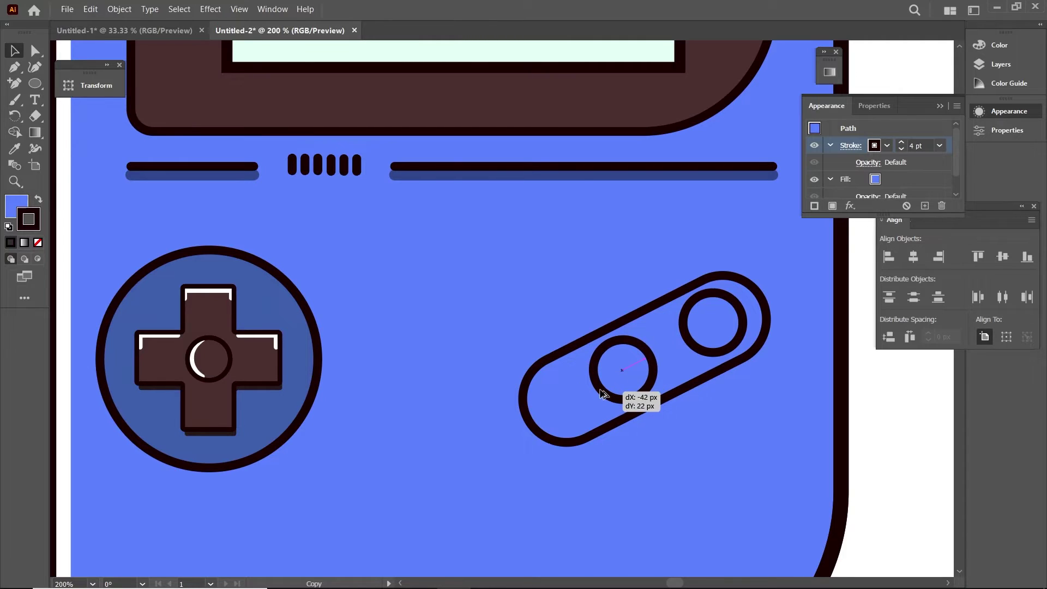
Step: Resize the pill and the lower circle, then duplicate that circle into the pill's upper end
click(631, 312)
drag(527, 418, 561, 397)
drag(647, 307, 645, 306)
click(655, 364)
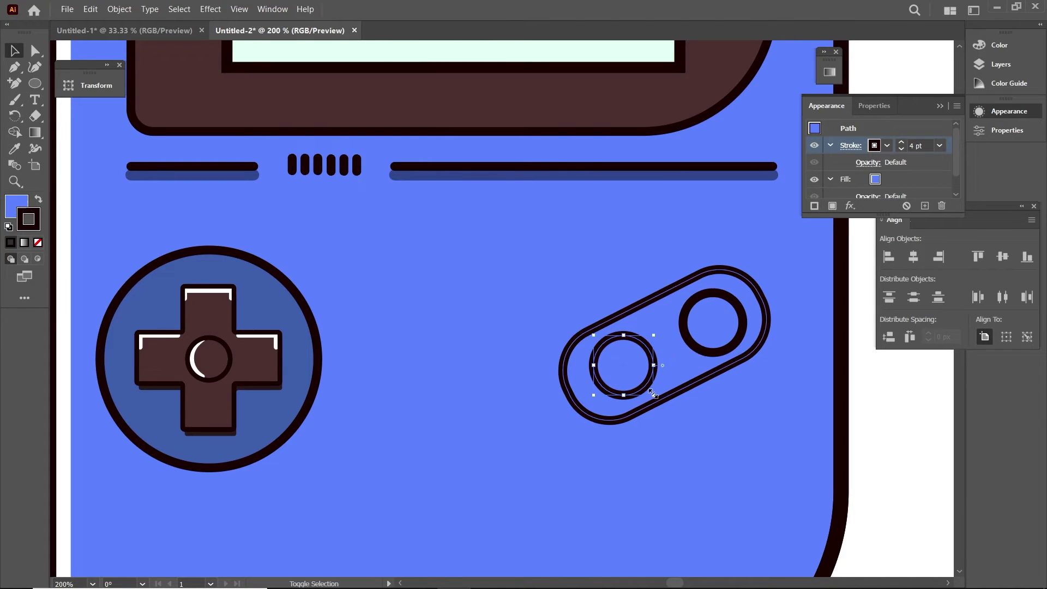
drag(652, 393, 658, 399)
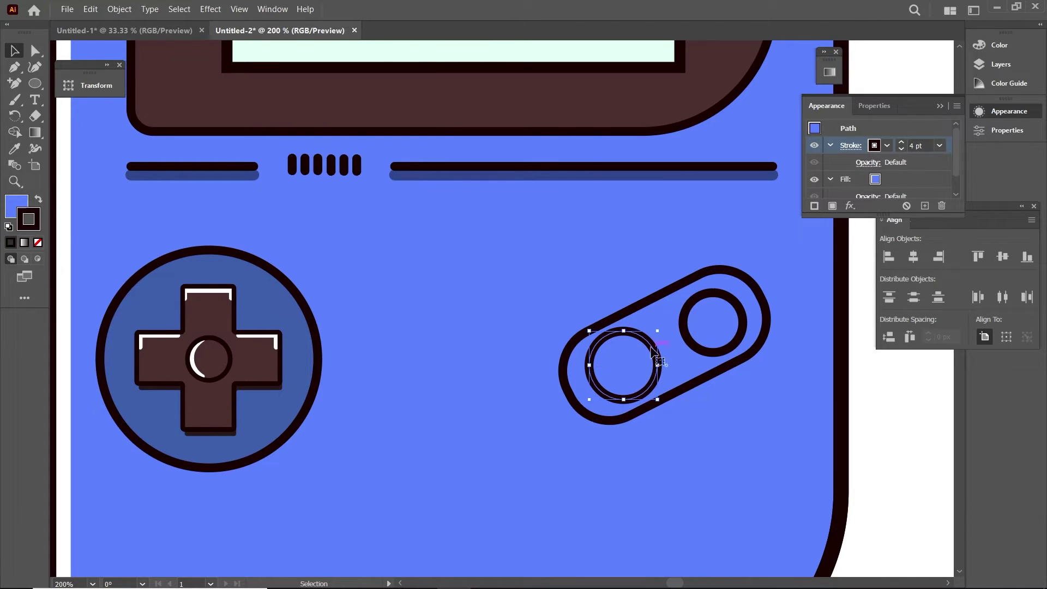
drag(655, 358, 660, 361)
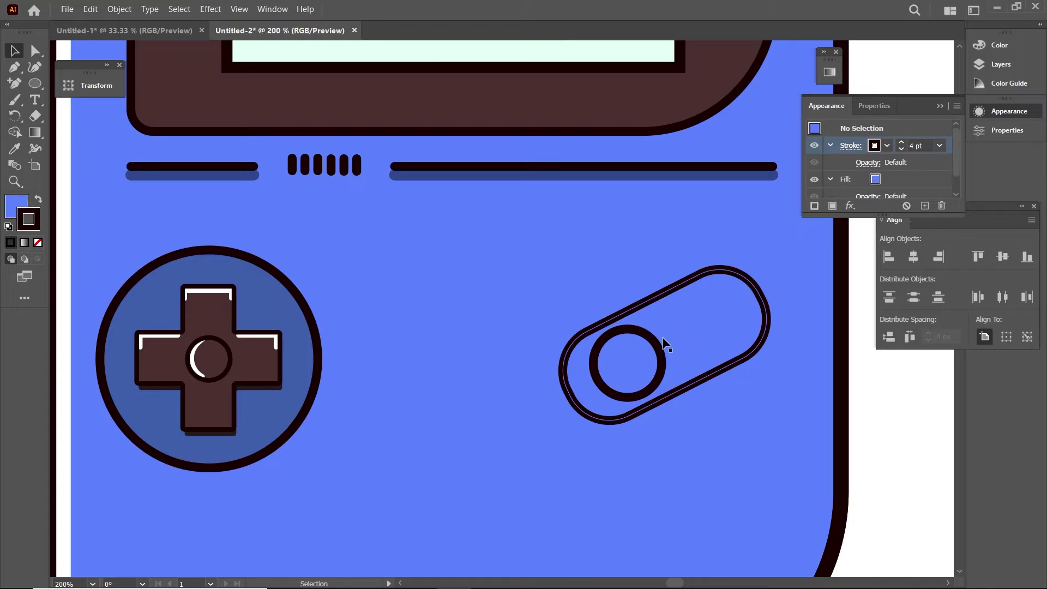
click(664, 346)
drag(662, 349, 731, 309)
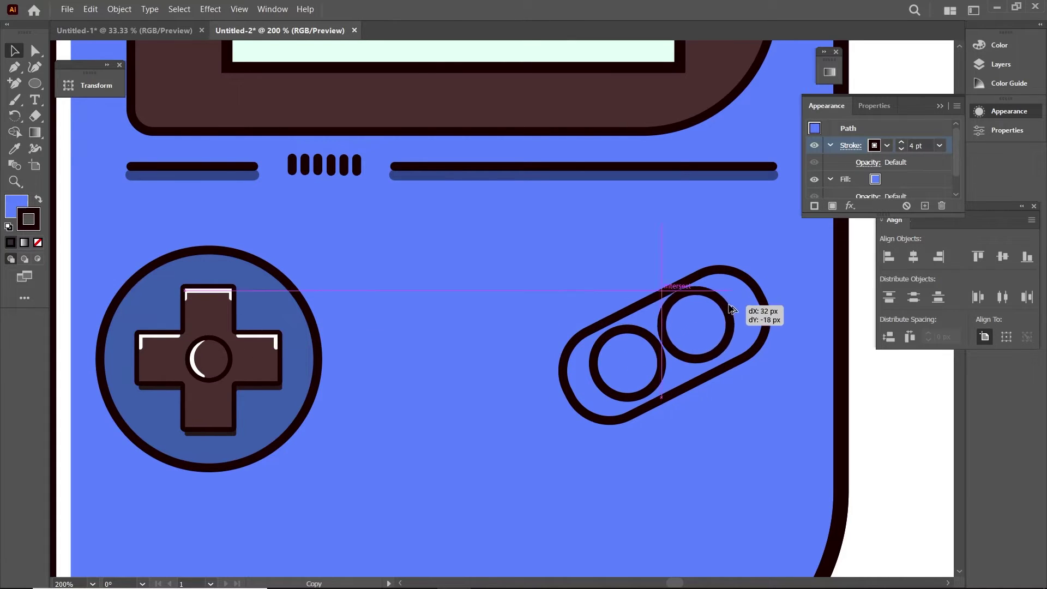
Step: Fill the pill-shaped capsule with a darker, muted blue
click(512, 306)
key(ctrl+1)
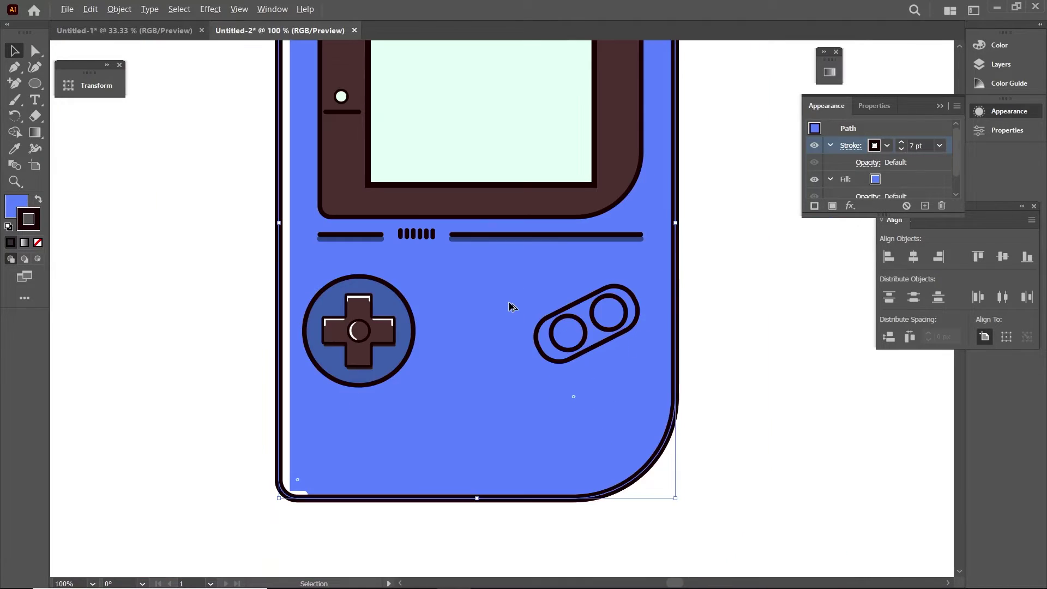
key(ctrl+minus)
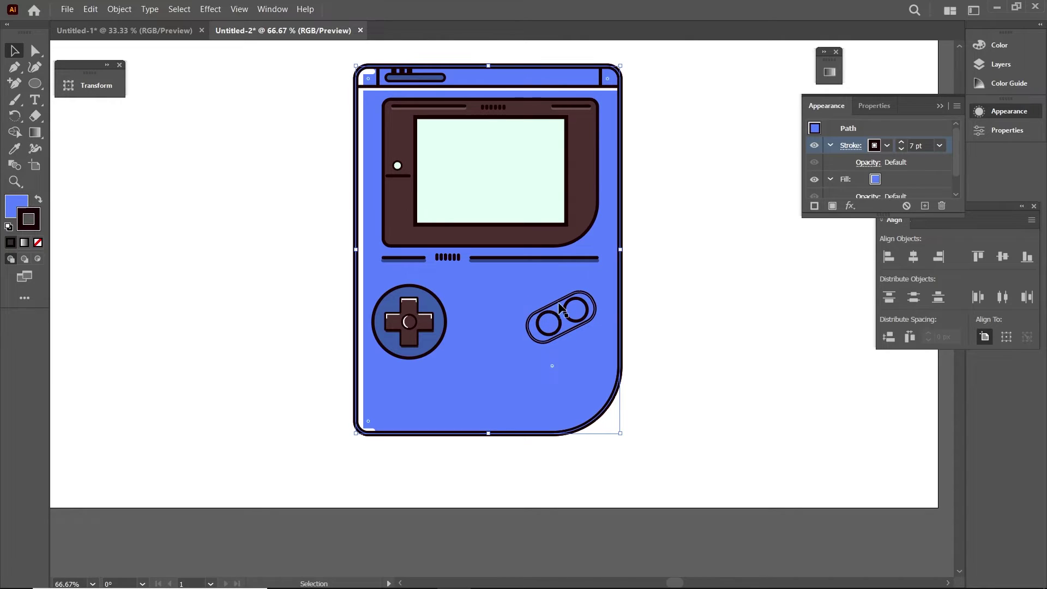
click(561, 308)
click(874, 179)
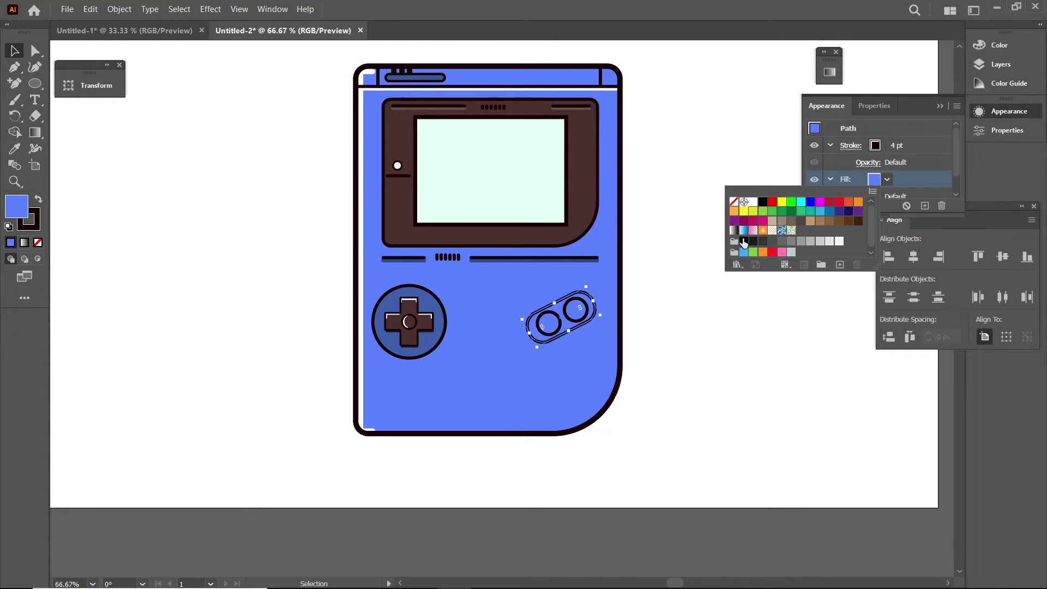
double_click(13, 212)
click(665, 301)
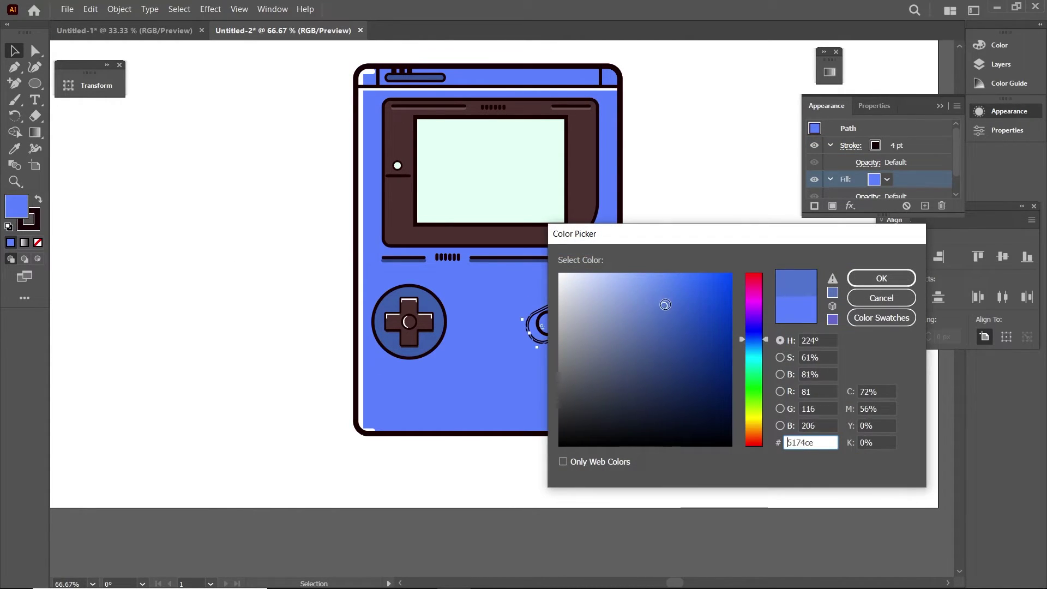
key(Return)
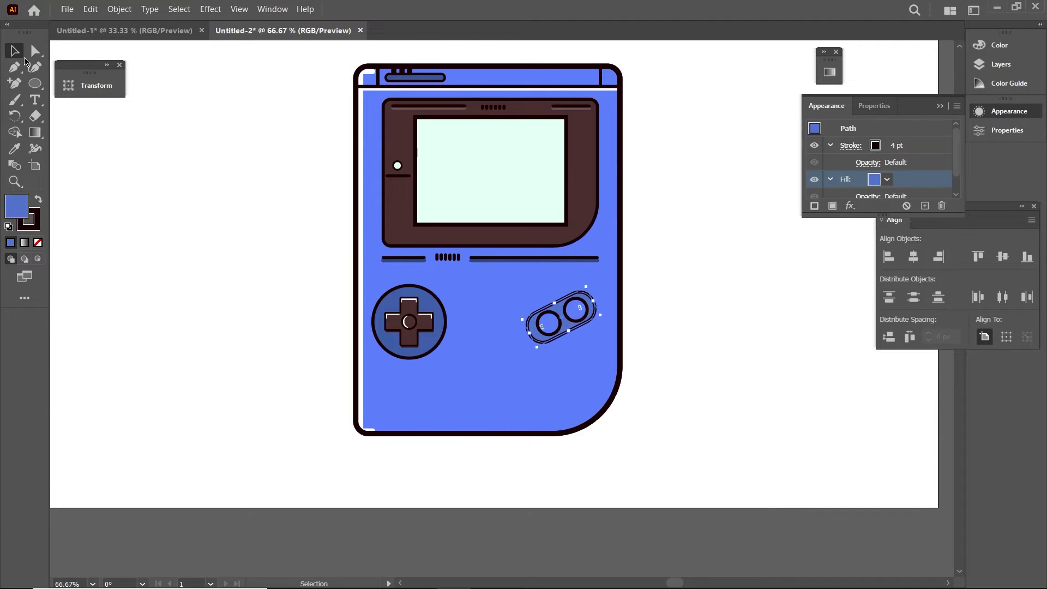
Step: Give both circle buttons a crimson red fill and a lighter stroke weight
scroll(573, 338, up, 1)
shift+click(600, 307)
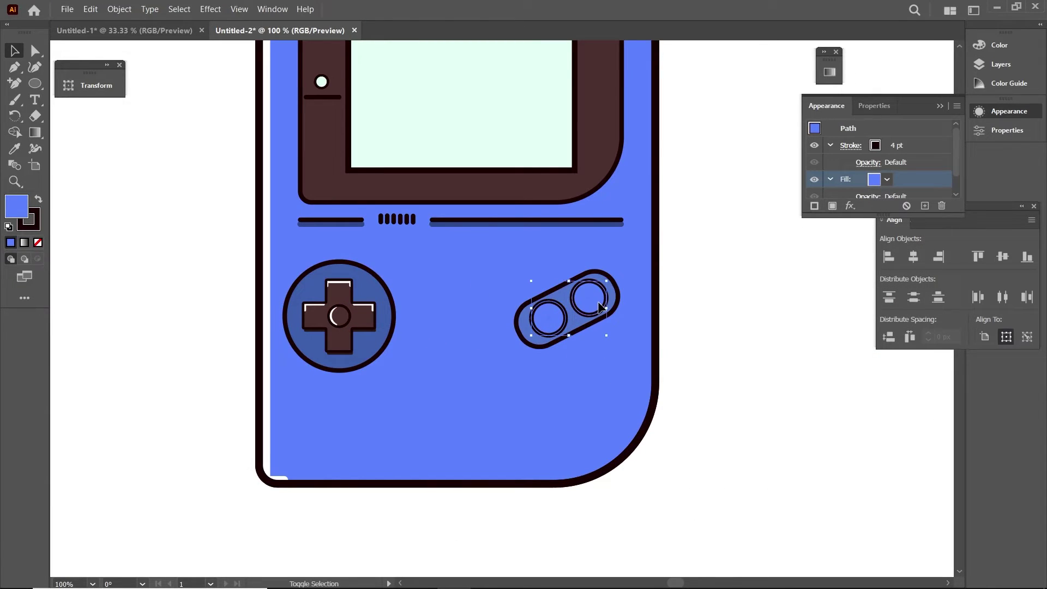
click(873, 180)
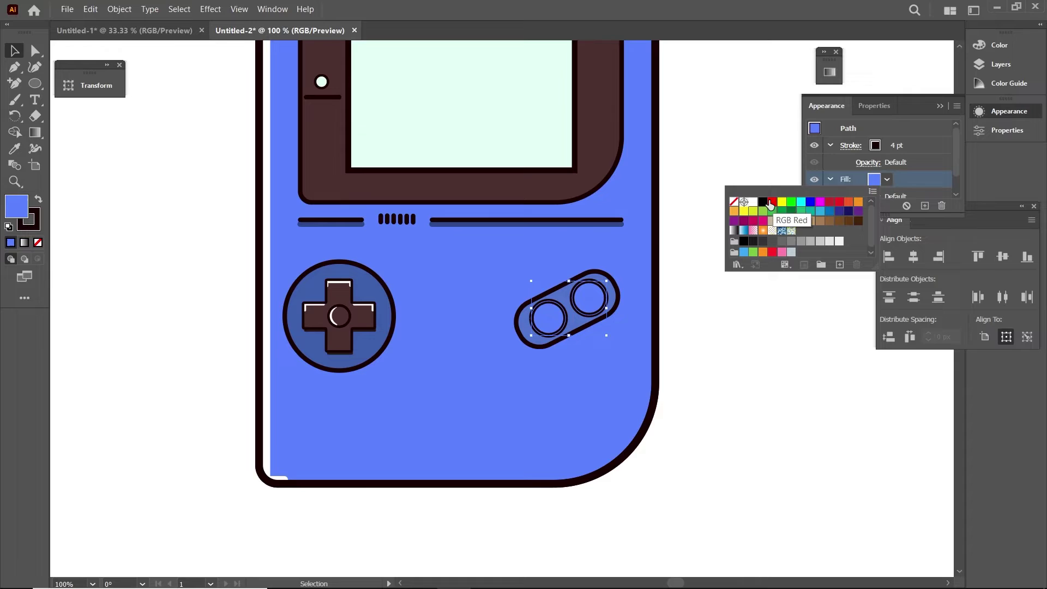
click(831, 202)
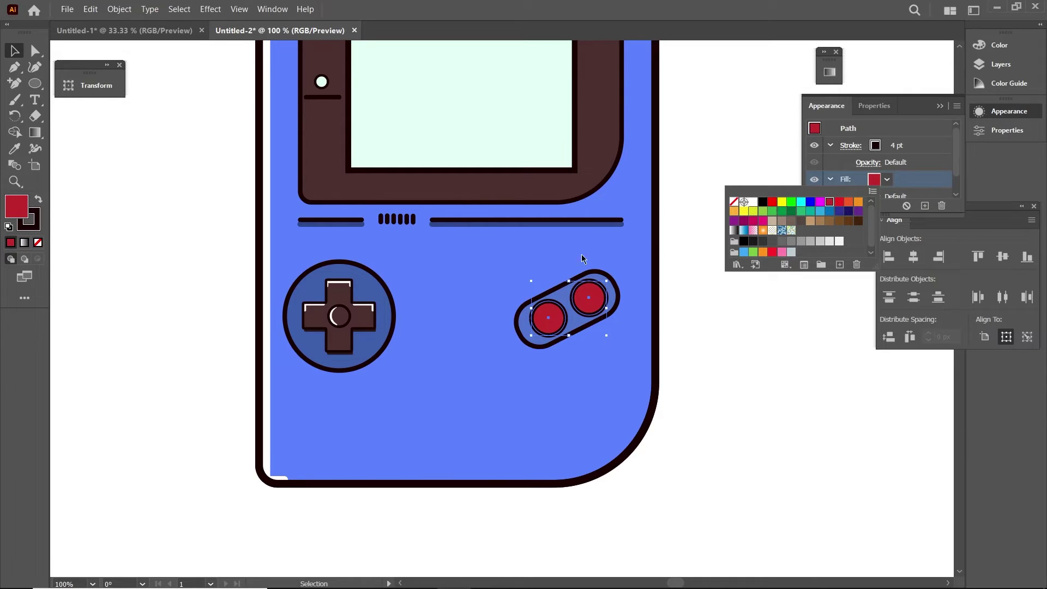
click(900, 148)
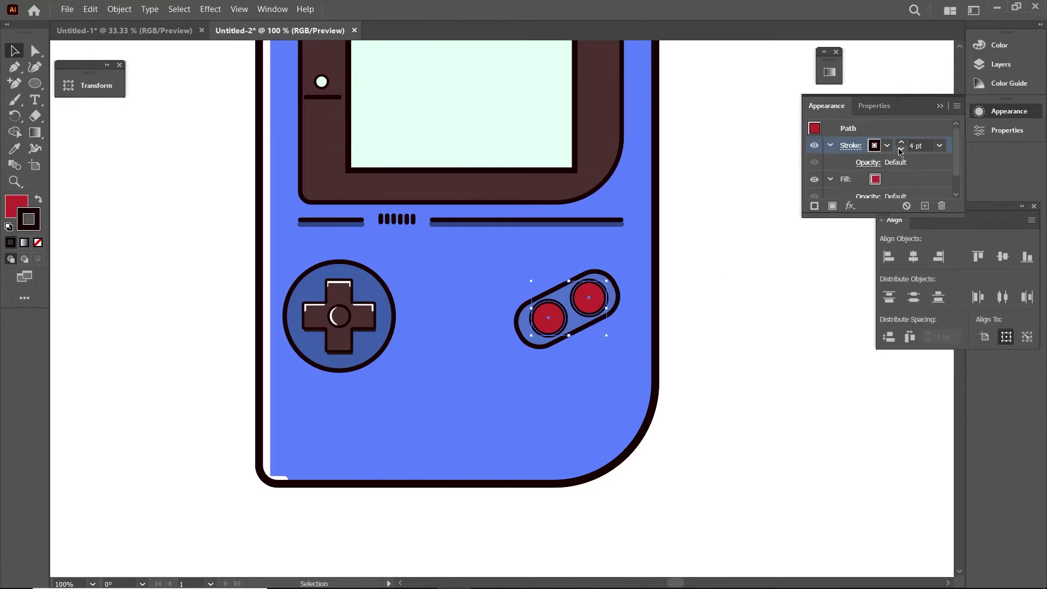
click(901, 150)
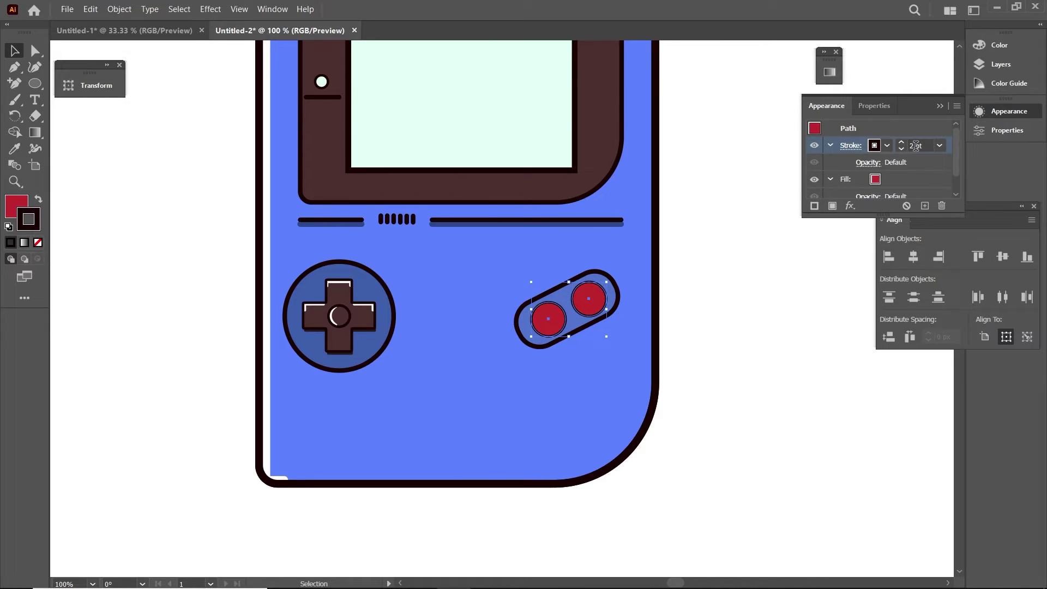
click(763, 235)
scroll(567, 333, up, 2)
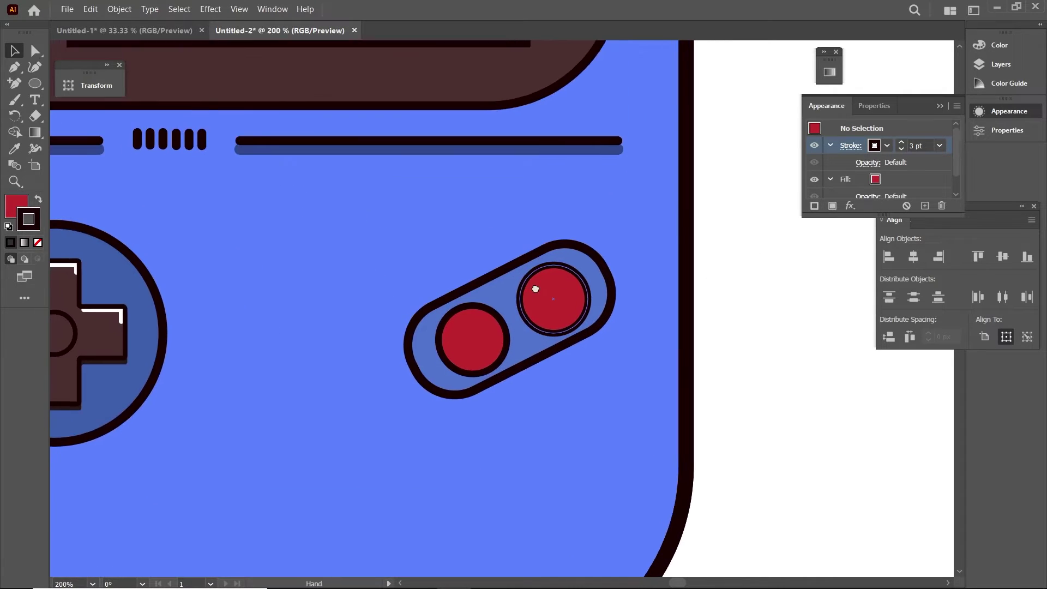
Step: Draw a white, round-capped arc over the upper red button's top edge
click(14, 66)
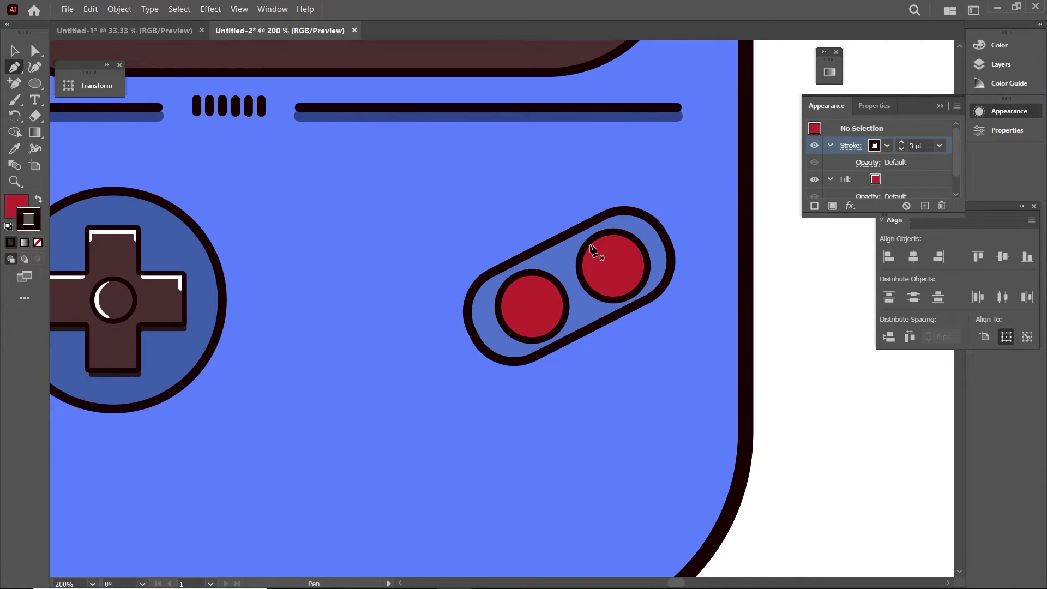
click(587, 243)
click(648, 269)
click(34, 67)
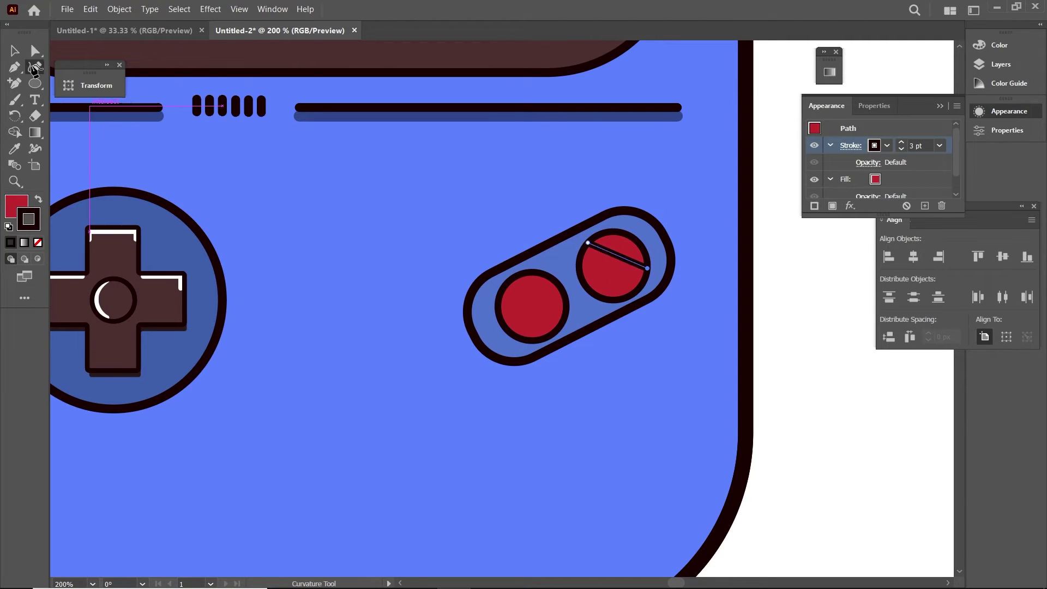
drag(616, 254, 628, 244)
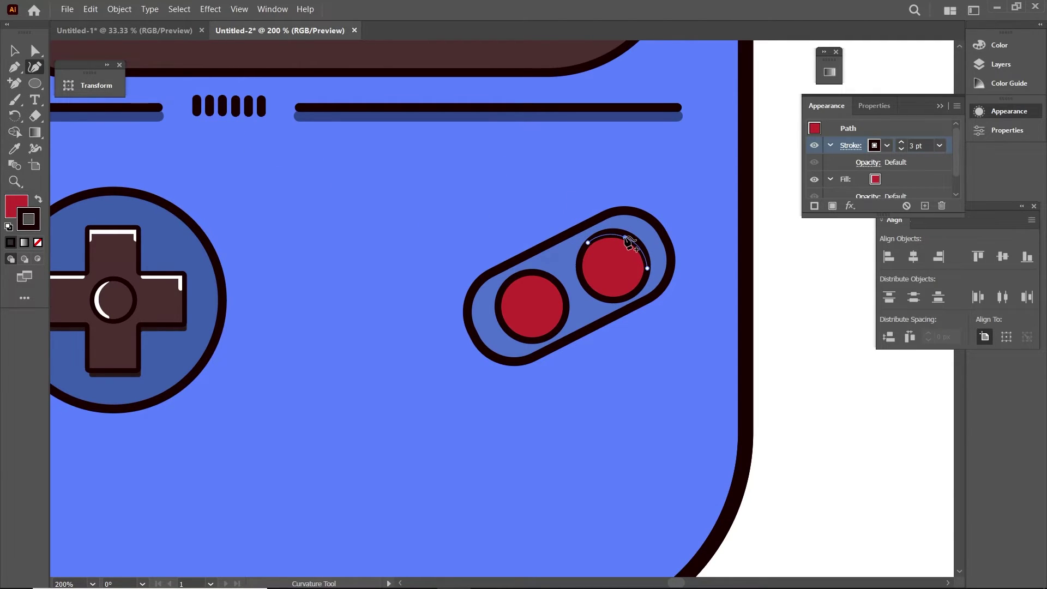
click(872, 146)
click(753, 168)
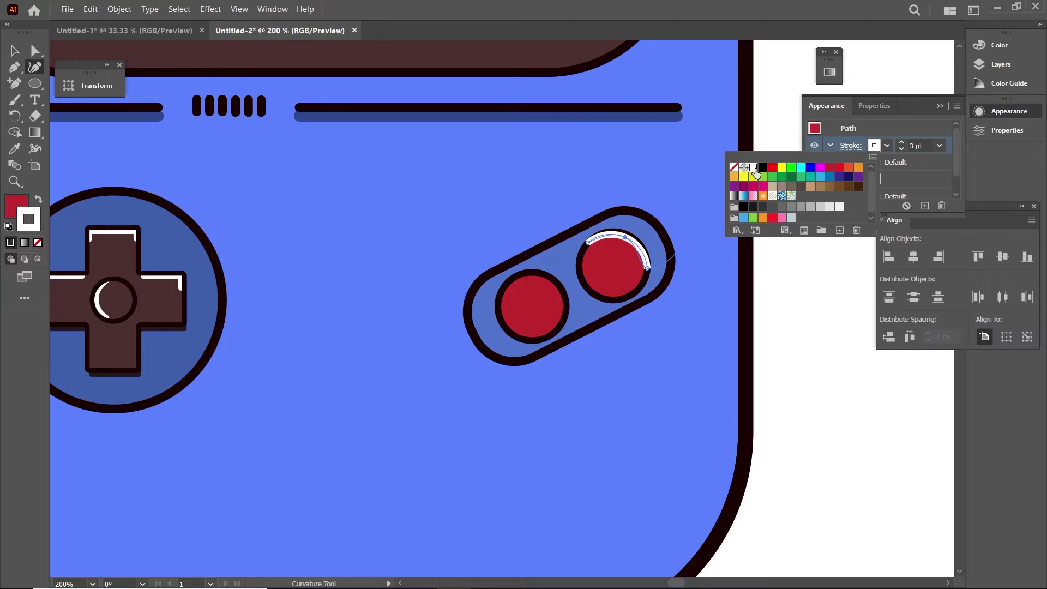
click(880, 151)
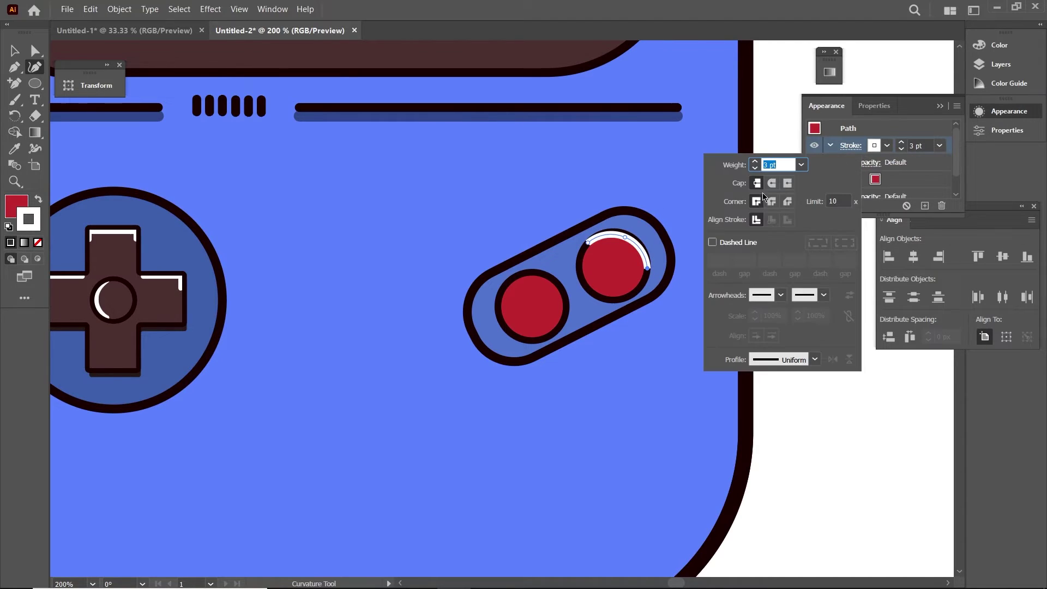
click(771, 183)
Step: Set the selected shape's fill to none and check the white highlight arc
key(v)
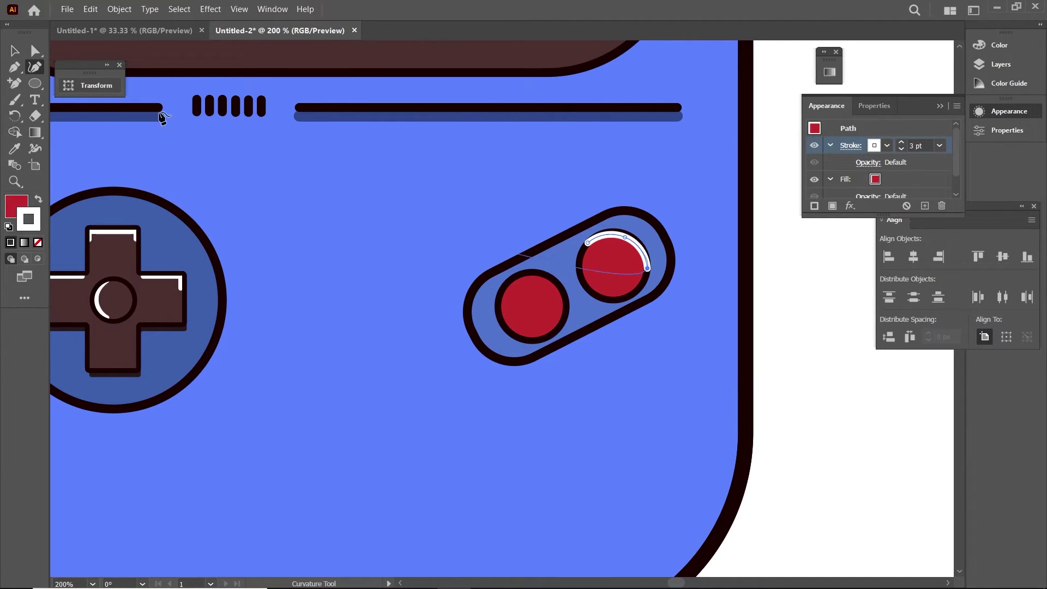
shift+click(596, 265)
click(610, 270)
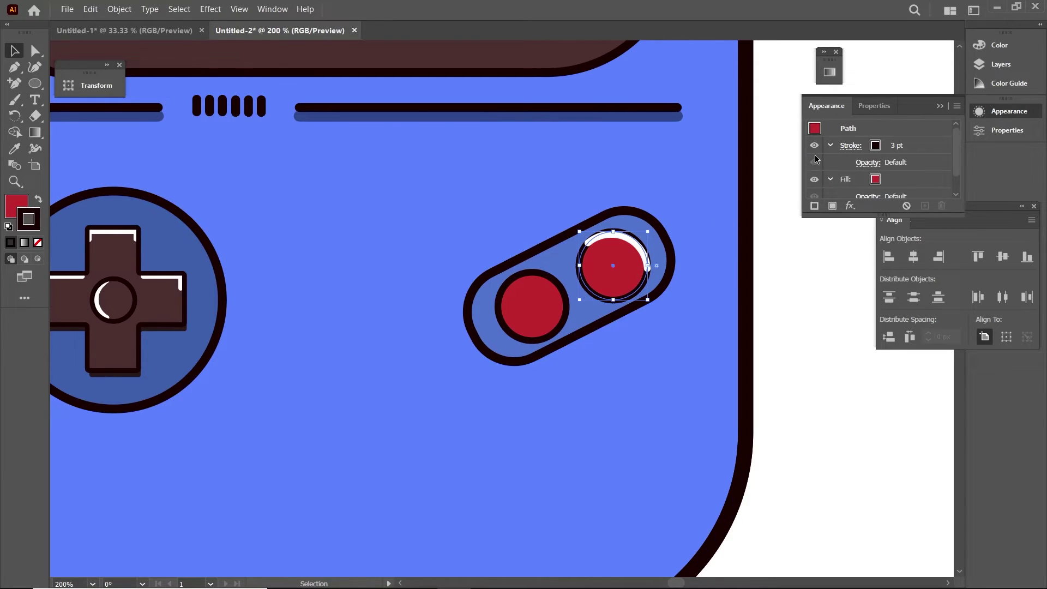
click(876, 180)
click(739, 205)
key(Escape)
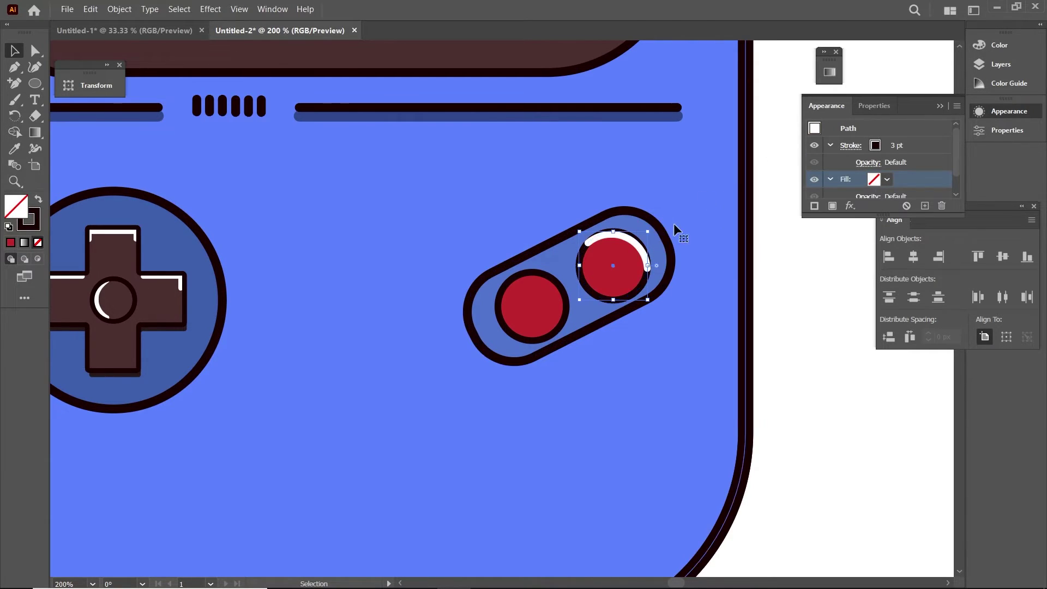
key(a)
click(632, 250)
key(v)
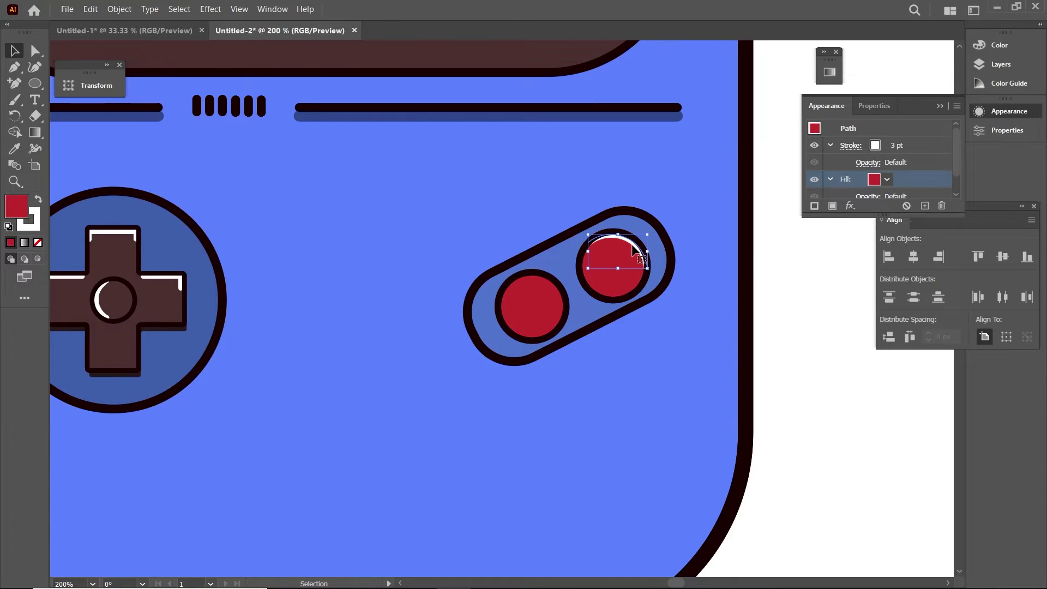
click(784, 244)
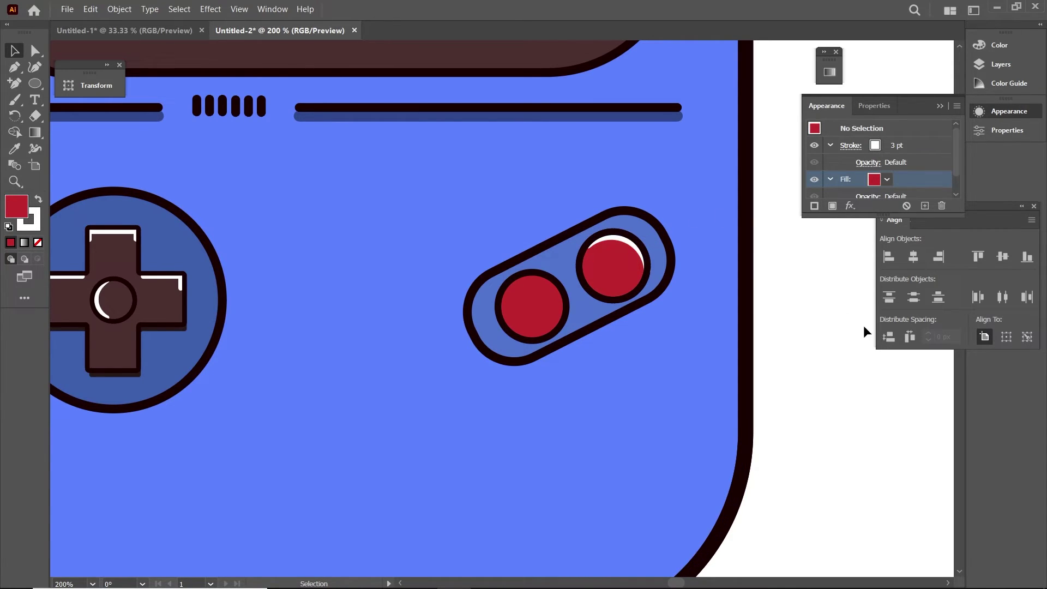
Step: Delete the lower-left red button and lock the pill backing in Layers
click(526, 309)
key(Delete)
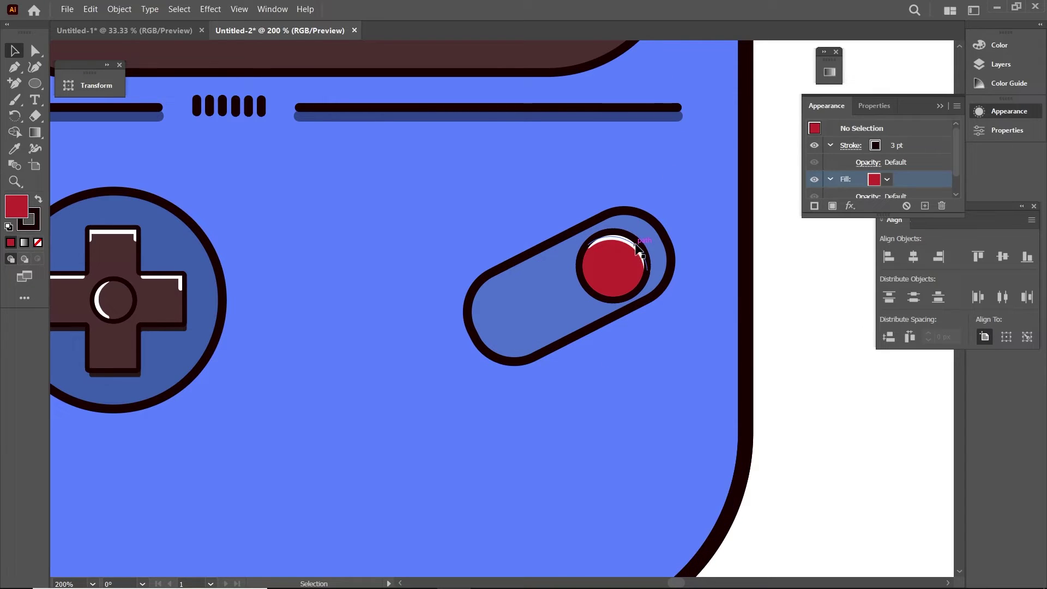
click(554, 285)
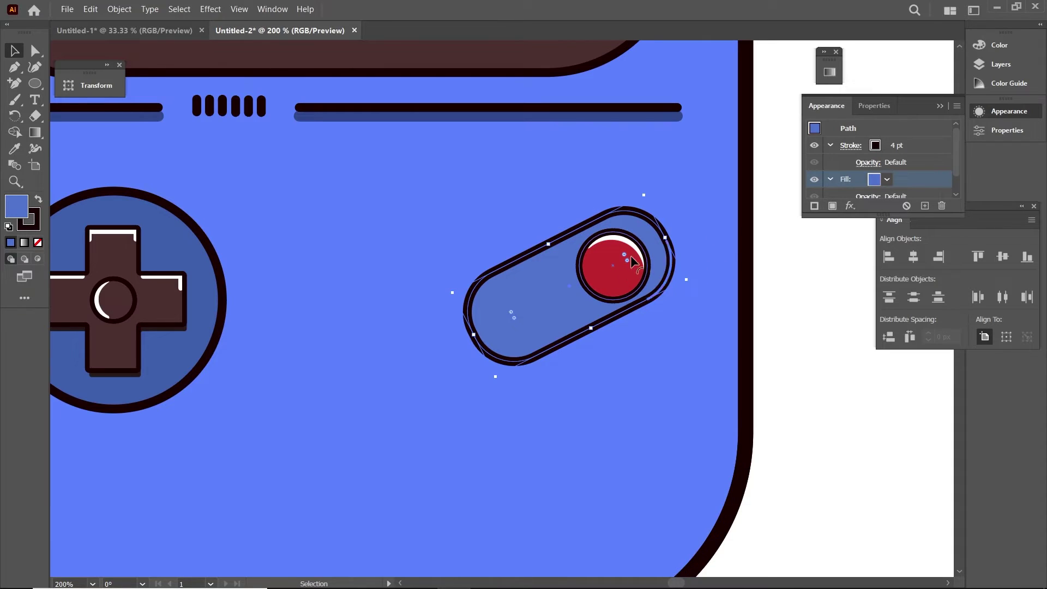
click(1001, 64)
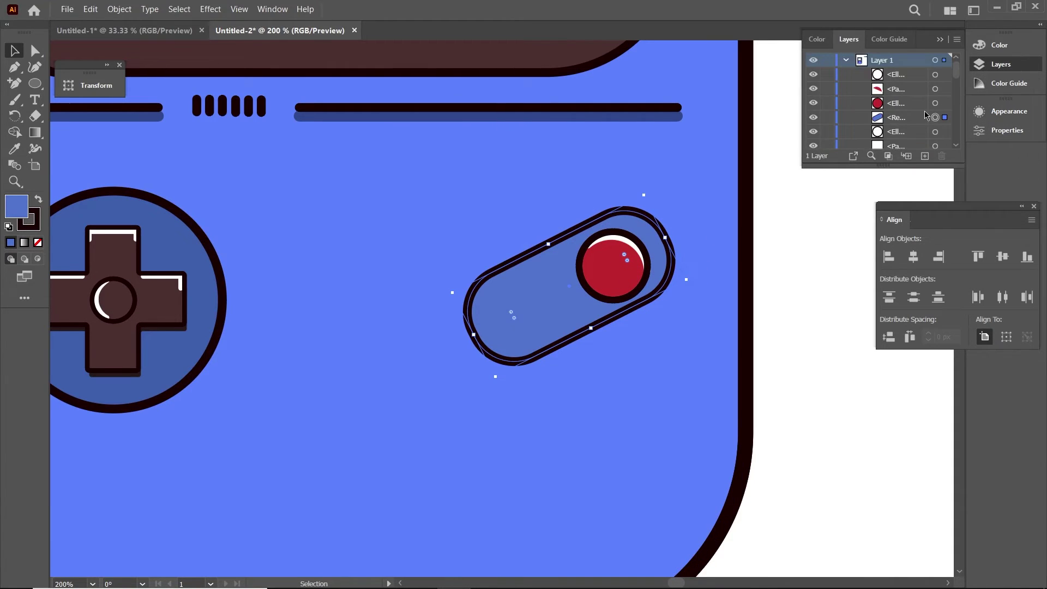
click(827, 117)
drag(644, 249, 634, 259)
key(ctrl+z)
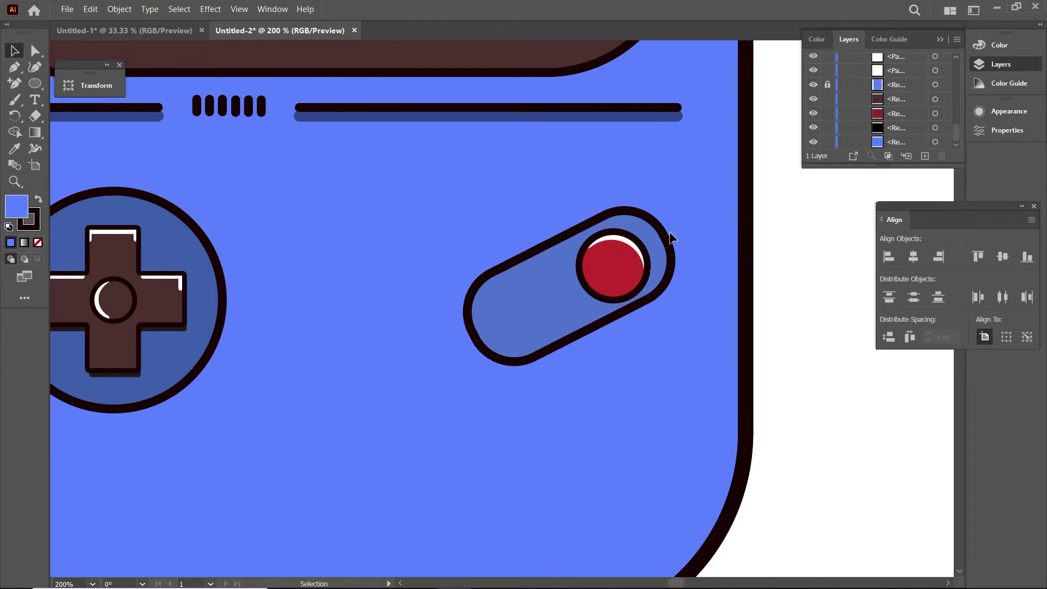
Step: Duplicate the highlighted red button into the lower-left position
click(601, 289)
alt+drag(641, 242, 562, 282)
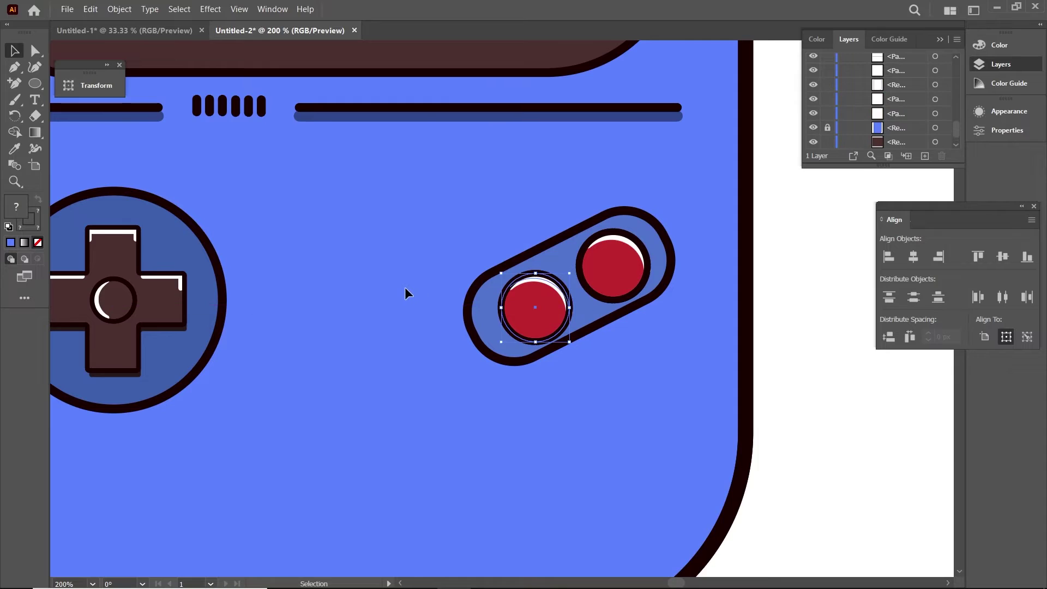
key(ctrl+0)
Step: Draw a short diagonal line near the console's lower-right corner
scroll(406, 289, up, 2)
scroll(407, 286, down, 1)
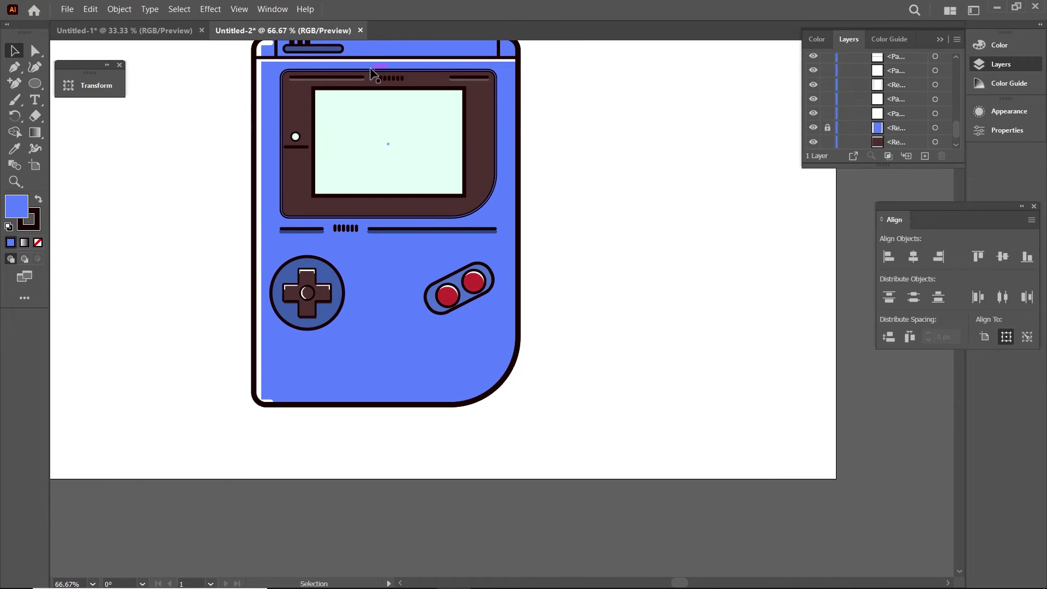
scroll(461, 299, up, 1)
drag(463, 298, 549, 248)
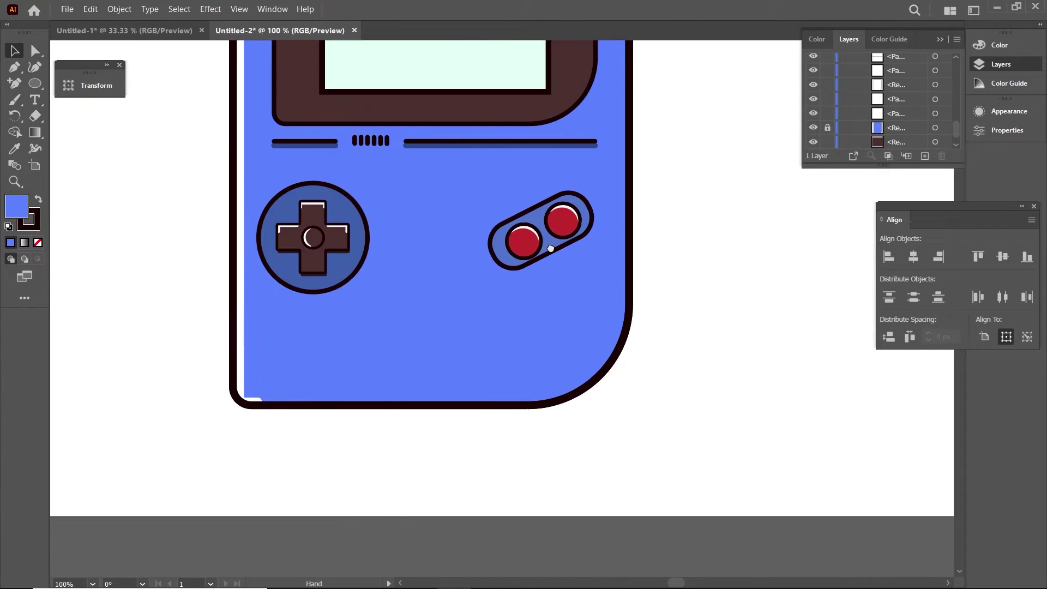
click(16, 72)
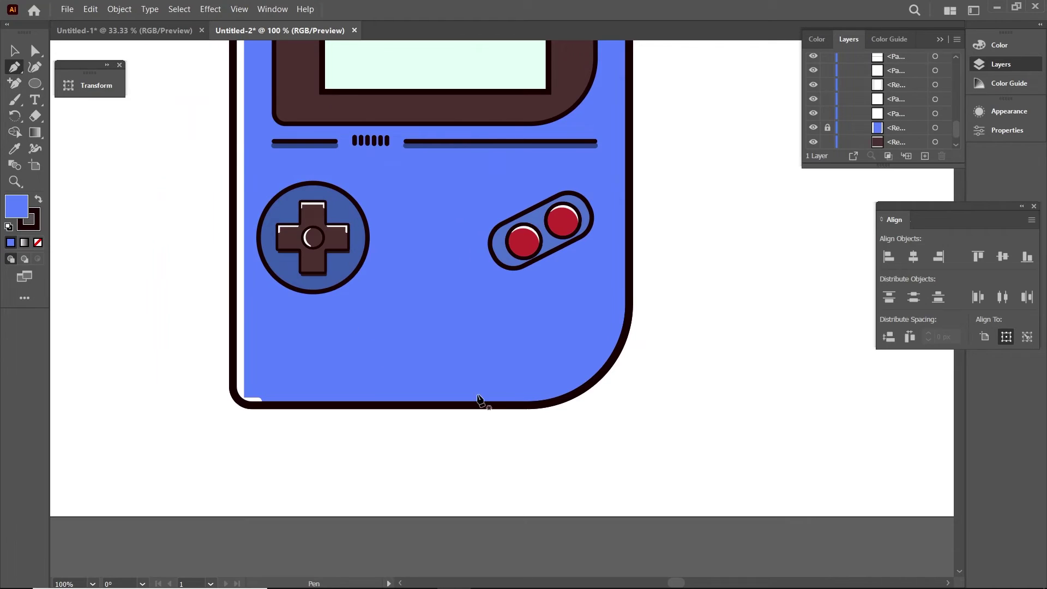
click(489, 350)
click(520, 386)
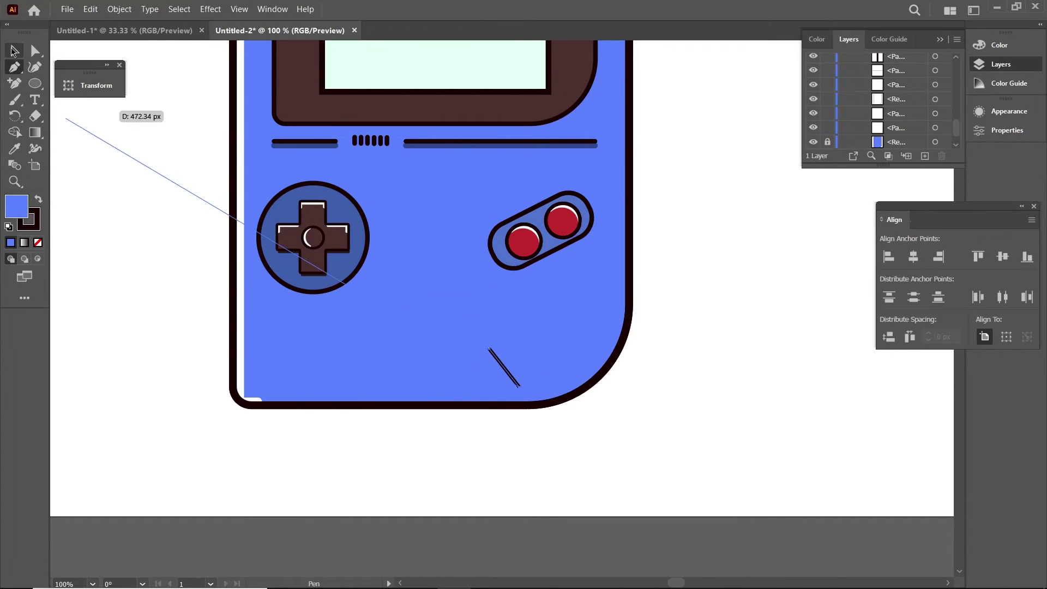
click(13, 51)
scroll(355, 211, up, 1)
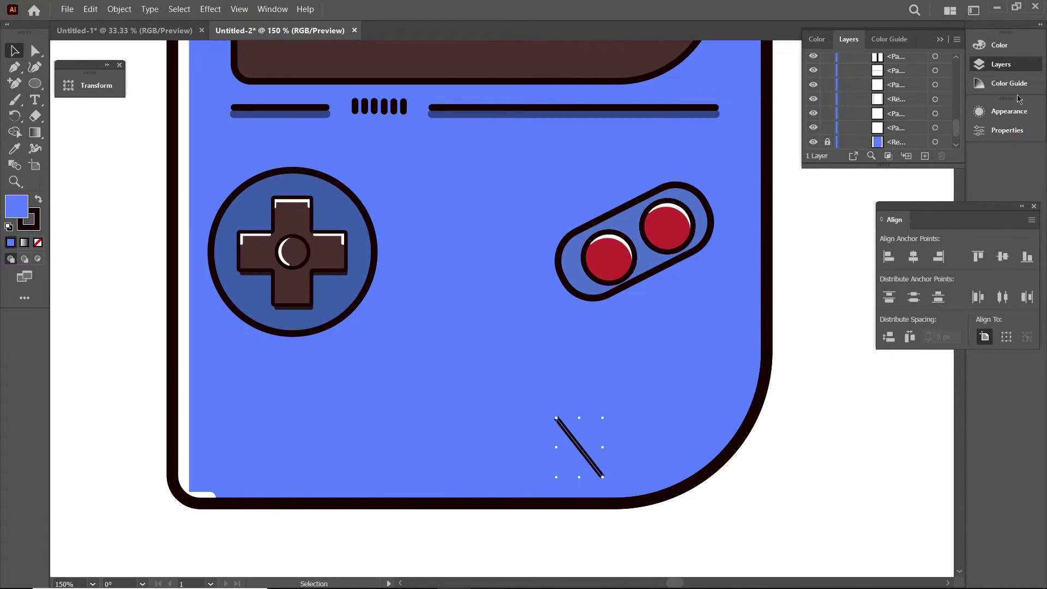
Step: Increase the diagonal line's stroke weight in the Appearance panel
click(1008, 110)
click(891, 147)
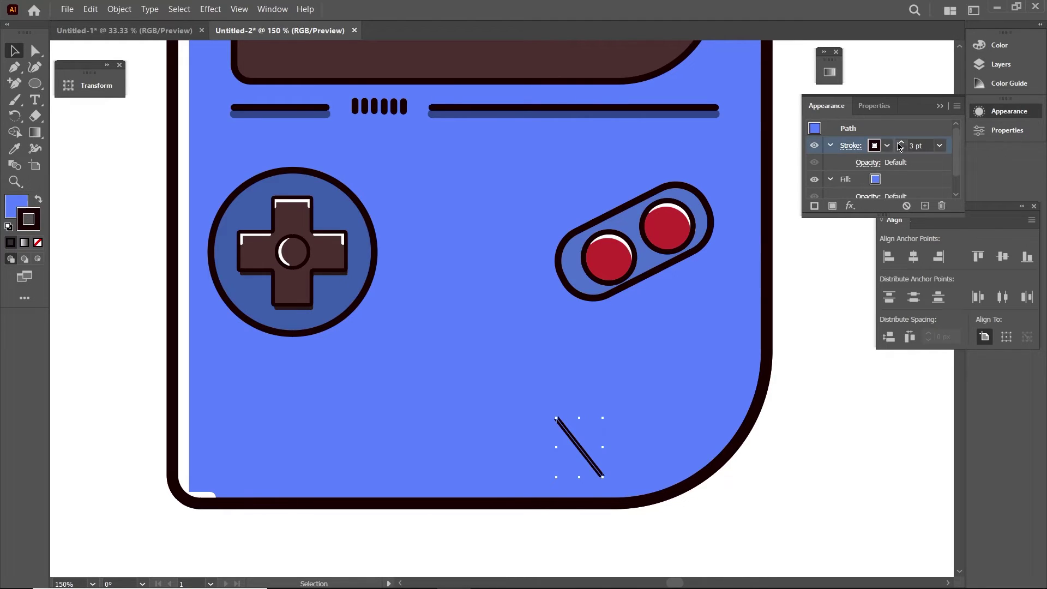
click(900, 142)
click(860, 146)
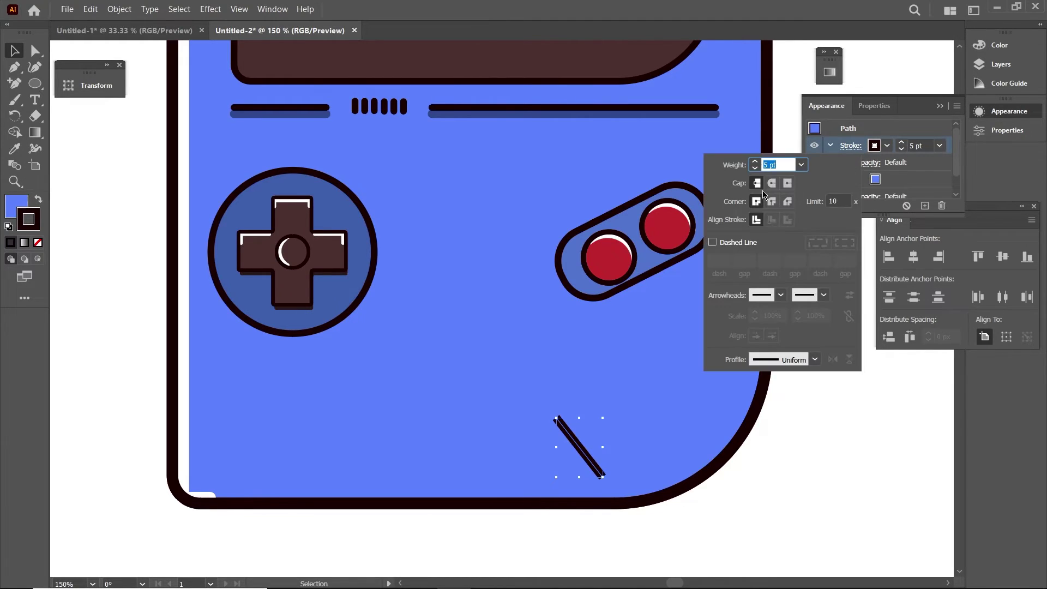
click(14, 51)
Step: Duplicate the line into a parallel set of vent bars and shift them into place
mouse_move(580, 451)
mouse_down()
mouse_move(625, 416)
mouse_move(590, 439)
mouse_up()
click(571, 450)
drag(608, 420, 600, 431)
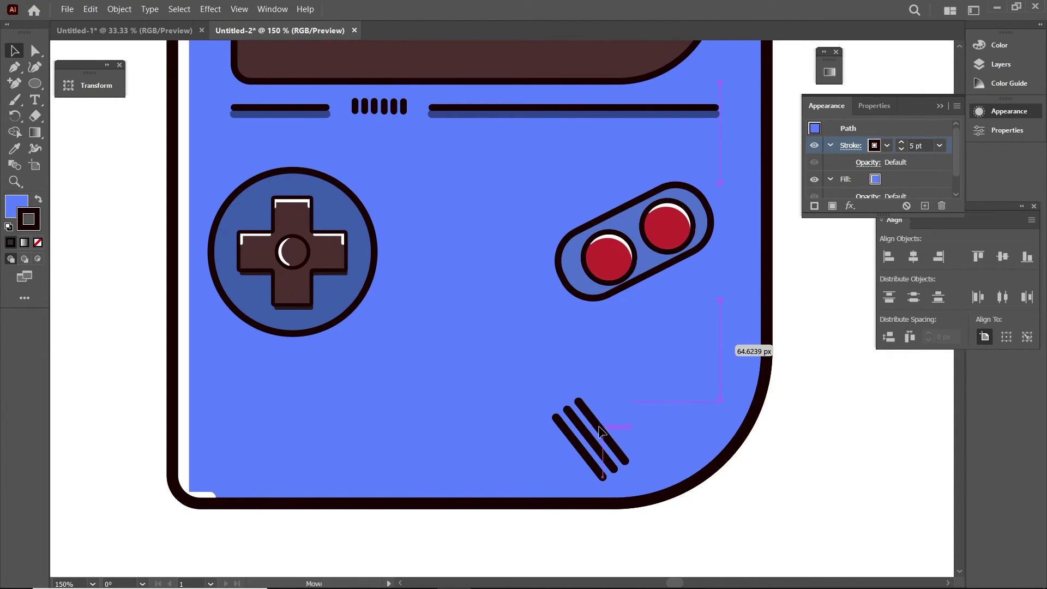
shift+click(592, 439)
key(ctrl+c)
key(ctrl+v)
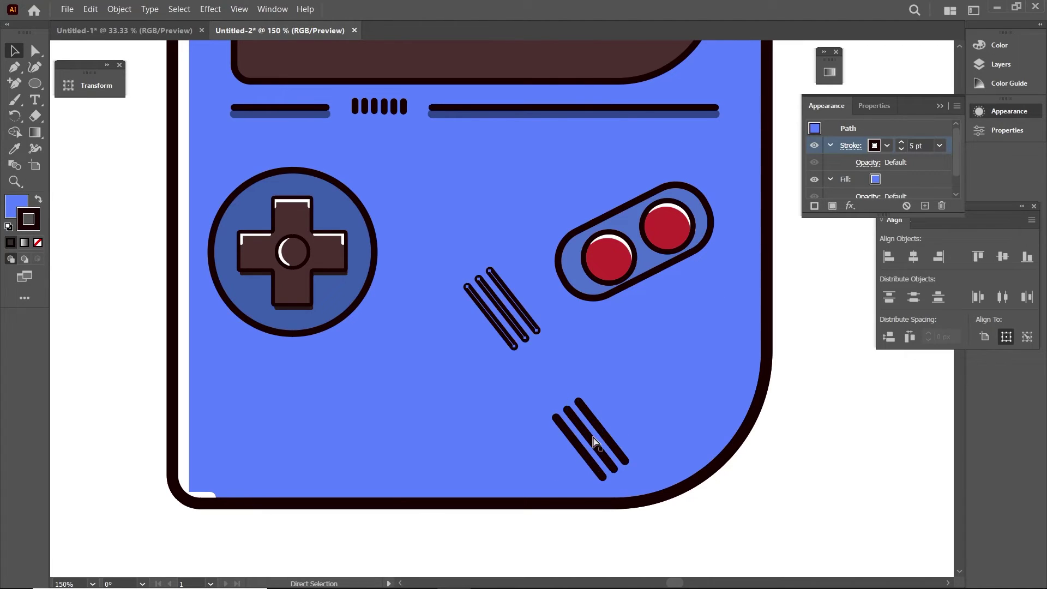
drag(504, 339, 643, 418)
shift+click(521, 316)
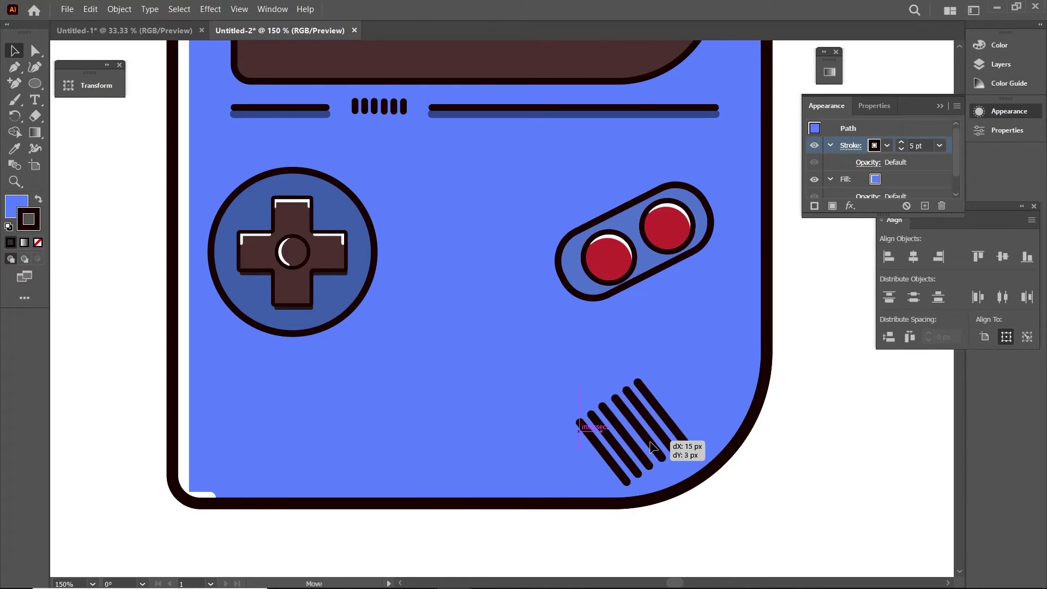
drag(642, 454, 675, 457)
click(786, 432)
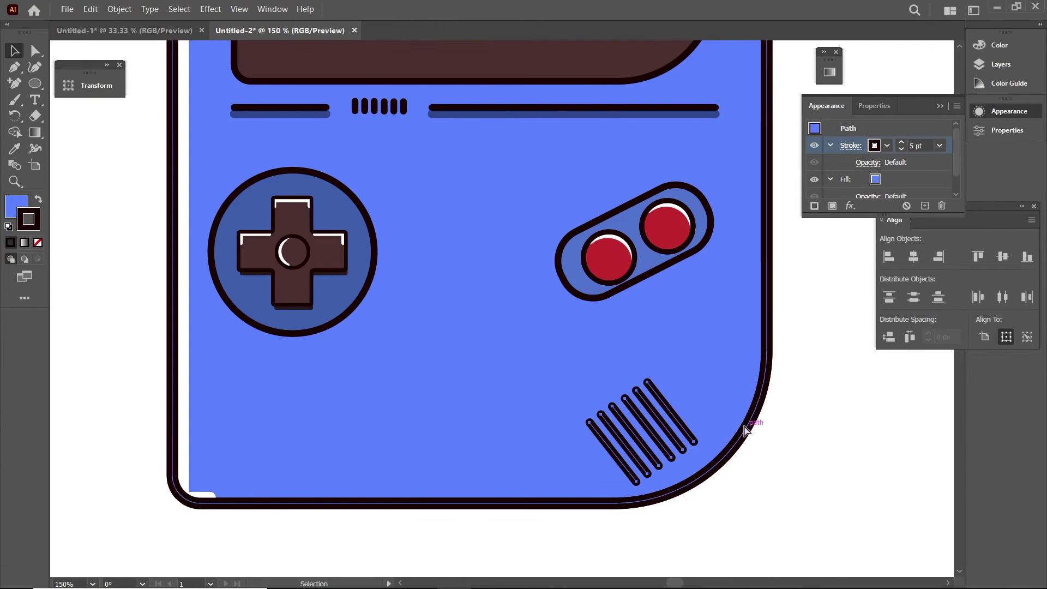
Step: Copy the top slot pill to the console's bottom centre
scroll(593, 437, down, 1)
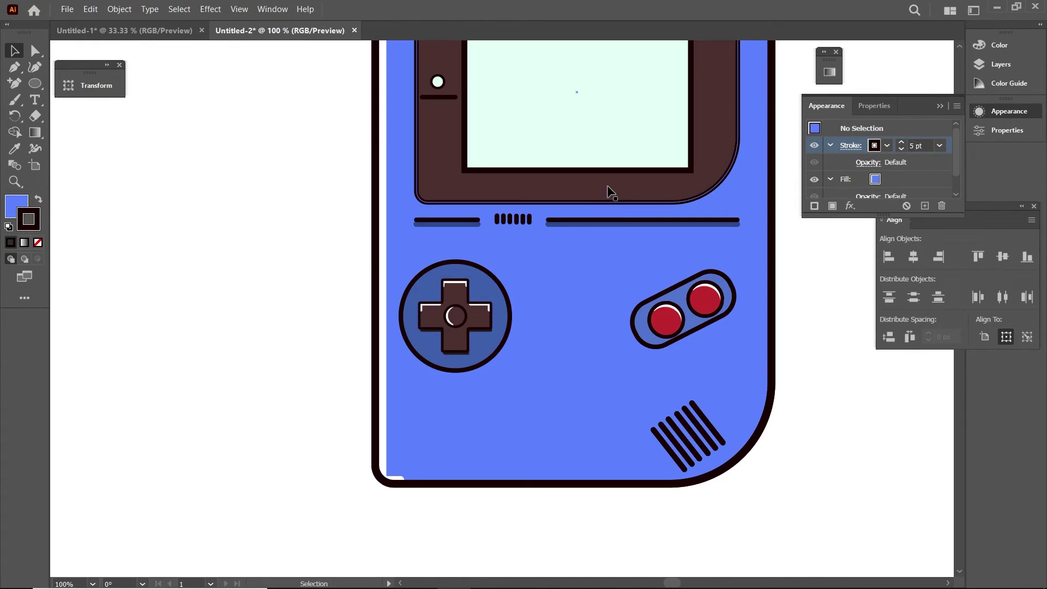
scroll(648, 257, up, 1)
scroll(580, 322, down, 2)
drag(505, 96, 567, 441)
scroll(567, 439, up, 3)
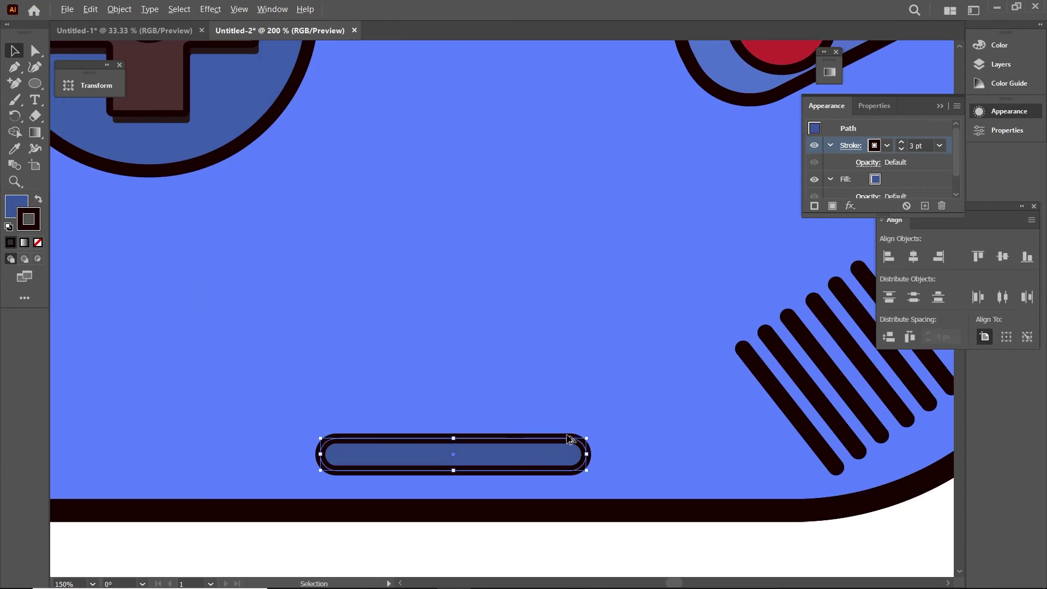
drag(316, 448, 326, 448)
scroll(280, 433, down, 2)
scroll(282, 421, down, 1)
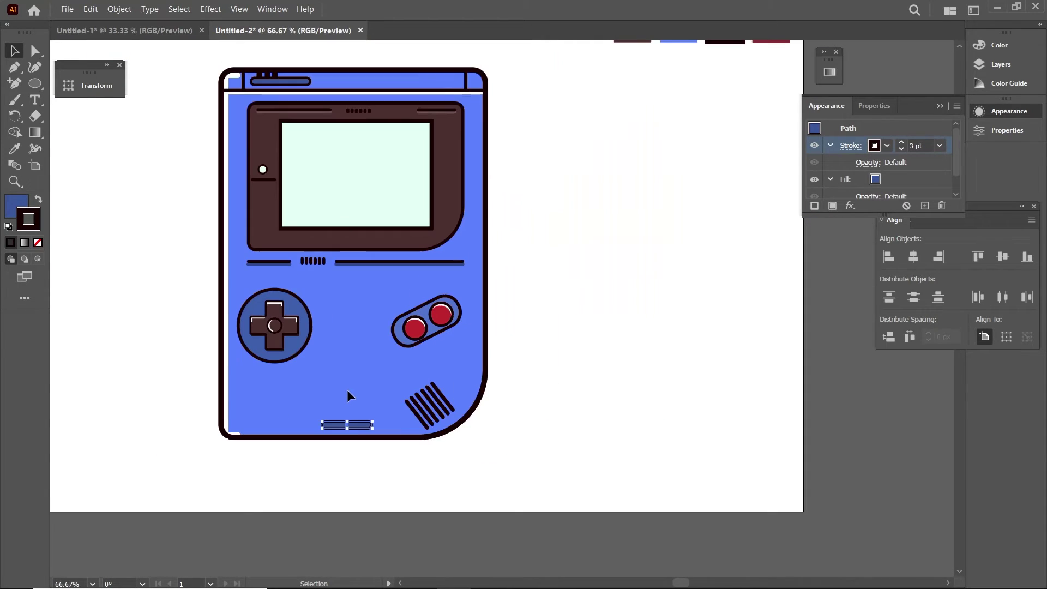
click(347, 390)
scroll(383, 374, up, 1)
scroll(383, 374, up, 1)
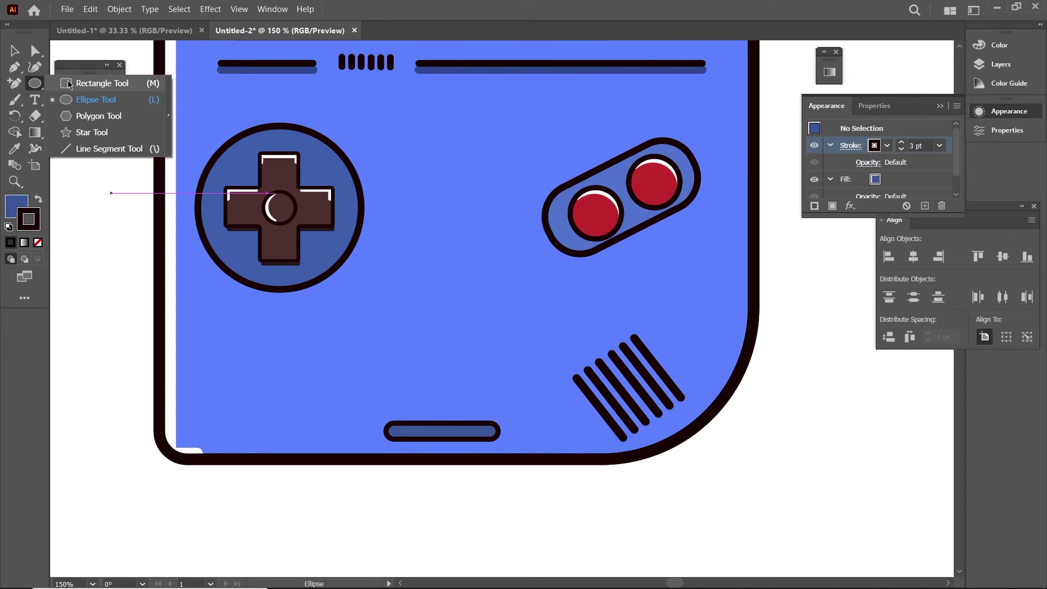
Step: Draw a small bar above it with rounded corners and a 2 pt outline
drag(34, 85, 104, 82)
mouse_move(346, 334)
mouse_down()
mouse_move(436, 350)
mouse_move(434, 307)
mouse_up()
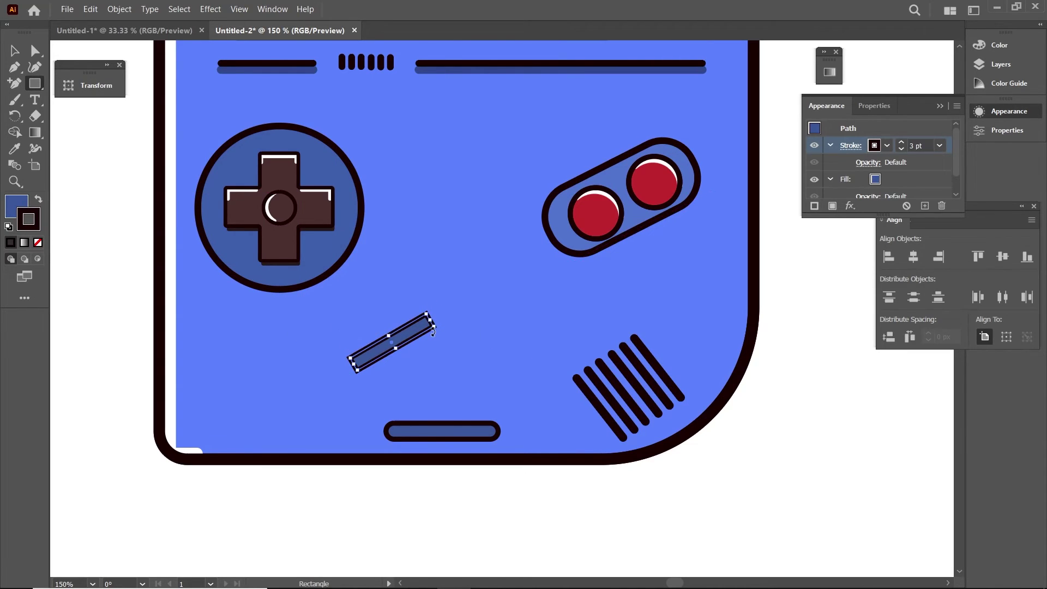
scroll(431, 327, up, 1)
scroll(430, 327, up, 1)
drag(409, 313, 413, 327)
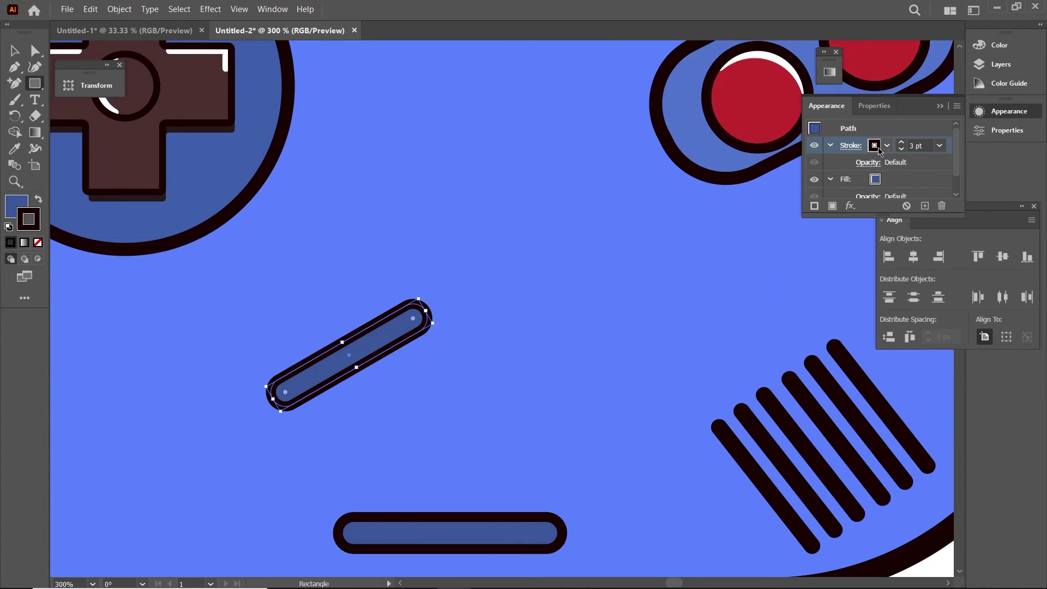
click(907, 149)
click(907, 150)
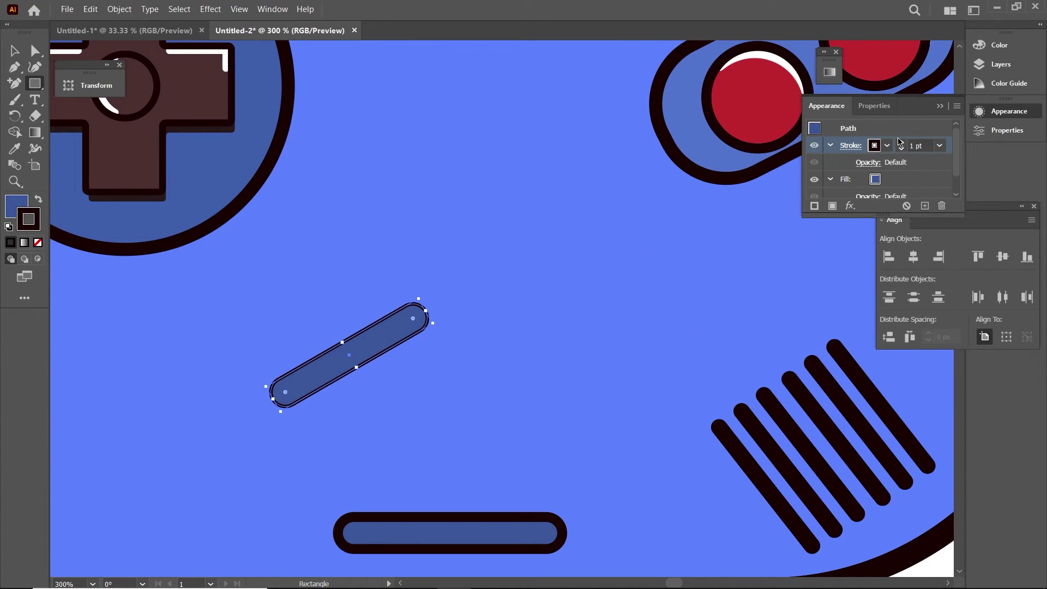
click(15, 50)
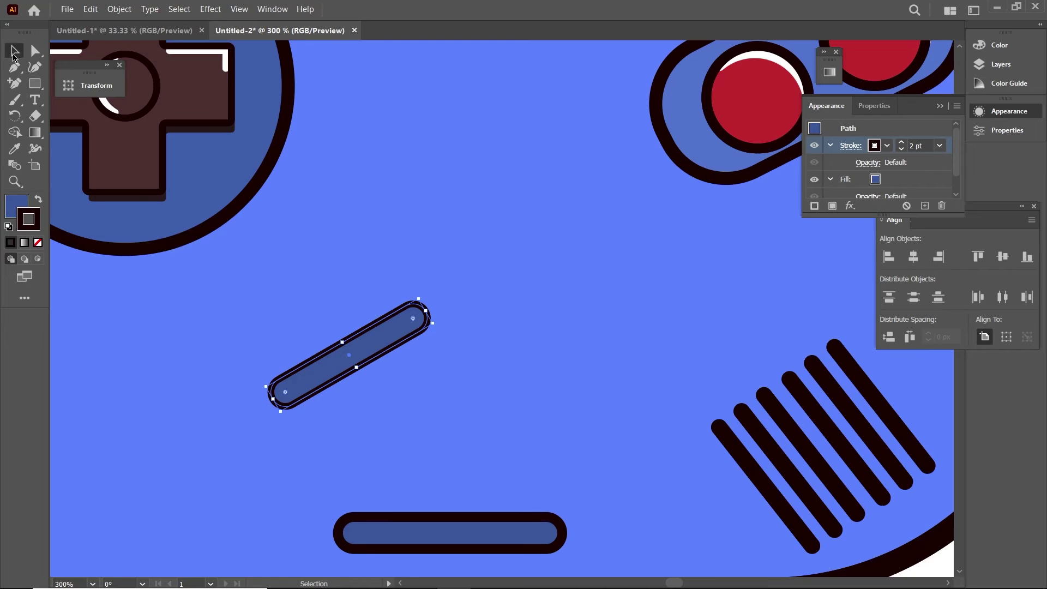
alt+scroll(385, 335, up, 1)
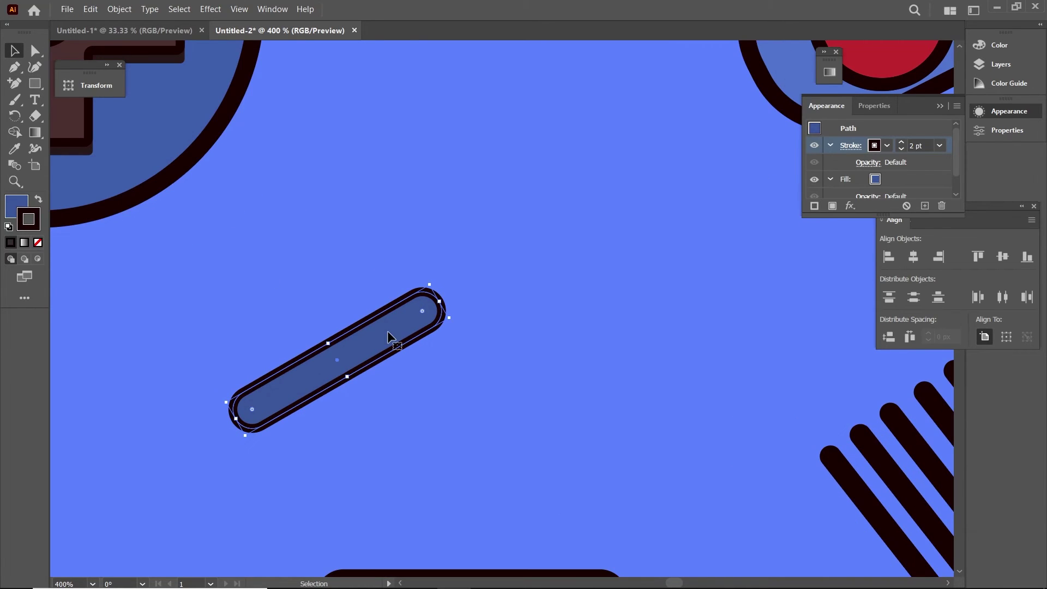
alt+scroll(655, 188, down, 5)
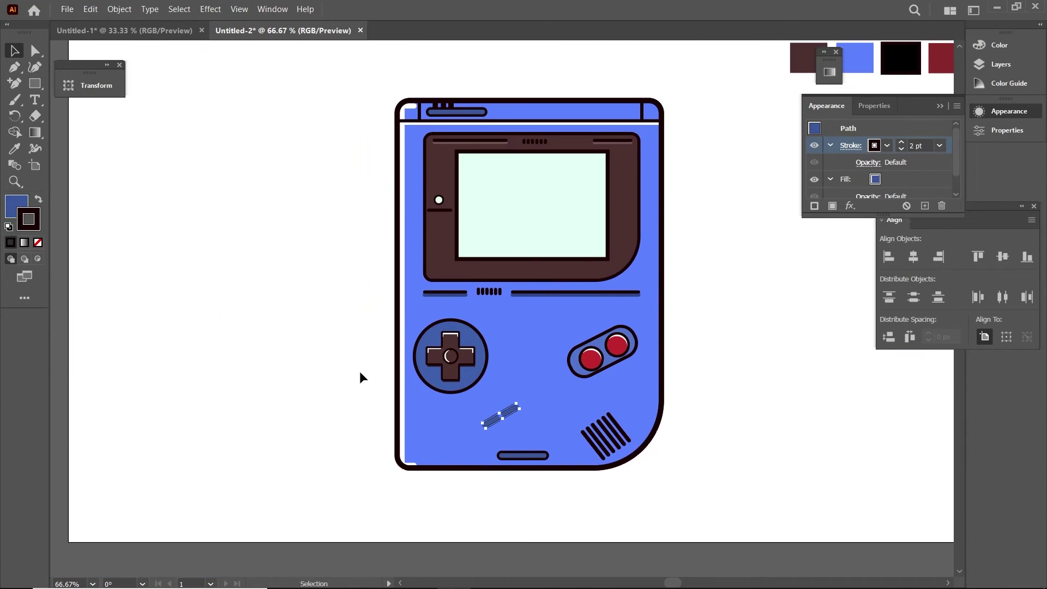
Step: Fill the tilted bar with the D-pad's dark brown, 4c3030
click(433, 358)
double_click(25, 203)
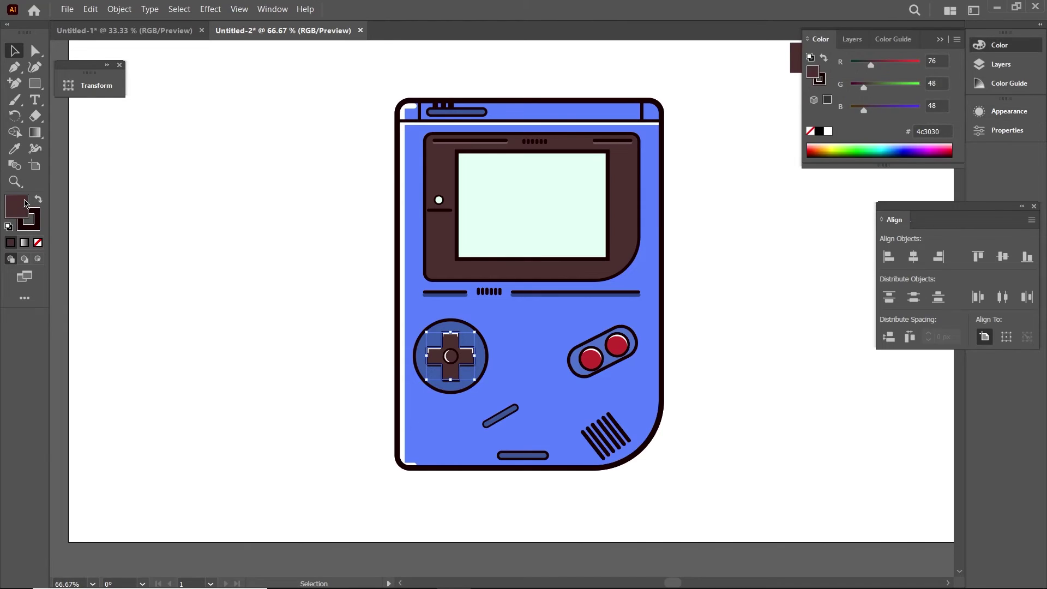
click(881, 278)
alt+scroll(539, 397, up, 1)
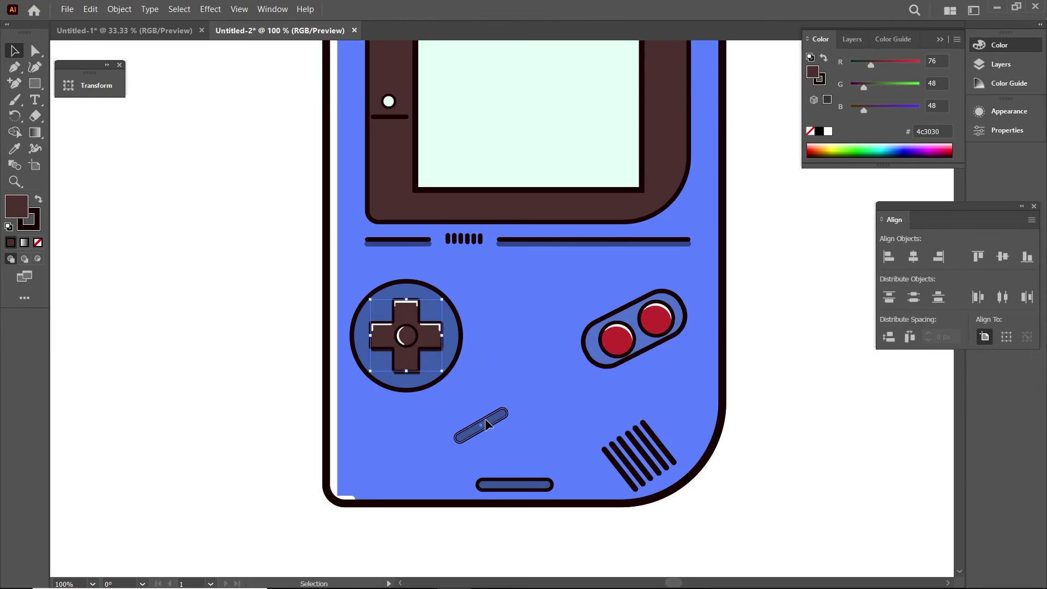
click(481, 425)
double_click(24, 215)
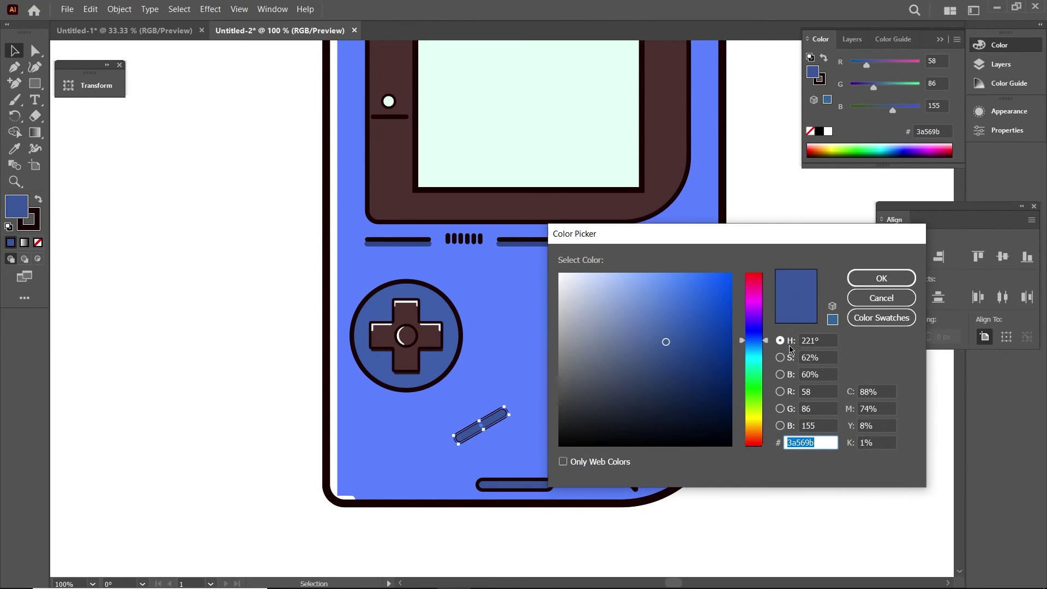
key(ctrl+v)
click(881, 278)
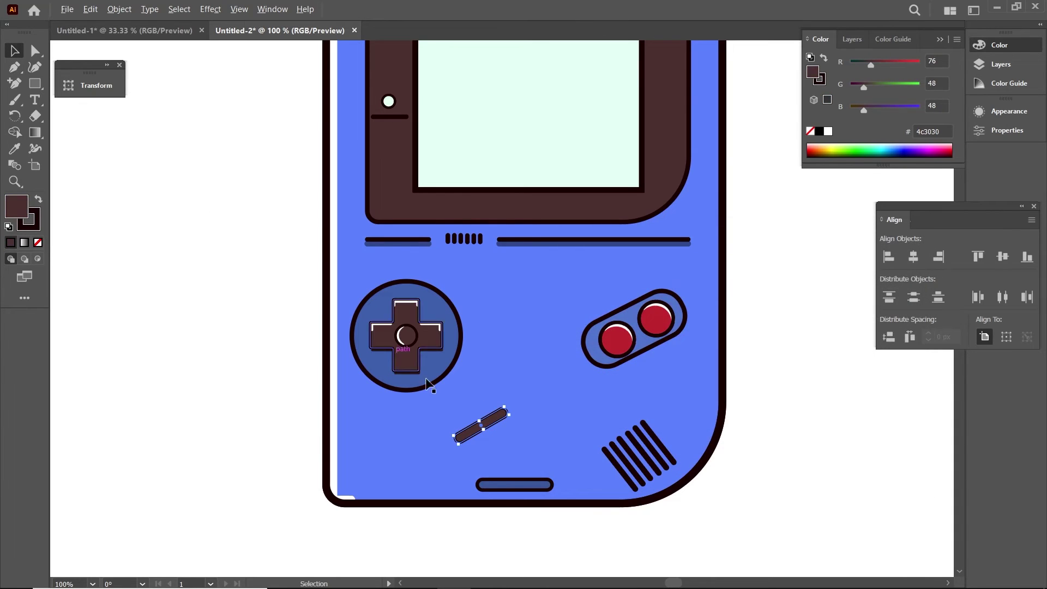
Step: Shorten the bar slightly and make its ends fully rounded
alt+scroll(430, 391, up, 3)
scroll(423, 377, down, 1)
drag(567, 458, 567, 460)
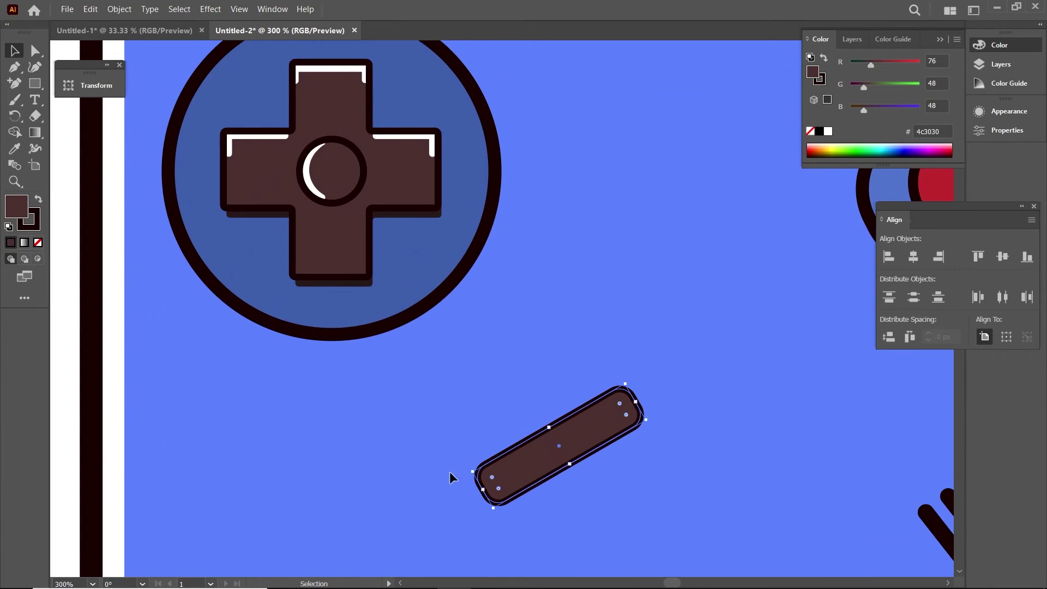
drag(477, 479, 515, 472)
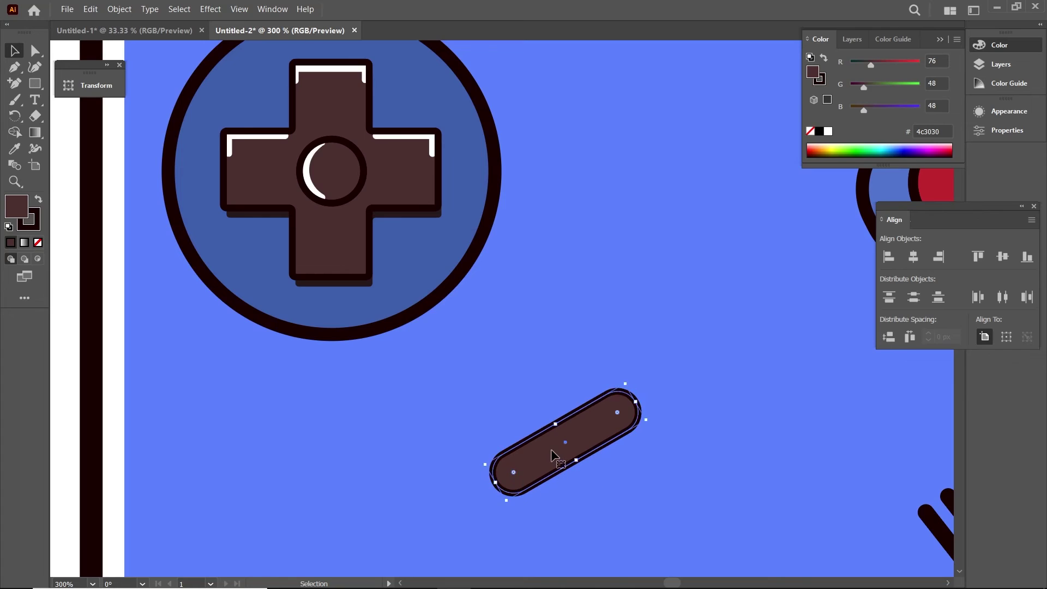
alt+scroll(562, 451, up, 2)
Step: Set the fill to none ahead of drawing new line paths
key(v)
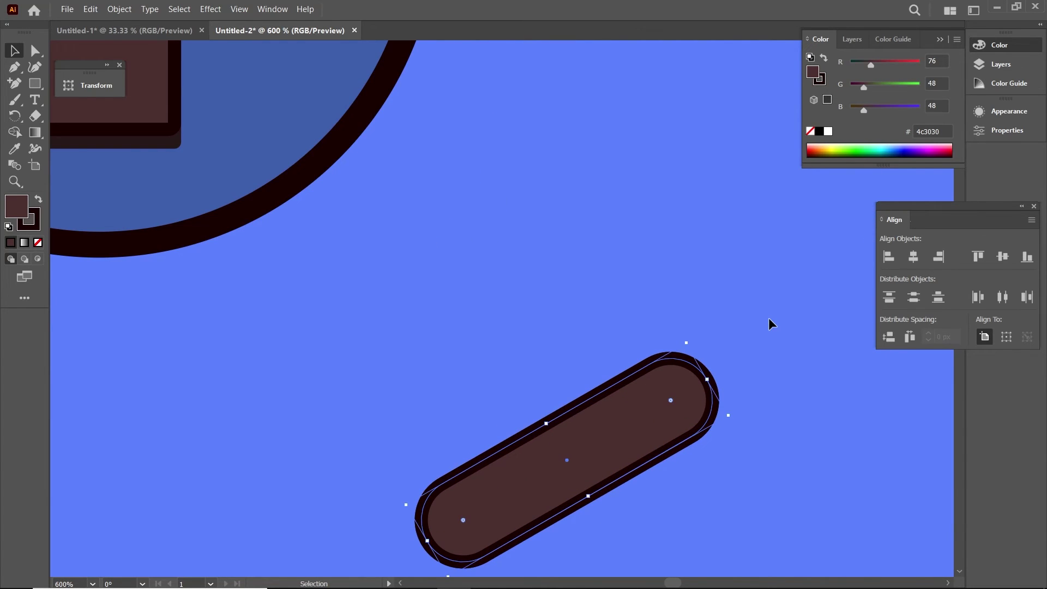
click(1009, 111)
click(881, 185)
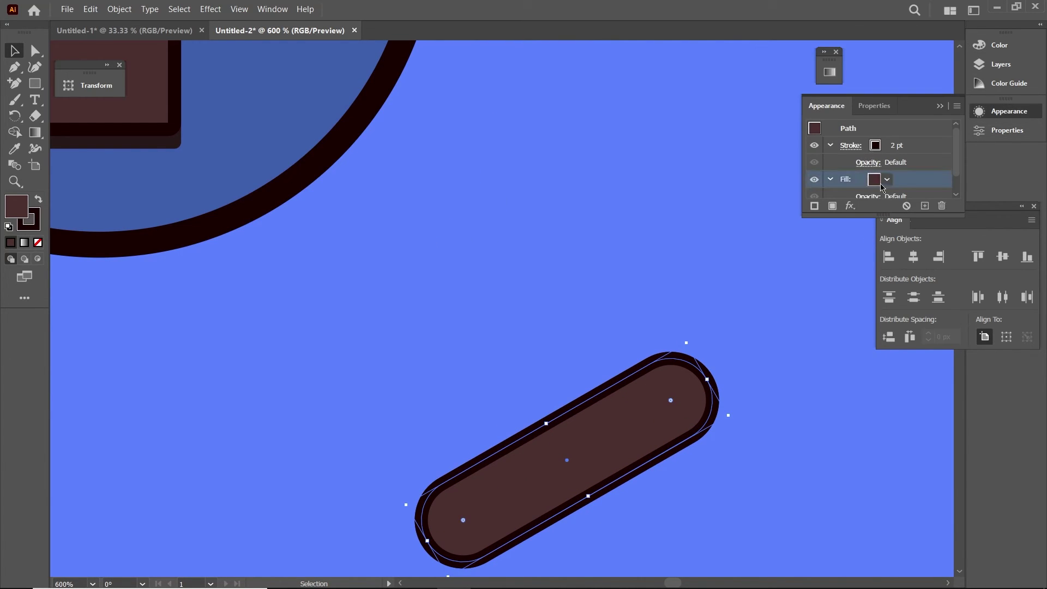
click(747, 203)
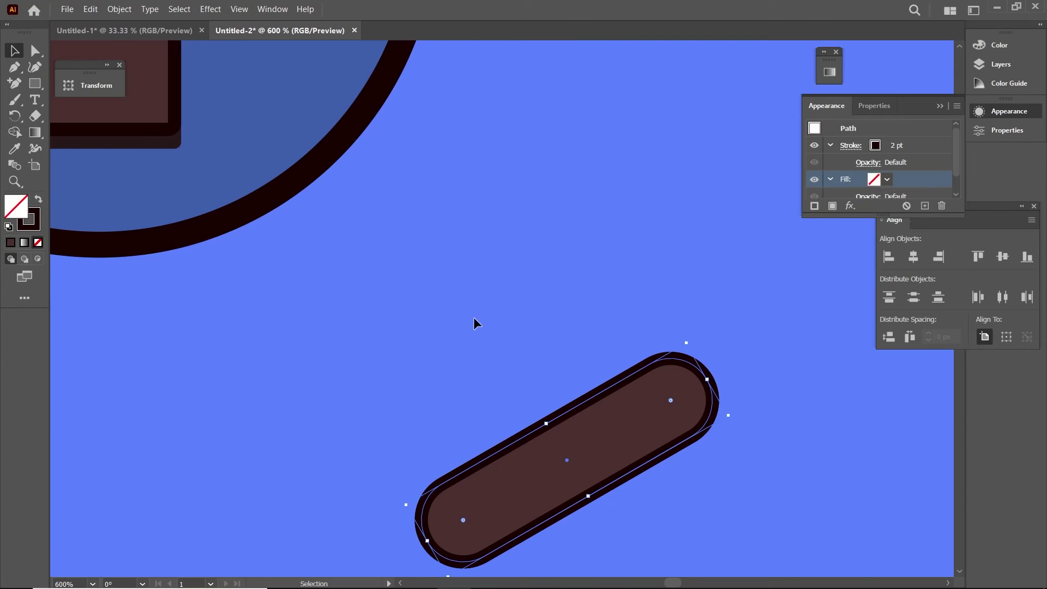
click(15, 70)
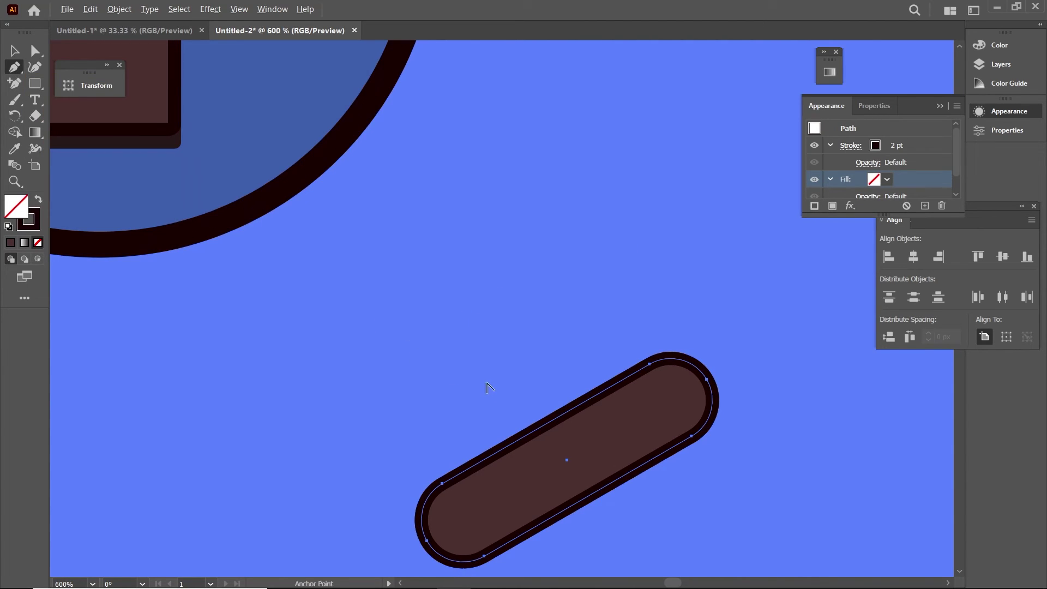
scroll(574, 391, down, 3)
Step: Draw a round-capped line under the brown bar, then begin a highlight path at its left end
ctrl+click(578, 458)
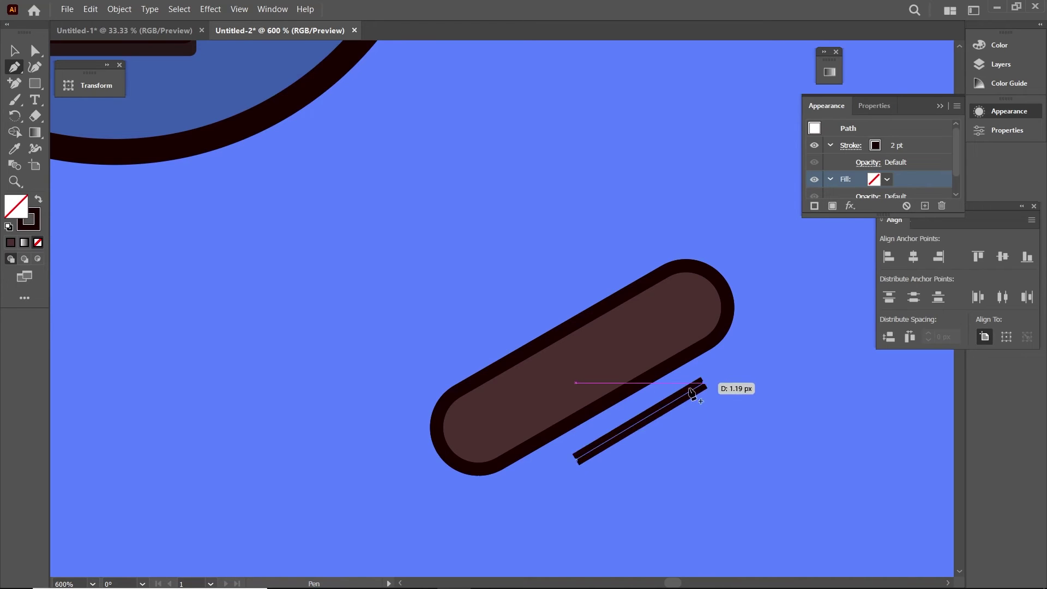
click(556, 471)
key(ctrl+z)
key(ctrl+z)
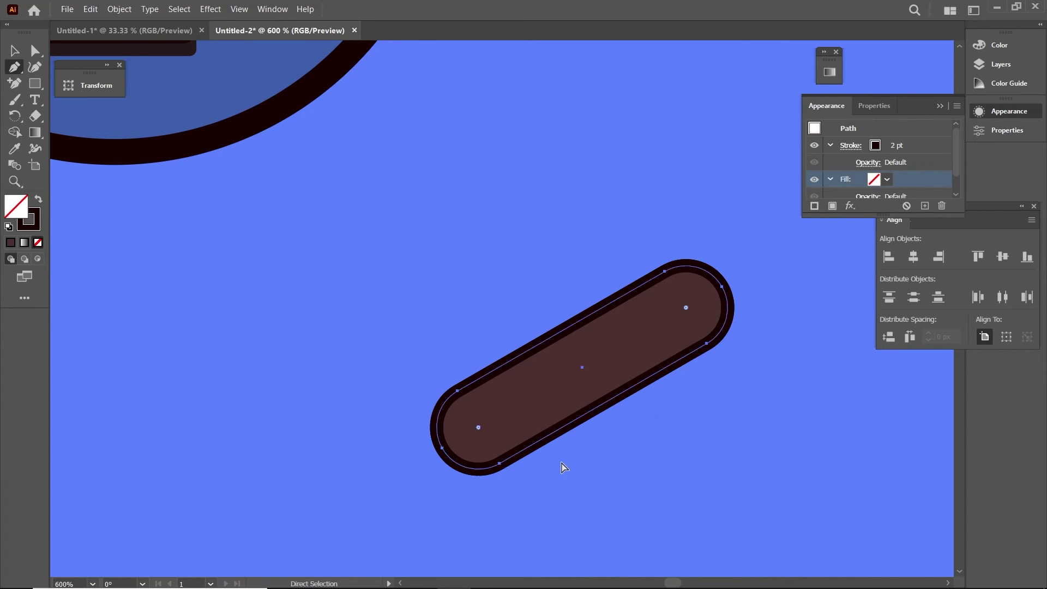
ctrl+click(561, 467)
click(698, 384)
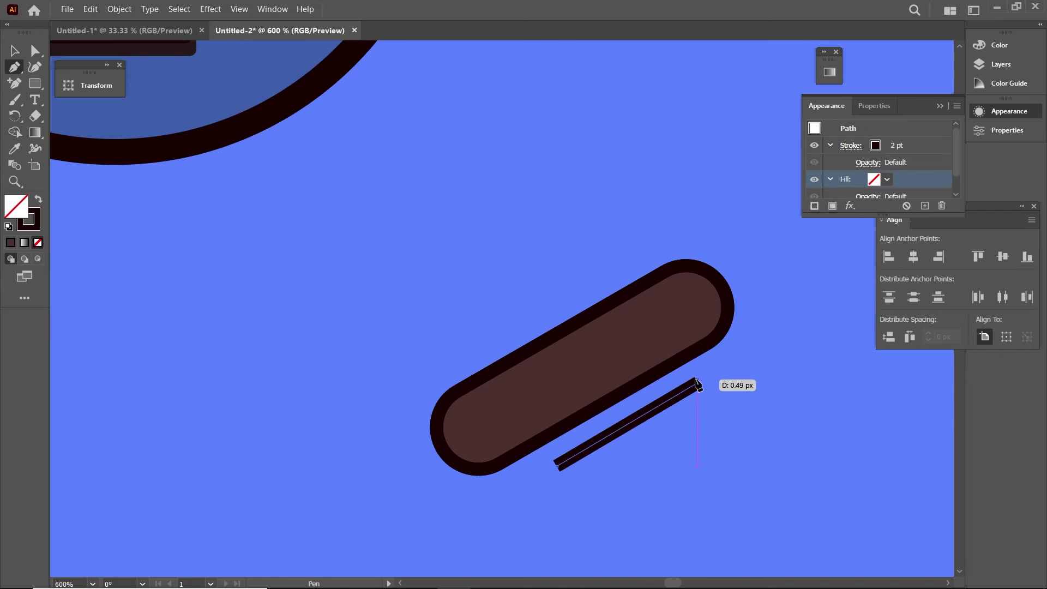
click(851, 146)
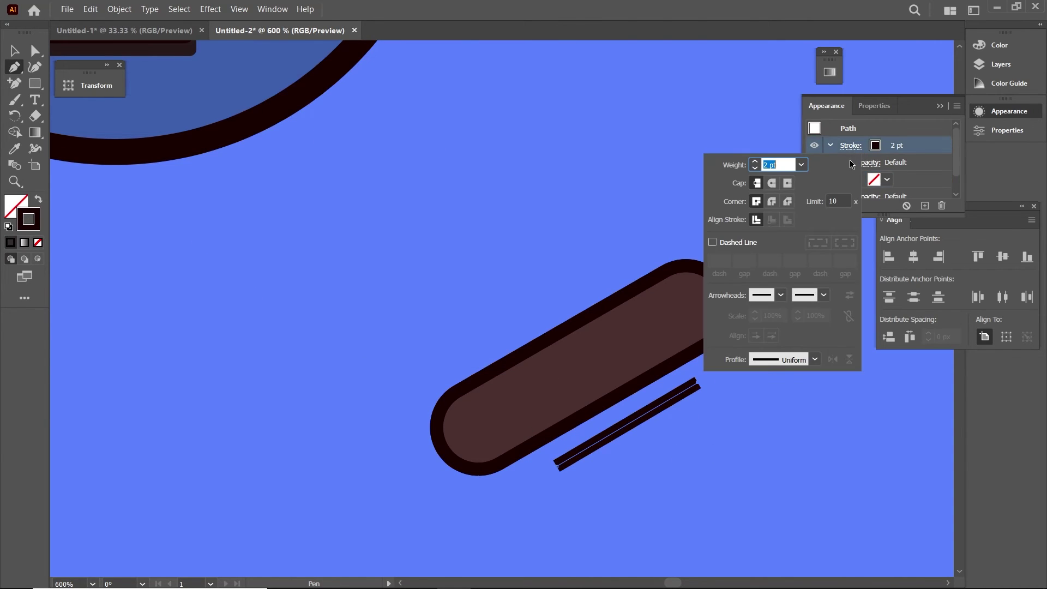
click(772, 183)
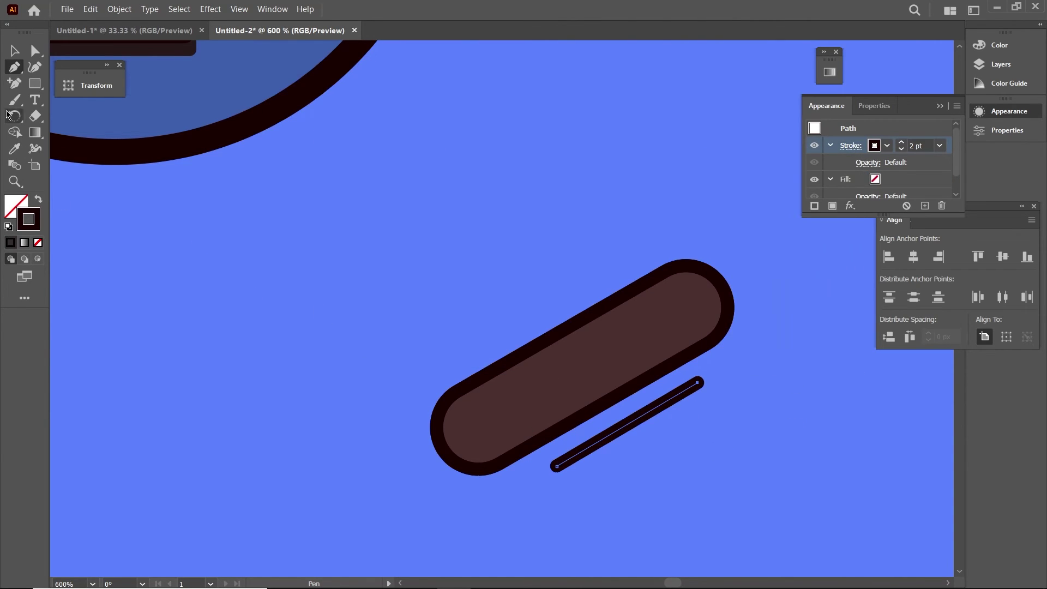
click(454, 453)
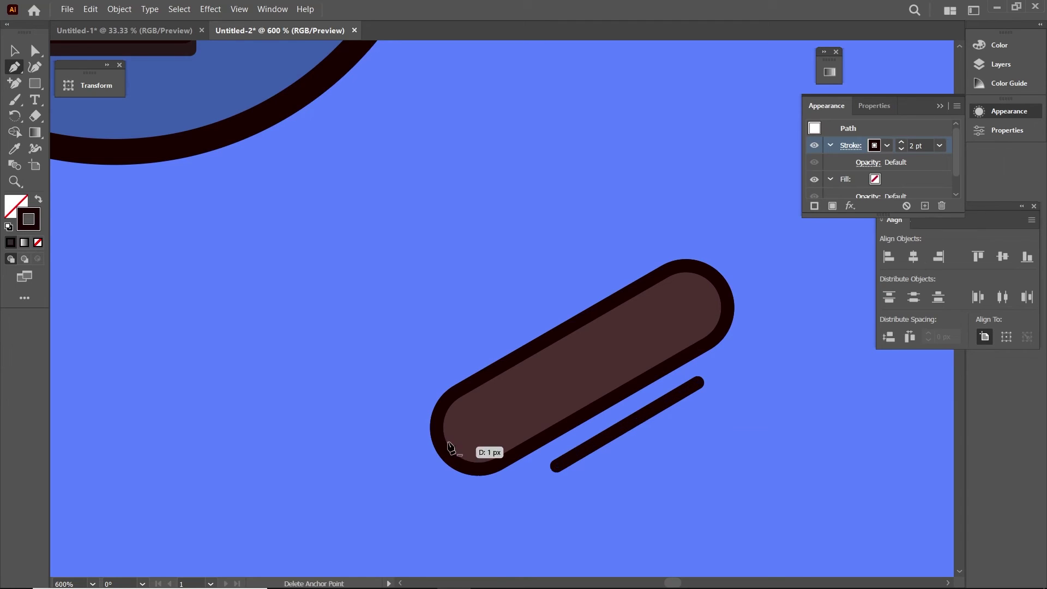
click(438, 414)
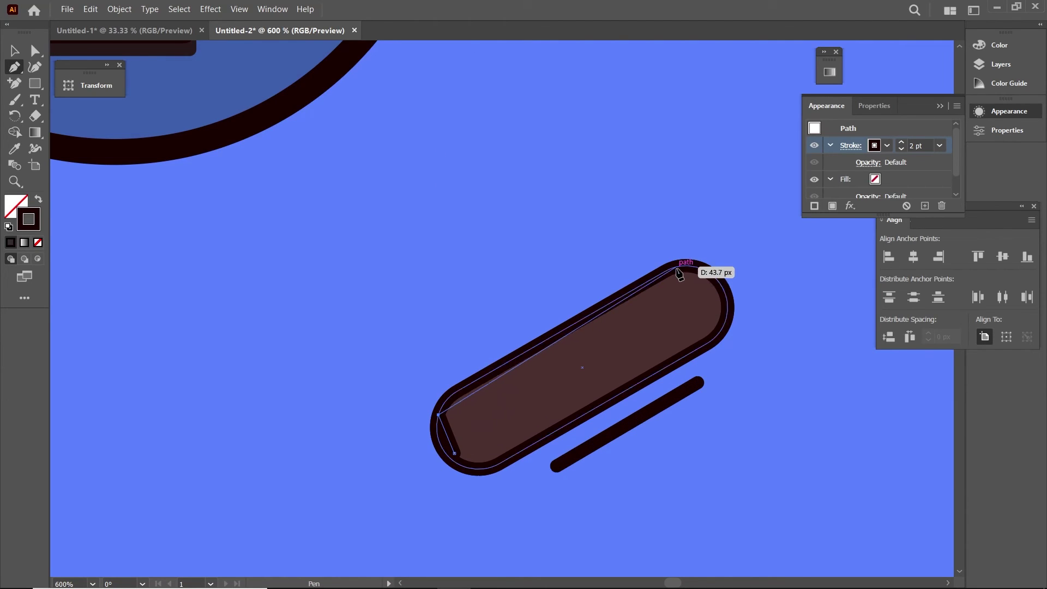
Step: Extend the highlight path along the bar's upper edge with a white stroke
click(602, 319)
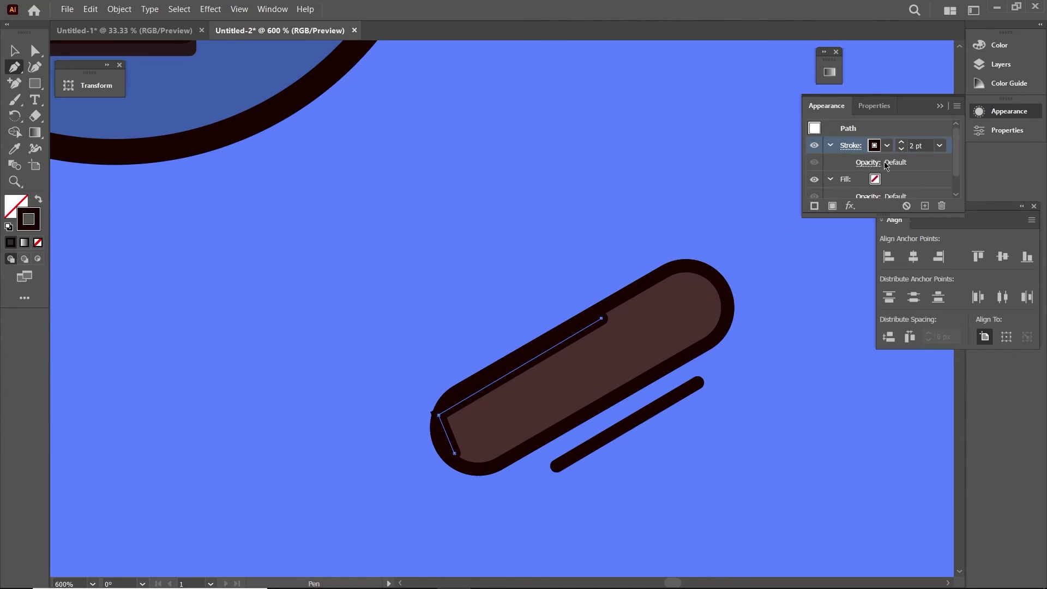
click(851, 146)
click(771, 202)
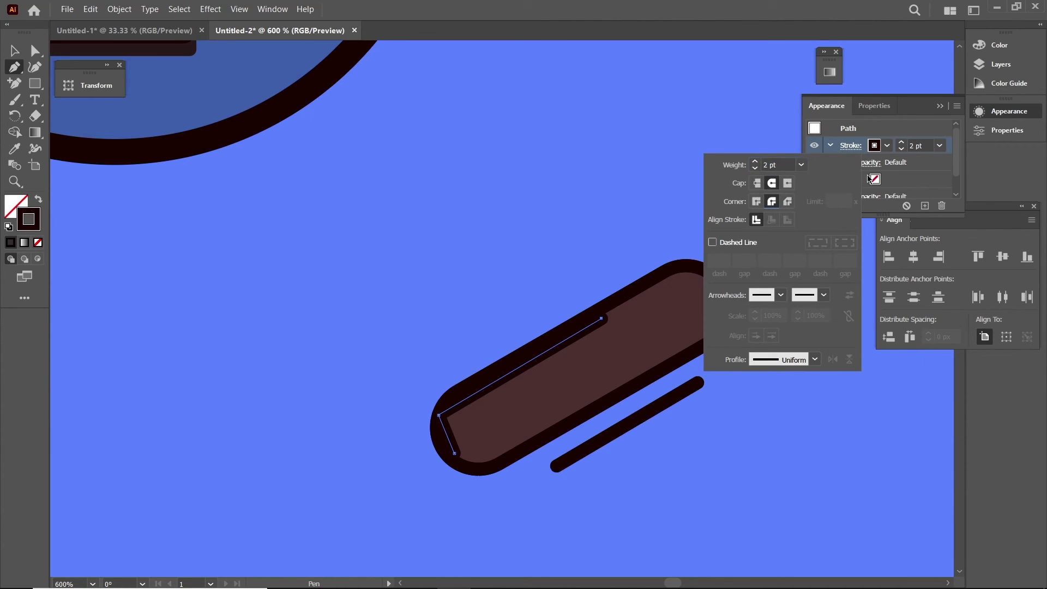
click(875, 146)
click(753, 168)
Step: Round the highlight's lower-left corner at the bar's left end
key(Escape)
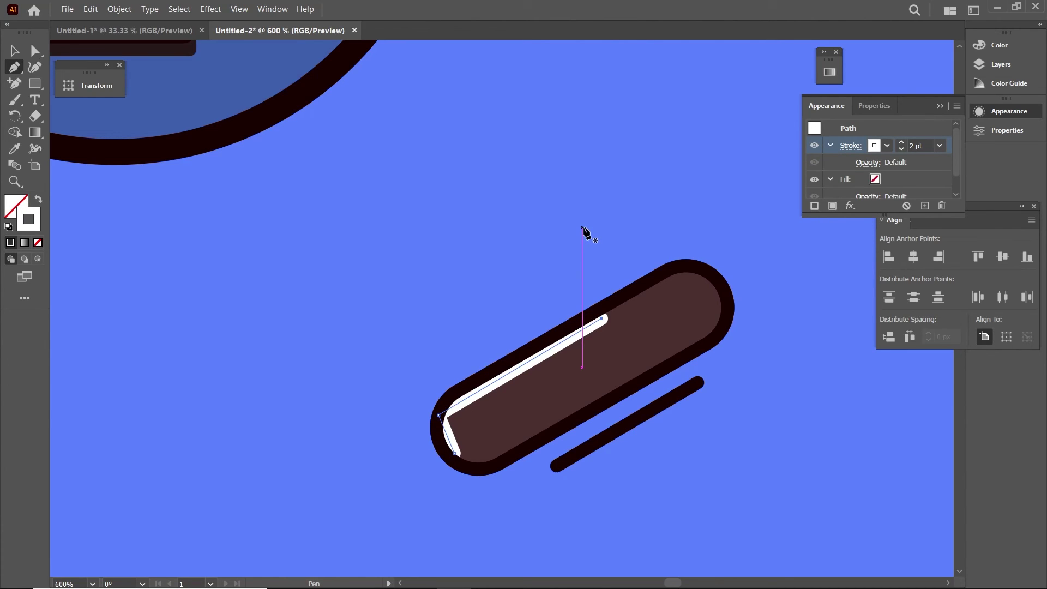
key(ctrl+equal)
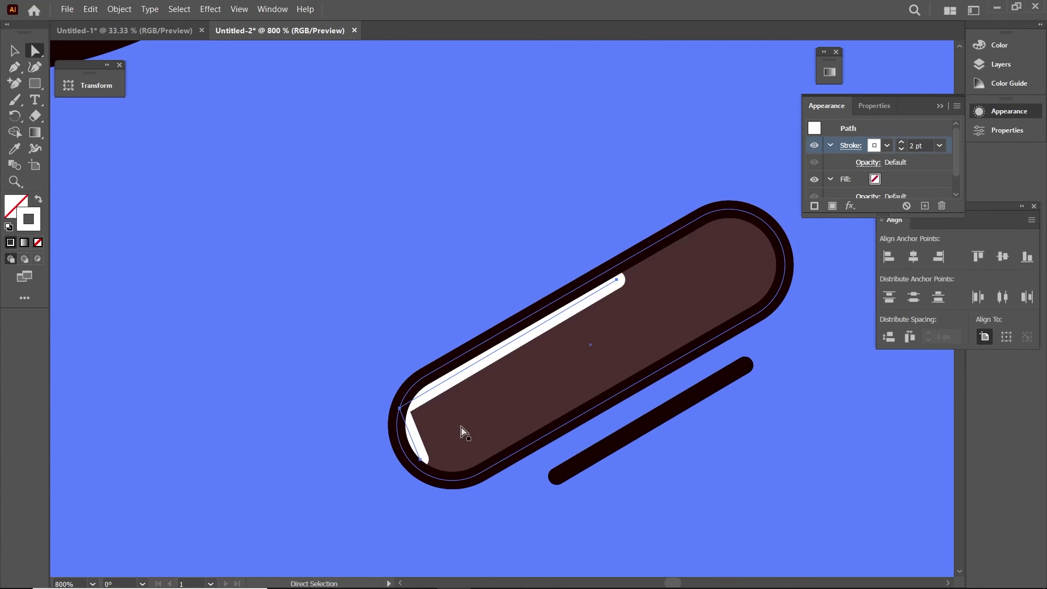
drag(419, 417, 434, 420)
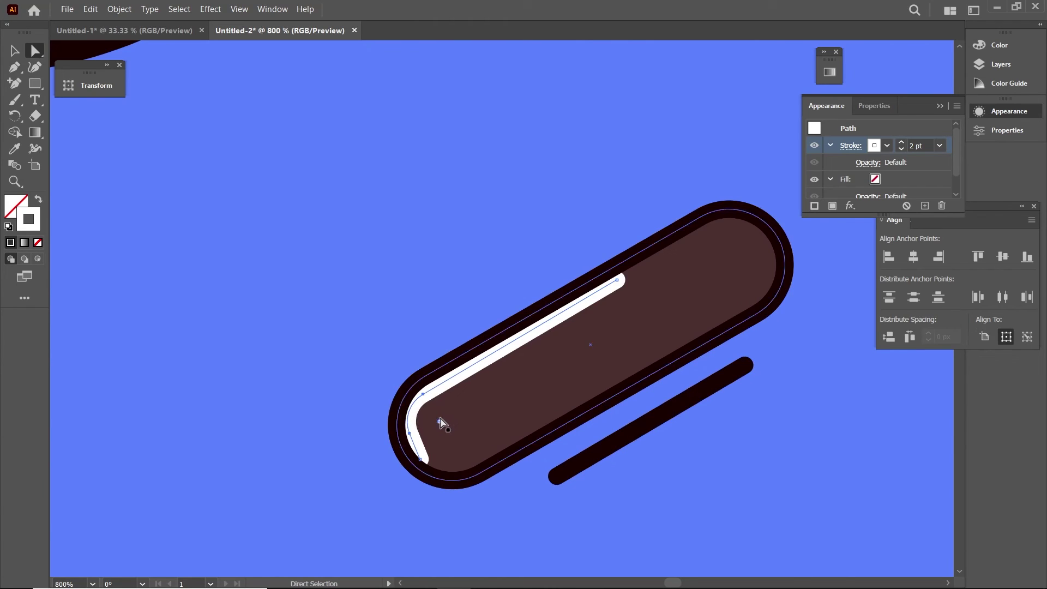
click(474, 251)
key(ctrl+minus)
key(ctrl+minus)
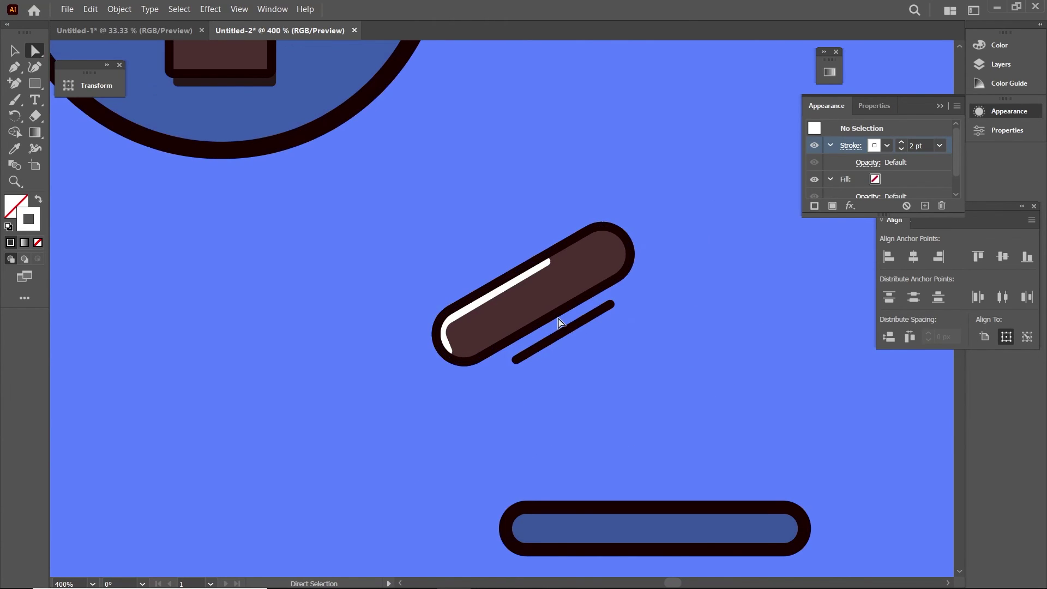
Step: Drag the highlight's end anchor so its tip wraps the rounded end
click(441, 330)
scroll(442, 333, up, 3)
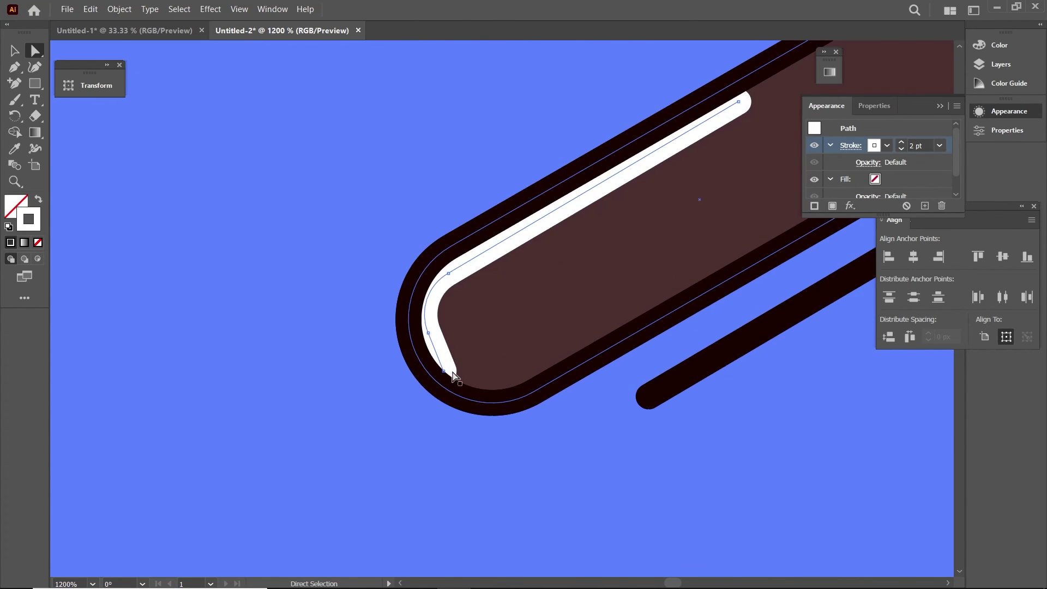
click(431, 371)
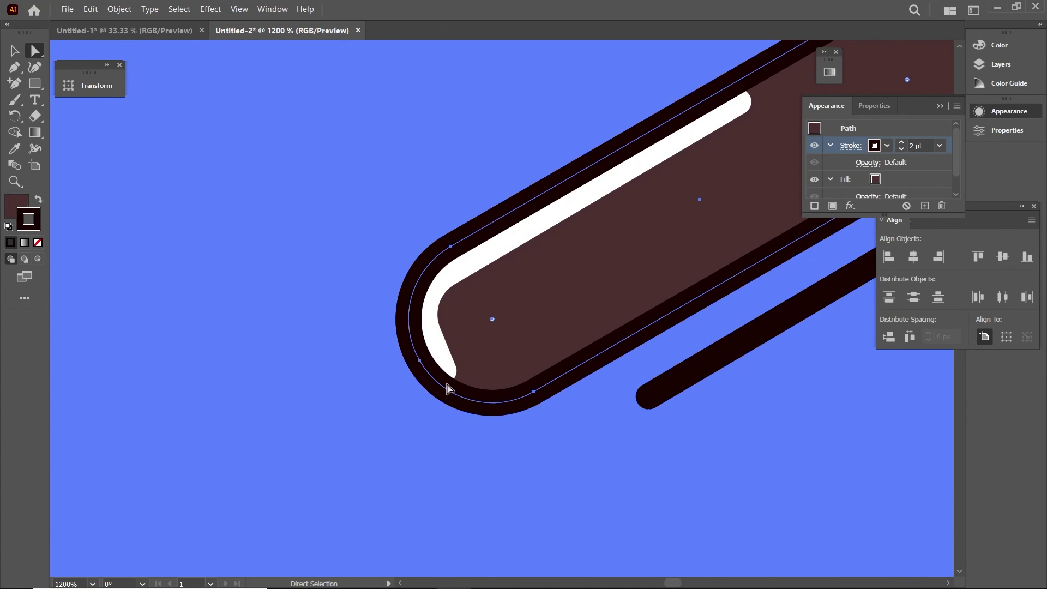
click(440, 356)
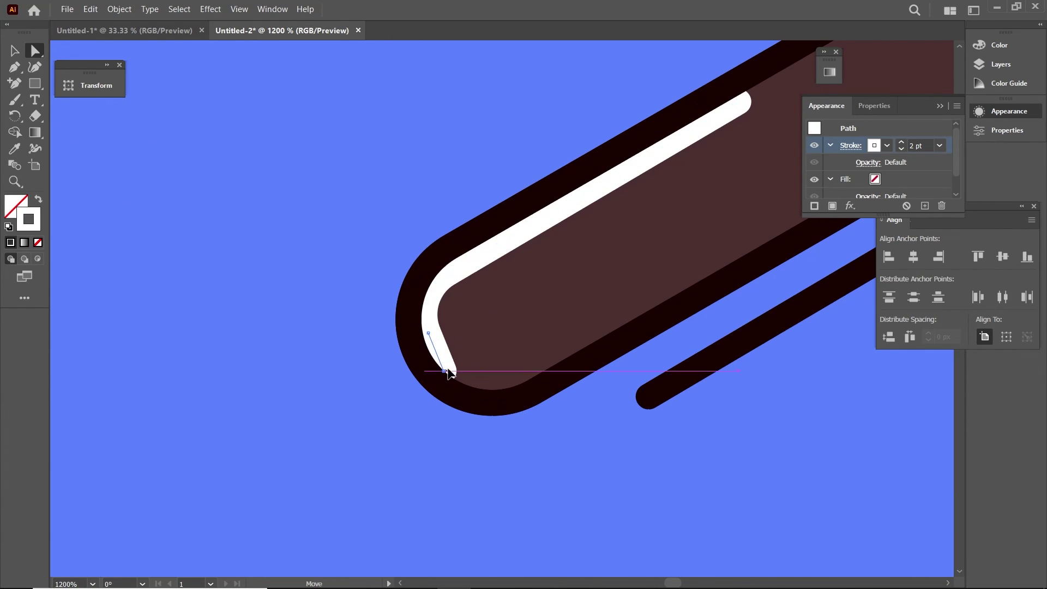
mouse_move(444, 369)
mouse_down()
mouse_move(456, 370)
mouse_move(444, 364)
mouse_up()
click(14, 51)
click(253, 194)
scroll(253, 194, down, 3)
Step: Draw a three-point white chevron stroke at the pill's upper-right end with the Pen tool
scroll(253, 195, up, 2)
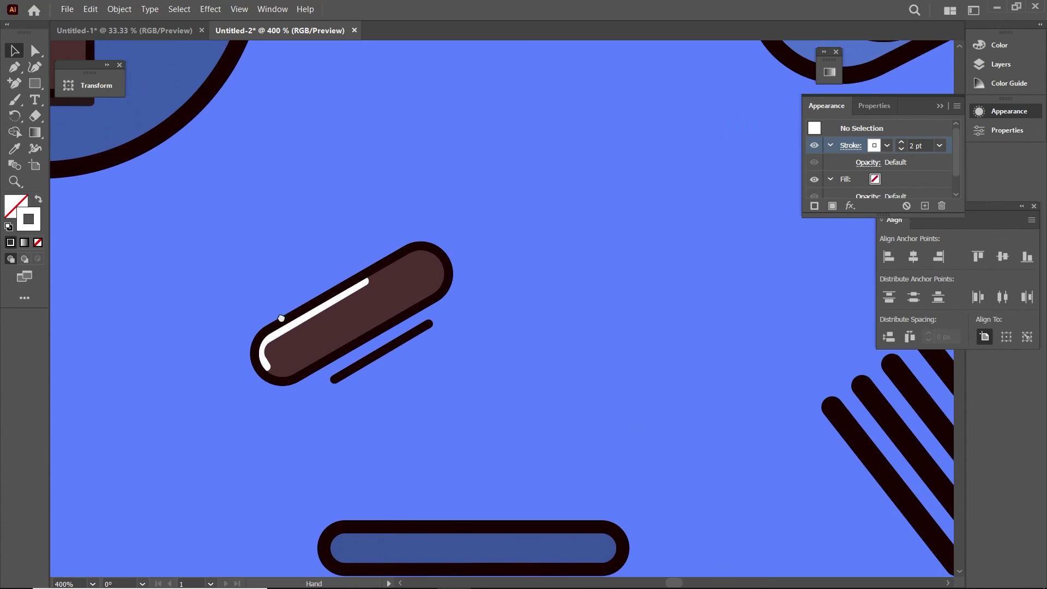
scroll(386, 376, up, 2)
scroll(367, 339, up, 3)
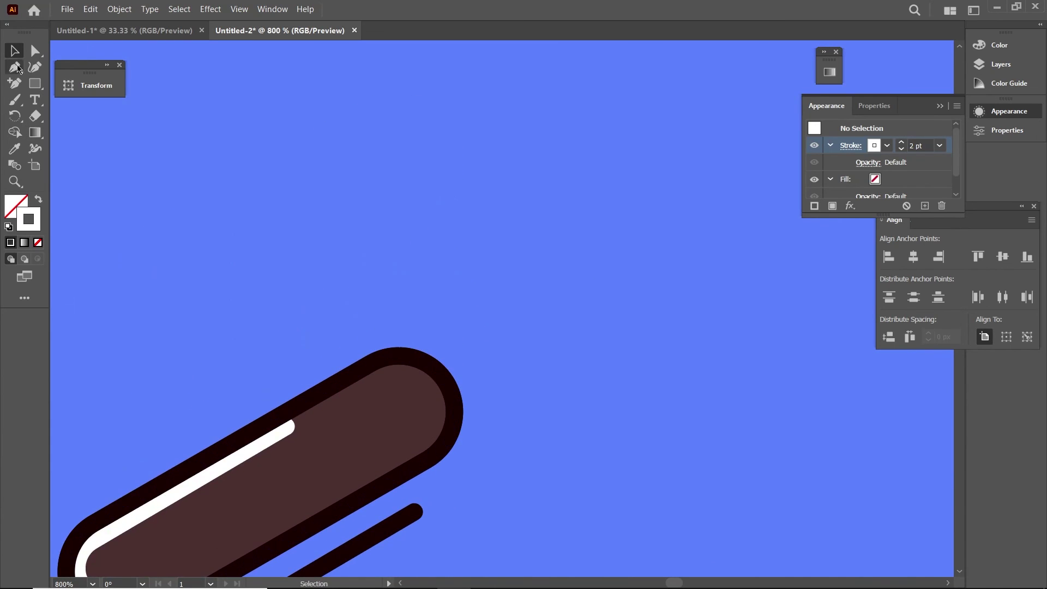
click(346, 383)
drag(398, 361, 400, 364)
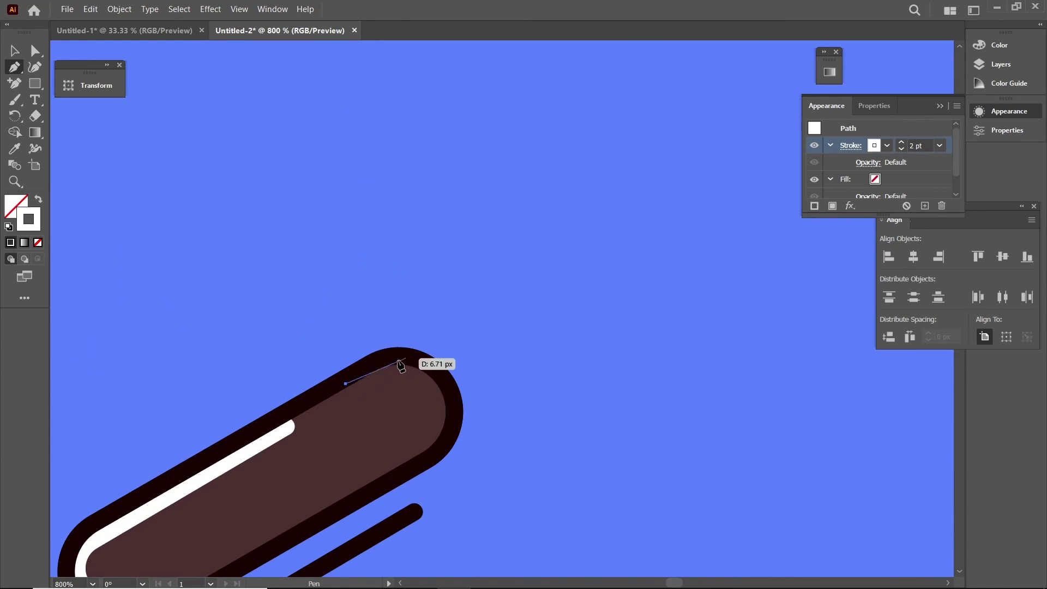
click(355, 384)
click(406, 359)
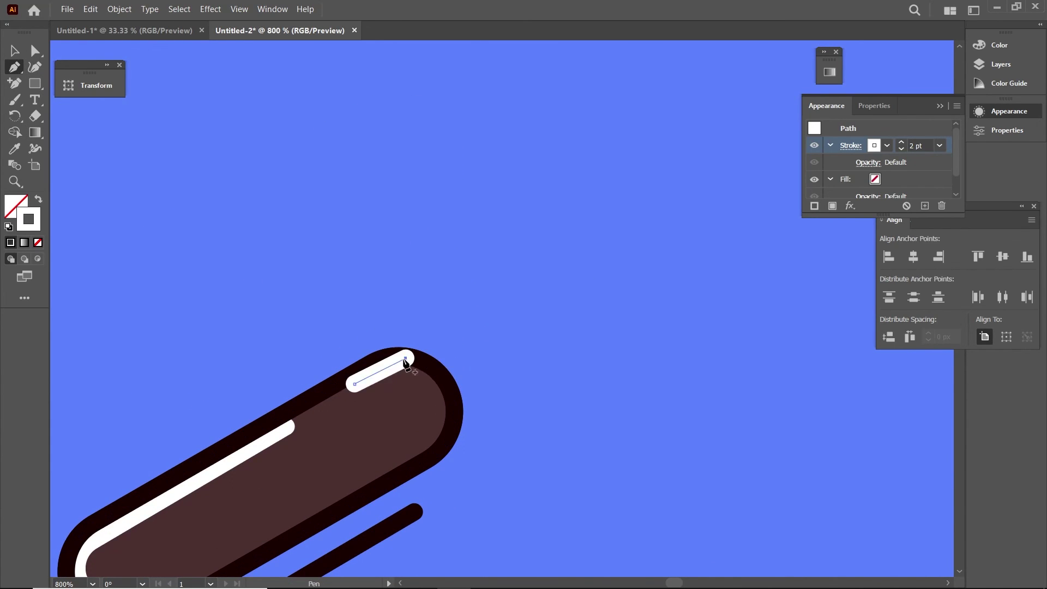
click(438, 384)
key(Escape)
Step: Thin the chevron's stroke, round its top corner, then deselect it
key(ctrl+z)
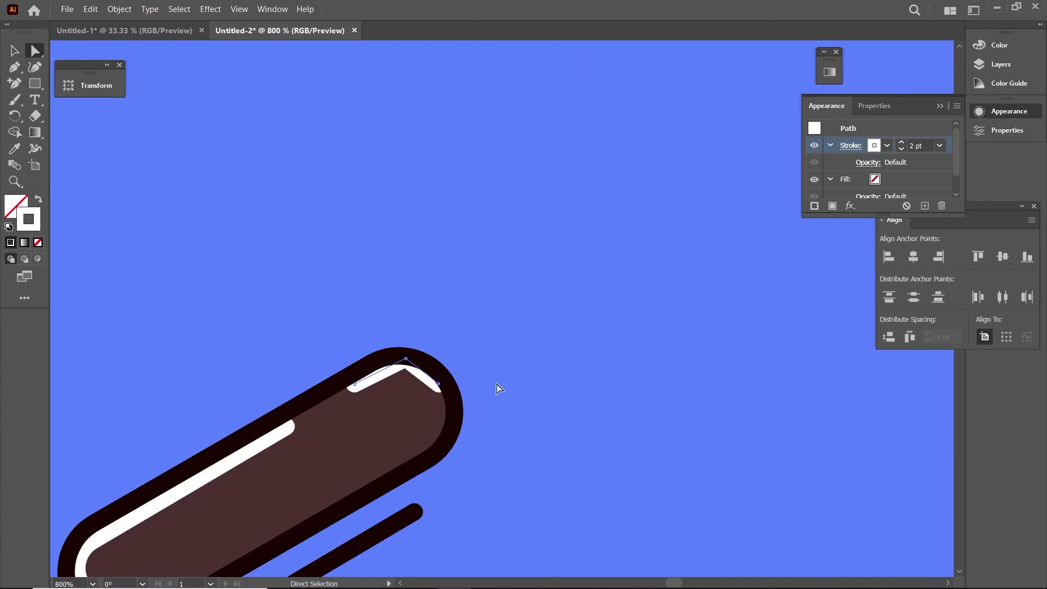
scroll(496, 388, up, 2)
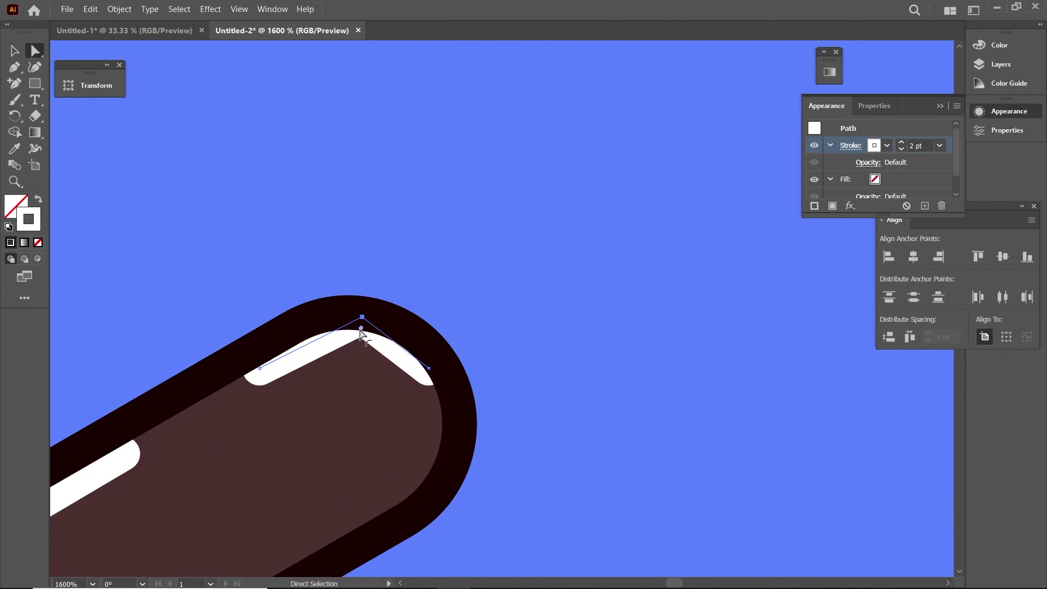
drag(361, 328, 351, 417)
scroll(262, 311, down, 3)
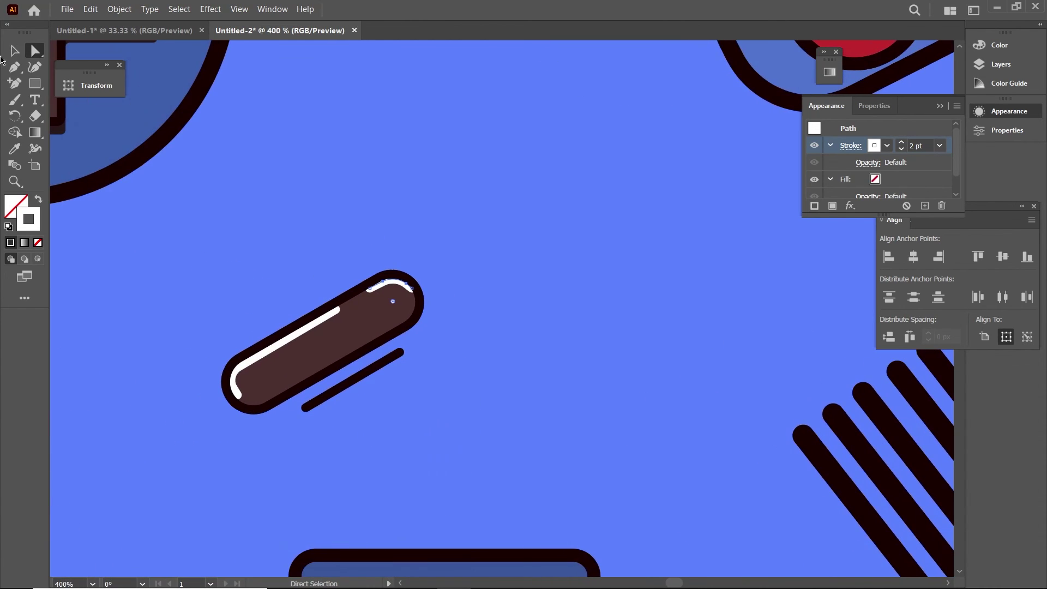
click(15, 50)
click(232, 167)
key(ctrl+1)
Step: Alt-drag a copy of the pill button and its shadow line to the right
scroll(384, 255, down, 3)
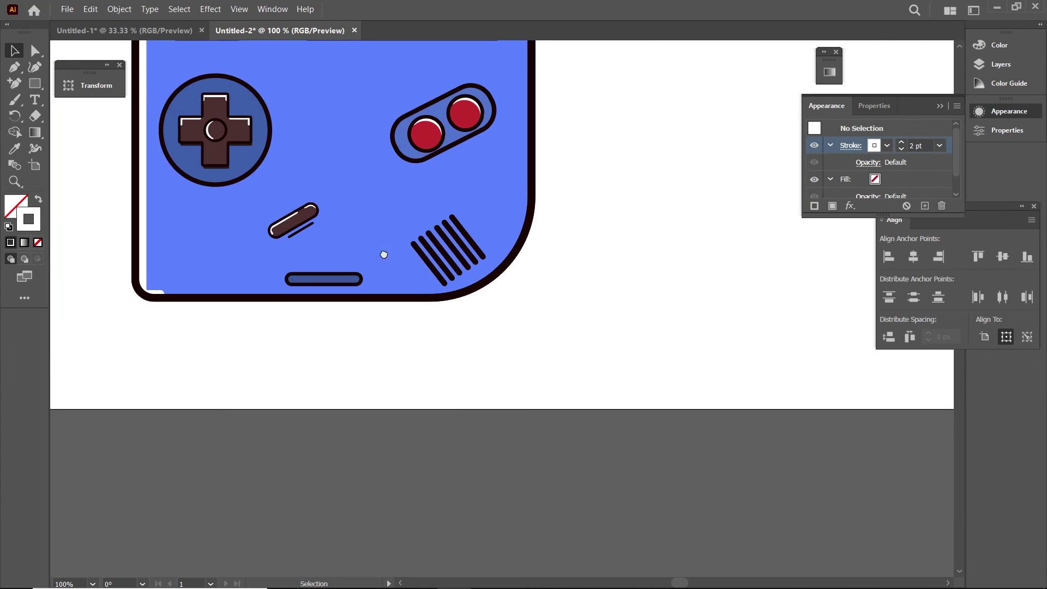
scroll(384, 255, up, 3)
scroll(578, 453, up, 3)
click(489, 399)
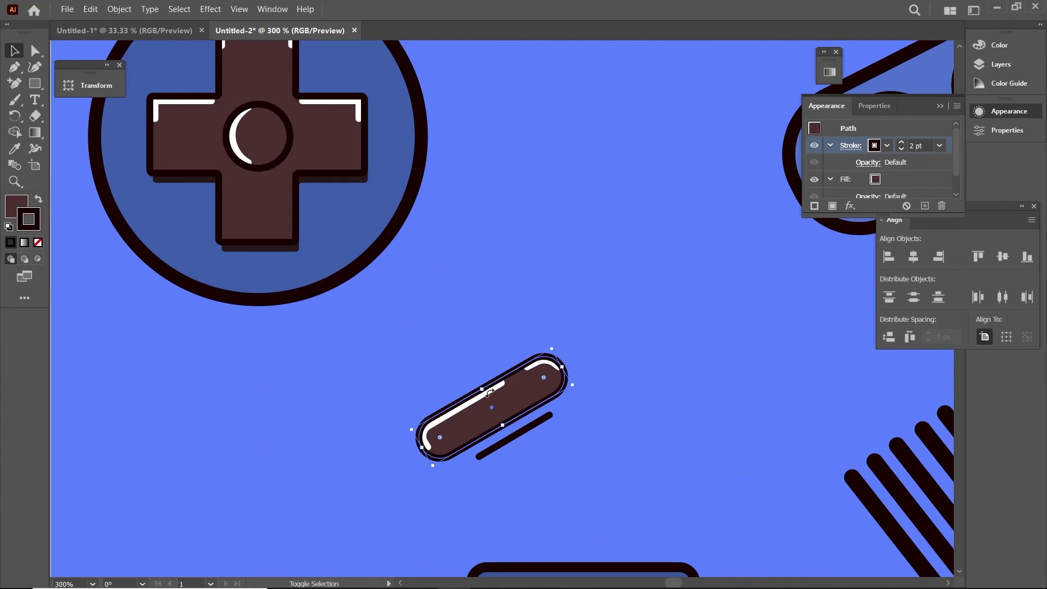
drag(578, 469, 385, 374)
mouse_move(498, 402)
mouse_down()
mouse_move(704, 370)
mouse_move(692, 377)
mouse_up()
Step: Move both pill buttons slightly upward, then zoom out to show the full artboard
key(ctrl+shift+a)
scroll(767, 413, down, 2)
mouse_move(767, 413)
mouse_down()
mouse_move(471, 420)
mouse_move(285, 408)
mouse_up()
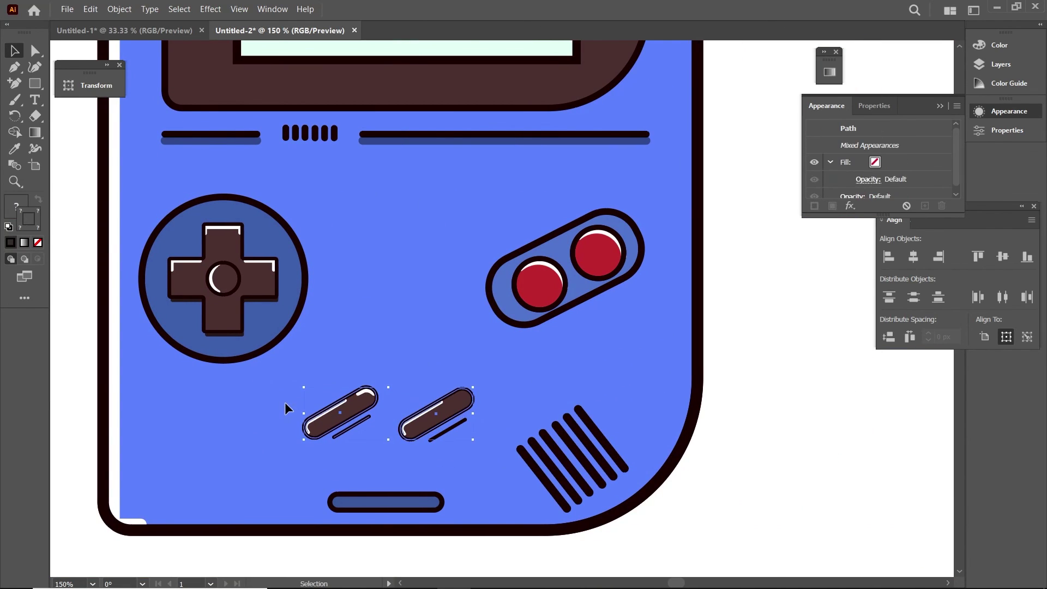
key(ctrl+shift+a)
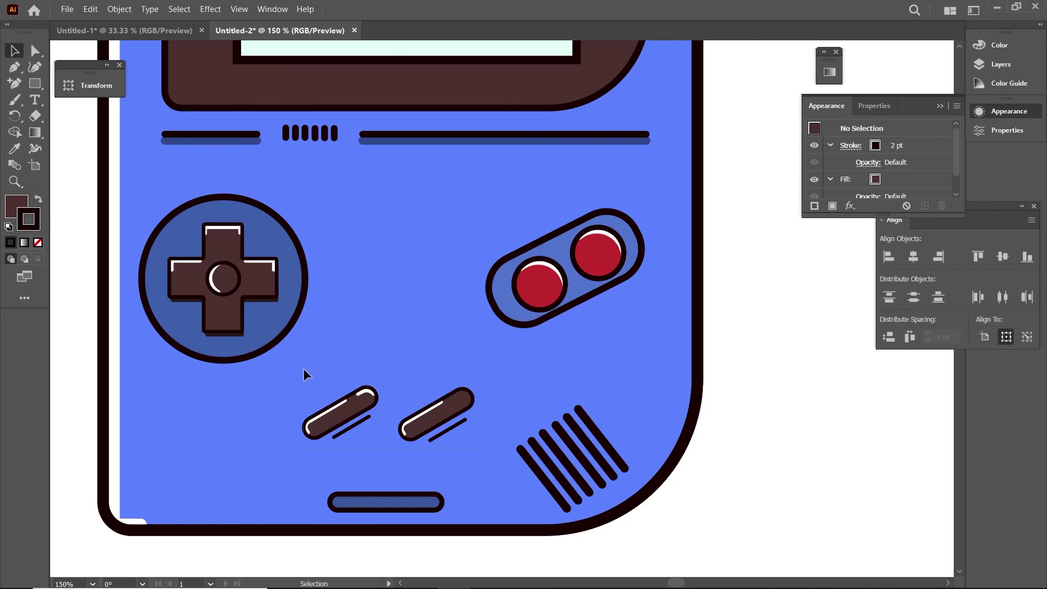
drag(303, 368, 477, 444)
drag(379, 403, 379, 393)
key(ctrl+shift+a)
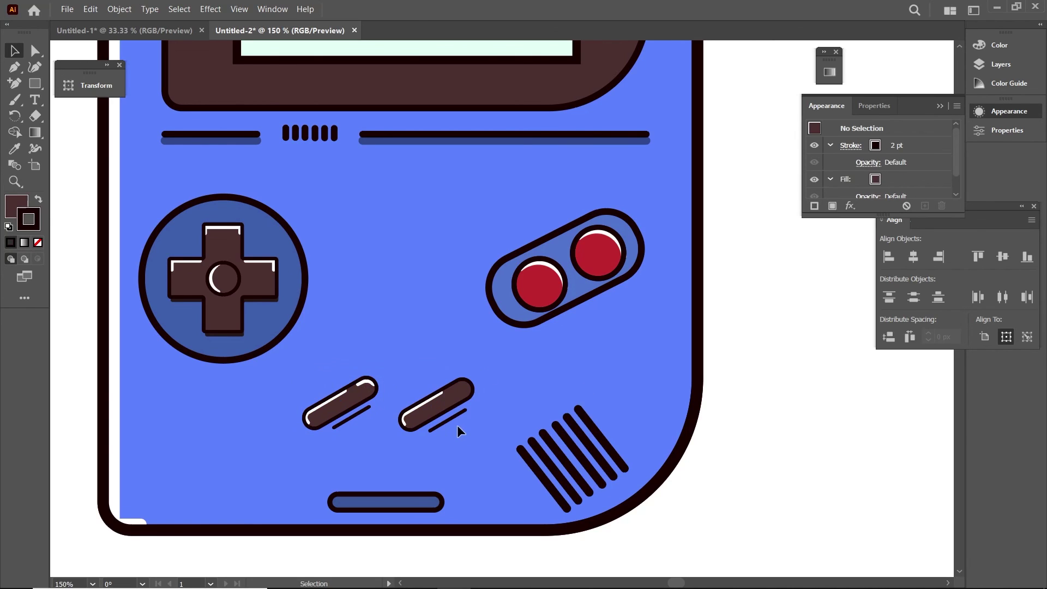
key(ctrl+0)
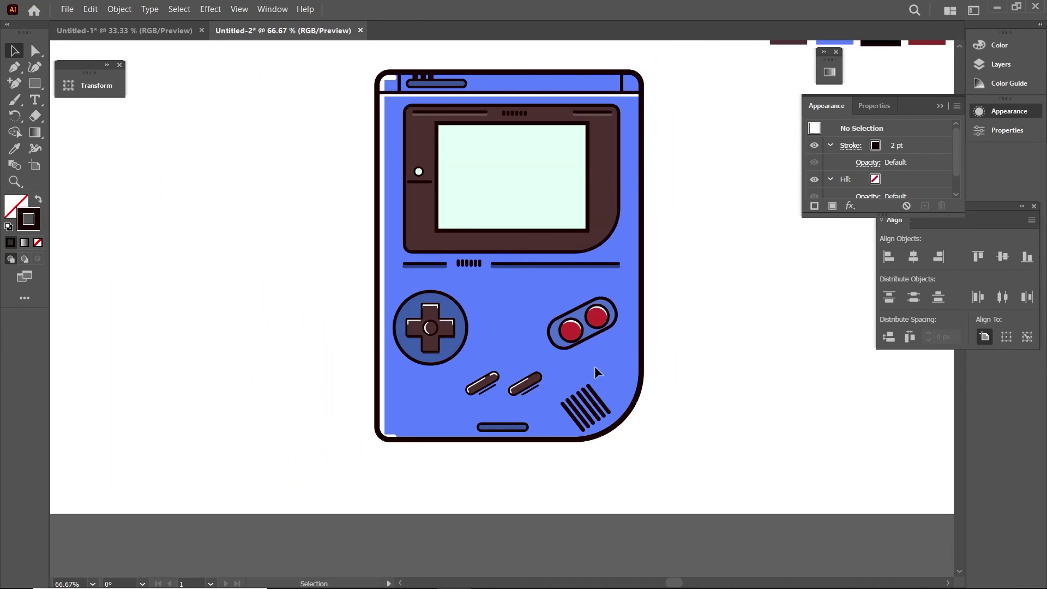
key(ctrl+minus)
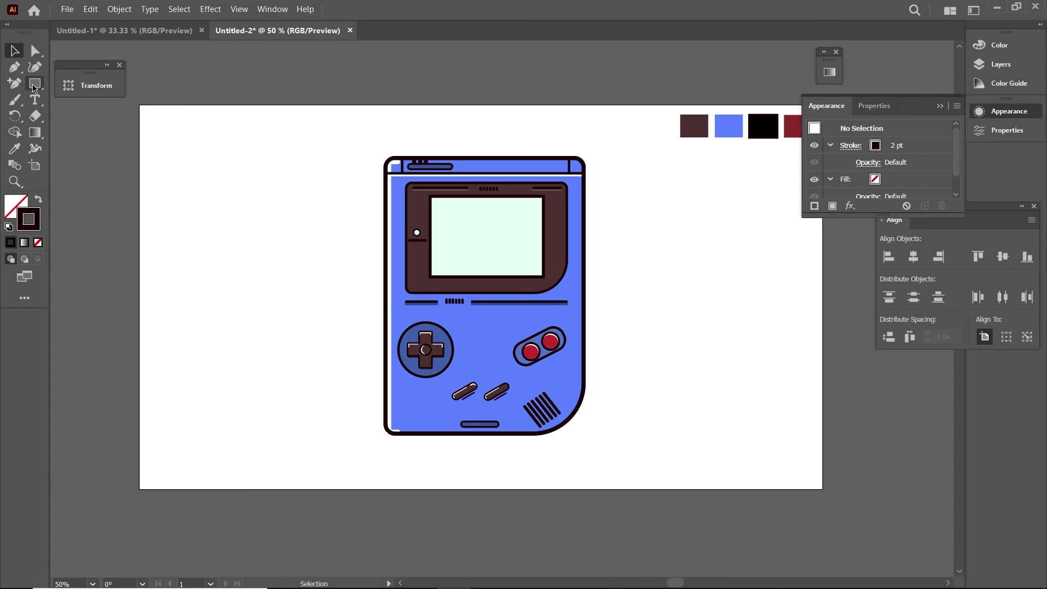
Step: Draw a rectangle covering the whole artboard and send it behind the console
drag(196, 126, 822, 489)
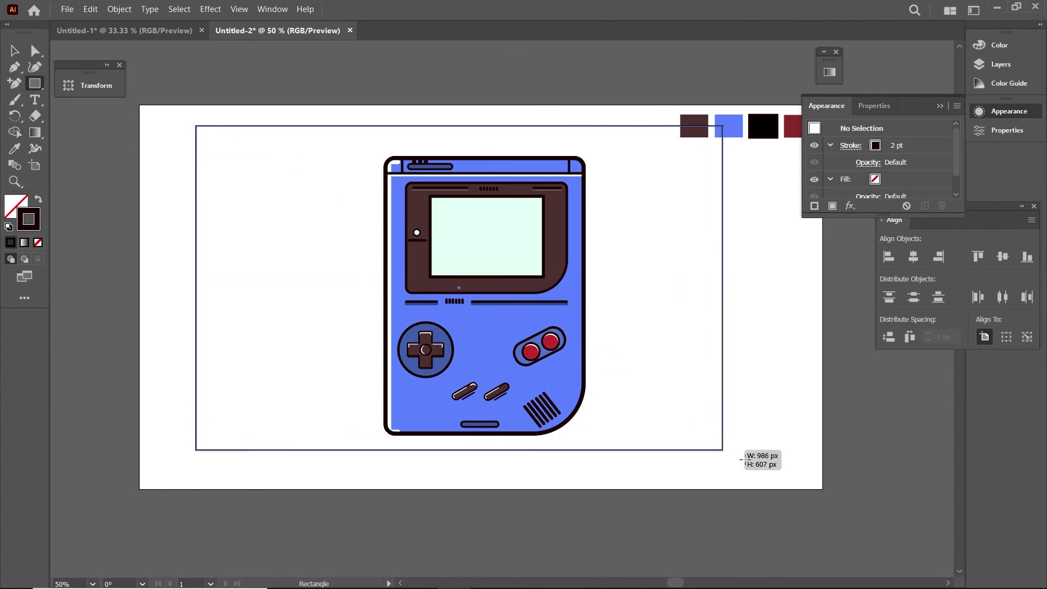
drag(196, 126, 139, 104)
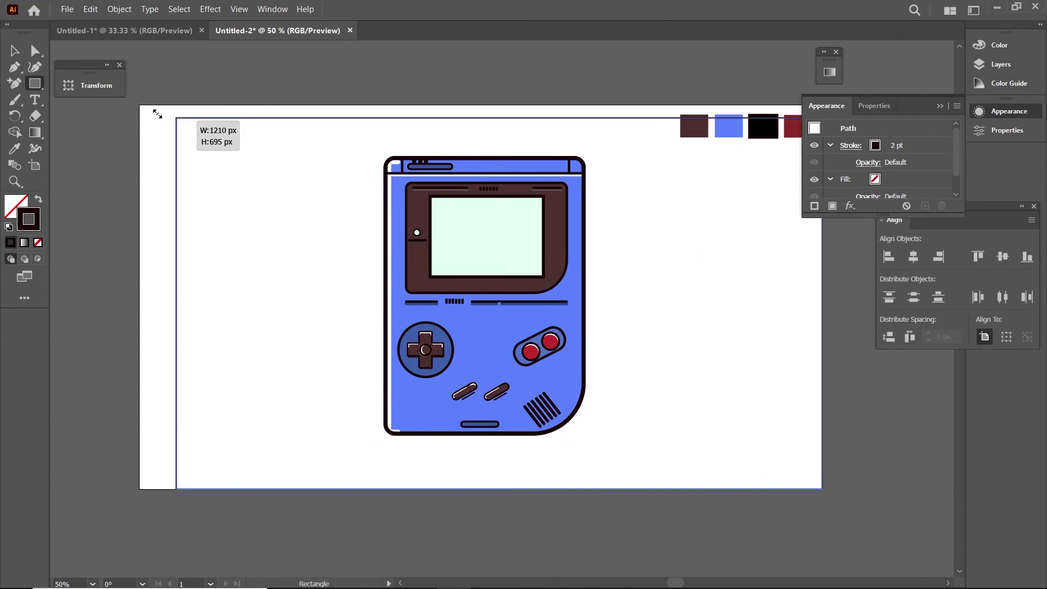
right_click(246, 217)
mouse_move(279, 427)
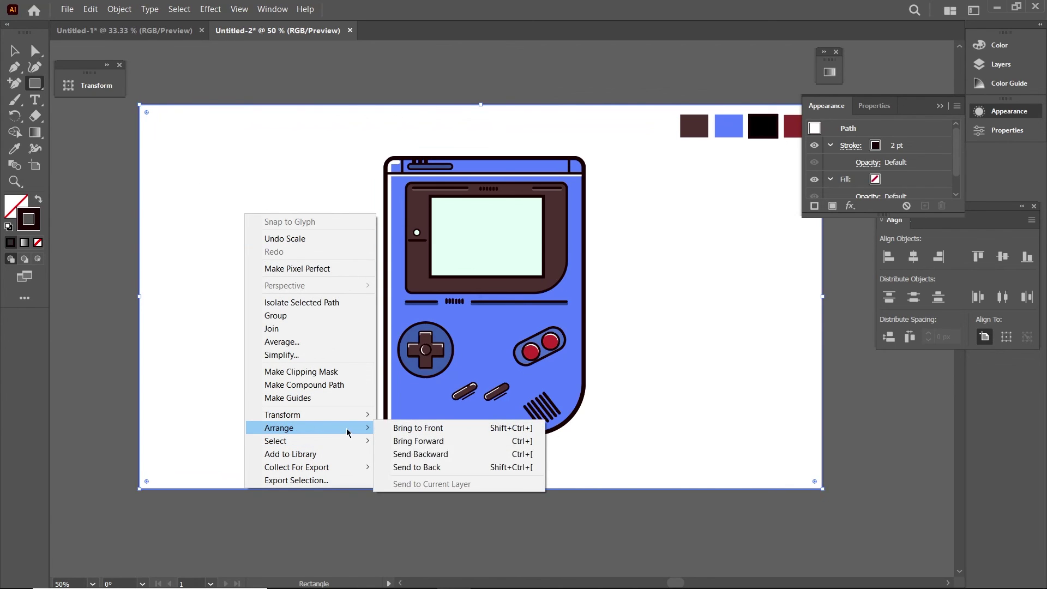
click(420, 467)
Step: Fill the background rectangle with dark grey 4c4c4c and deselect it
double_click(22, 212)
text(4c4c4c)
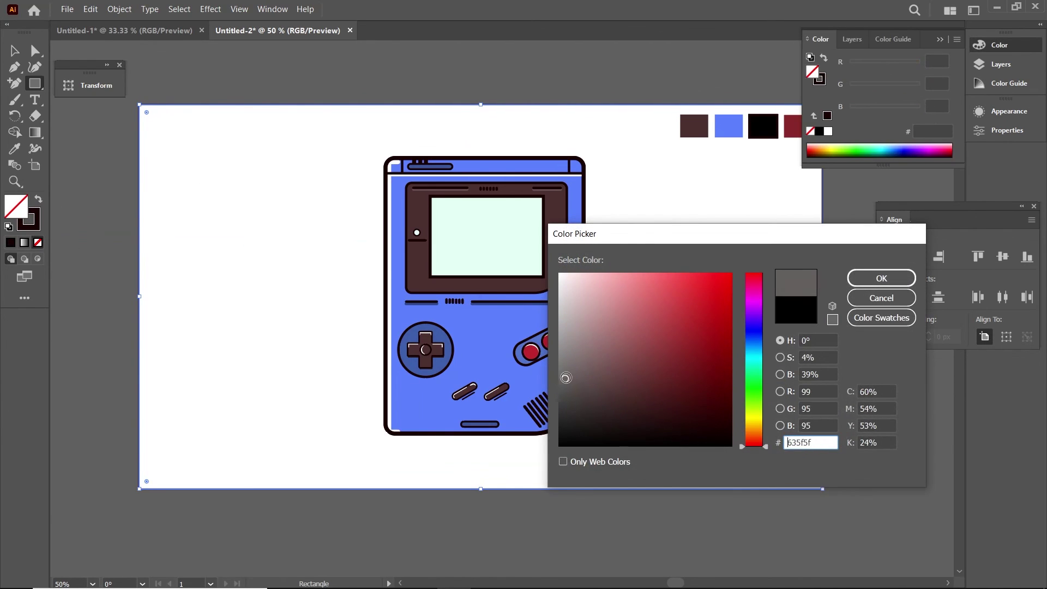
click(882, 279)
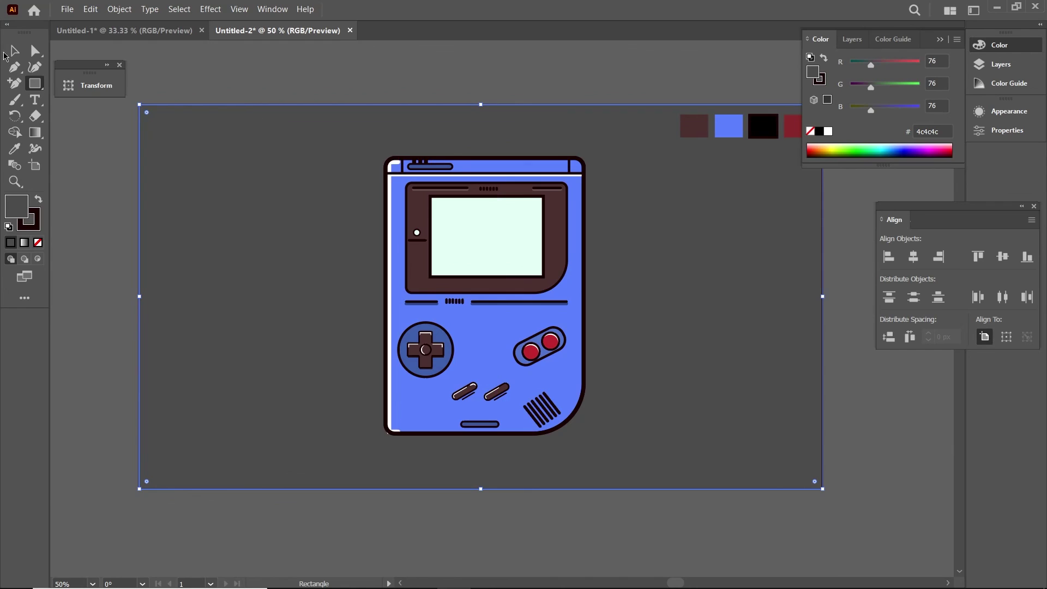
click(14, 50)
click(487, 62)
click(33, 226)
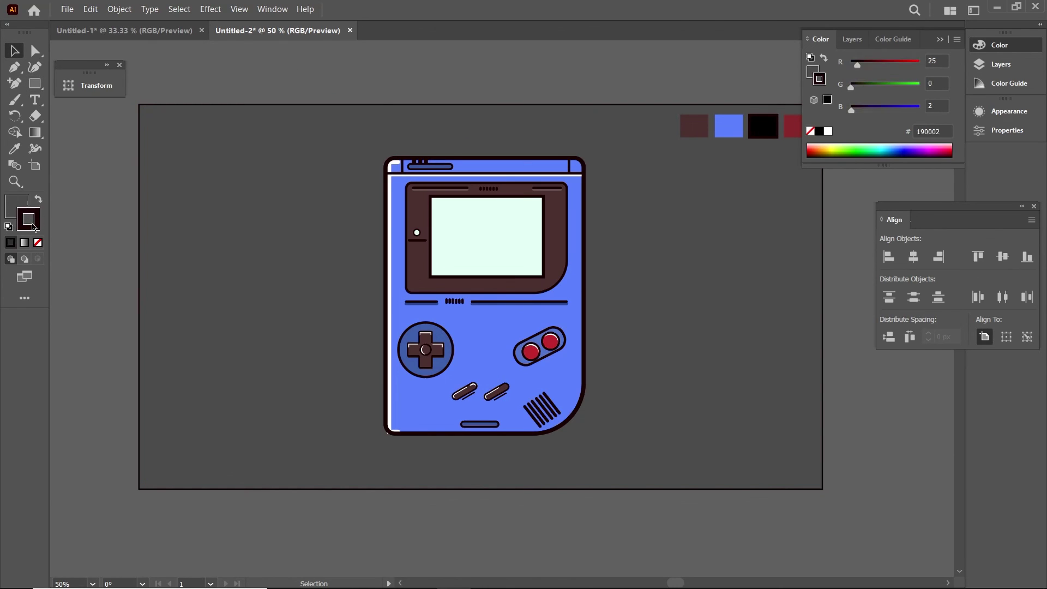